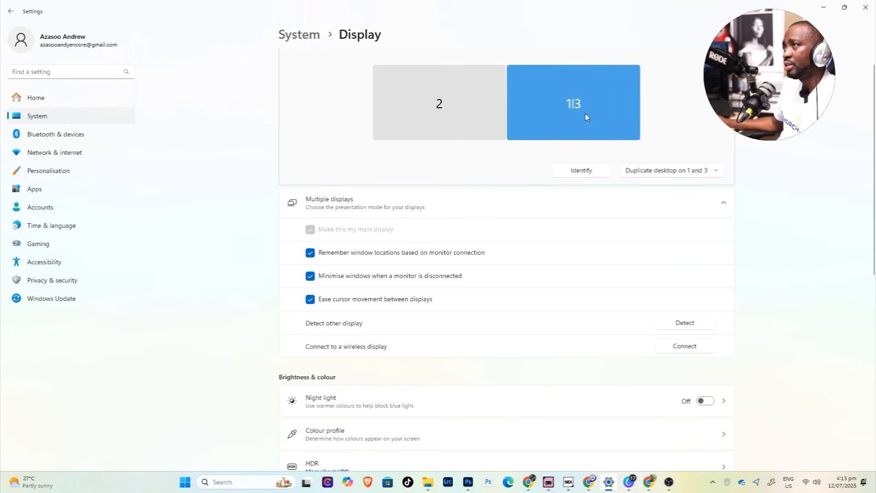
Keep the Multiple displays setting on 'Duplicate desktop on 1 and 3'
click(685, 175)
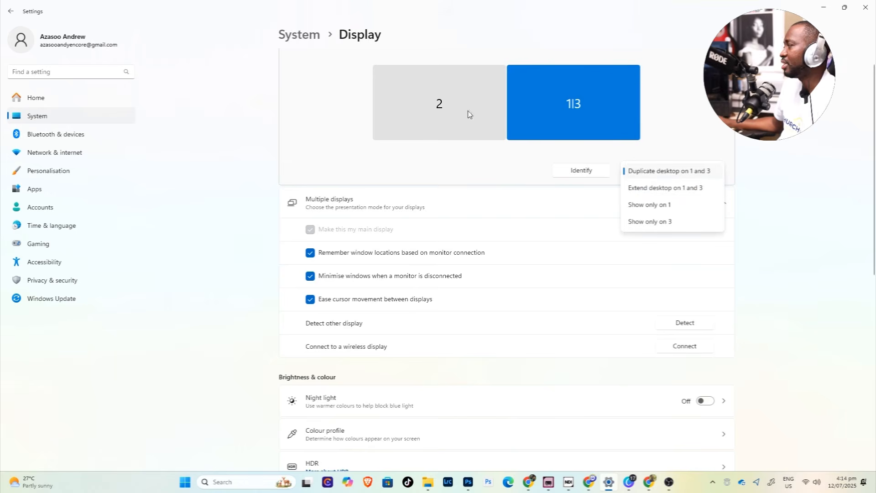
click(347, 113)
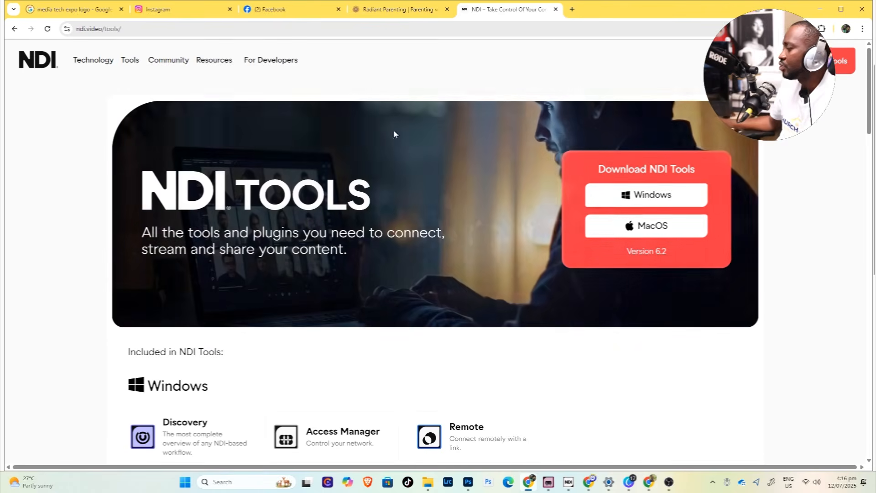
Bring up NDI Tools Launcher maximized and review the Screen Capture tile's variants
click(569, 482)
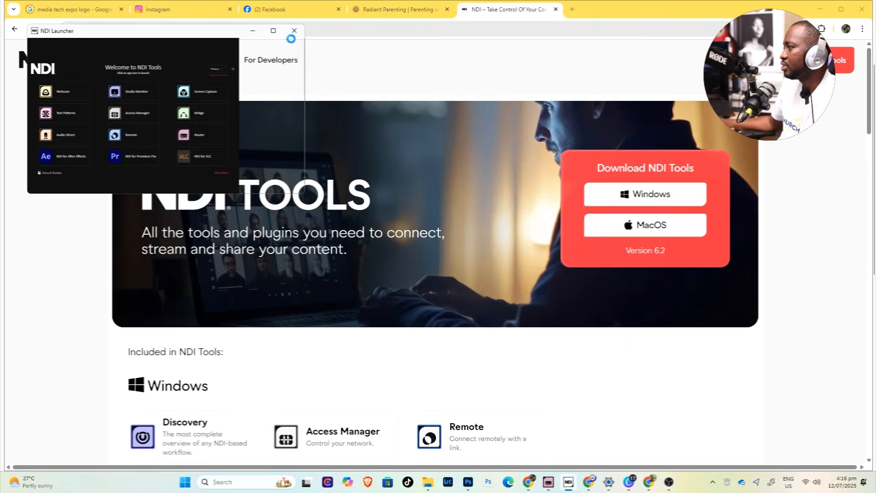
click(272, 31)
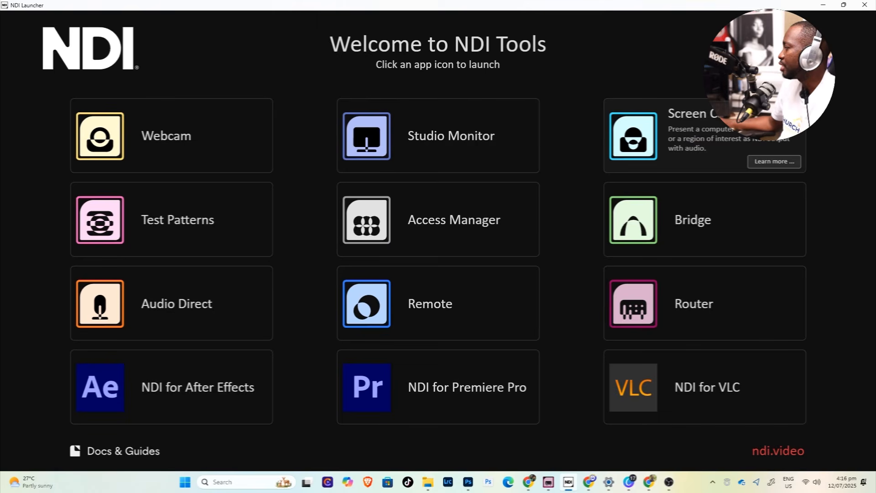
click(656, 117)
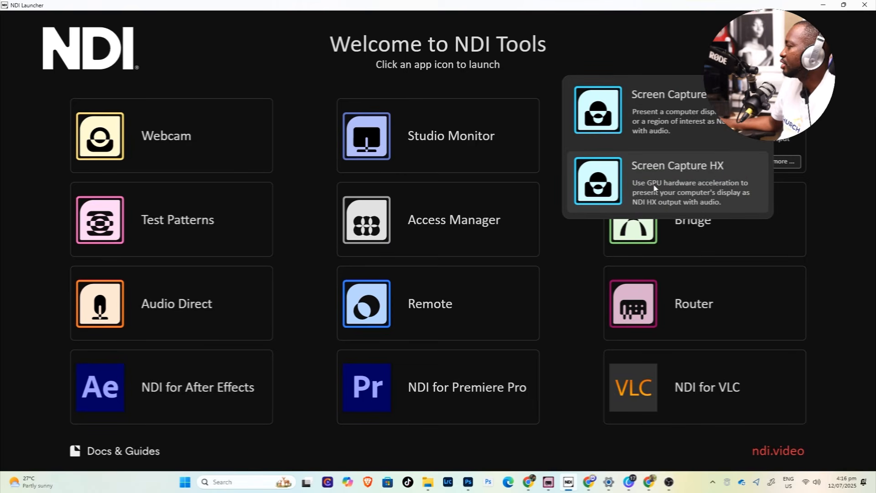
click(826, 202)
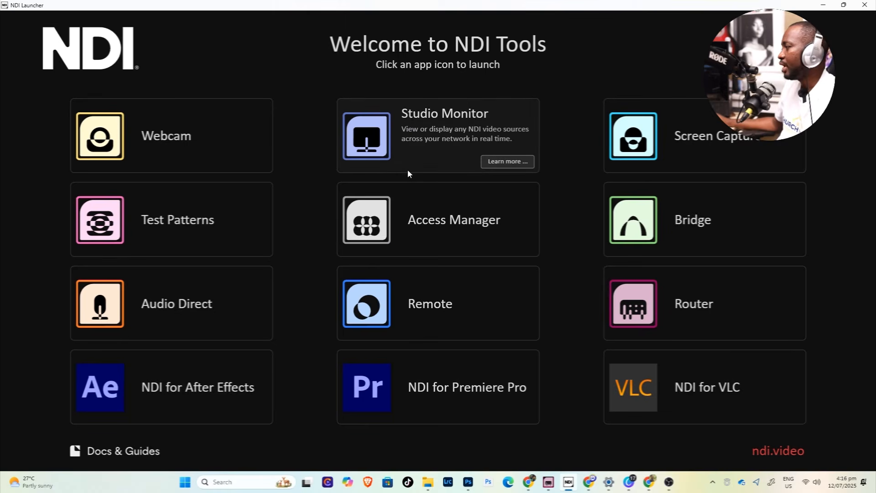
click(410, 124)
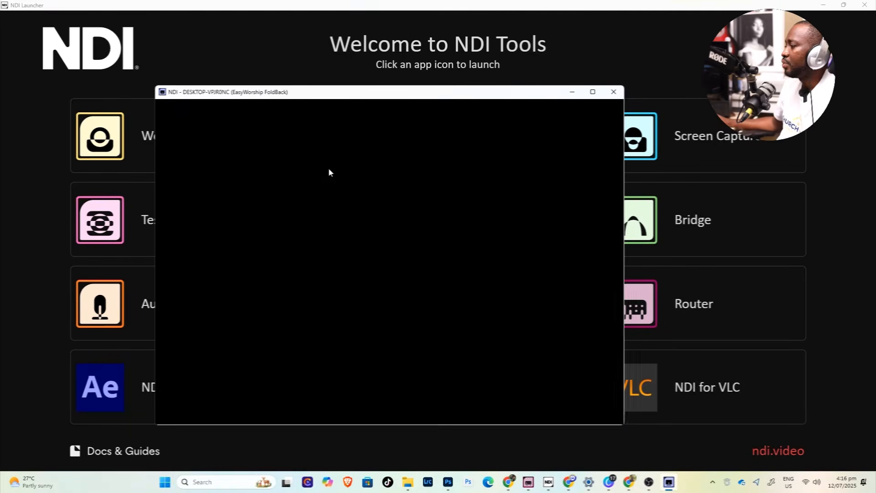
click(174, 112)
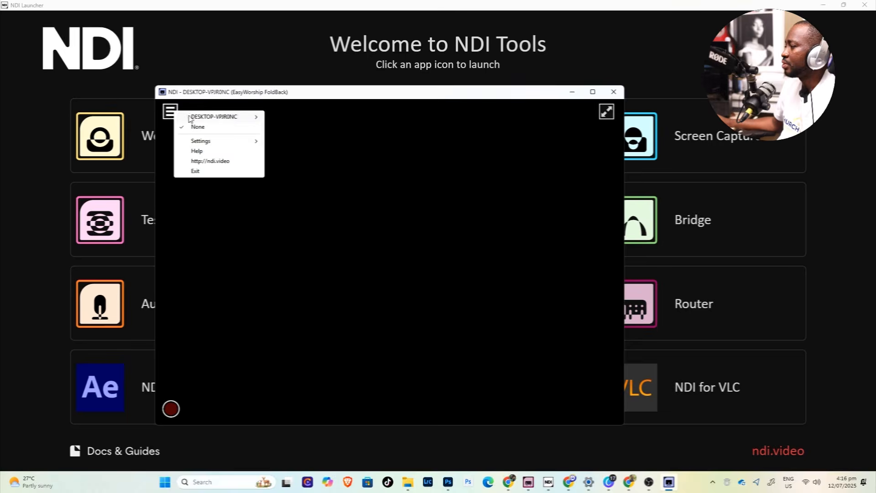
mouse_move(203, 117)
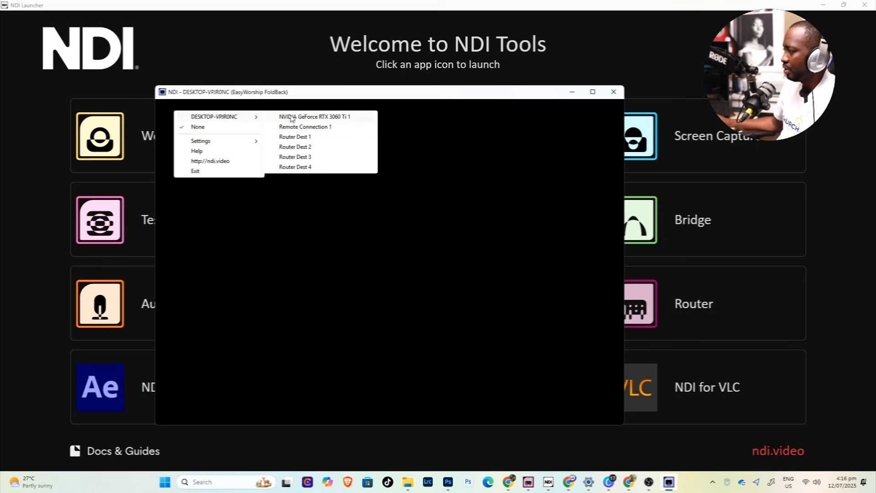
click(327, 118)
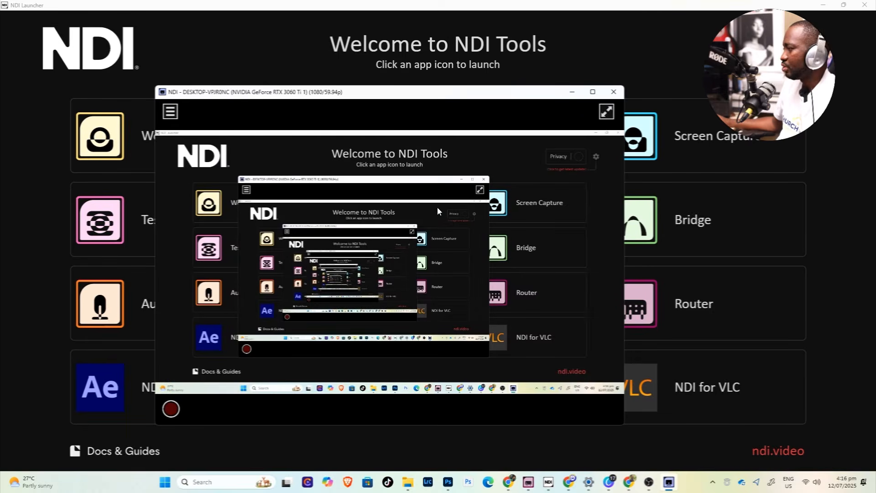
click(614, 94)
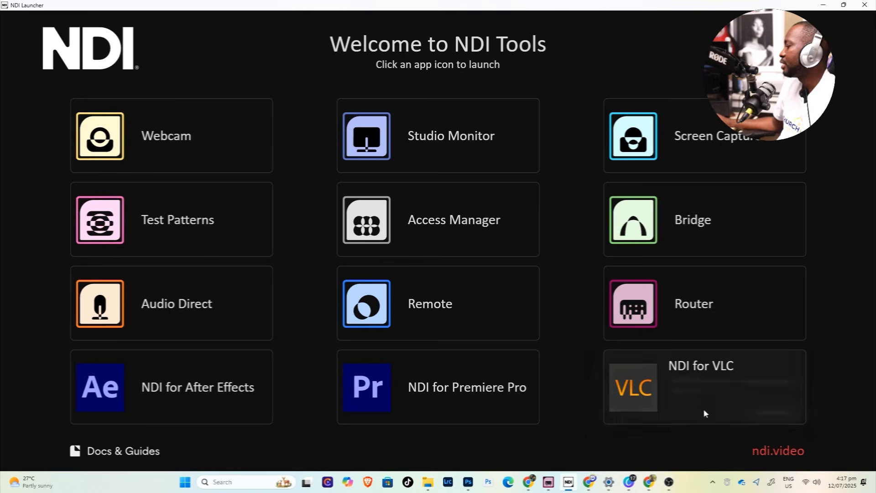
Launch NDI Webcam from the tray and set Video 4 to the NVIDIA GeForce RTX 3060 Ti 1 source
click(713, 482)
click(711, 453)
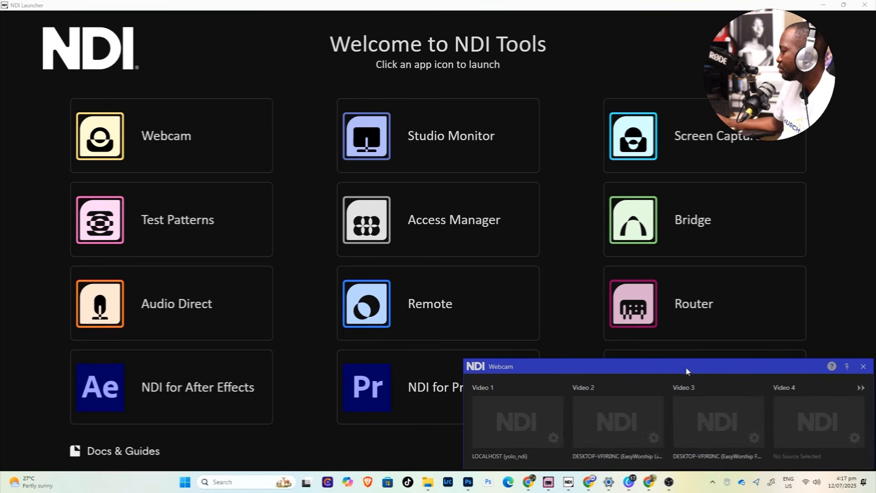
drag(686, 368, 662, 356)
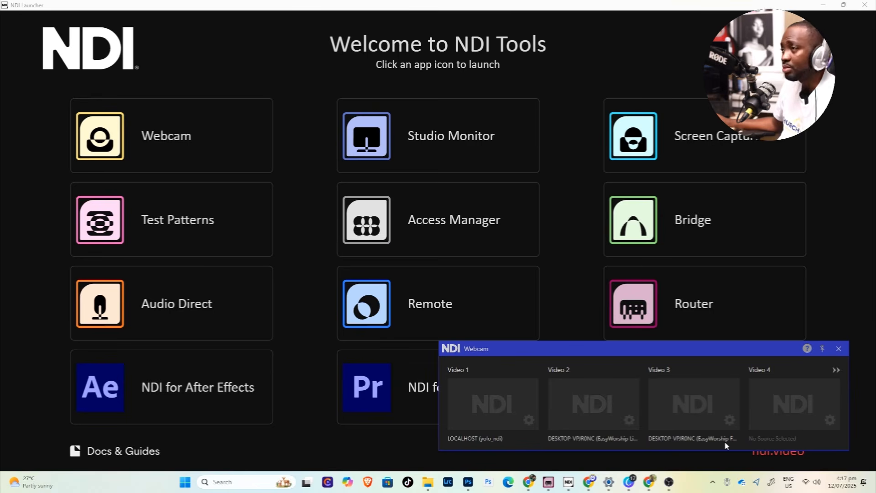
click(830, 420)
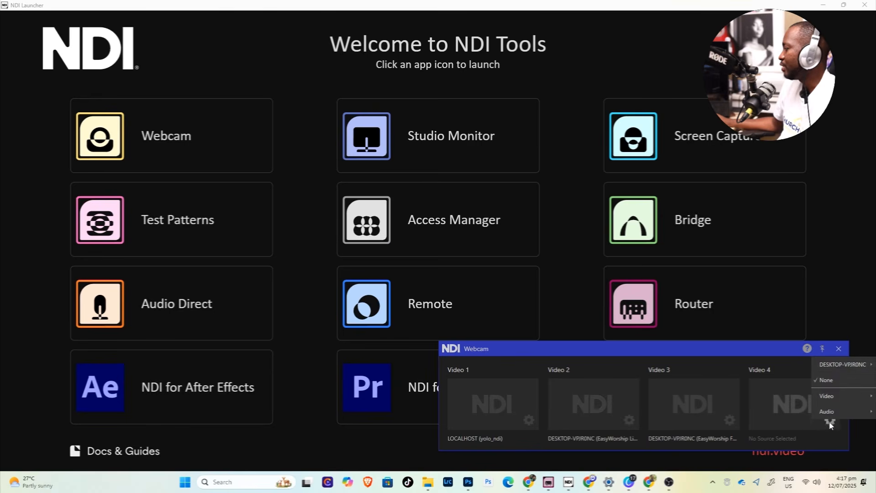
mouse_move(831, 399)
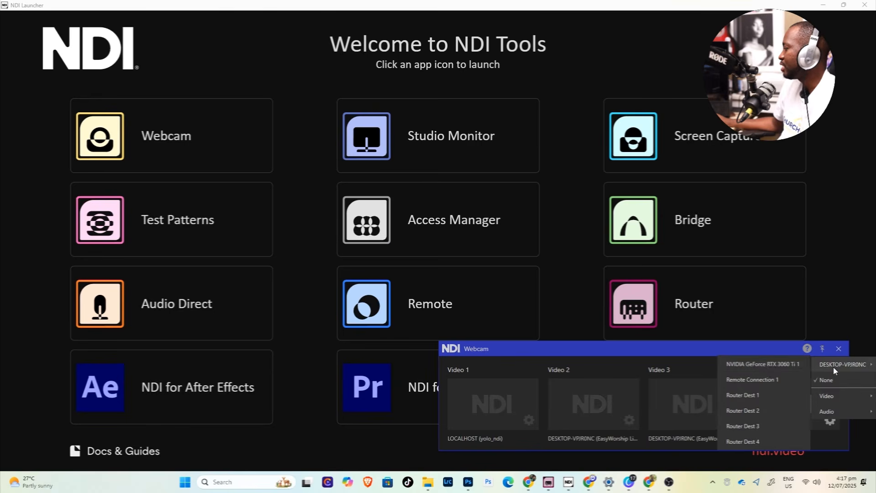
click(767, 366)
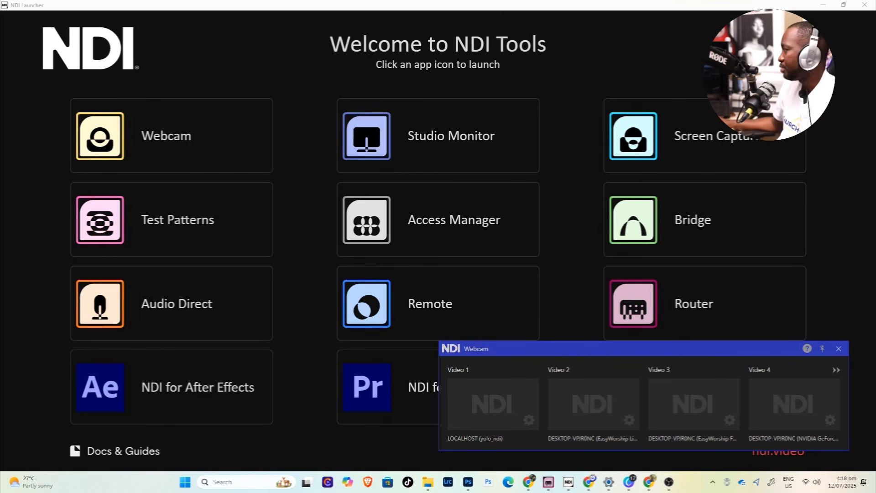
Close the NDI Tools Launcher
click(863, 6)
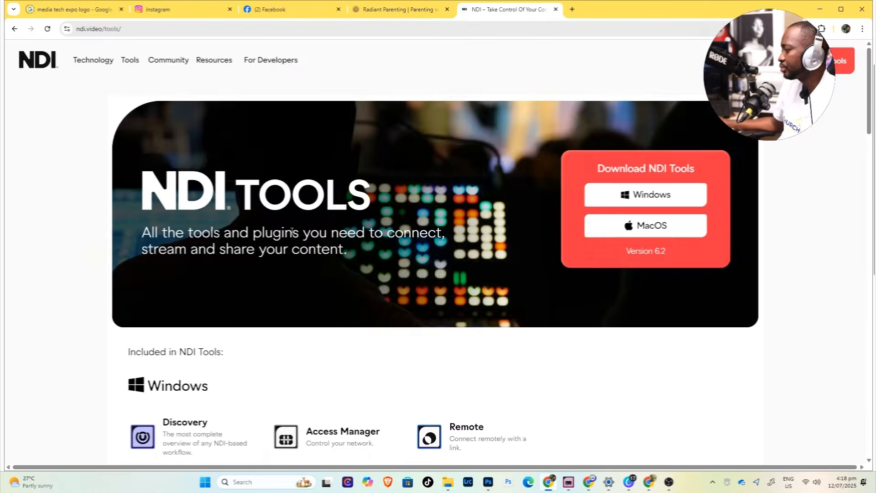
scroll(292, 232, down, 10)
scroll(292, 231, up, 10)
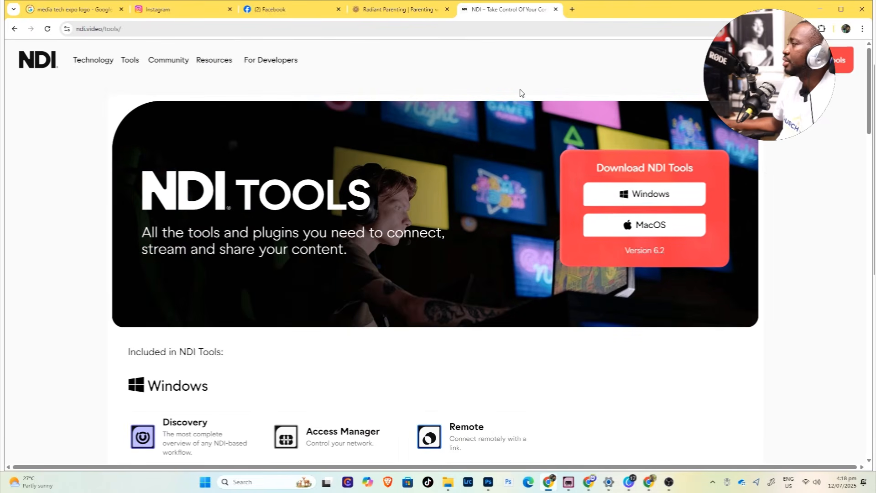
Google 'obs plugin' in a new tab and open the OBS Forums Plugins sitelink
click(573, 10)
text(o)
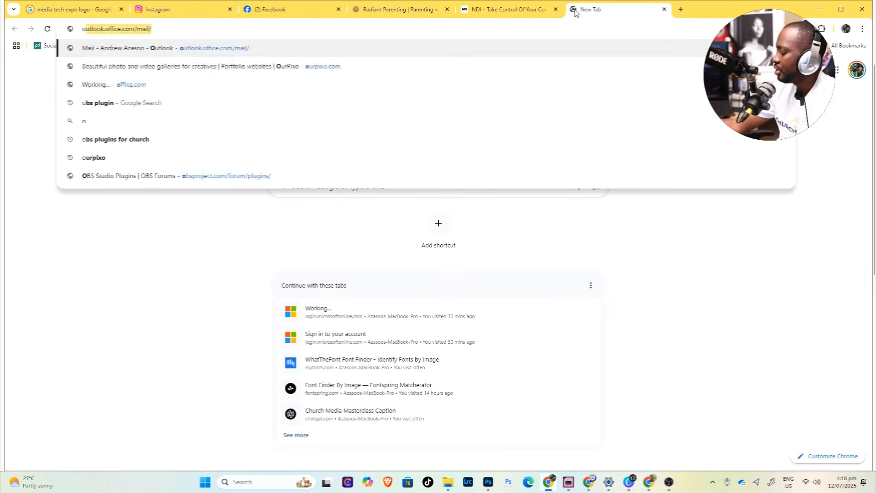
text(bs)
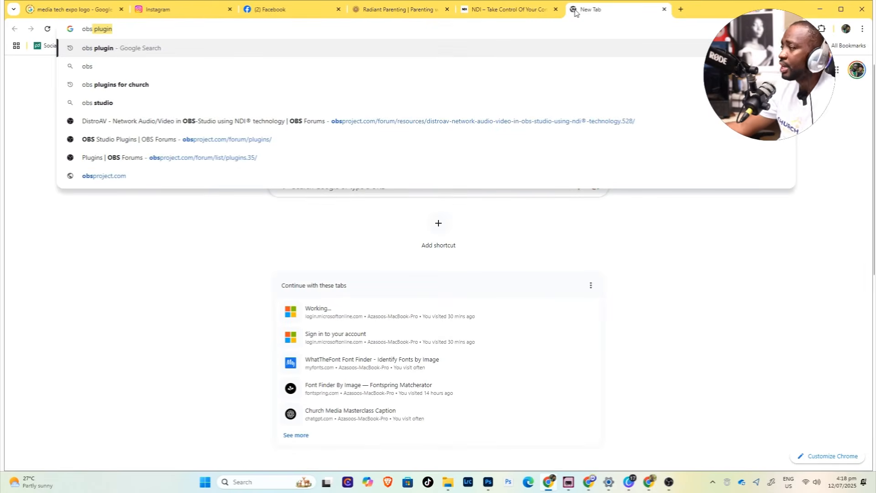
key(Return)
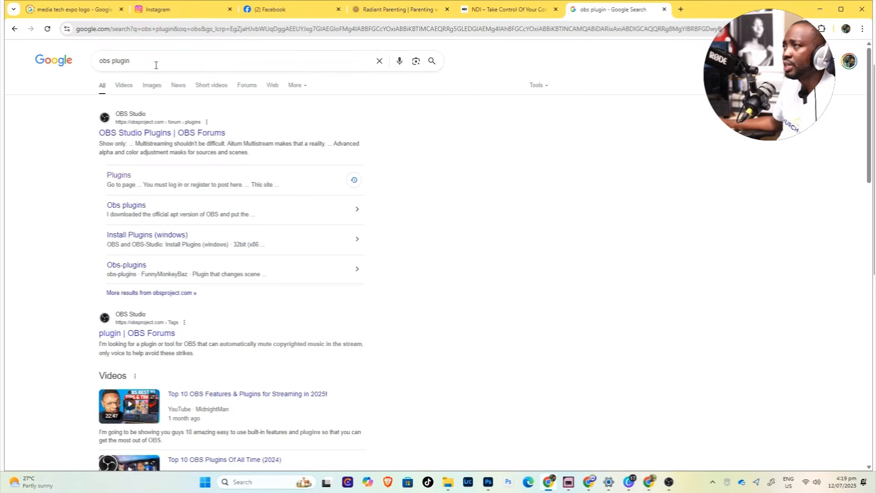
click(121, 60)
drag(137, 61, 90, 67)
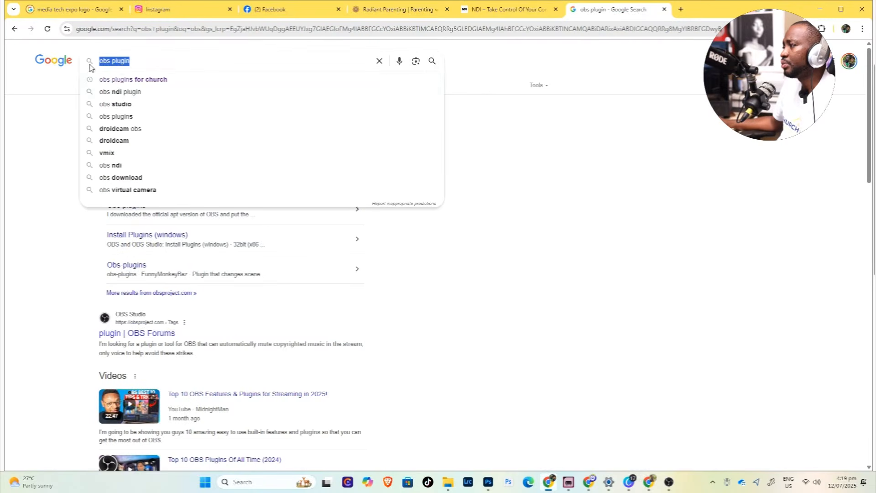
click(42, 96)
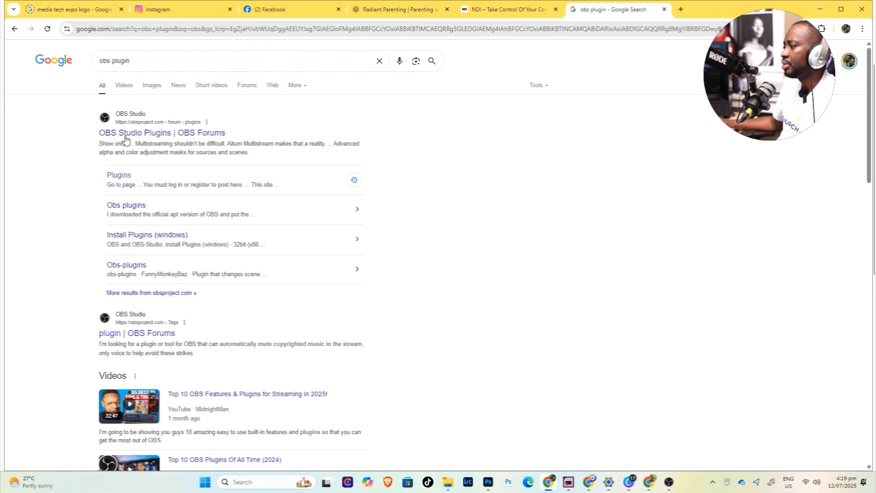
click(119, 177)
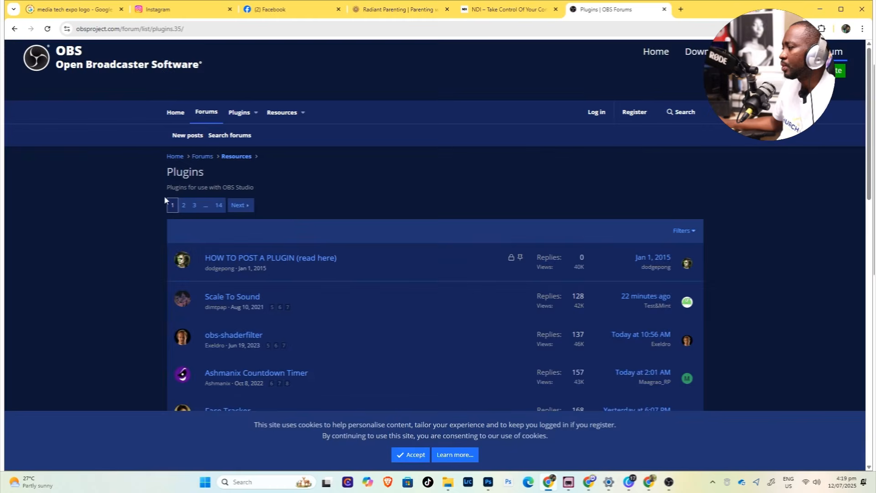
Open the OBS Studio Plugins resources page, then bring the OBS Studio 31.0.3 window forward
click(234, 120)
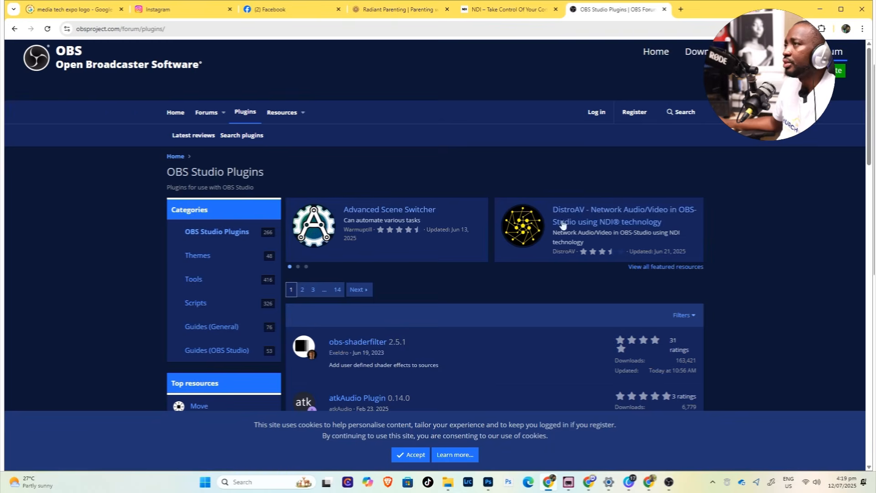
click(667, 478)
click(572, 436)
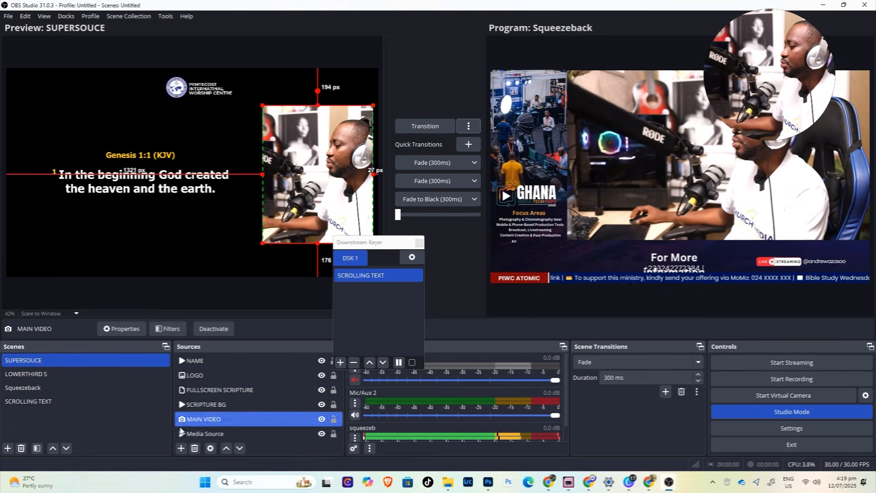
Look over the addable source types, then open the OBS Docks menu
click(181, 448)
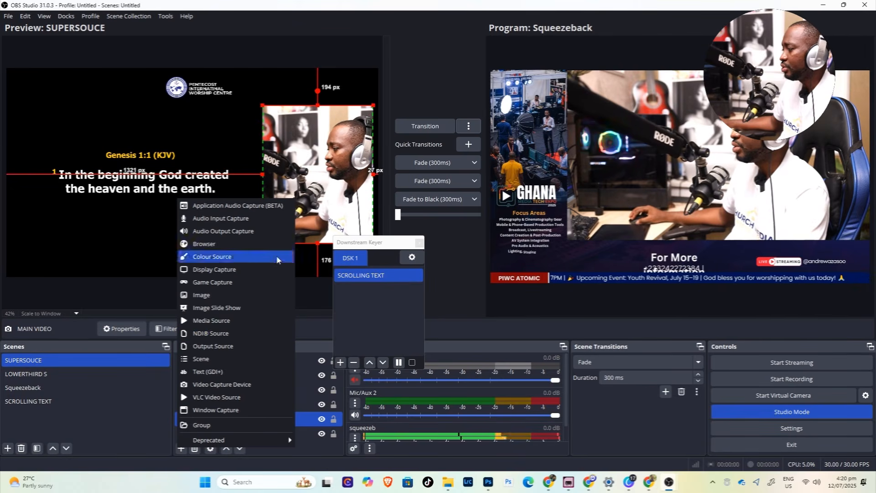
click(371, 243)
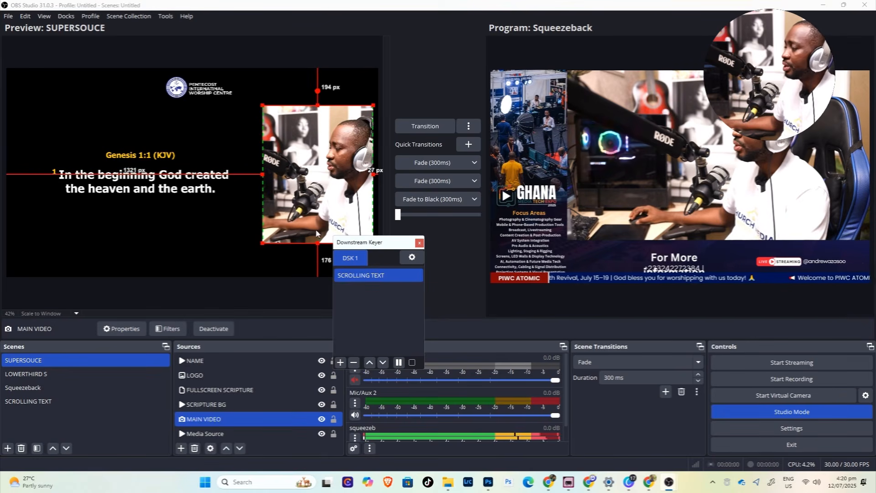
click(67, 17)
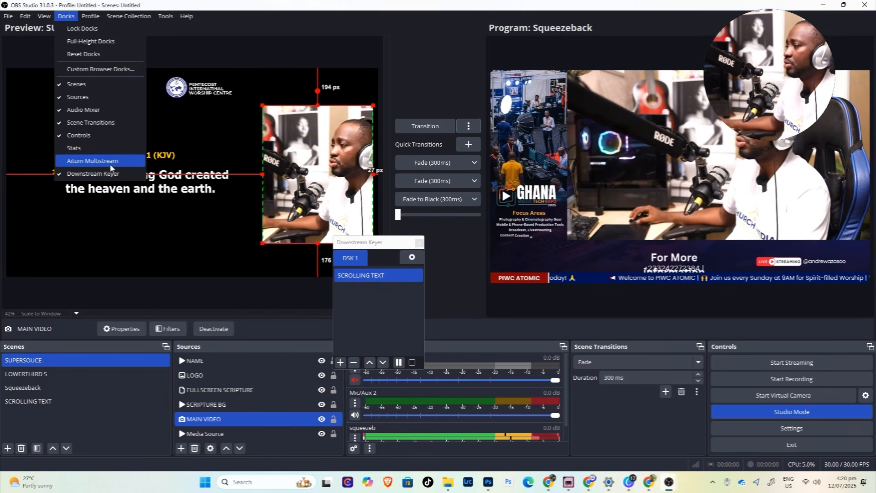
Show the Aitum Multistream dock listing Built-in stream and YouTube Output
click(117, 163)
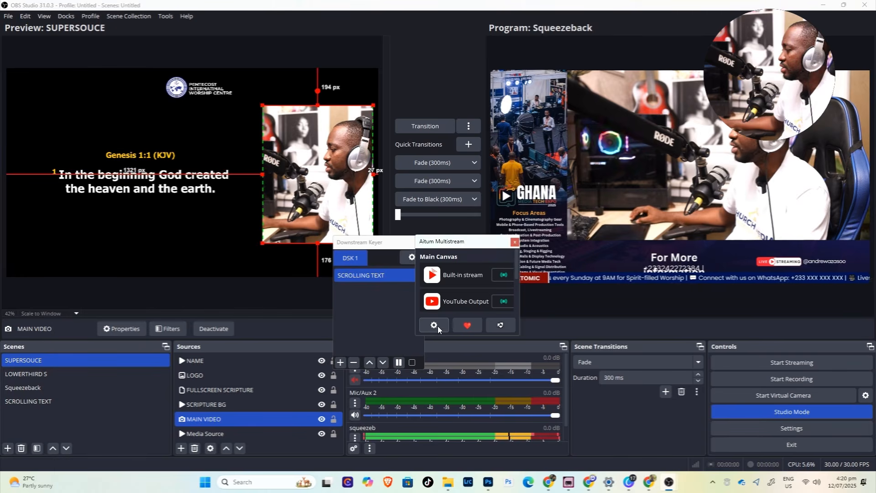
click(437, 326)
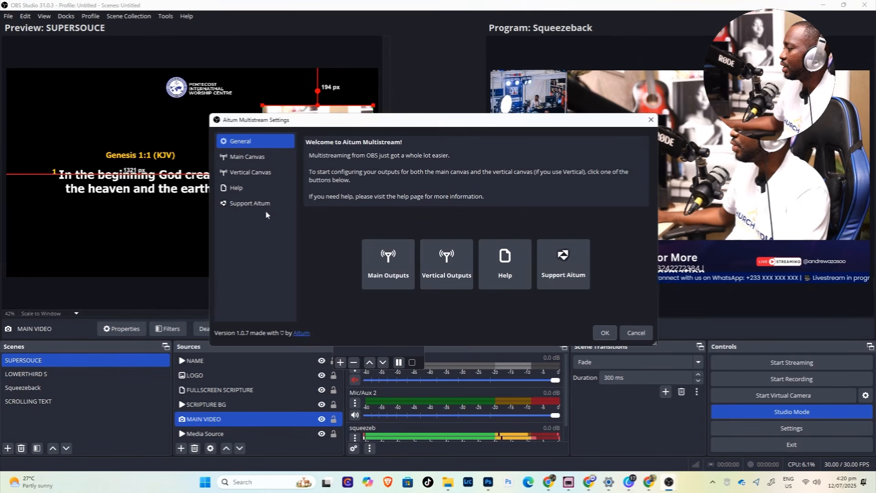
click(270, 160)
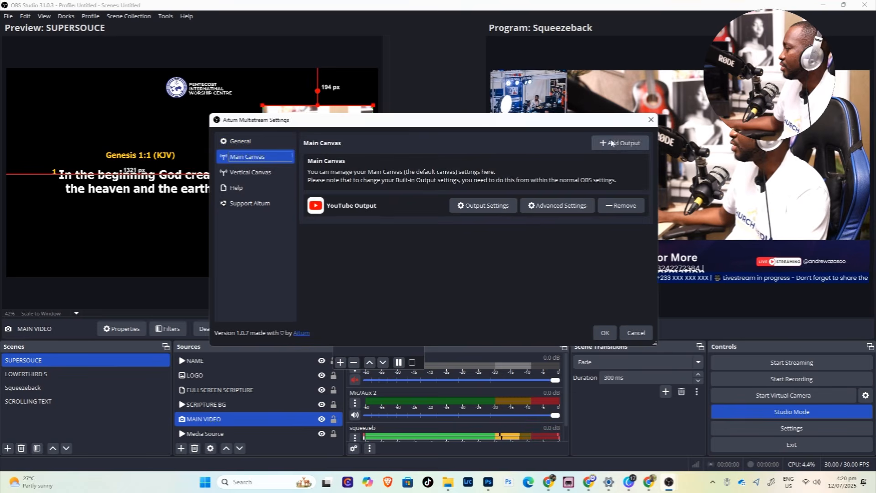
click(651, 119)
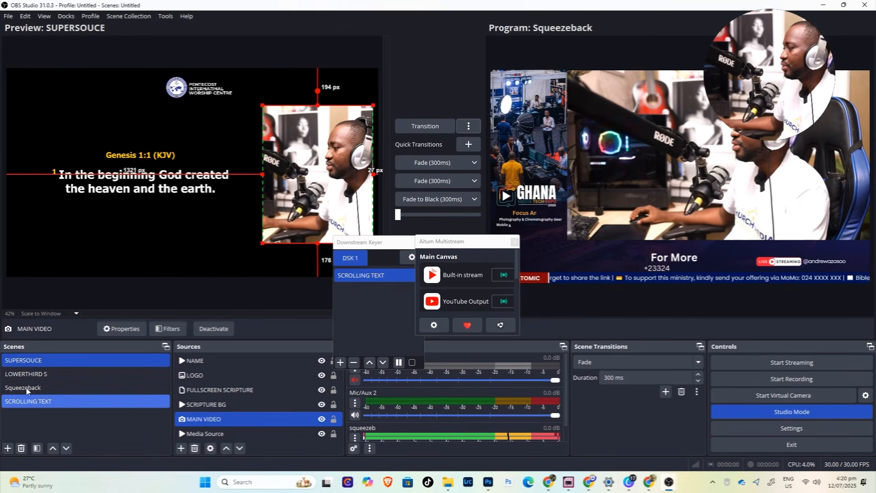
Remove the SUPERSOUCE, LOWERTHIRD S and Squeezeback scenes
right_click(32, 360)
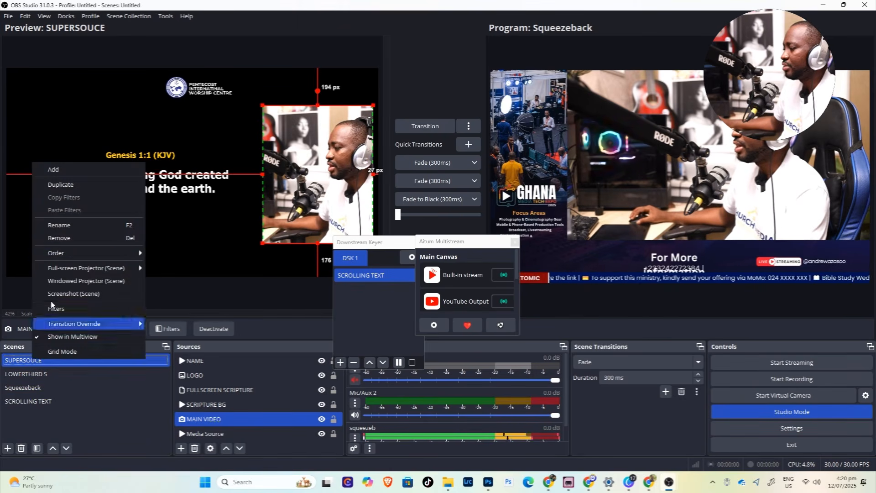
click(59, 238)
click(472, 248)
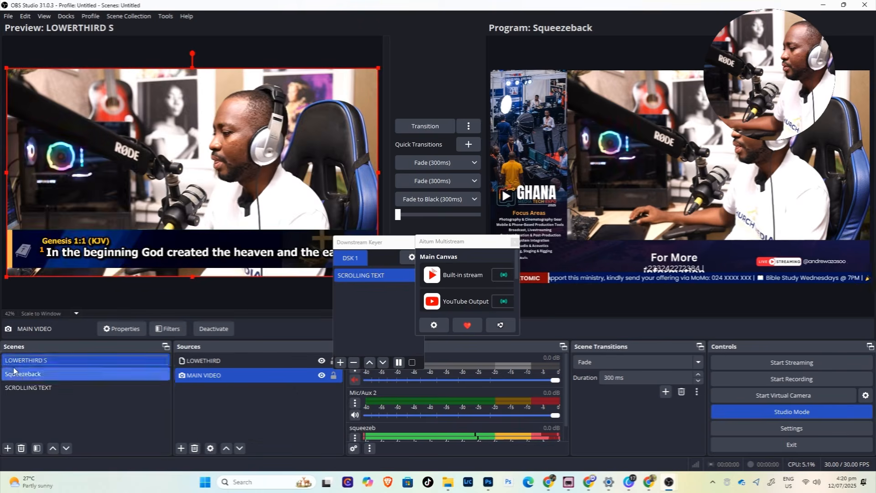
right_click(32, 361)
click(68, 228)
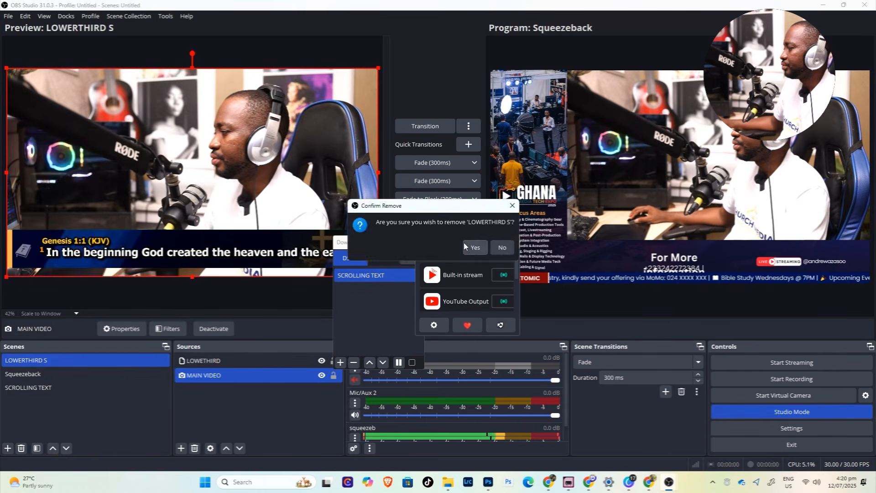
click(475, 248)
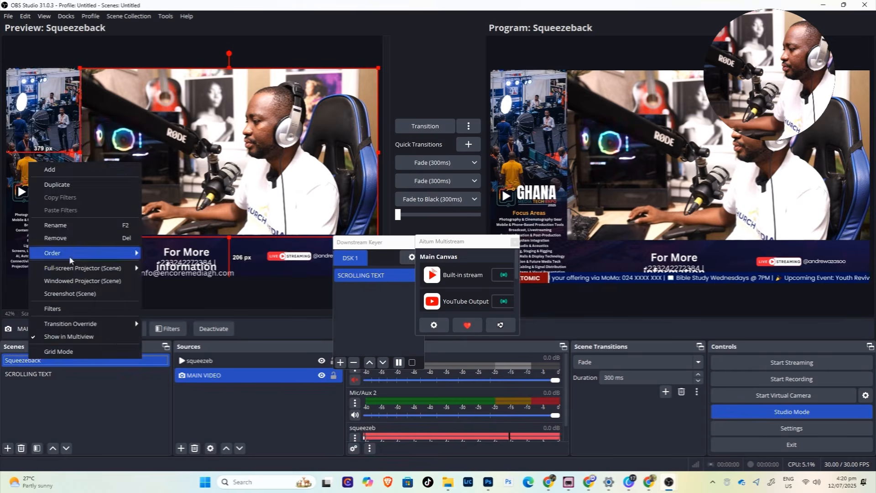
click(55, 238)
click(454, 249)
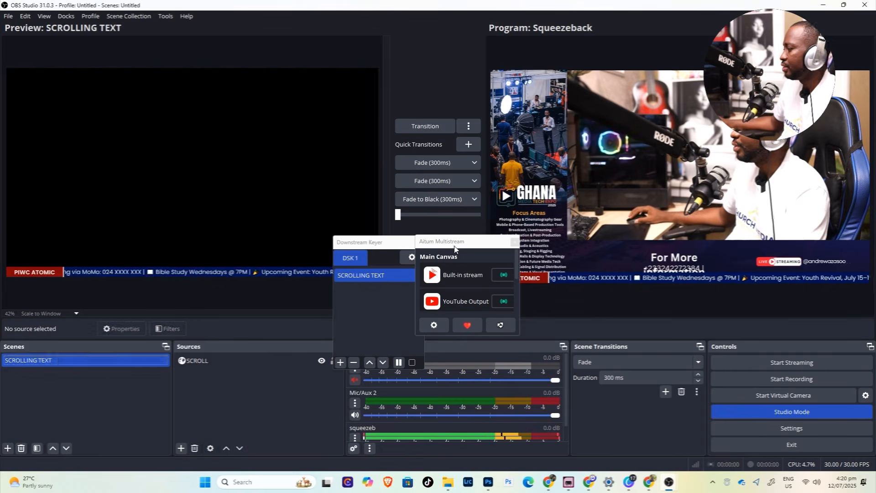
Add an empty Scene 2 so the last scene, SCROLLING TEXT, can be deleted
right_click(39, 361)
click(70, 239)
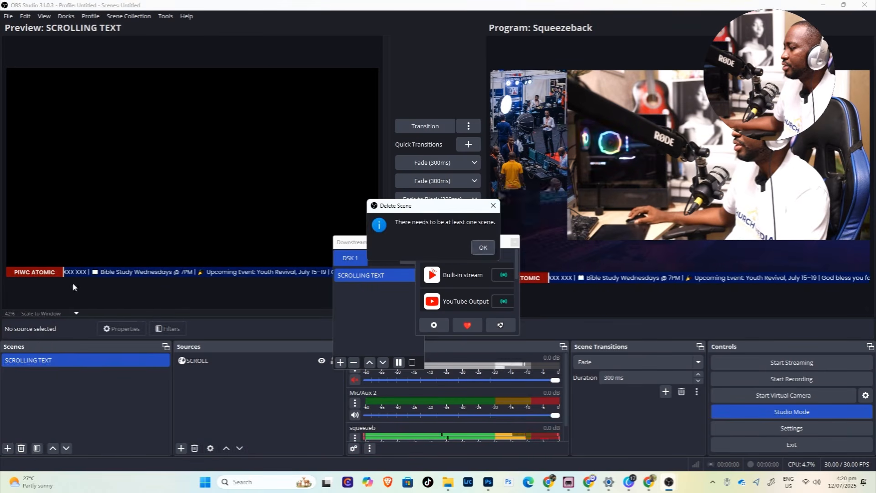
click(482, 248)
click(8, 449)
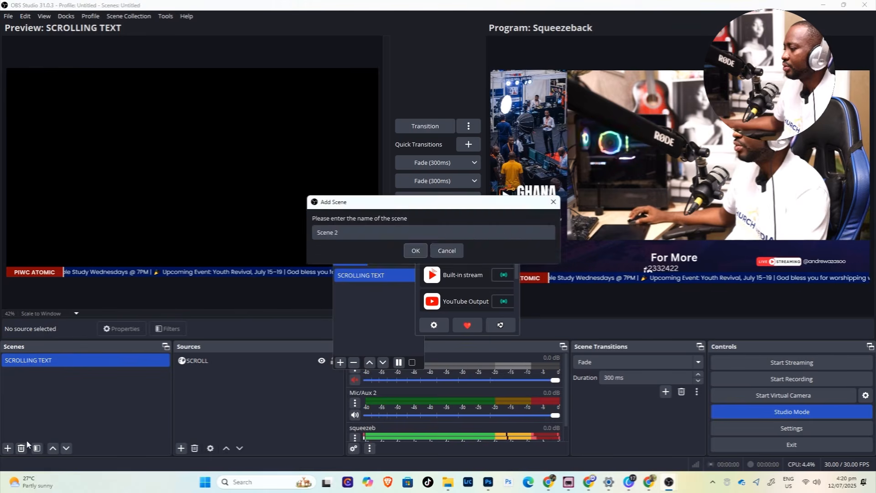
click(415, 250)
right_click(25, 362)
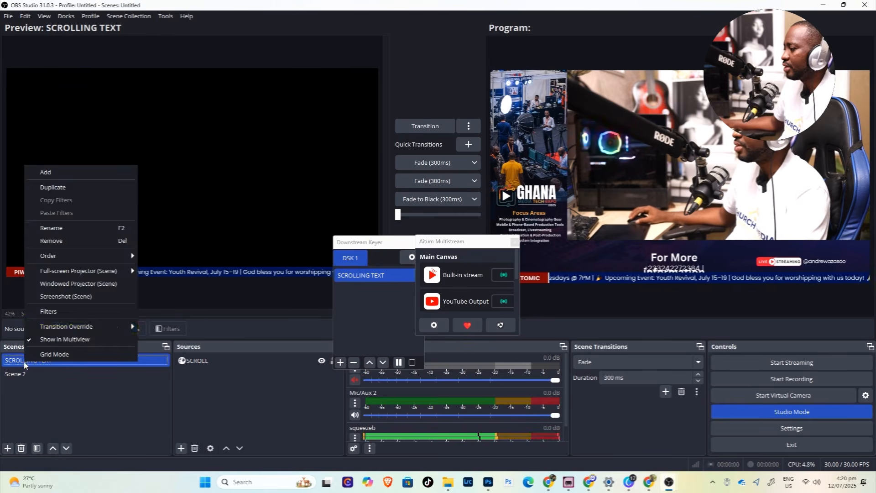
click(64, 238)
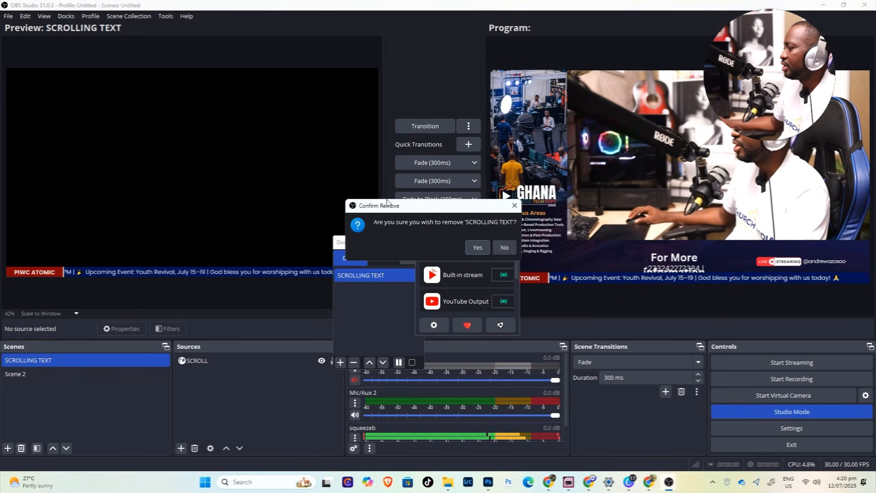
click(477, 247)
Close the floating Downstream Keyer panel and fade the program output to Scene 2
click(419, 243)
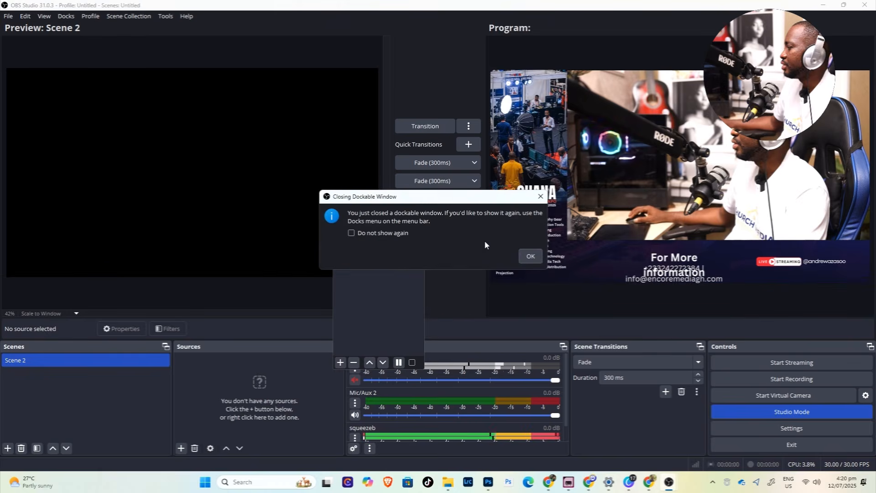
click(527, 255)
click(459, 181)
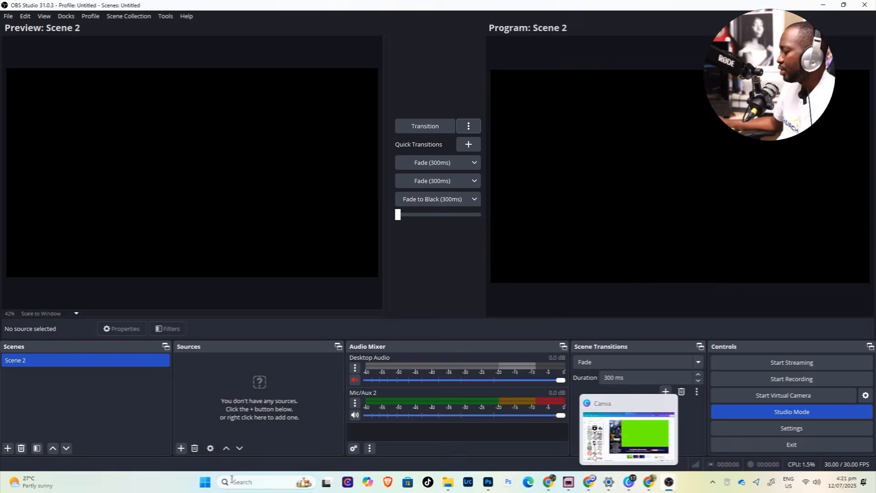
Search the Start menu for 'easy' and launch EasyWorship 7
click(205, 482)
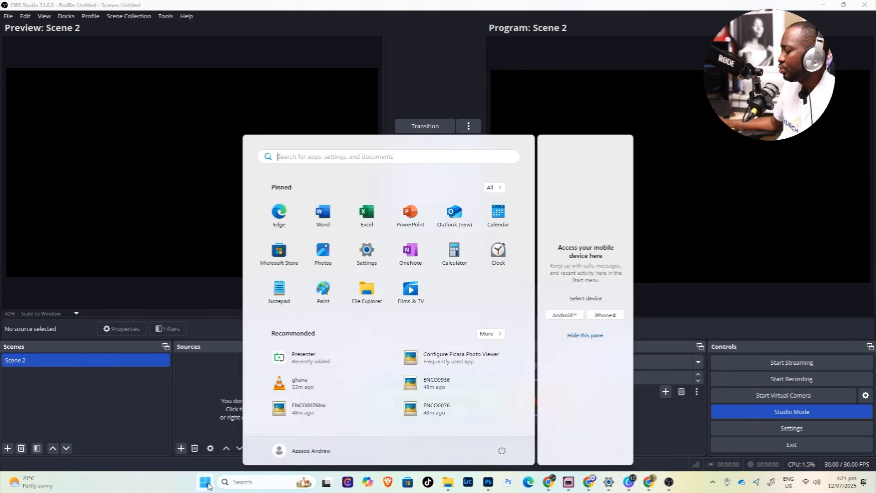
text(easy)
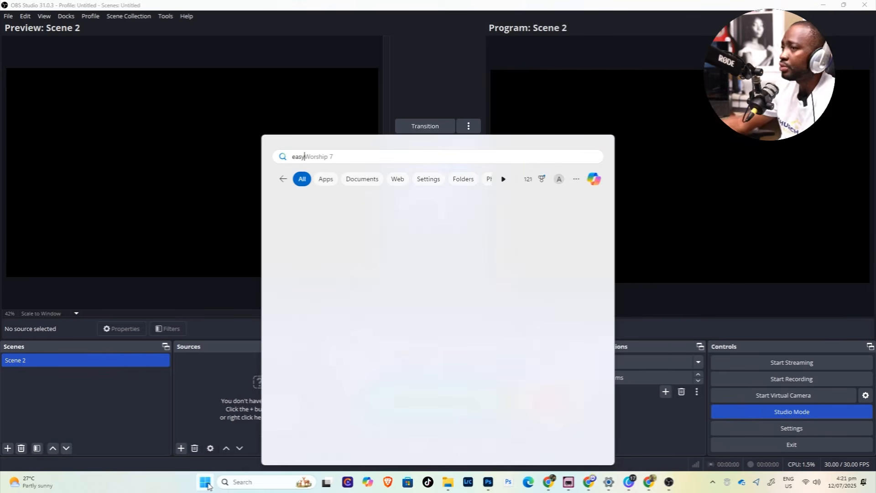
click(321, 228)
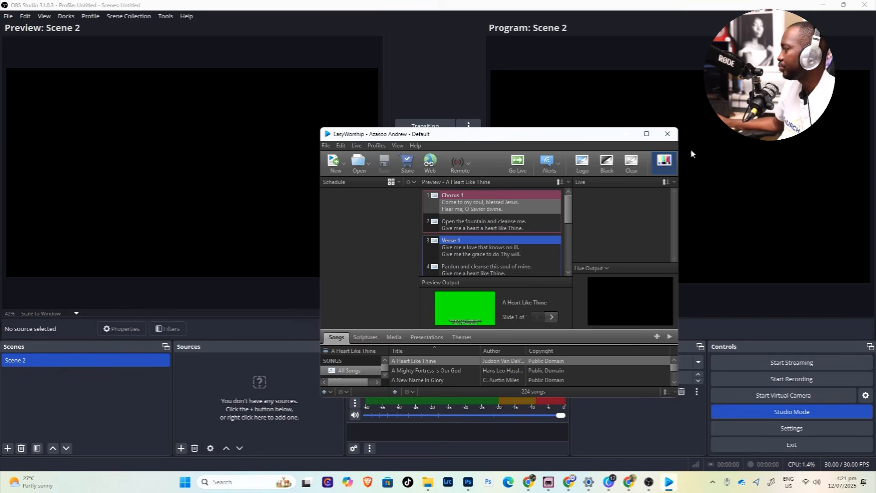
Maximize EasyWorship and send 'A Heart Like Thine' slides live, ending on slide 6
click(646, 134)
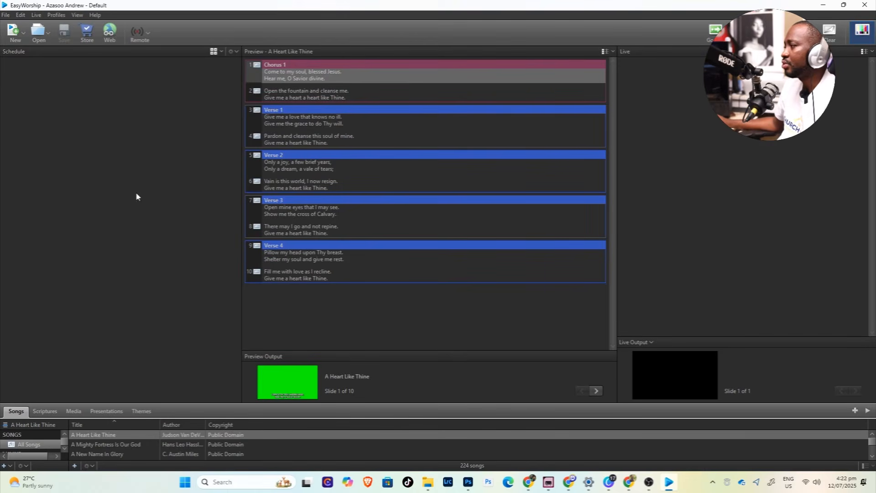
double_click(330, 75)
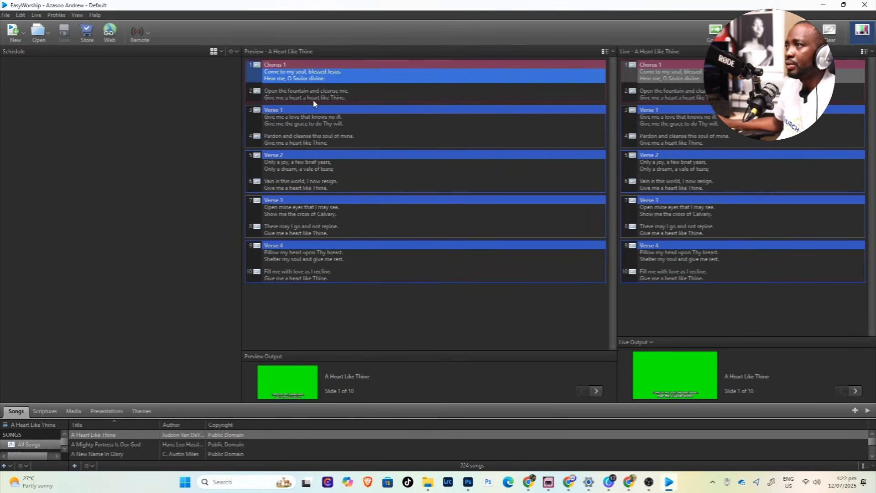
double_click(287, 98)
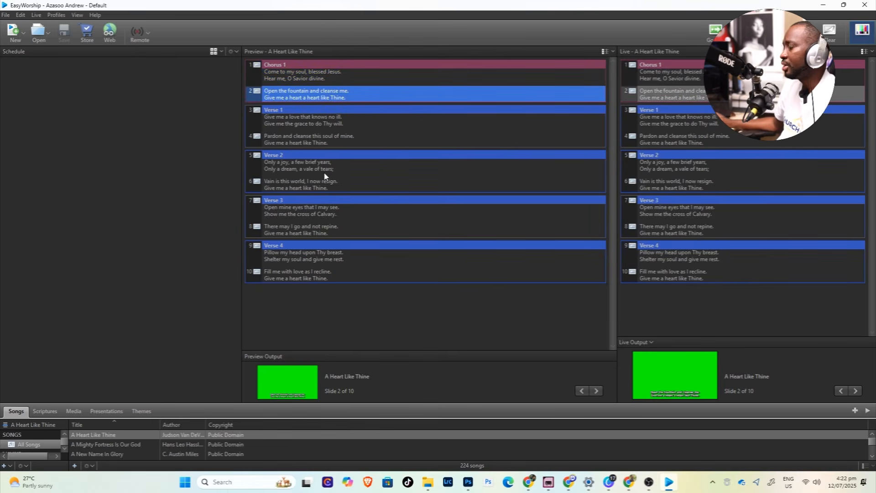
double_click(308, 186)
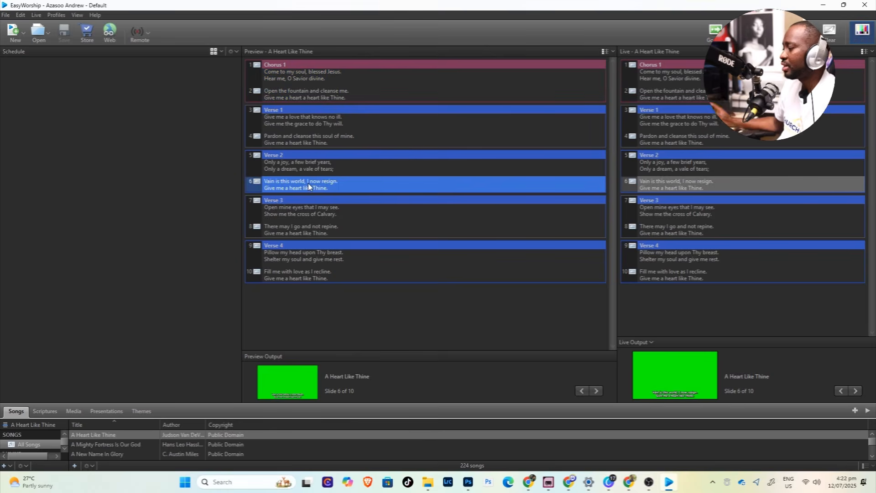
double_click(302, 172)
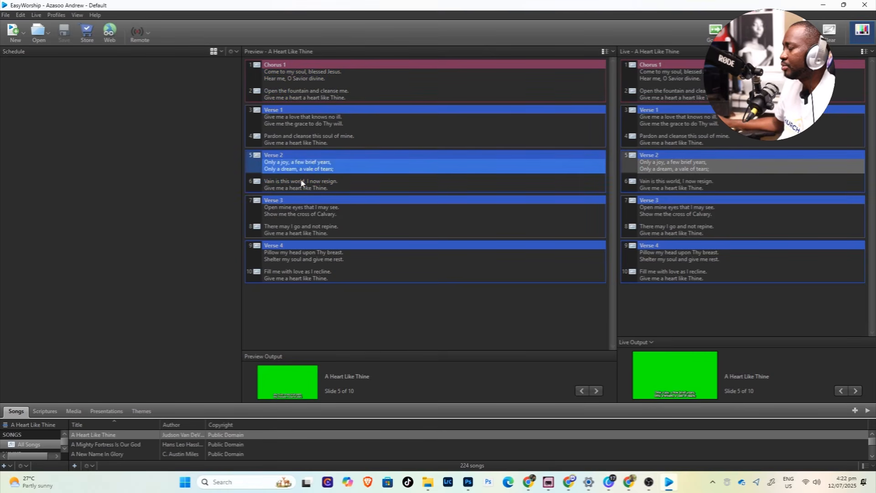
double_click(302, 183)
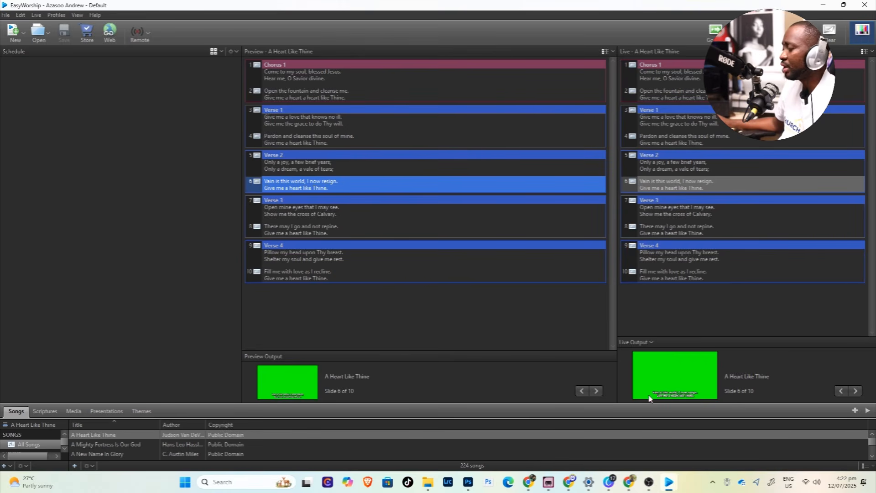
Preview the Verse 1, Chorus 1 and slide 2 slides, then pick another library song
click(293, 122)
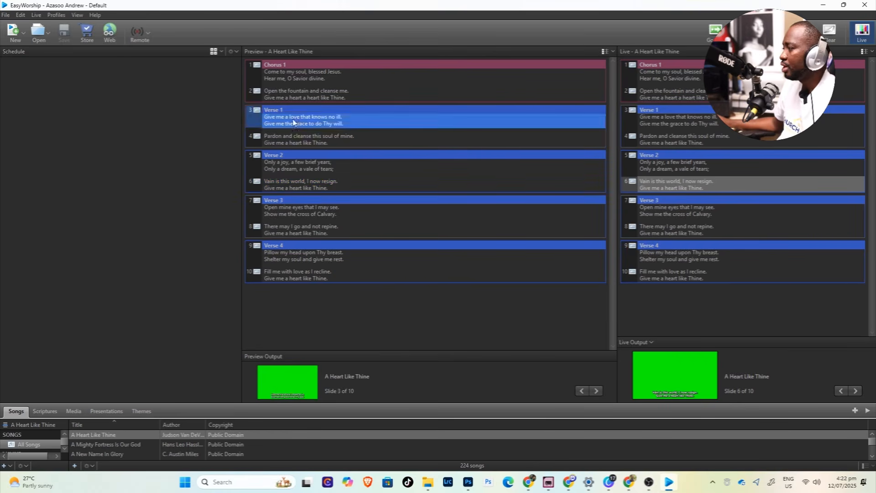
click(307, 76)
click(307, 94)
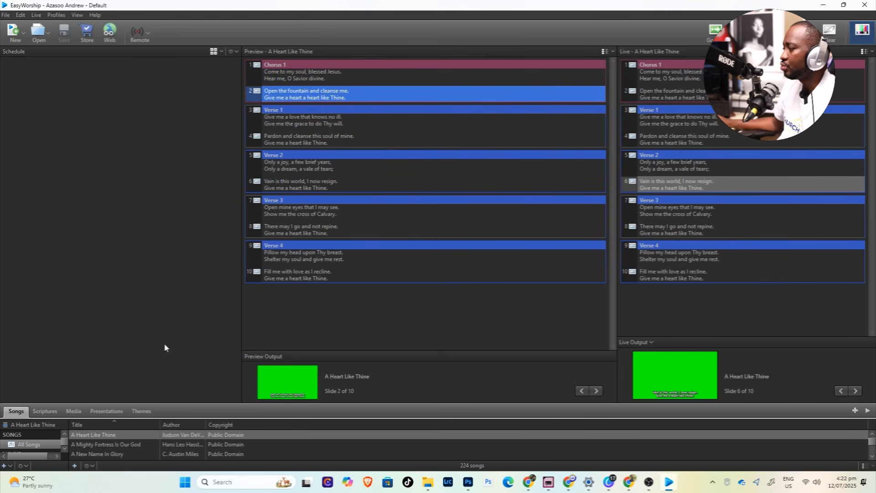
click(92, 444)
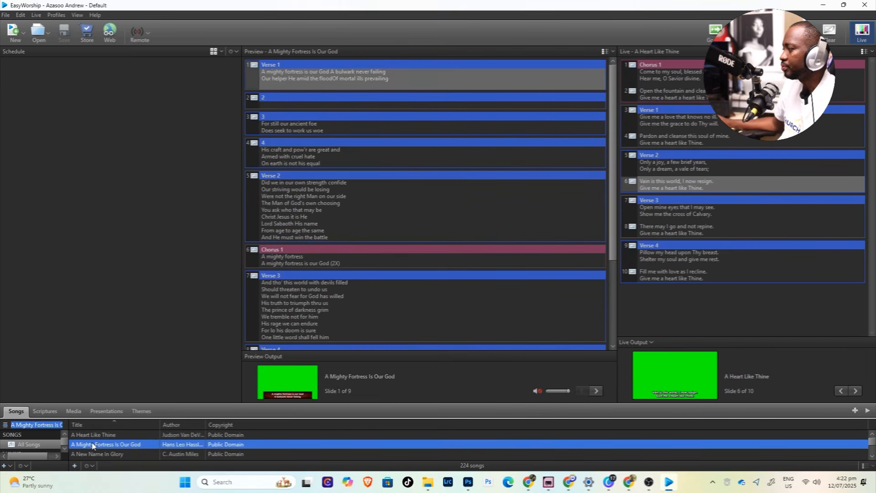
right_click(92, 445)
click(137, 389)
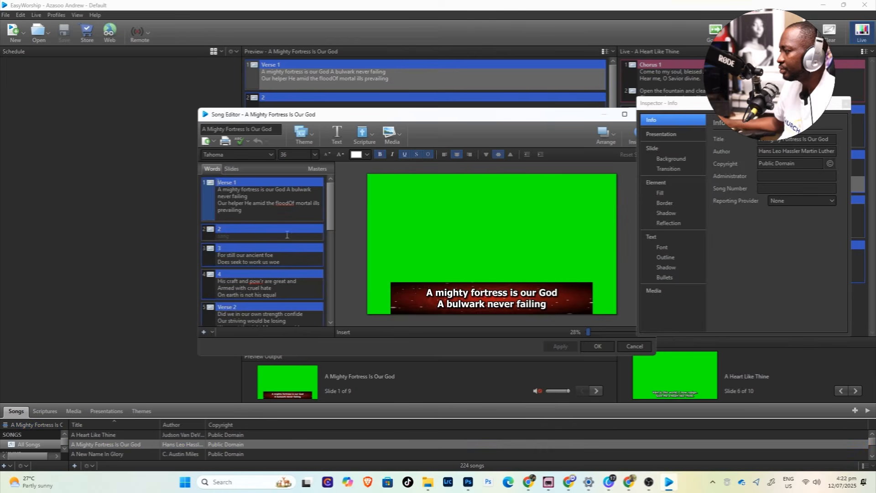
click(285, 321)
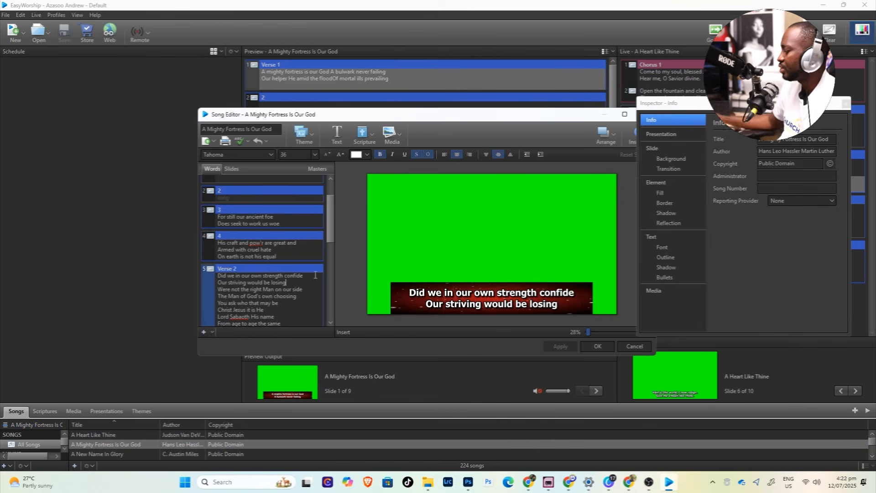
key(ctrl+Return)
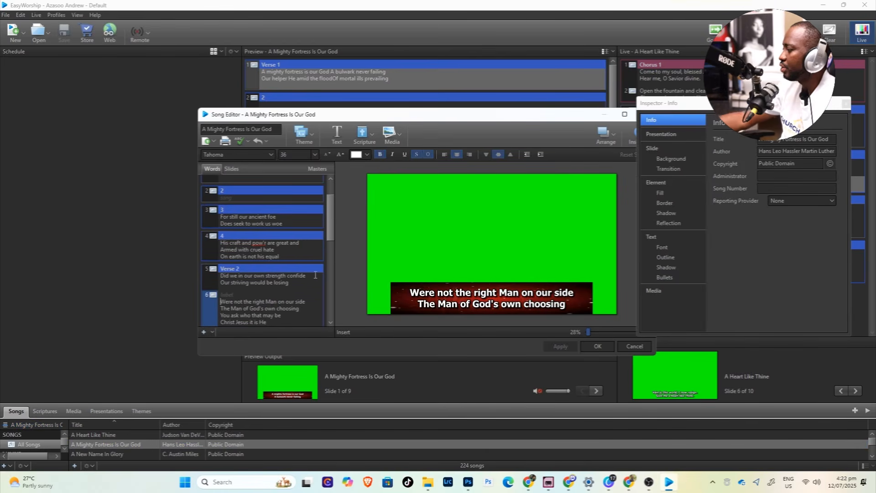
click(300, 310)
key(ctrl+Return)
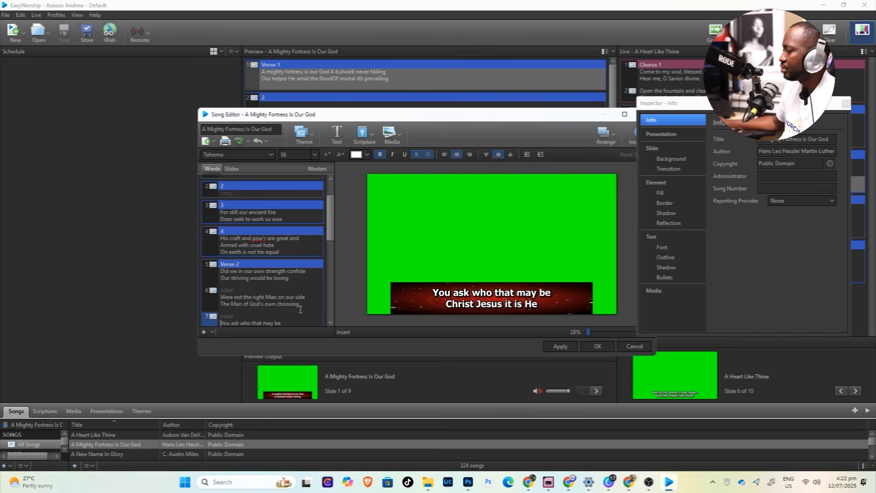
drag(333, 235, 334, 267)
scroll(334, 264, down, 1)
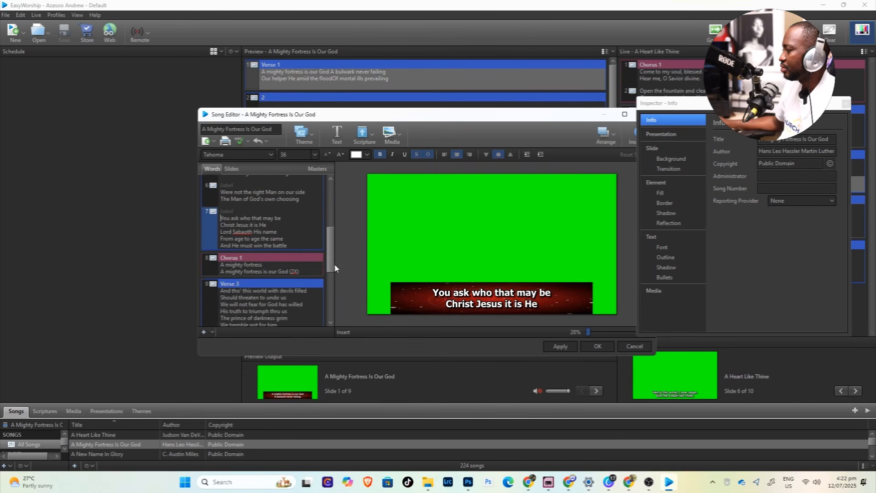
click(285, 224)
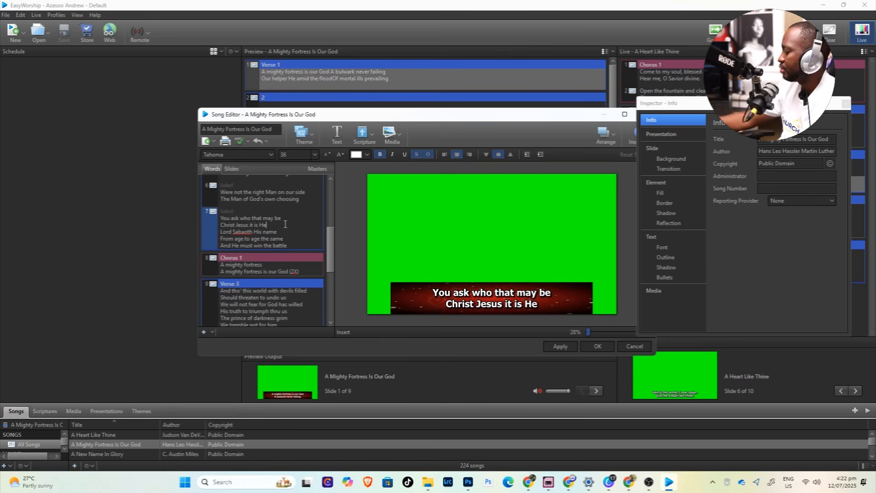
key(Delete)
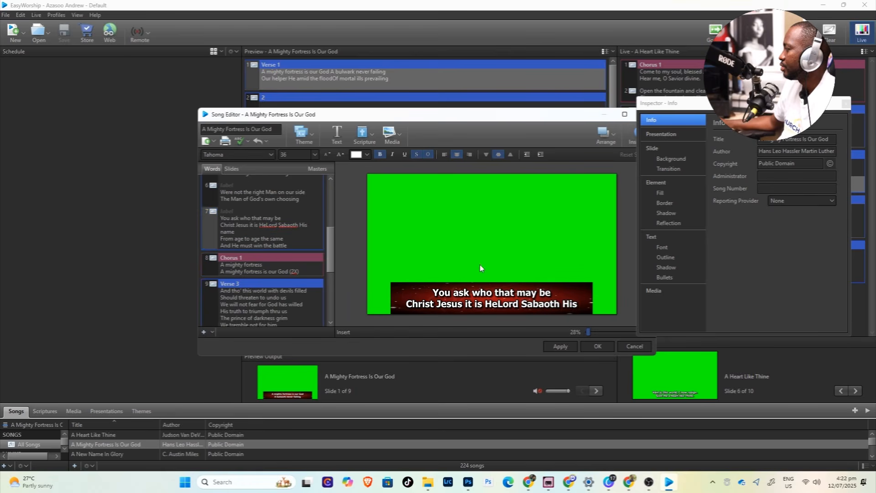
click(845, 104)
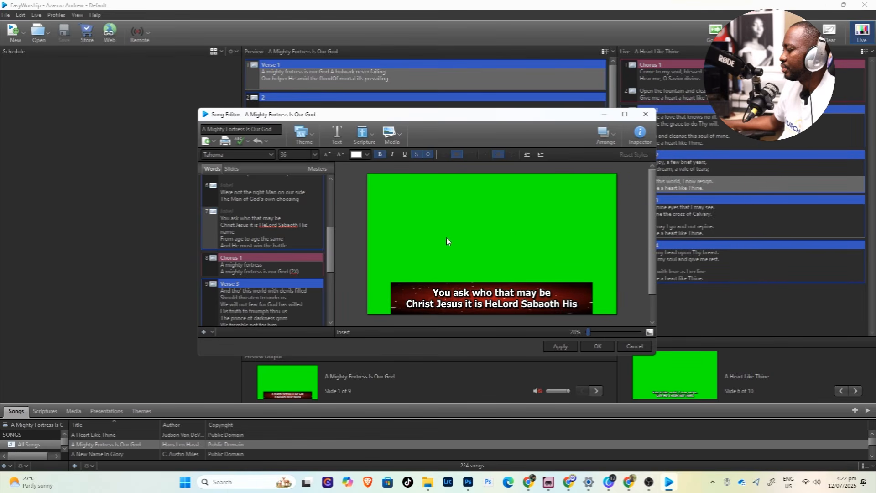
click(639, 134)
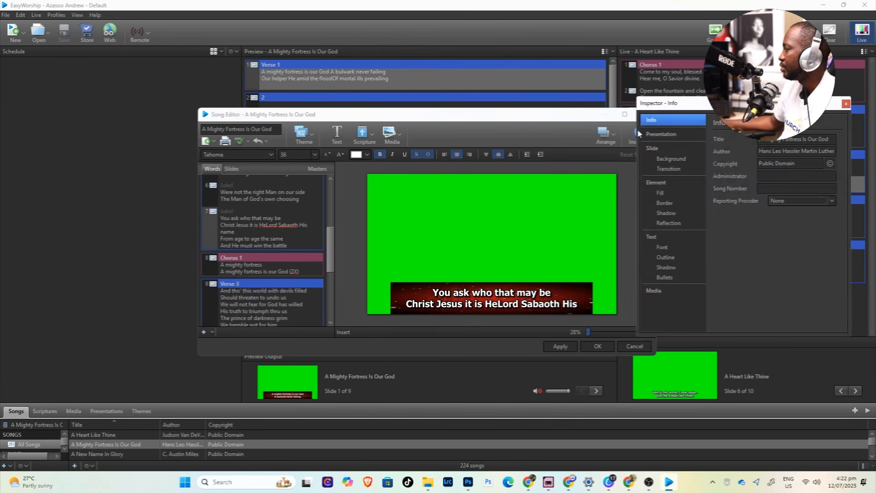
click(845, 104)
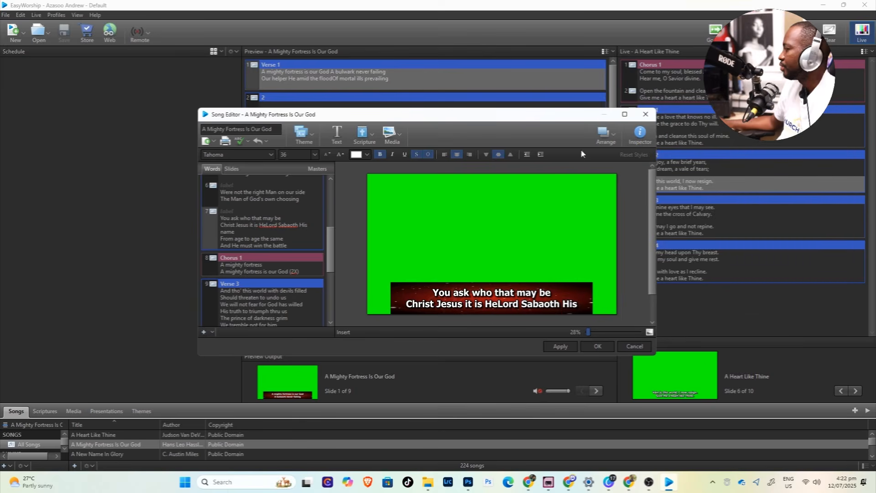
click(301, 298)
key(Return)
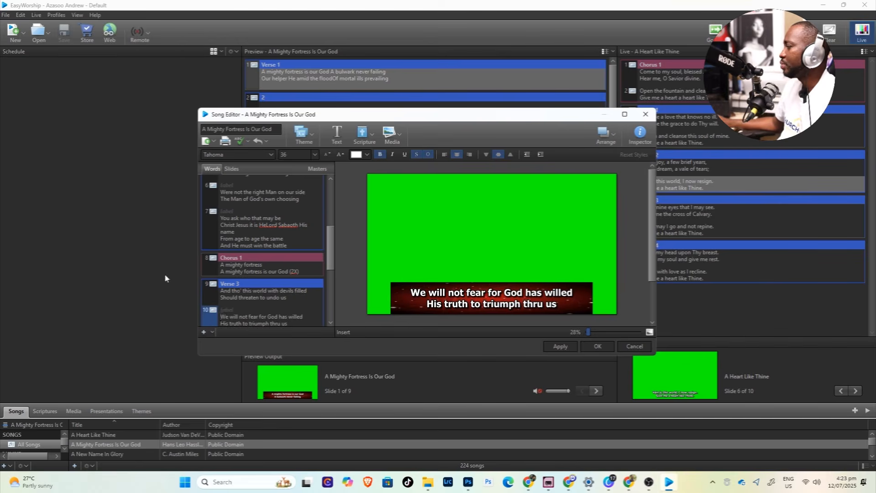
click(645, 116)
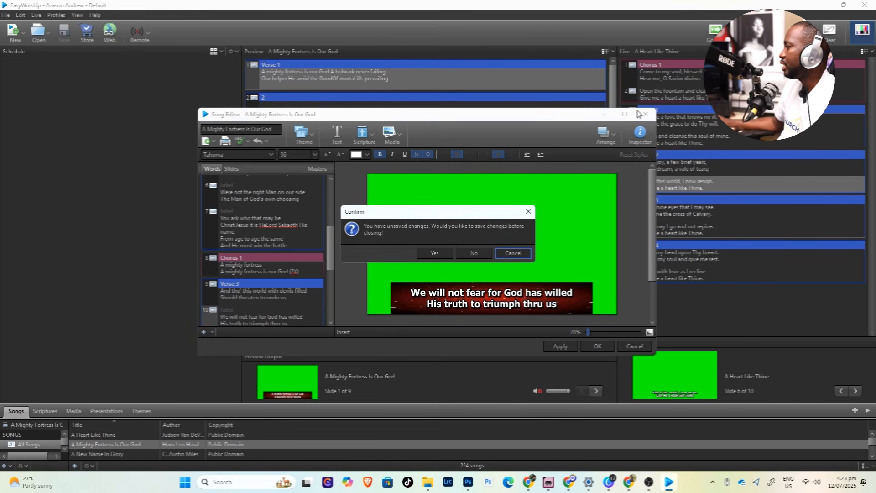
click(474, 253)
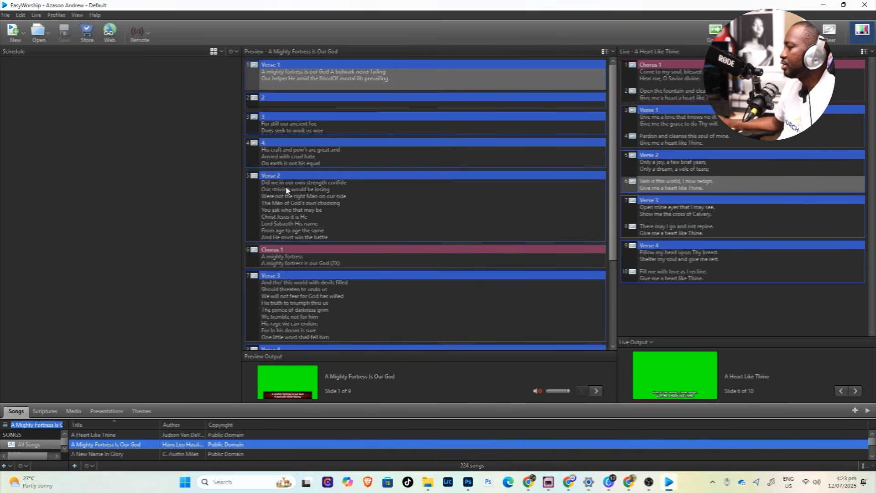
Load A Heart Like Thine and send slide 10, then slide 9, to the live output
click(105, 436)
double_click(287, 281)
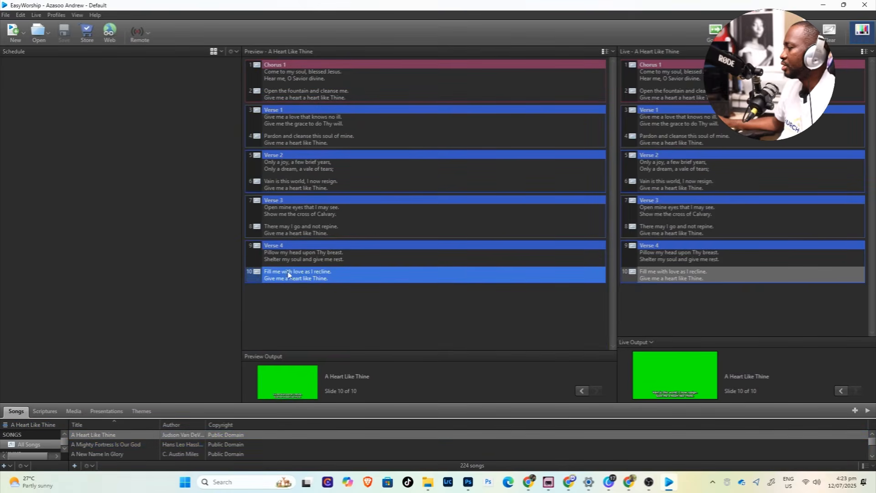
double_click(300, 258)
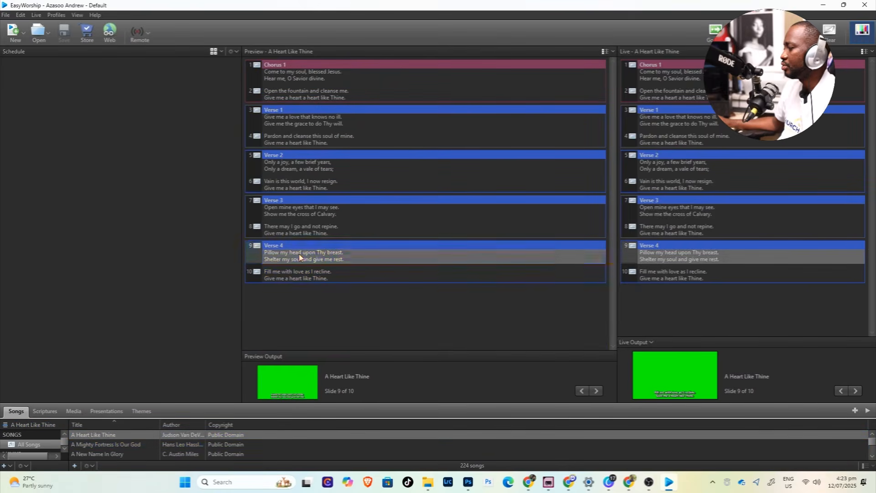
Switch to the Scriptures library so Genesis 1:1 (KJV) sits in the preview
click(54, 410)
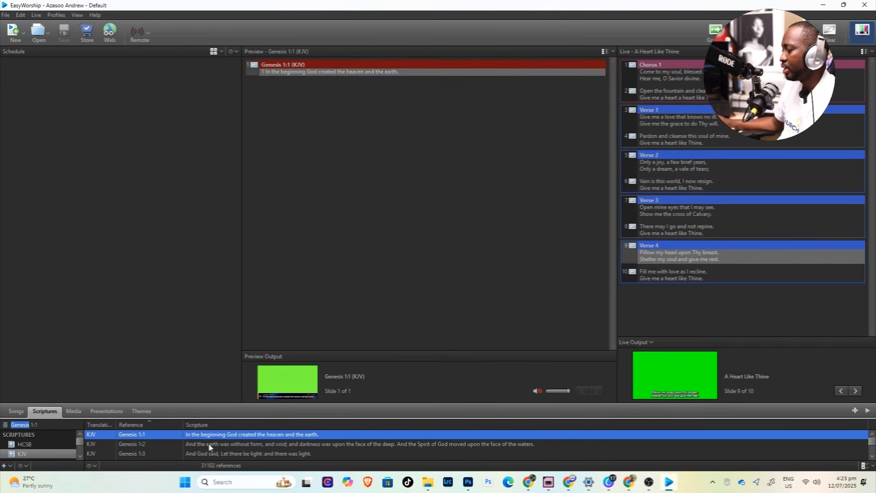
click(21, 414)
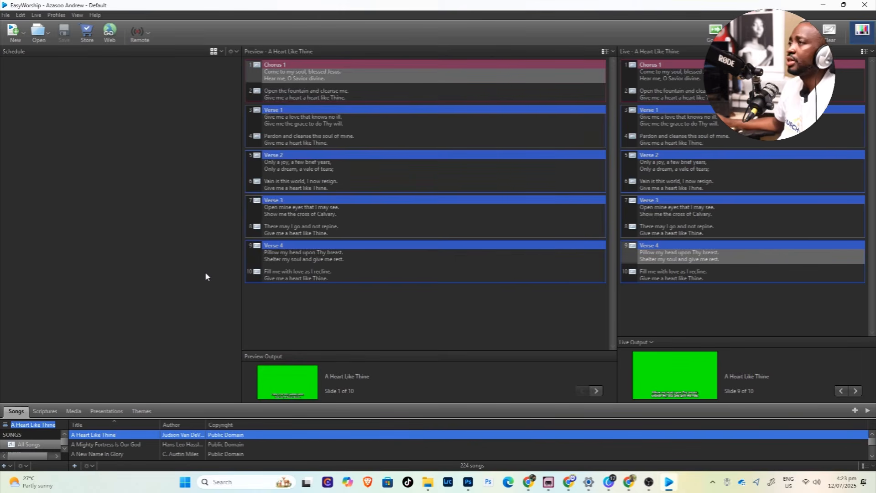
click(47, 413)
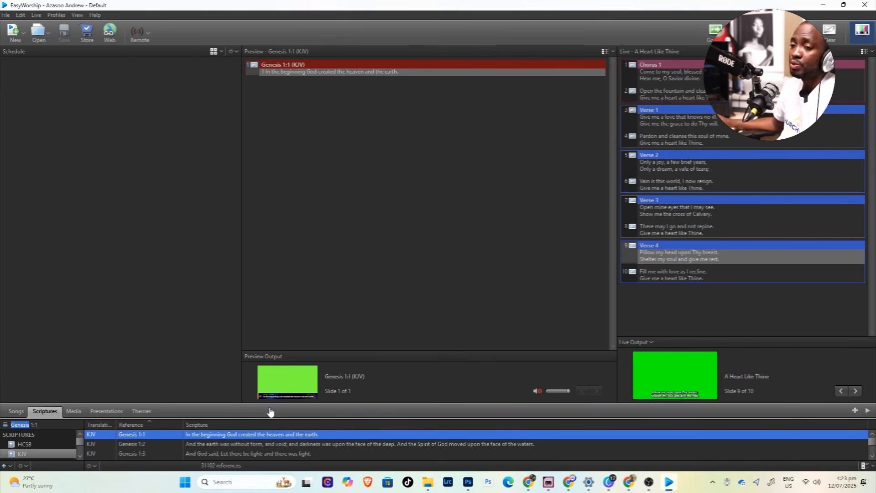
click(141, 411)
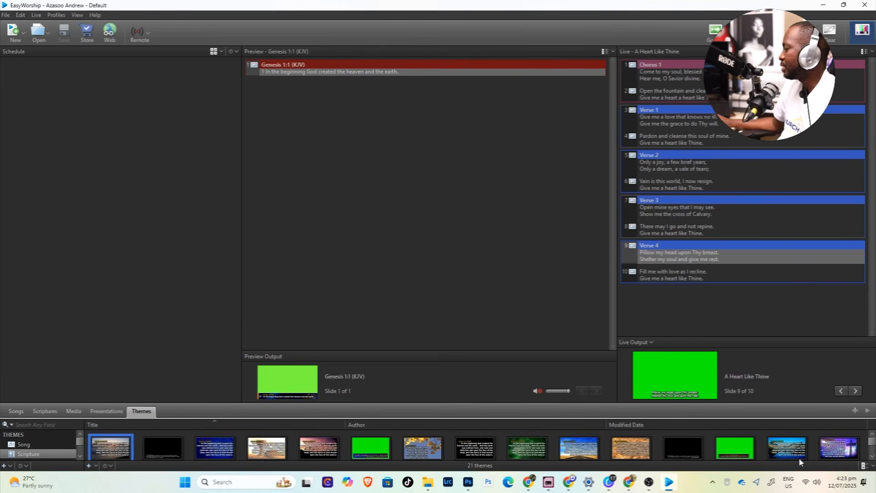
click(28, 445)
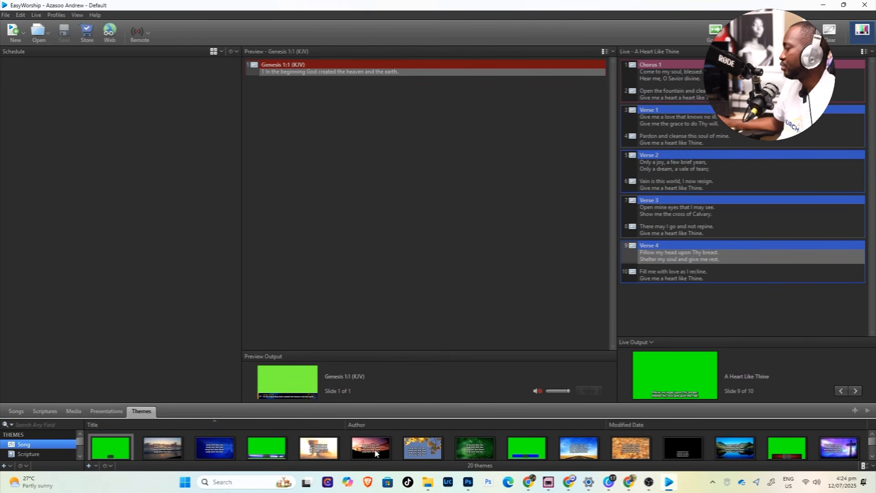
click(221, 452)
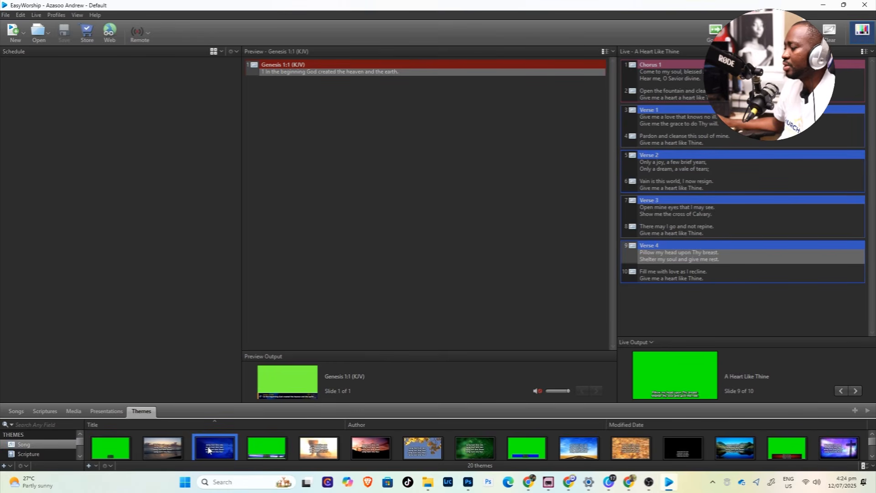
right_click(208, 449)
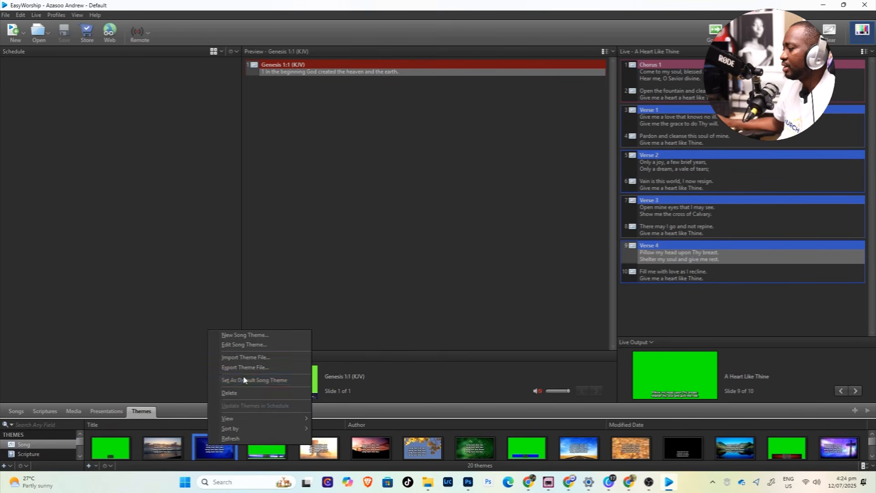
click(237, 386)
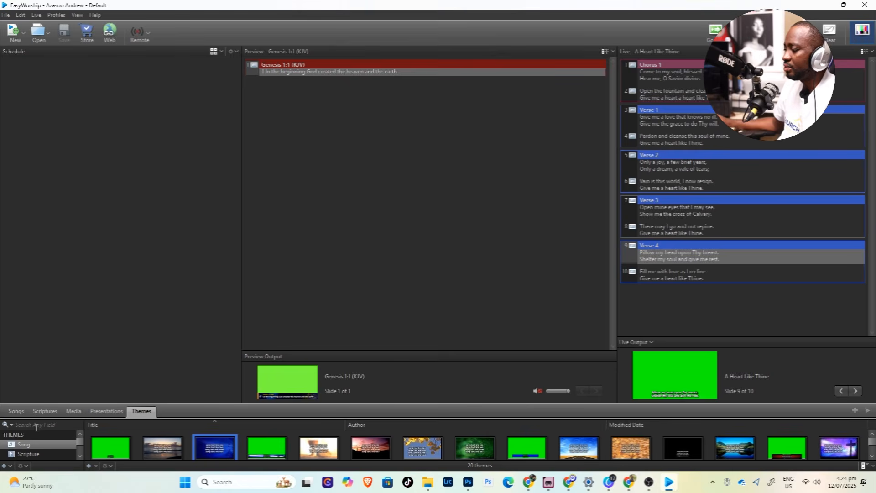
click(19, 412)
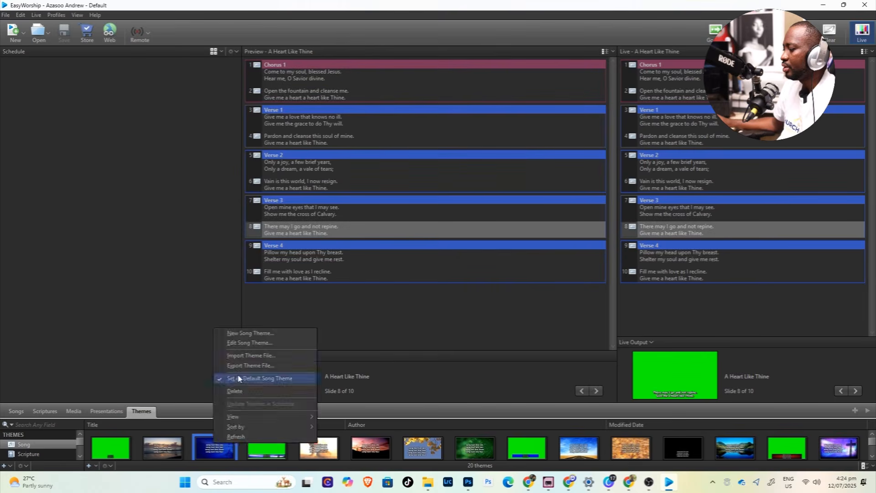
click(239, 378)
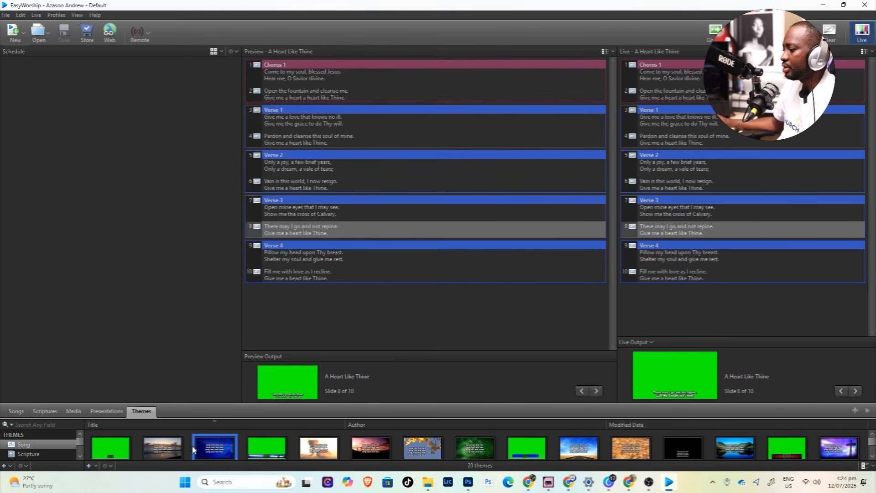
click(17, 411)
click(309, 233)
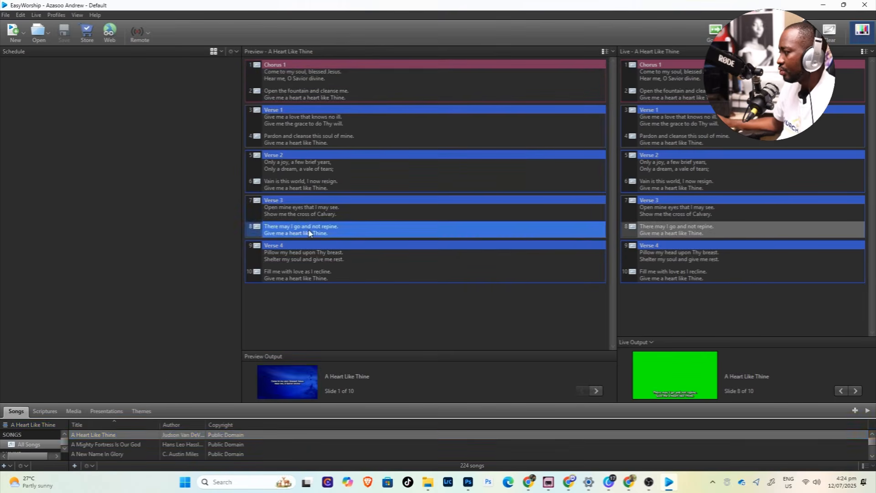
double_click(309, 233)
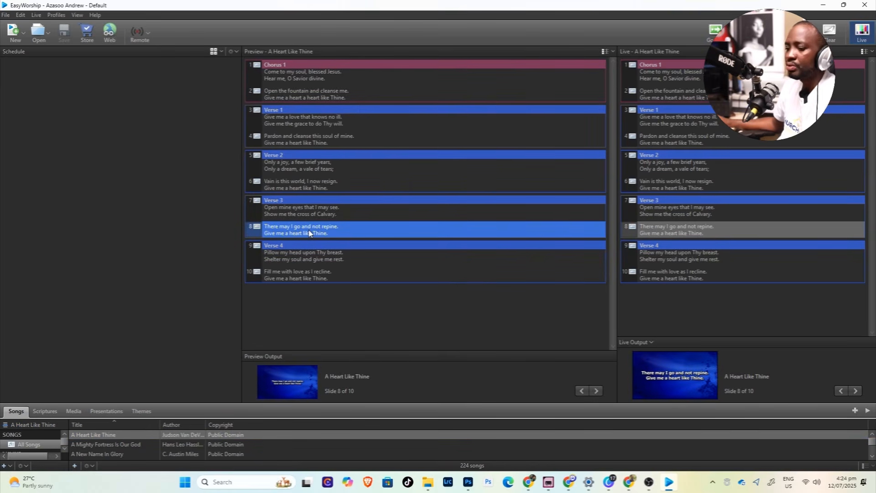
double_click(323, 211)
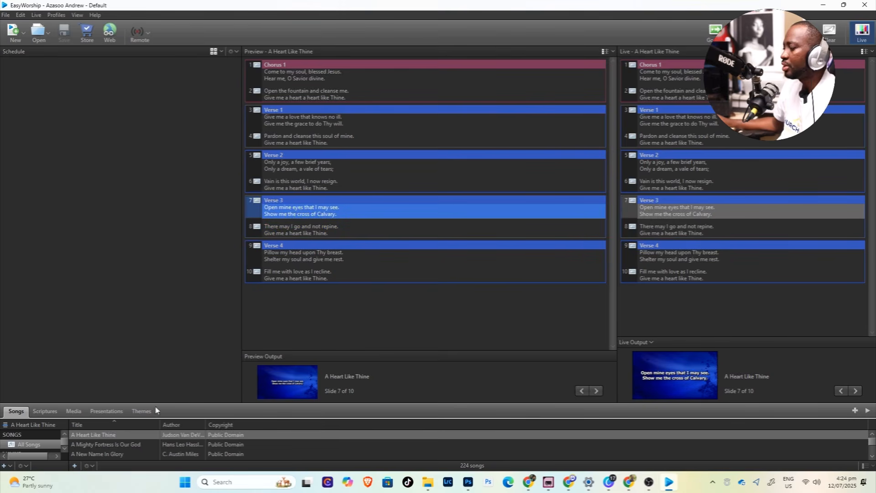
click(143, 411)
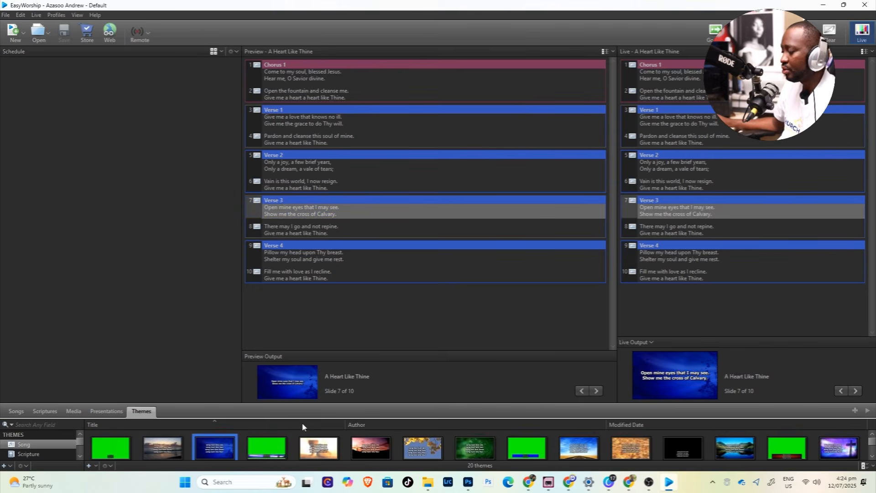
Create a new theme and drag its song text box's top edge down to the slide bottom
click(86, 466)
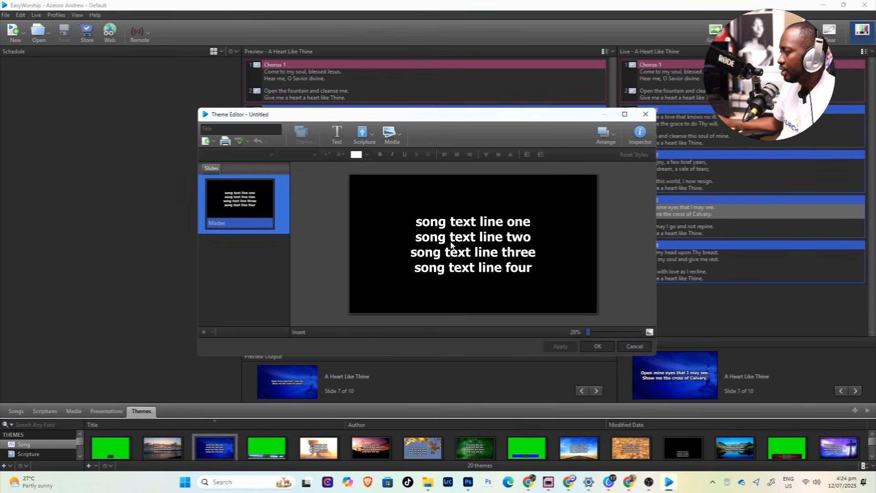
click(448, 231)
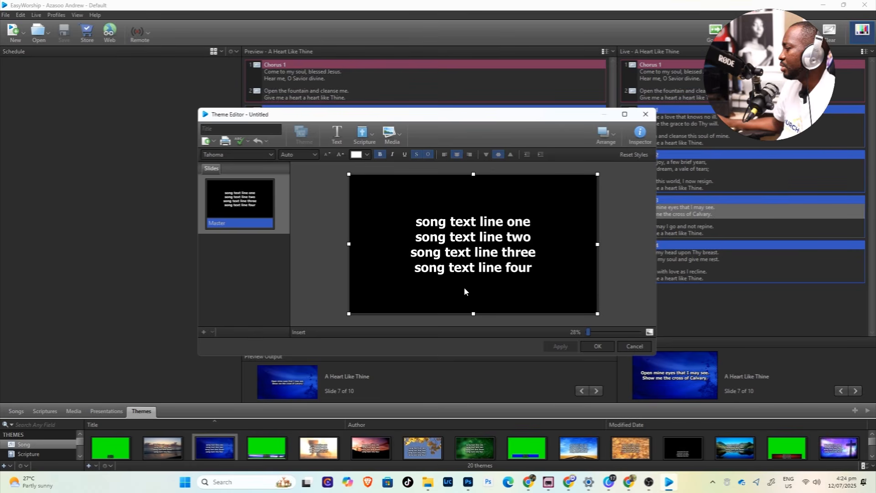
drag(474, 174, 476, 301)
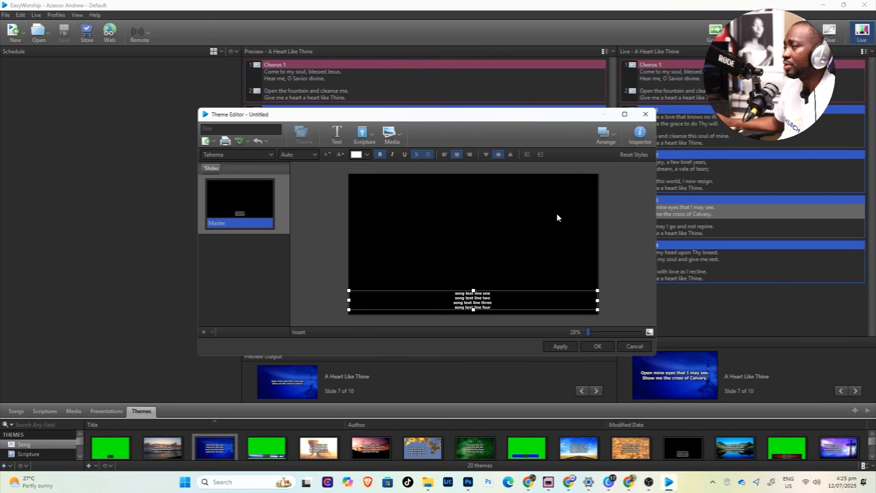
Set the theme's slide background to a bright green Color Fill in the Inspector
click(643, 138)
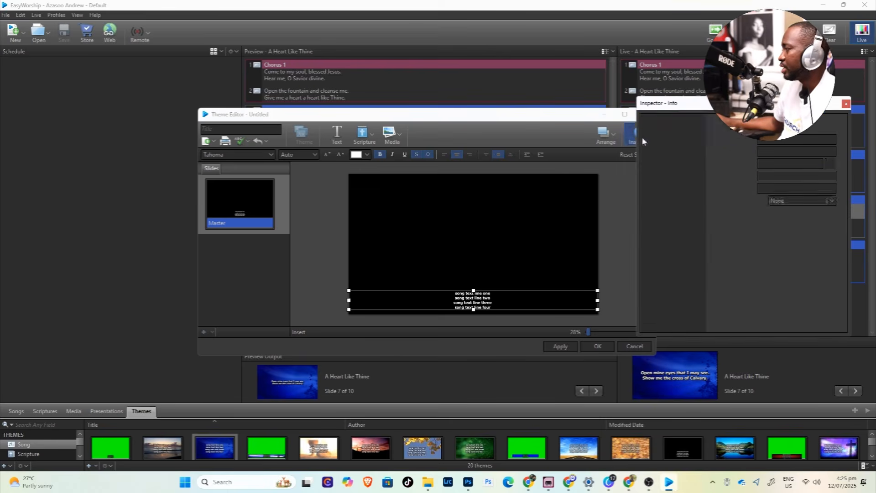
click(670, 159)
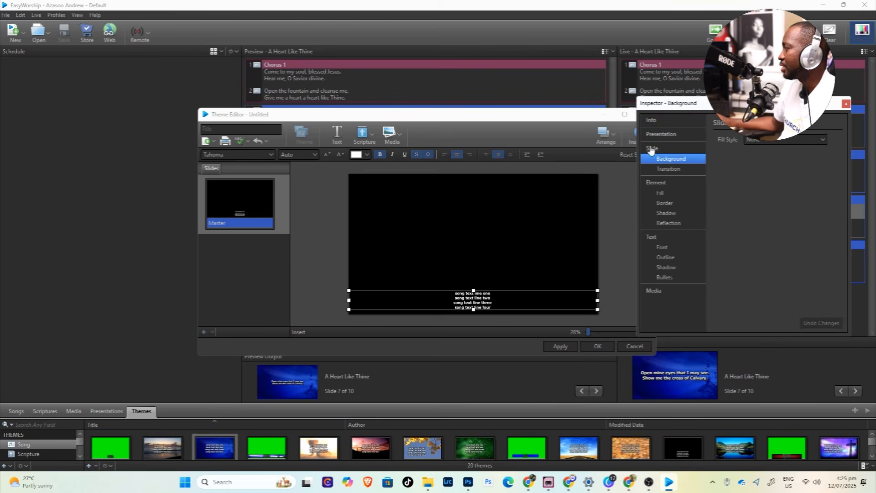
click(749, 140)
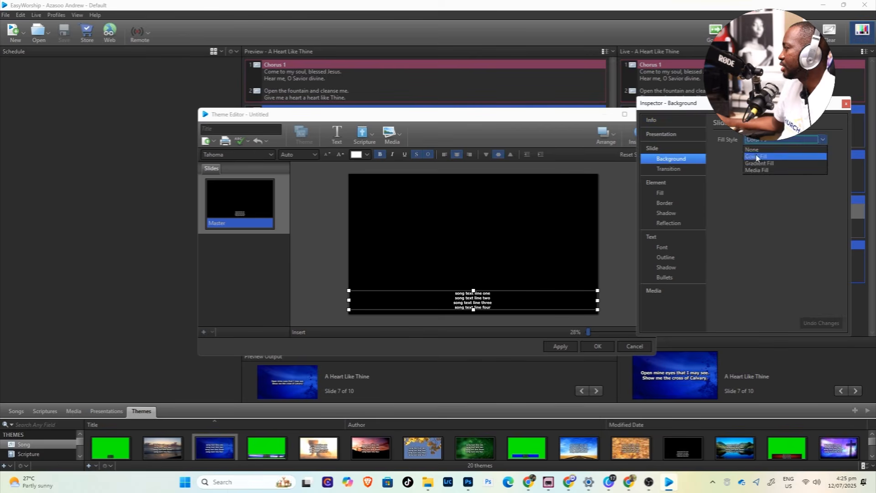
click(756, 157)
click(770, 152)
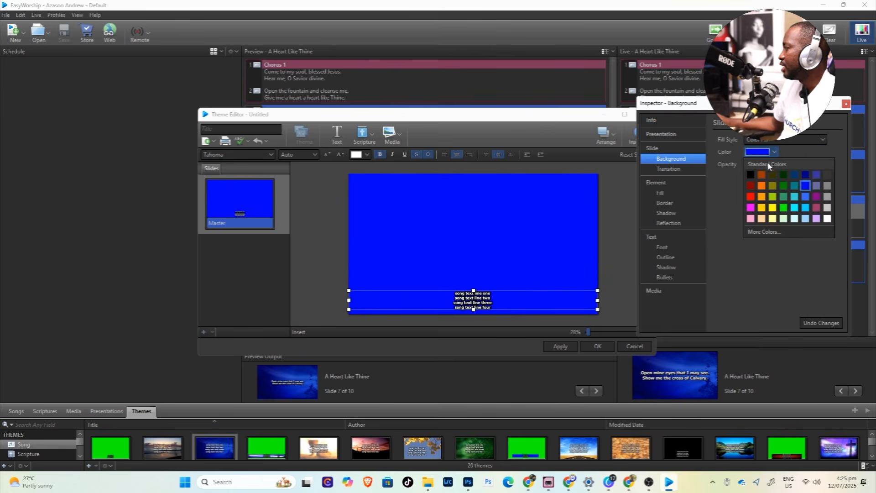
click(784, 207)
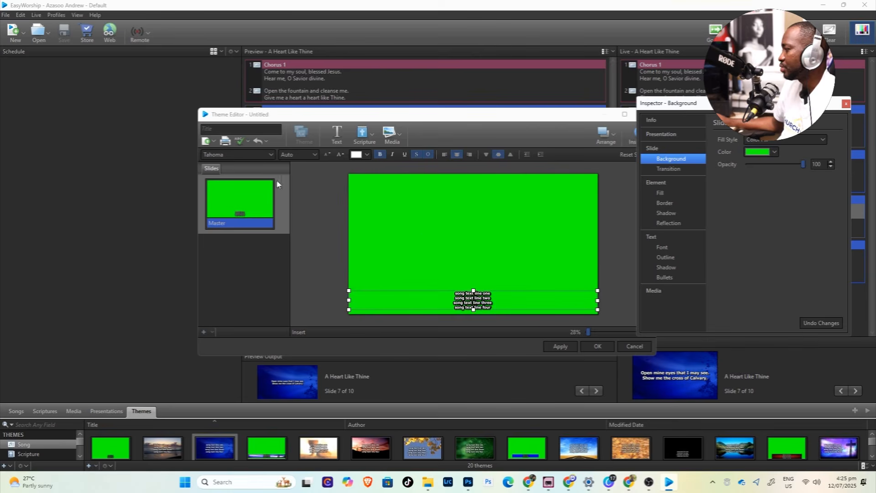
Cancel the Theme Editor and answer No to saving the green-background changes
click(239, 130)
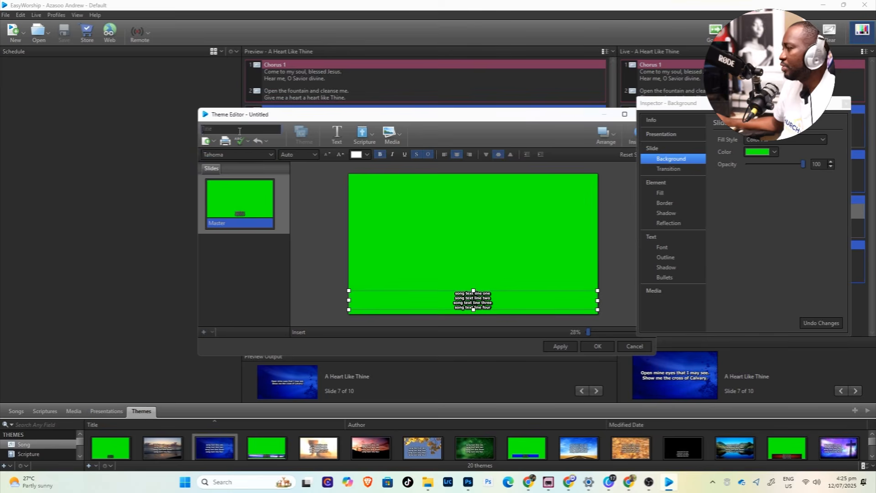
click(626, 347)
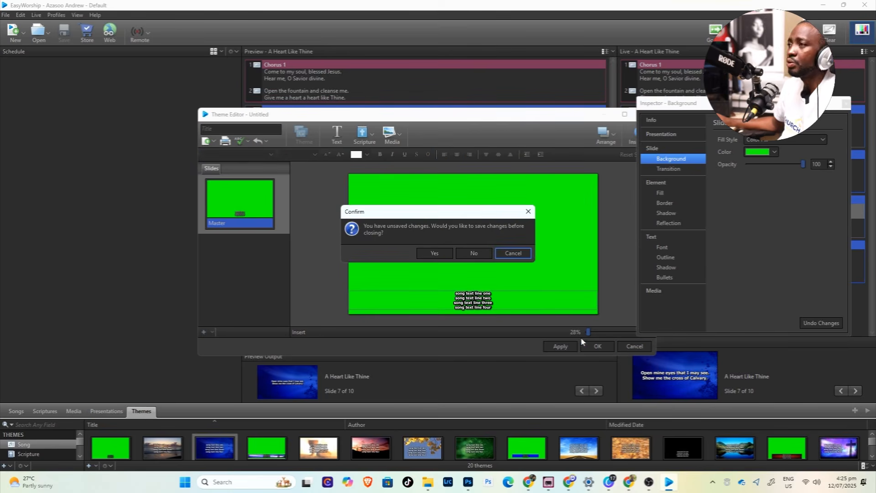
click(468, 253)
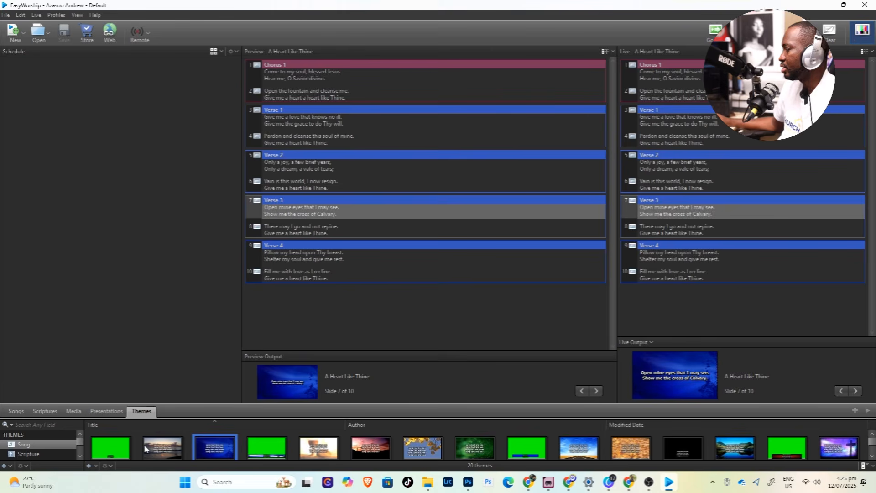
Set the first green theme as Default Song Theme and send Verse 3 live on it
click(114, 447)
right_click(114, 447)
click(142, 382)
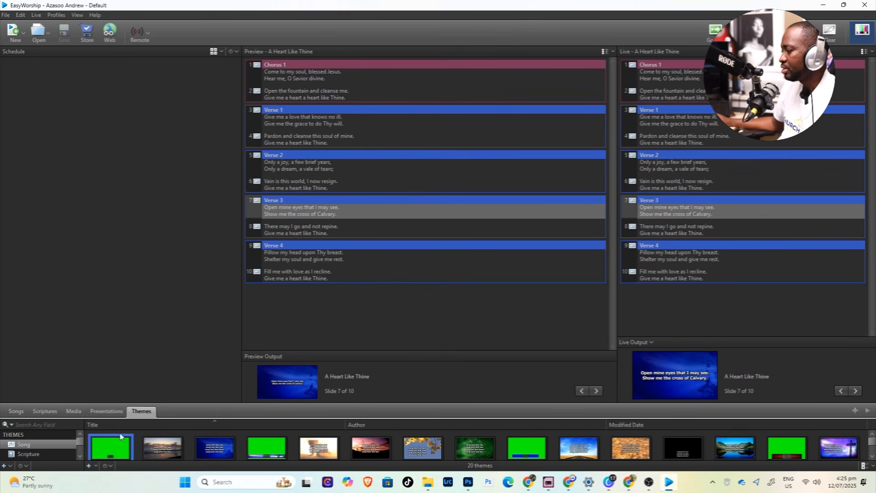
double_click(301, 210)
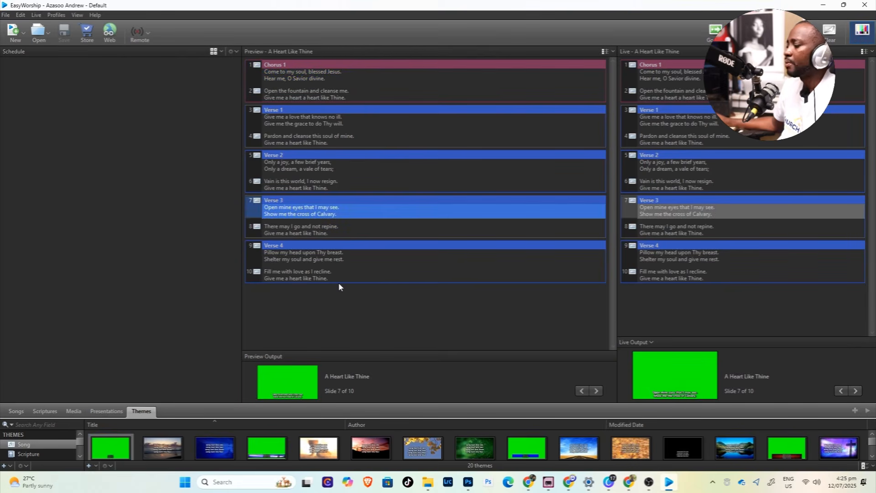
Check the Scriptures and Themes lists, then switch to the Canva 'ghana' design in the browser
click(41, 411)
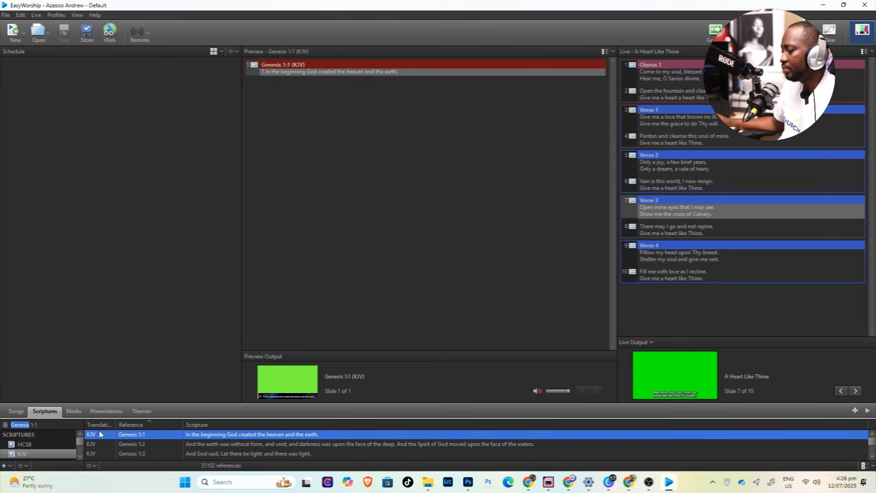
click(141, 412)
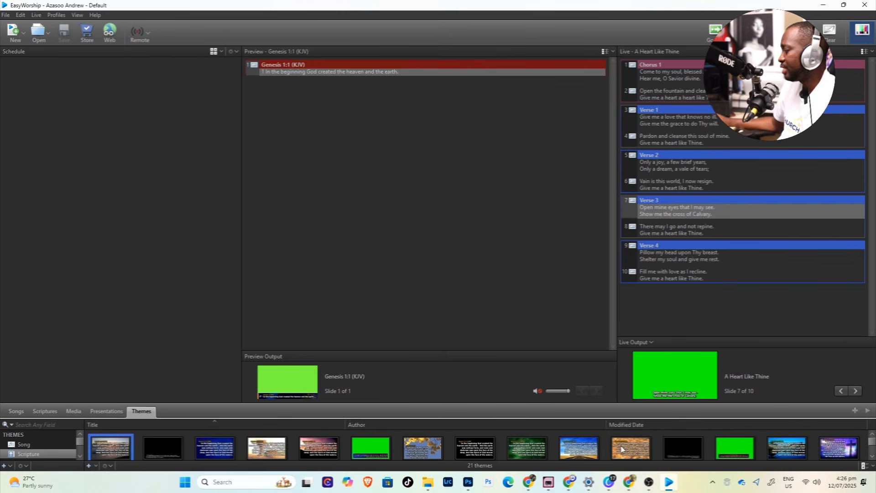
click(610, 482)
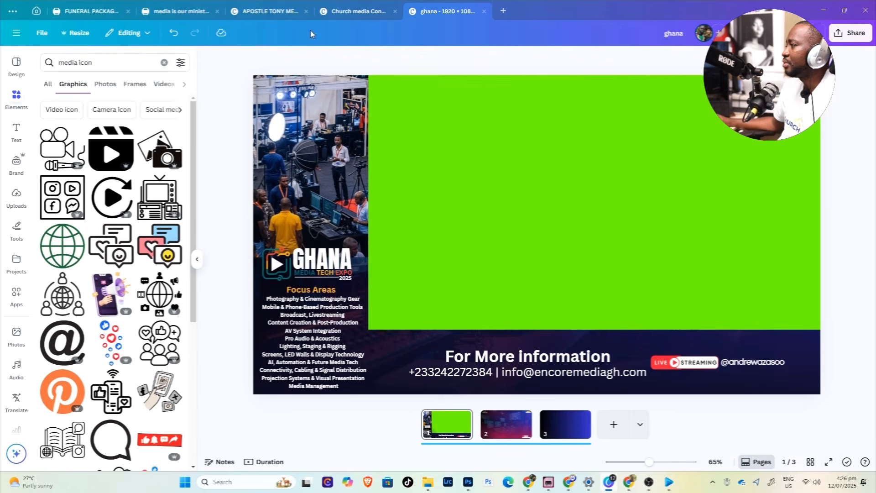
Open the six-page Canva design, move the blue video up onto the green area, and play it
click(273, 14)
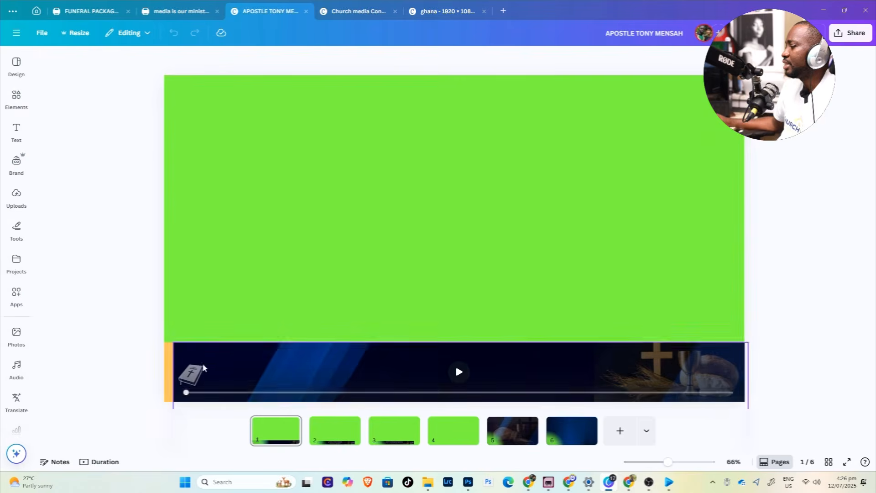
drag(332, 370, 353, 200)
click(469, 242)
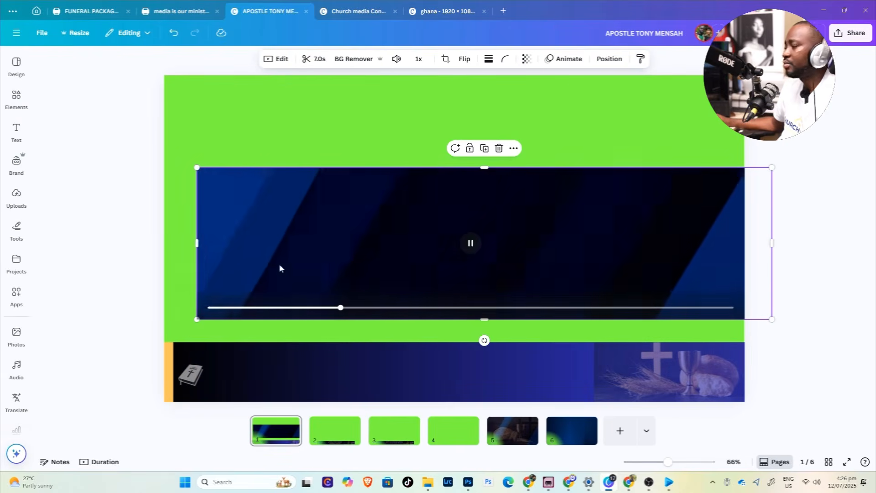
Inspect the strip's image and Bible icon, then drag the blue video back over the bottom strip
click(258, 371)
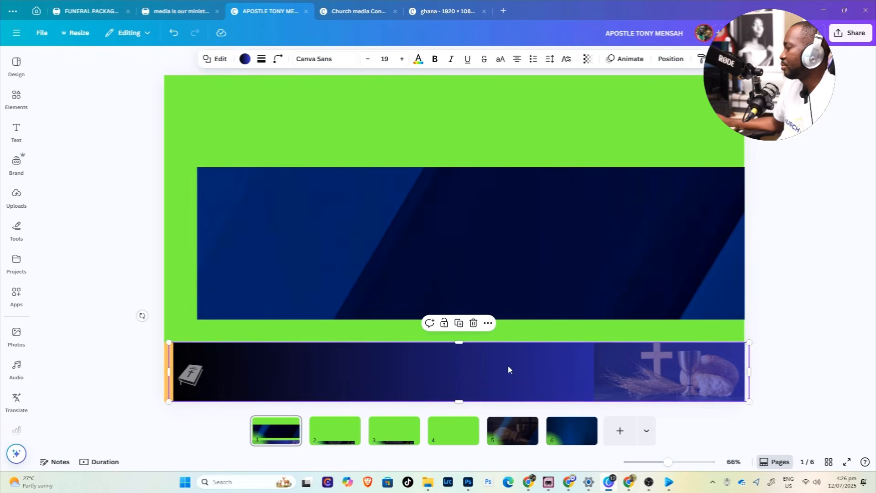
click(701, 374)
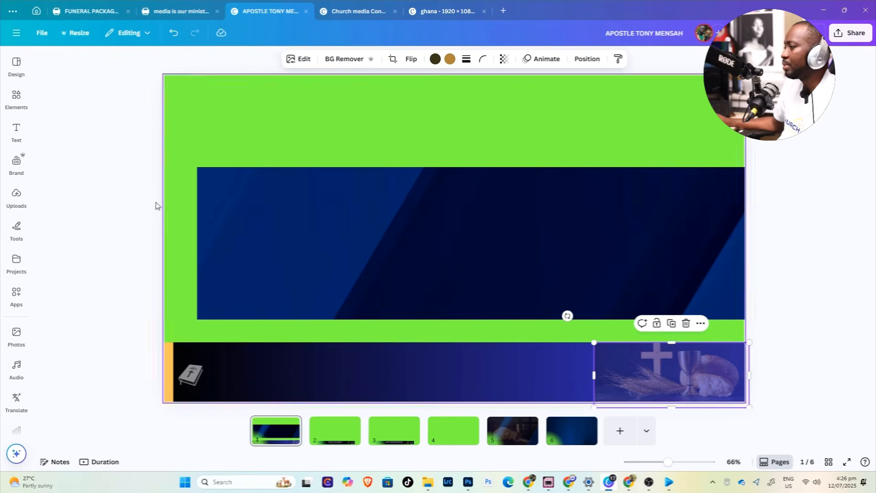
click(18, 96)
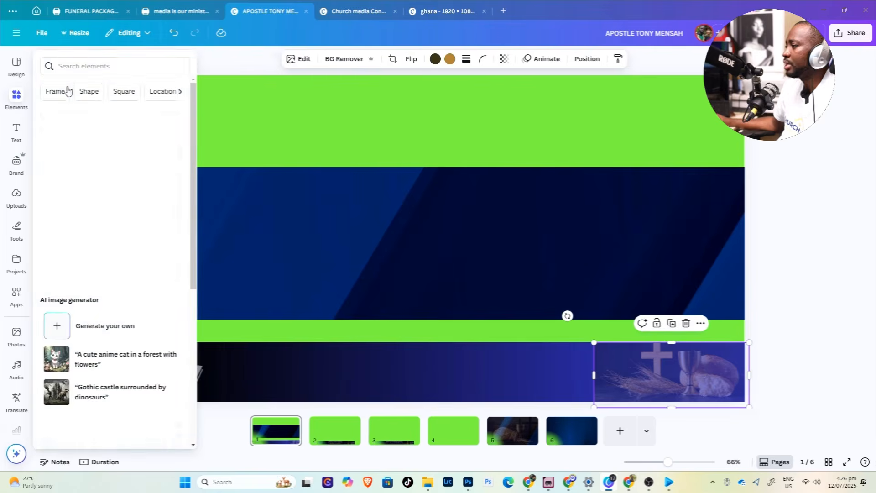
click(799, 294)
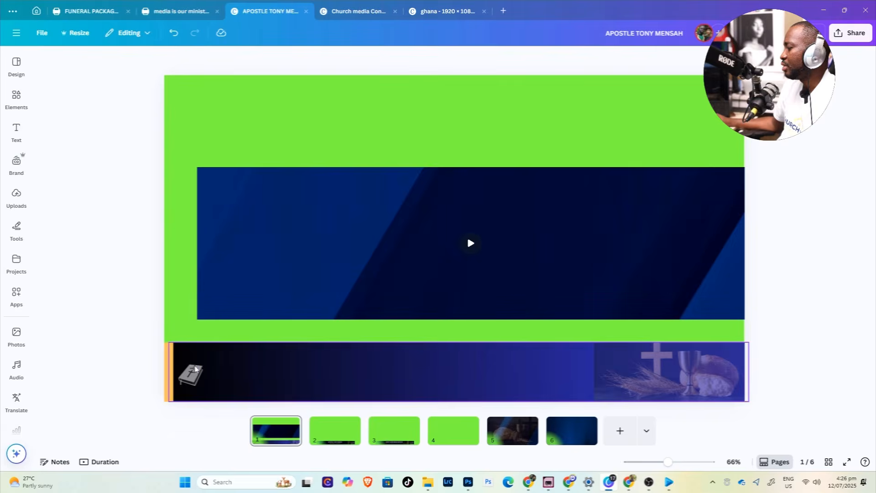
click(191, 375)
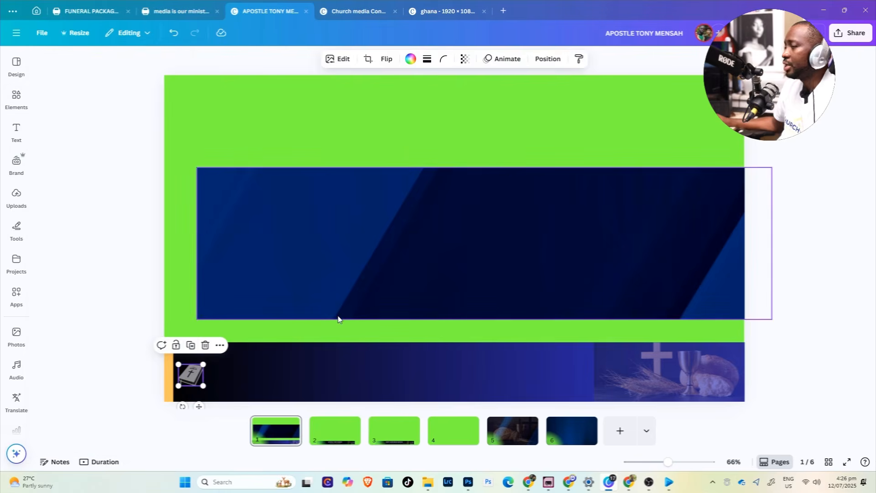
click(420, 231)
drag(420, 231, 398, 406)
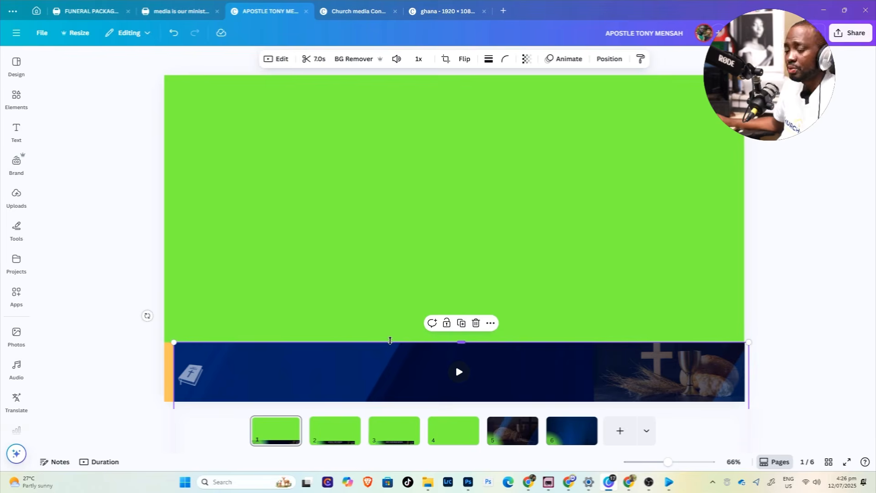
Play the repositioned video and review the page in full-screen preview
click(458, 371)
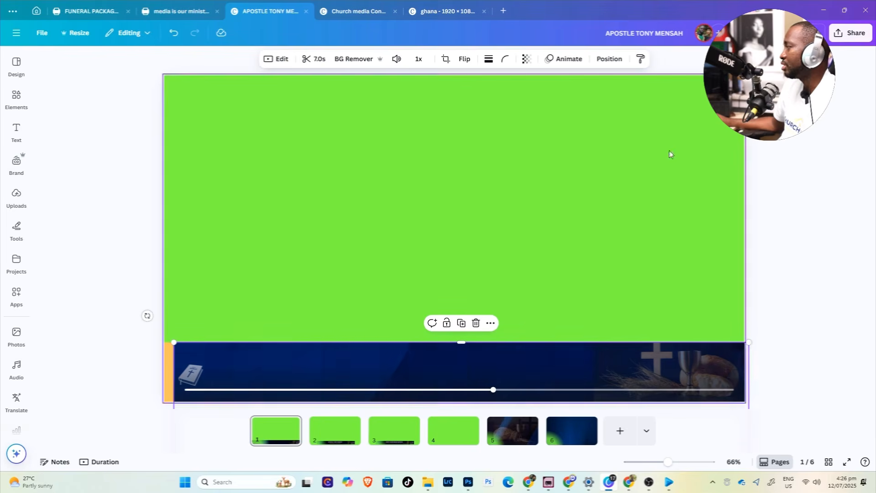
click(801, 33)
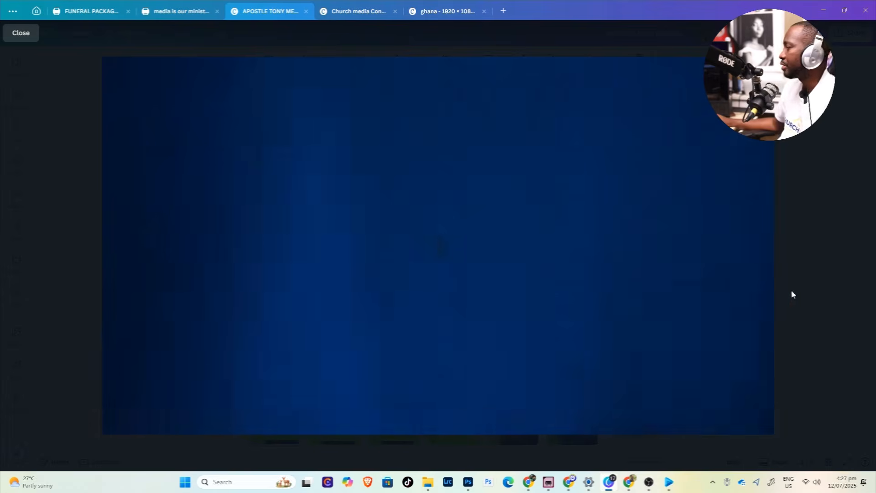
key(Escape)
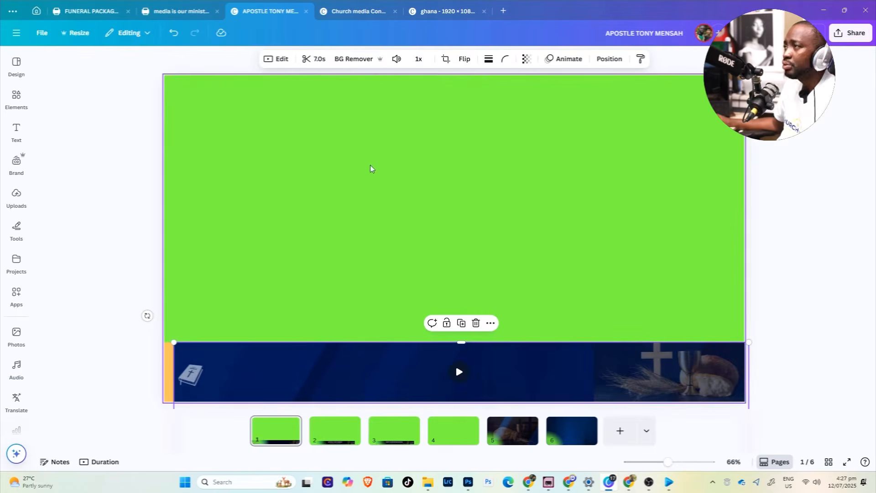
Check the ghana design's green first page, return to the video design, then bring EasyWorship forward
click(439, 12)
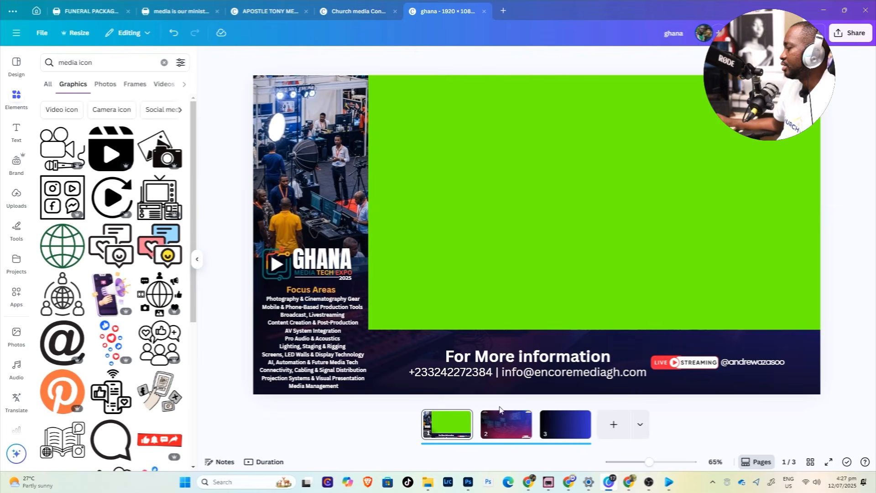
click(461, 425)
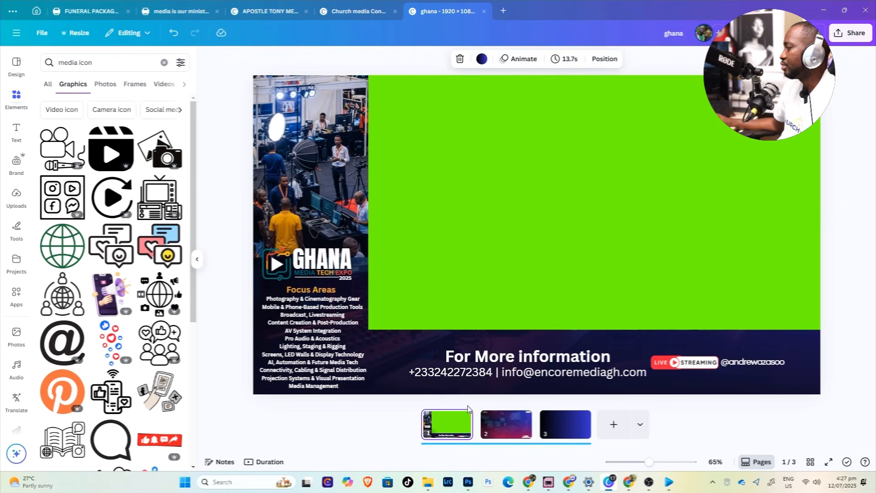
click(269, 11)
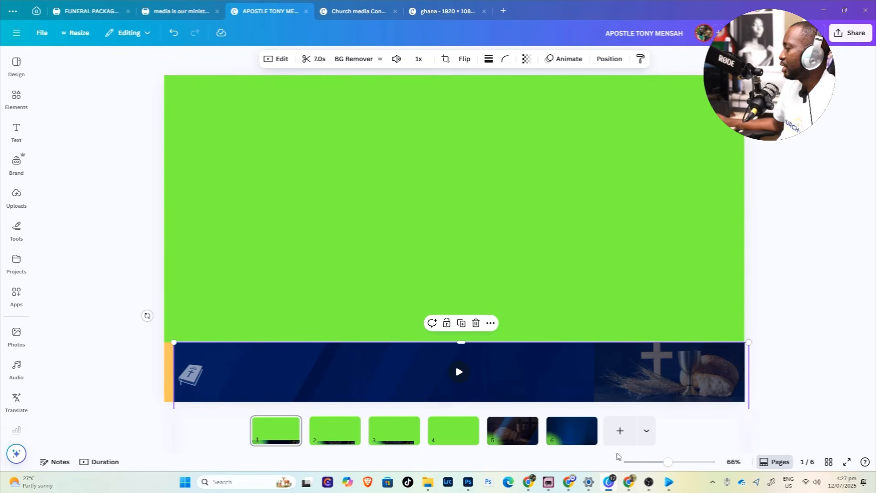
click(669, 482)
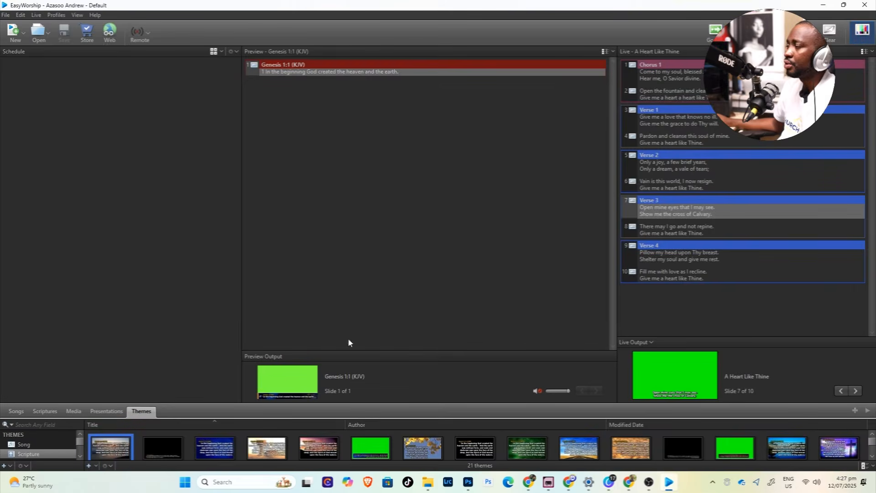
Preview the green lower-third video from Media, then show Scriptures and the 21 themes
click(79, 413)
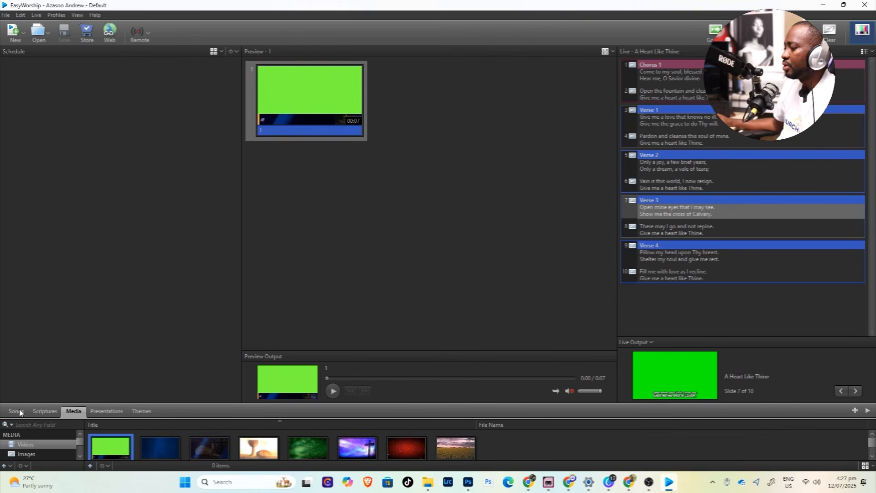
click(44, 411)
click(142, 412)
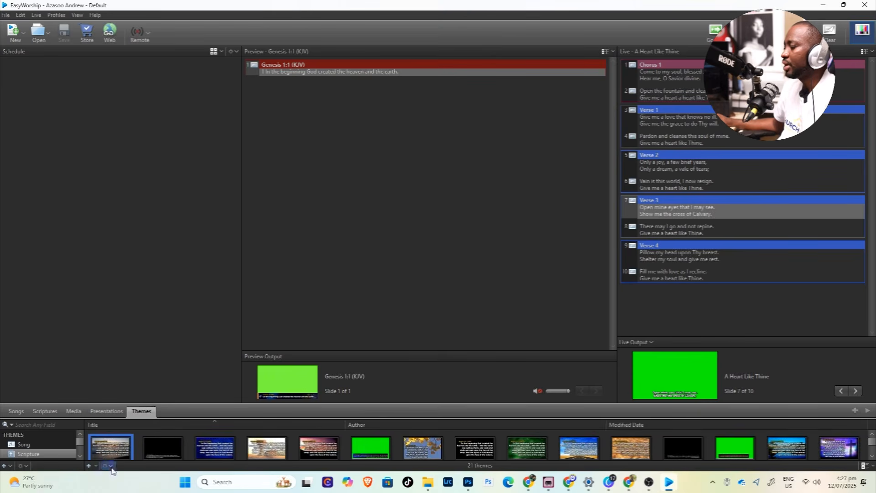
Create a new scripture theme and shrink its text box to a narrow, centred strip at the slide bottom
click(89, 467)
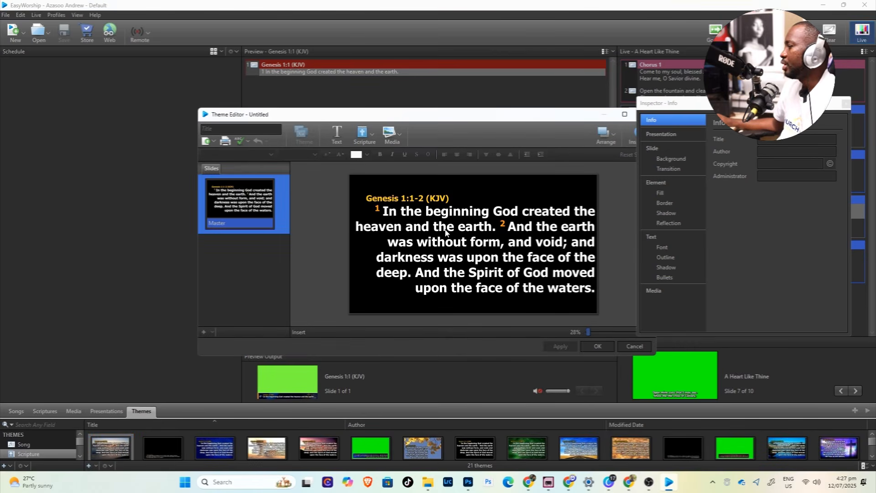
click(478, 187)
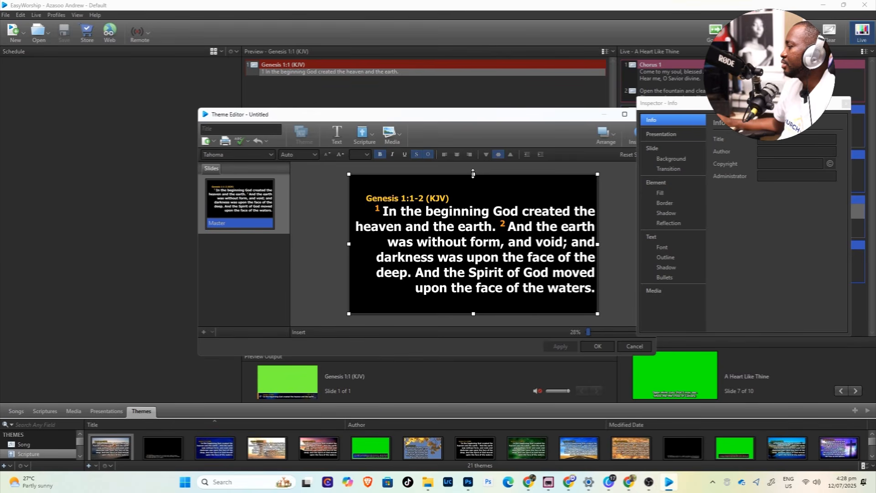
drag(473, 176, 481, 292)
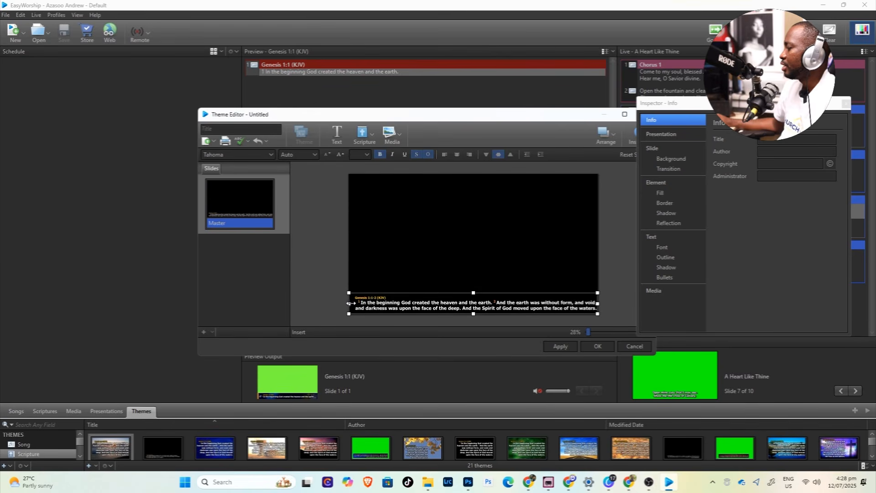
drag(350, 303, 364, 304)
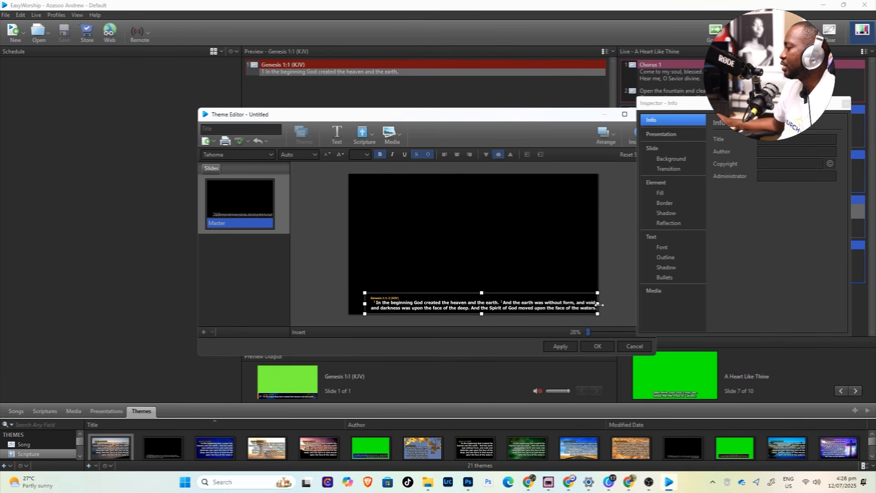
drag(595, 304, 579, 304)
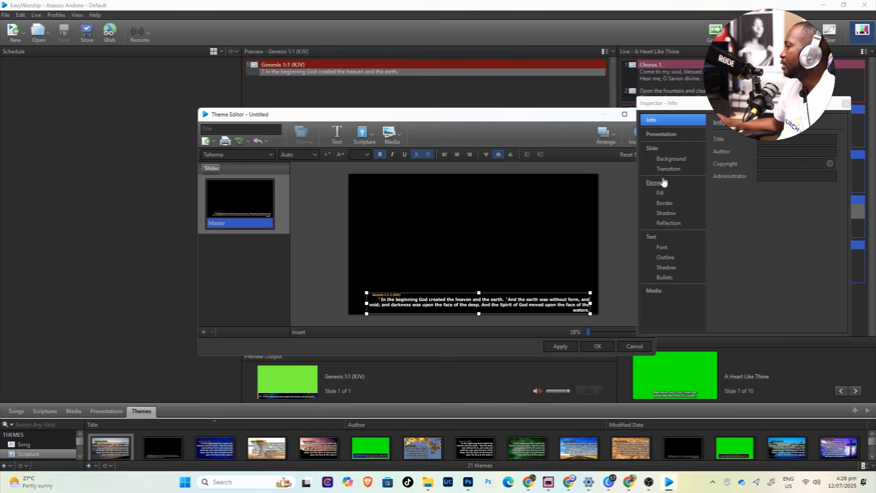
Close and reopen the theme Inspector panel
click(629, 141)
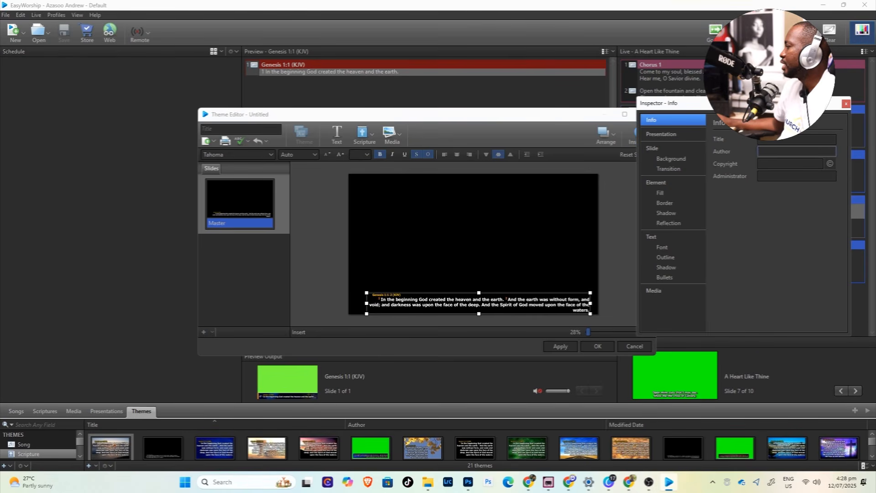
click(845, 104)
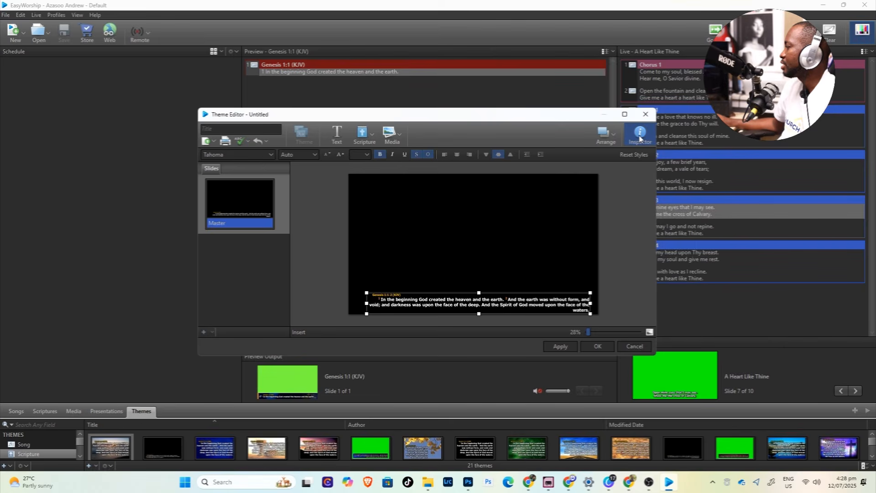
click(640, 137)
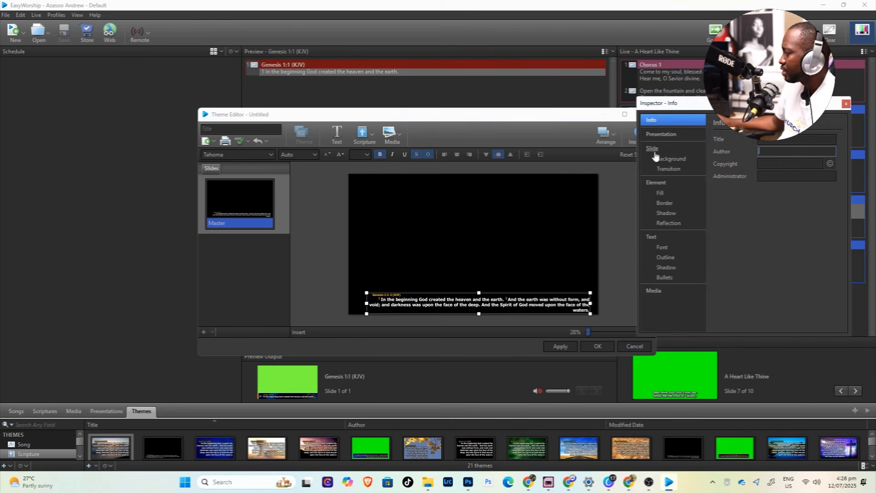
Set the theme background to Media Fill using the green lower-third video
click(671, 160)
click(785, 140)
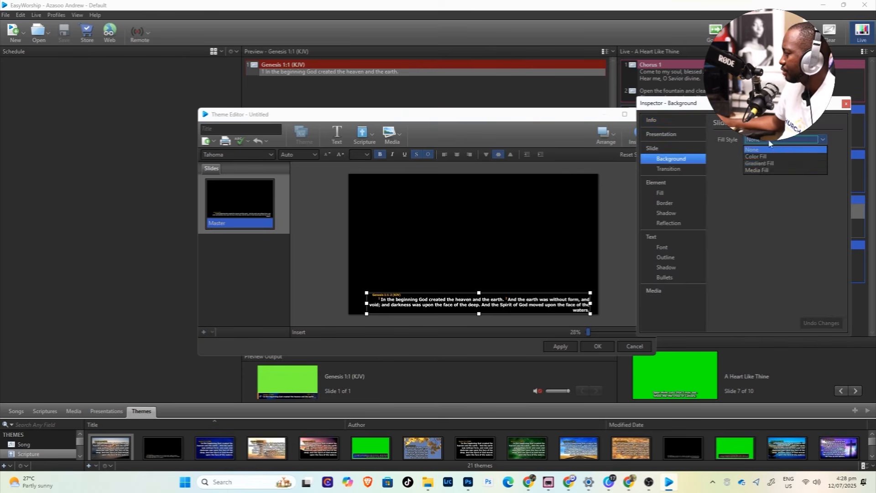
click(754, 170)
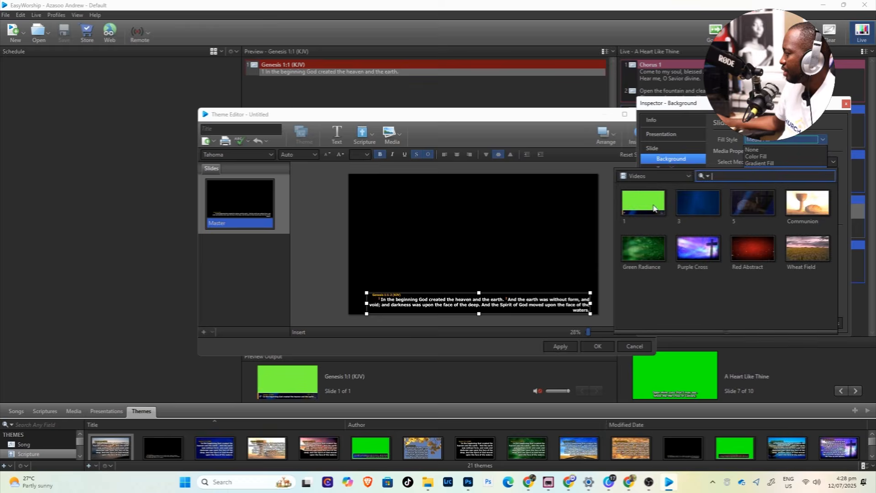
click(698, 198)
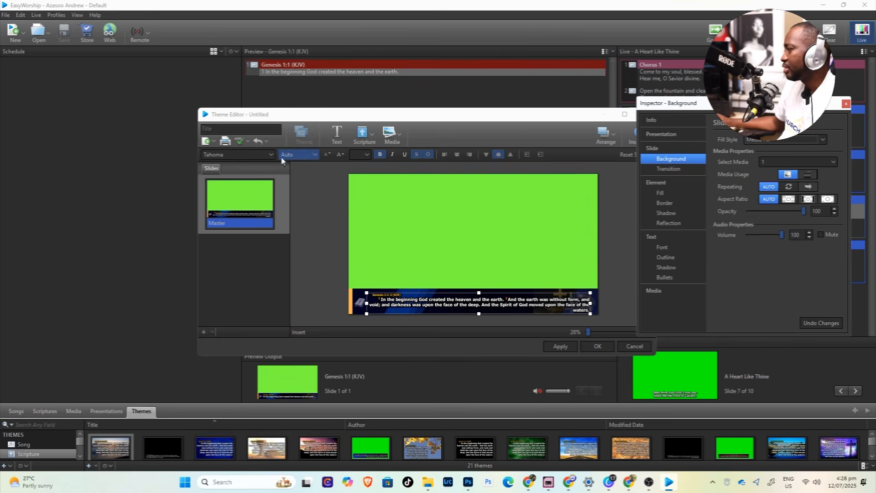
Title the new theme 'the lord supper'
click(258, 129)
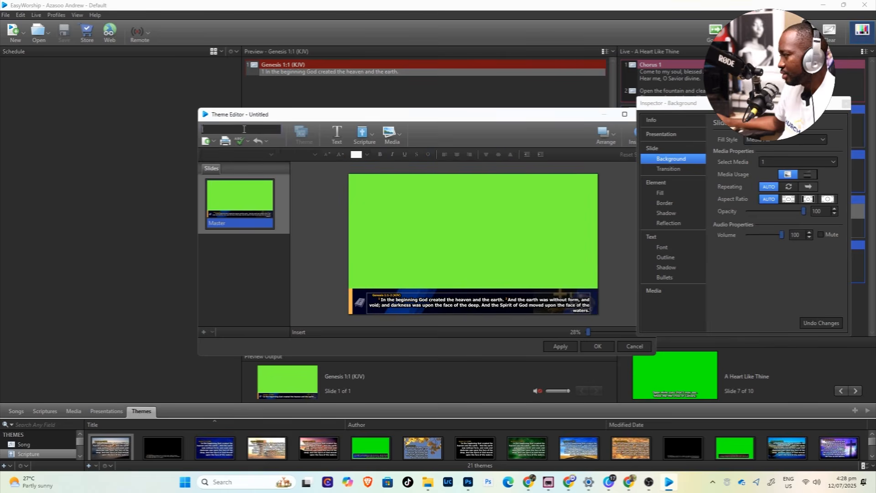
click(430, 310)
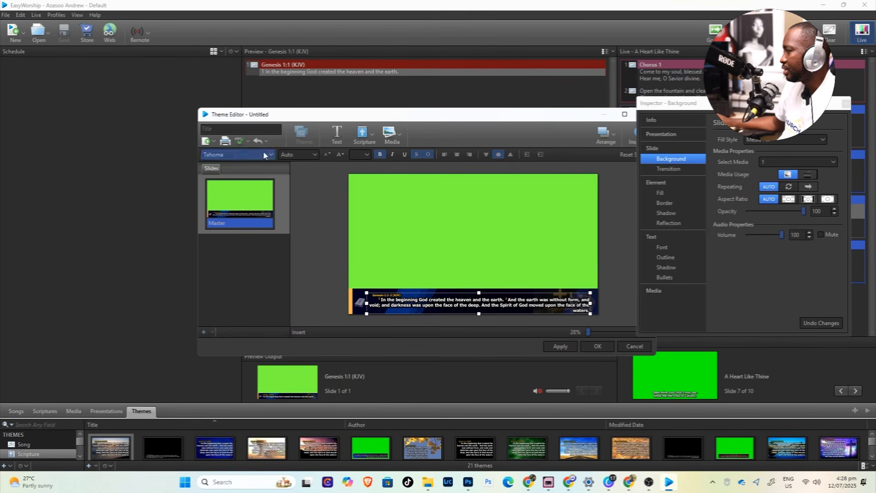
click(234, 126)
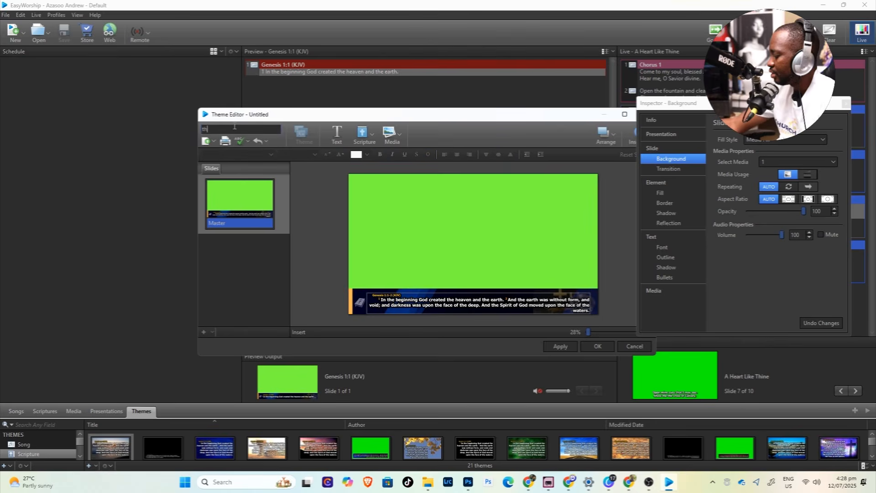
text(the lord)
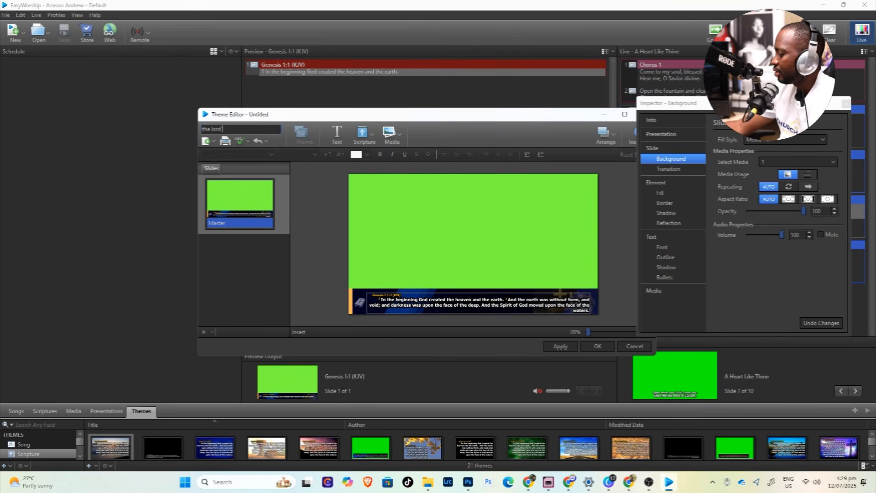
text( supper)
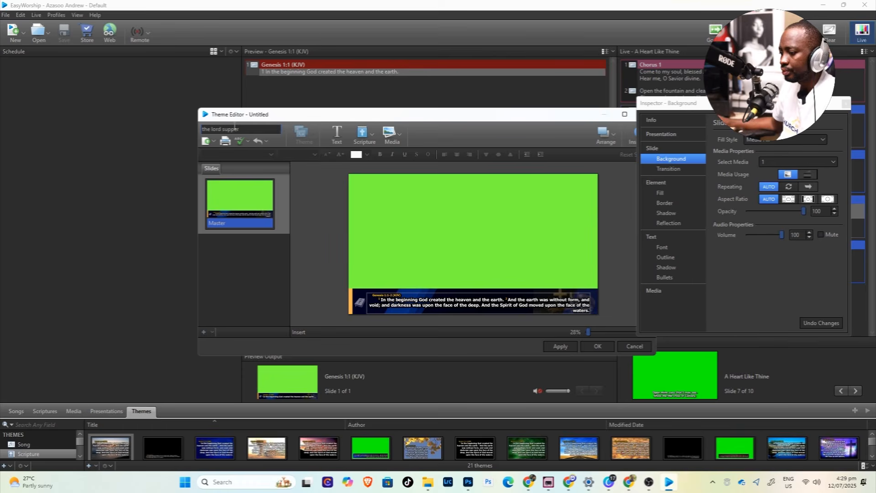
Apply 'the lord supper', make it the Default Scripture Theme, and send Genesis 1:2 live
click(558, 347)
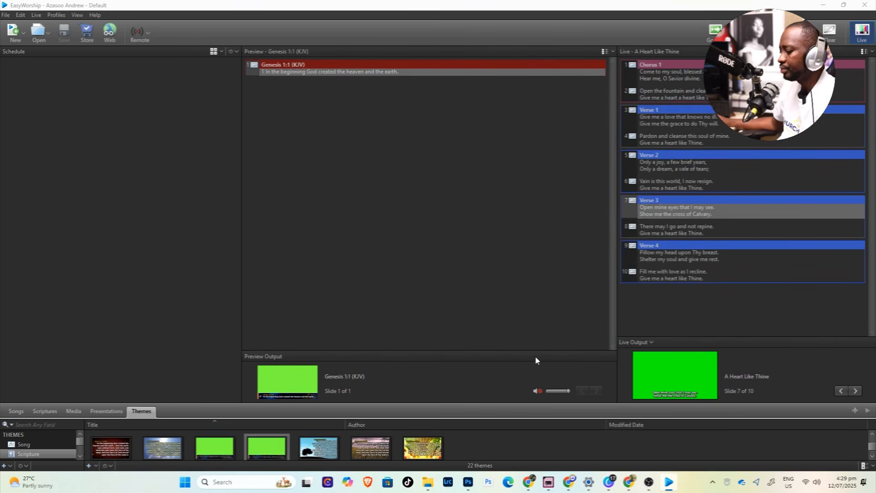
click(252, 448)
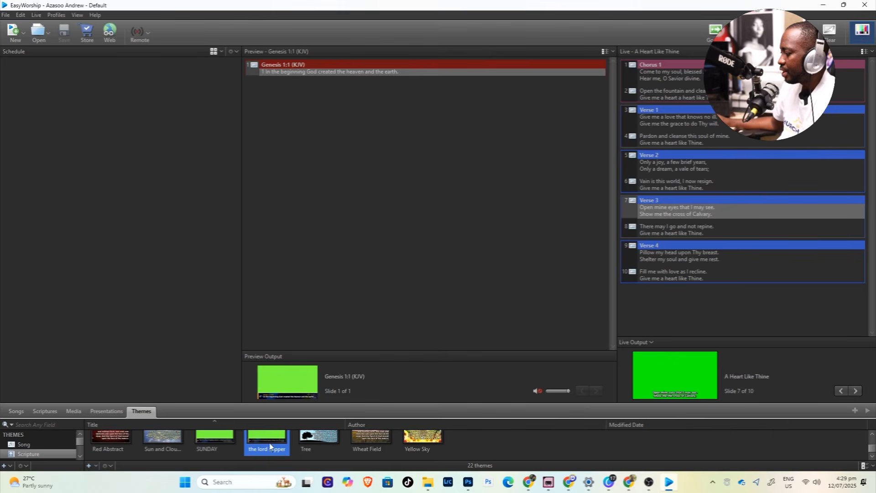
right_click(261, 443)
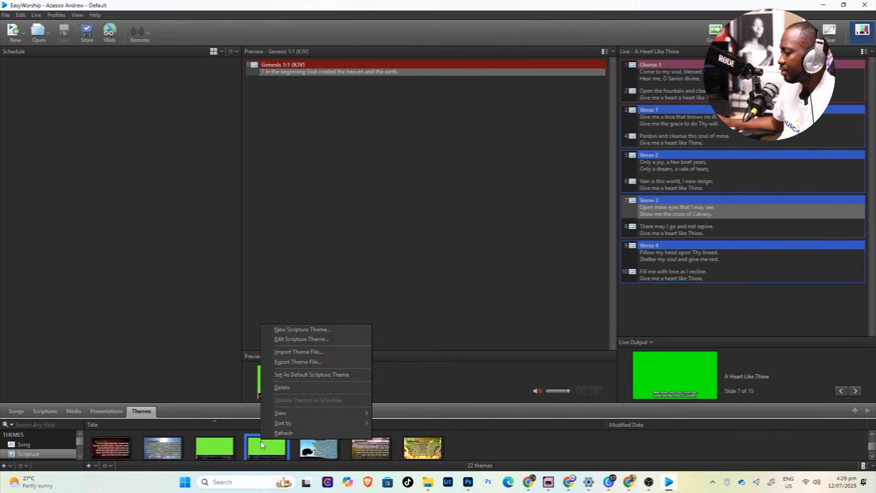
click(296, 374)
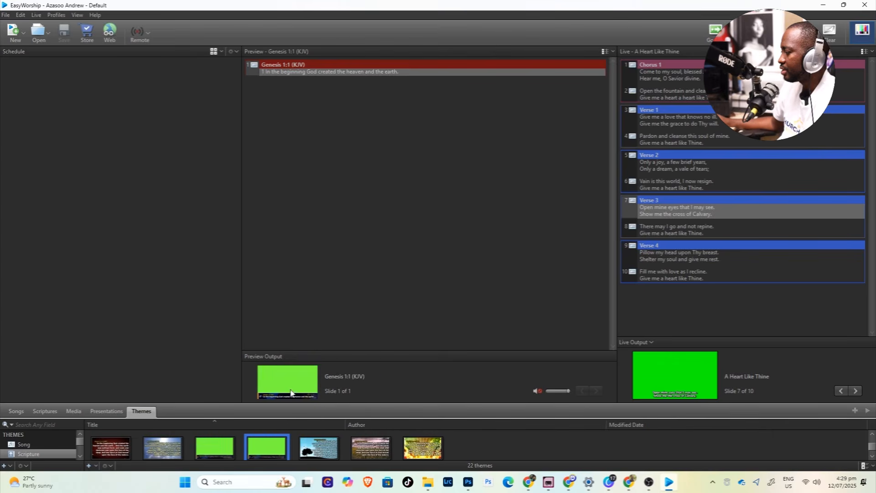
click(50, 413)
double_click(231, 442)
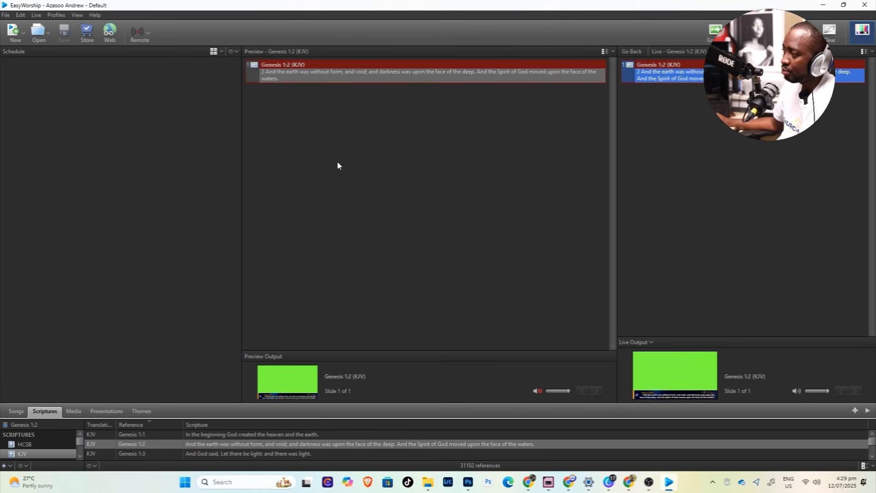
In Options, set the Main Output's Output Monitor to Monitor 2 (Secondary) and apply
click(21, 14)
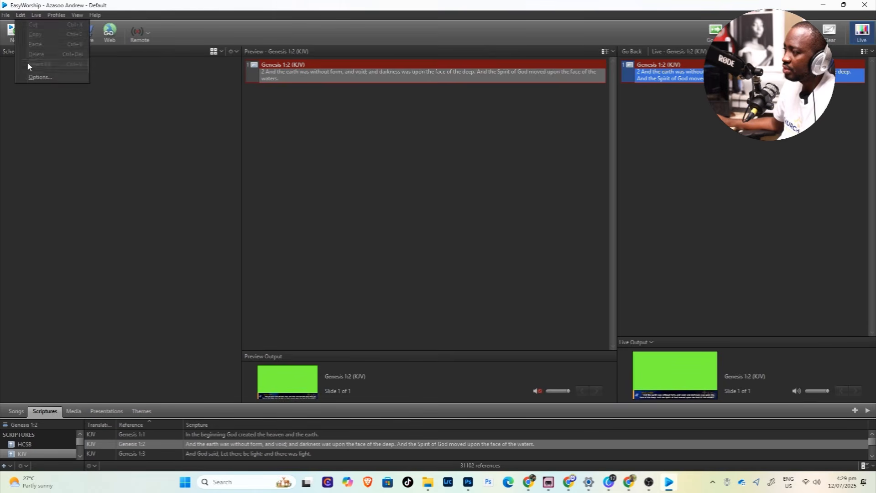
click(34, 76)
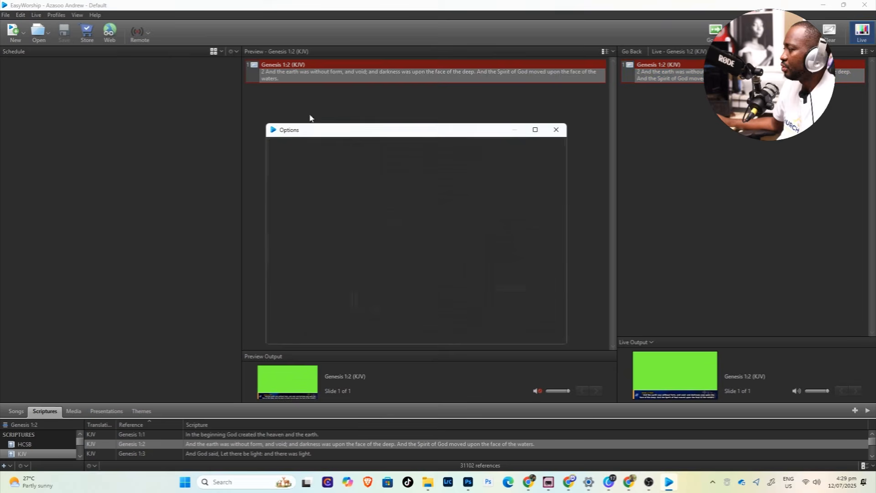
drag(355, 130, 373, 135)
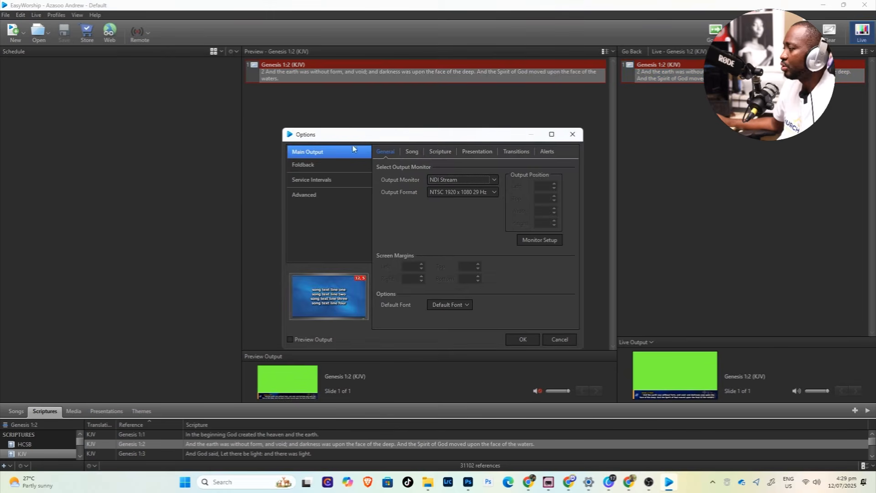
click(301, 167)
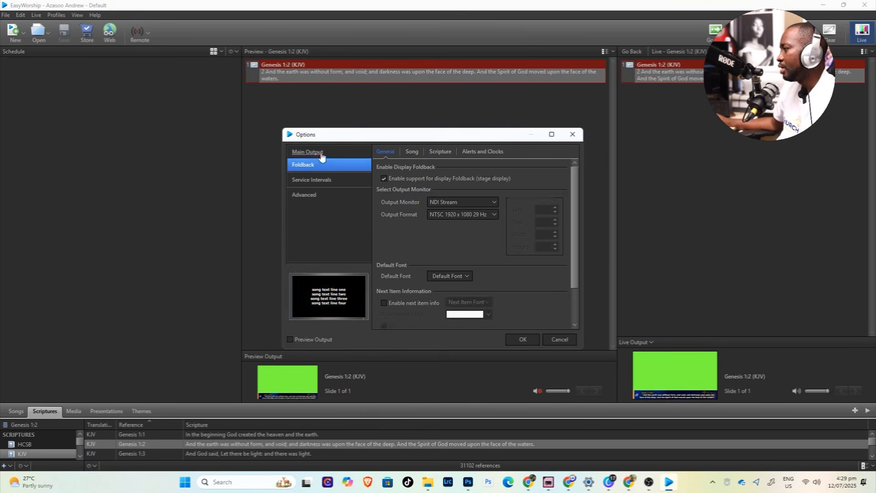
click(315, 156)
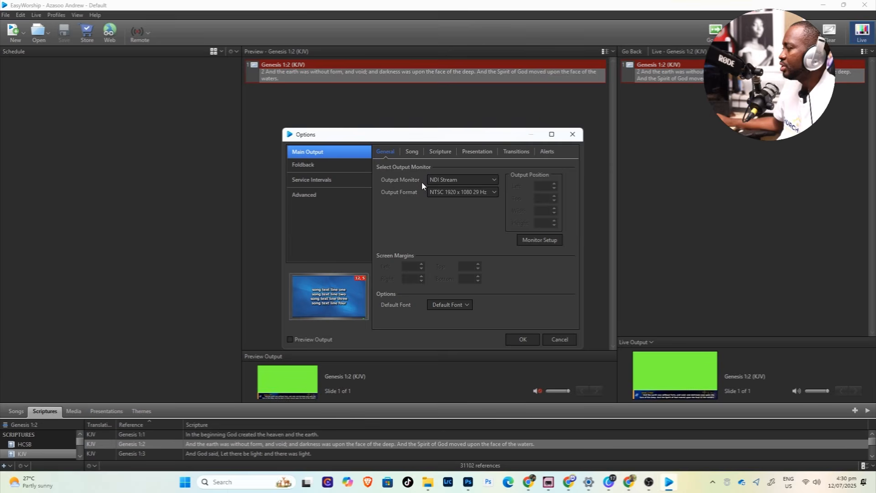
click(433, 180)
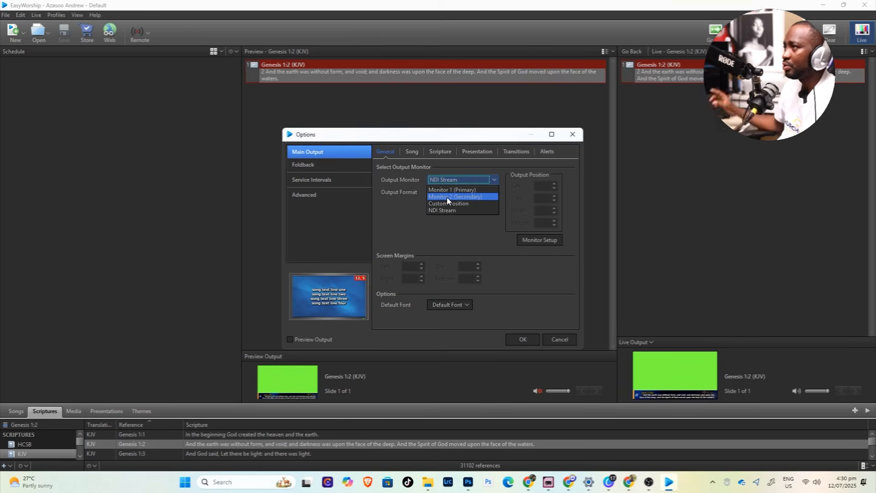
click(447, 197)
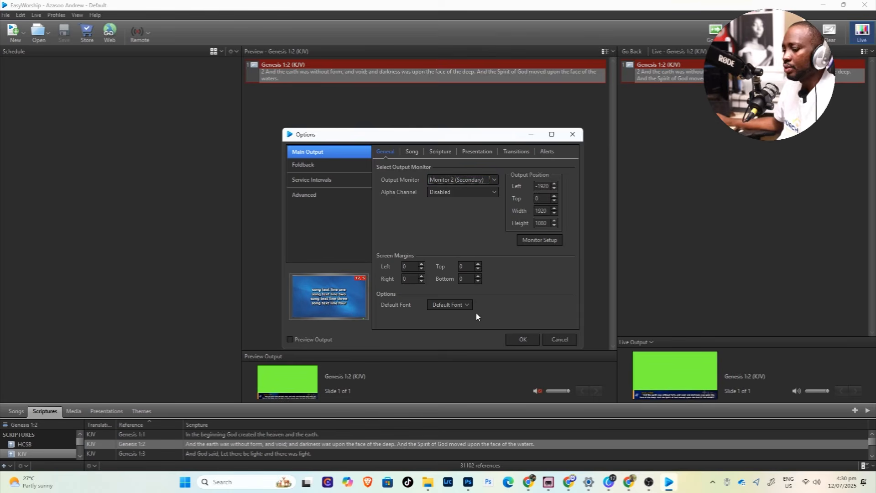
click(523, 339)
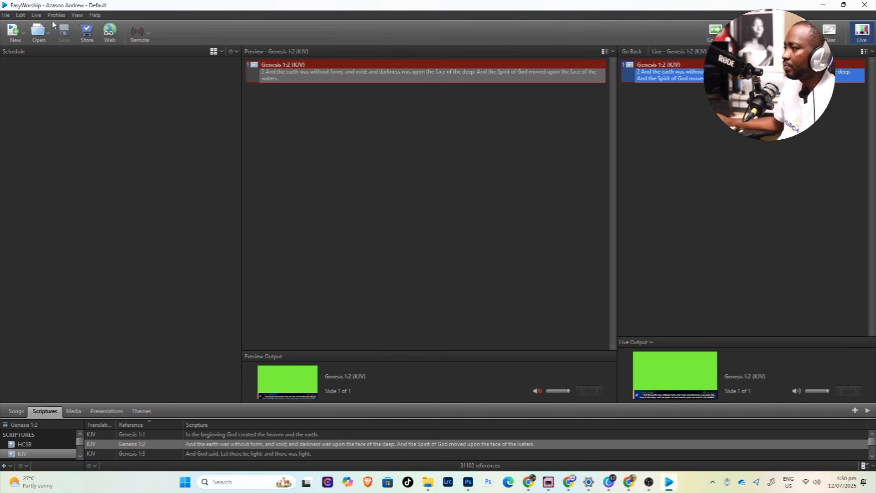
Reopen Options and switch the main output destination to NDI Stream, briefly trying Custom Position
click(22, 17)
click(45, 77)
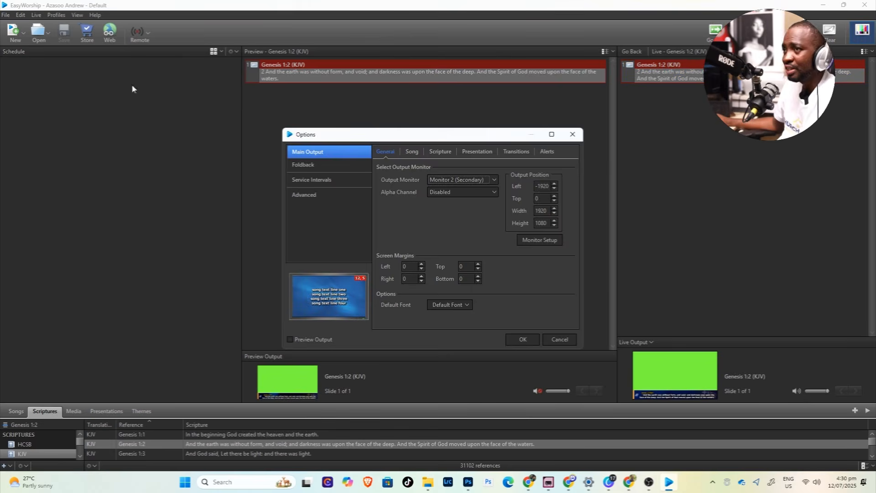
click(453, 178)
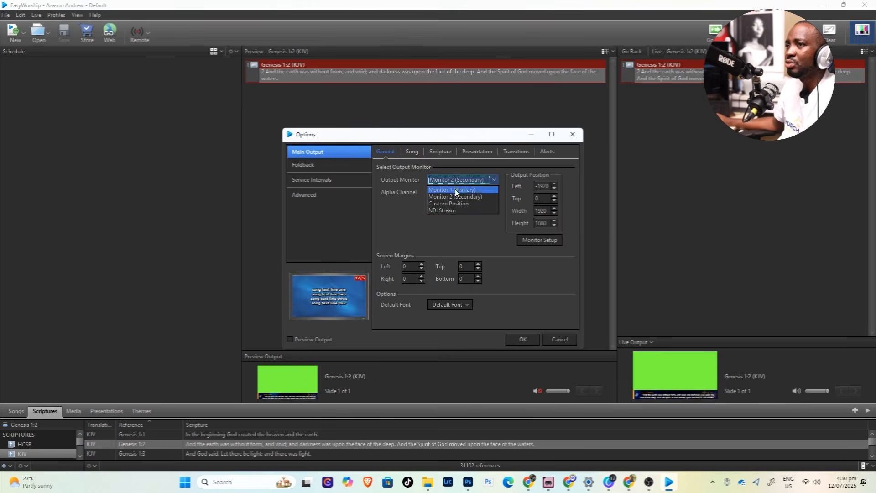
click(448, 204)
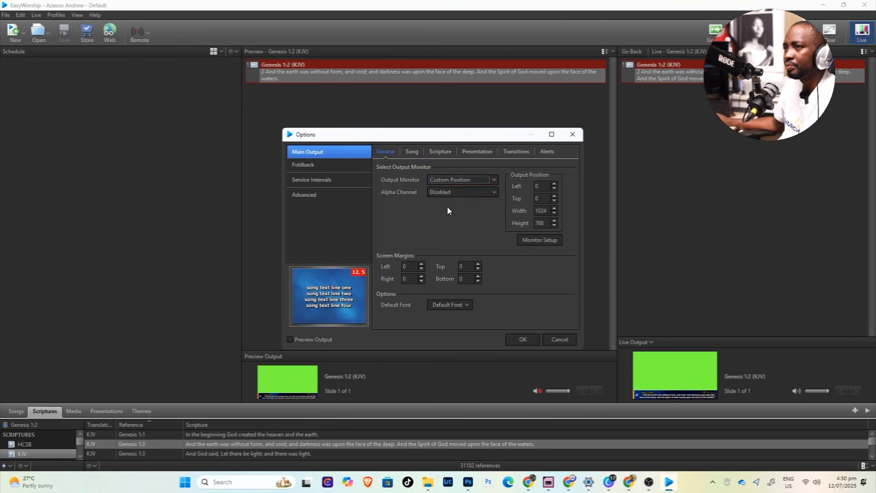
click(443, 179)
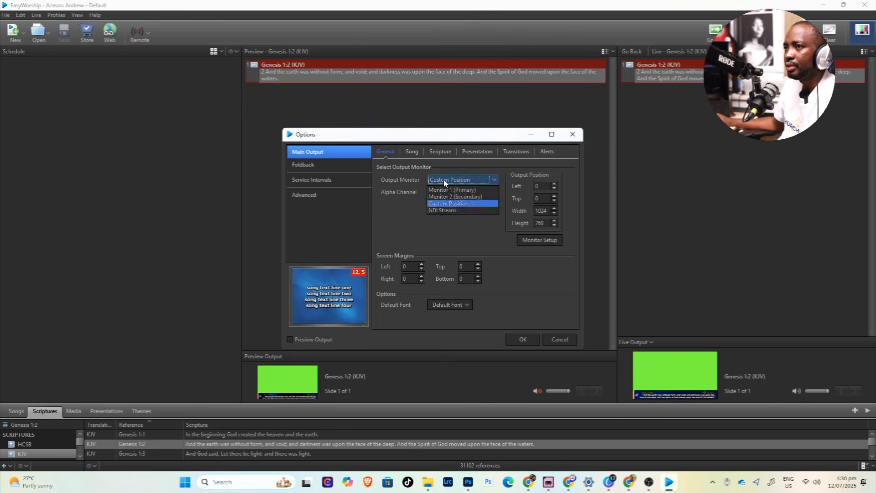
click(442, 211)
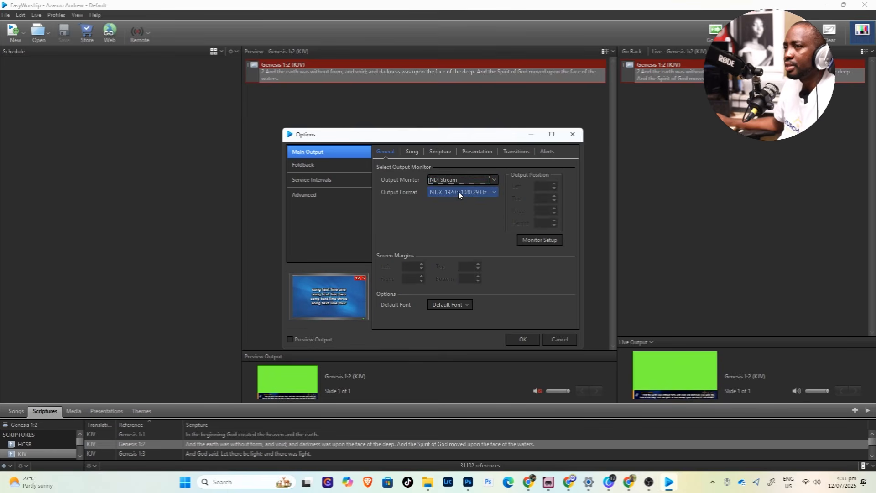
click(305, 166)
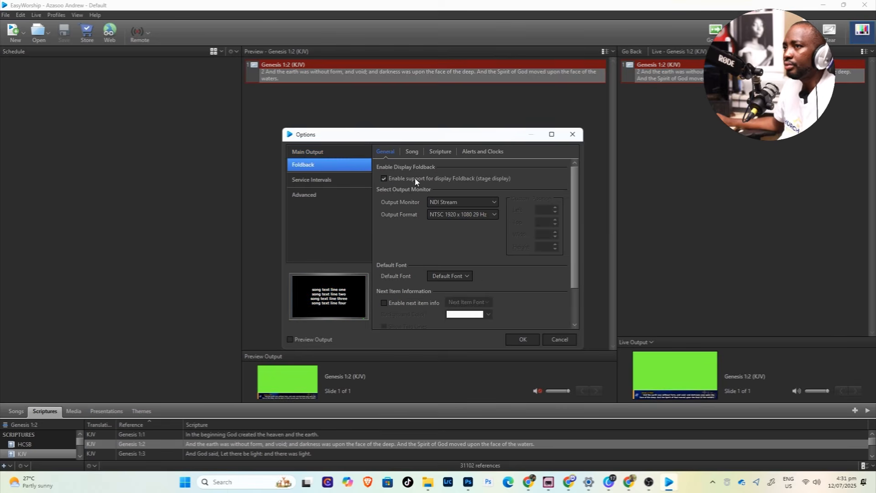
click(442, 204)
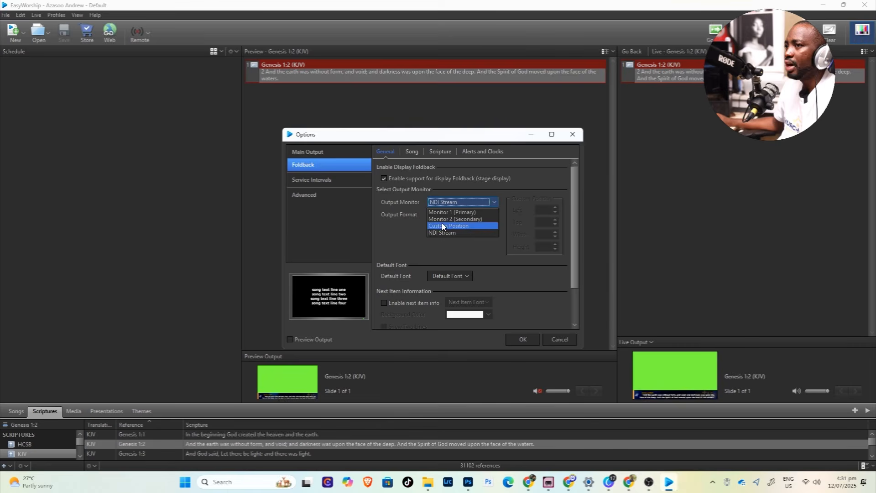
click(392, 262)
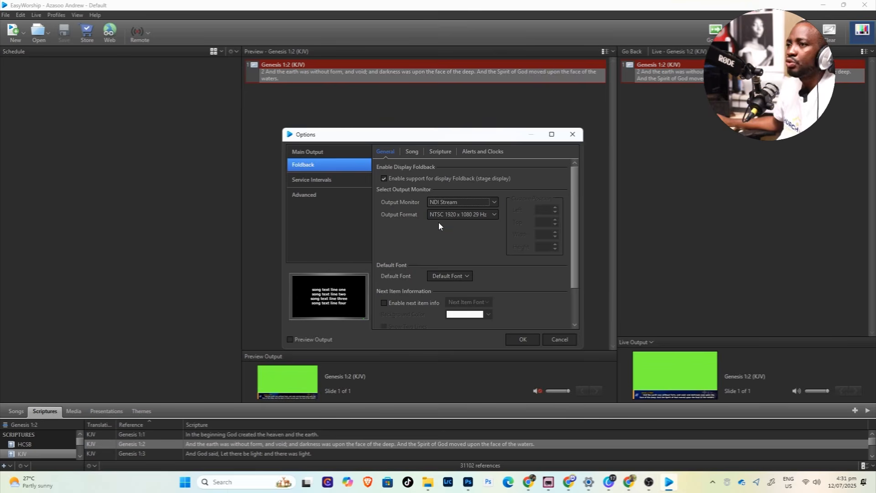
click(461, 201)
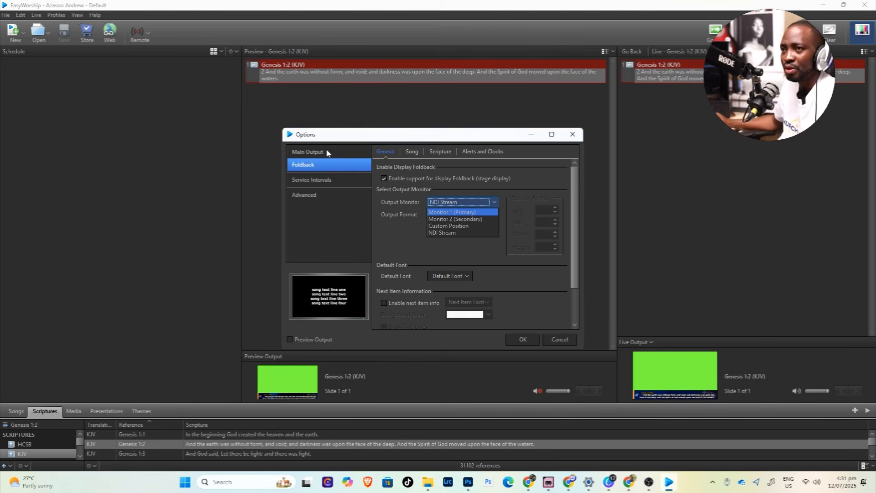
click(417, 225)
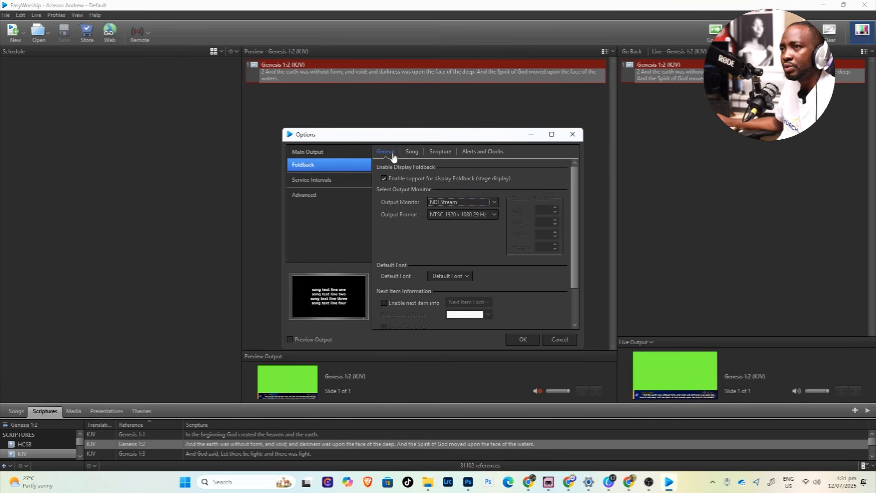
click(413, 156)
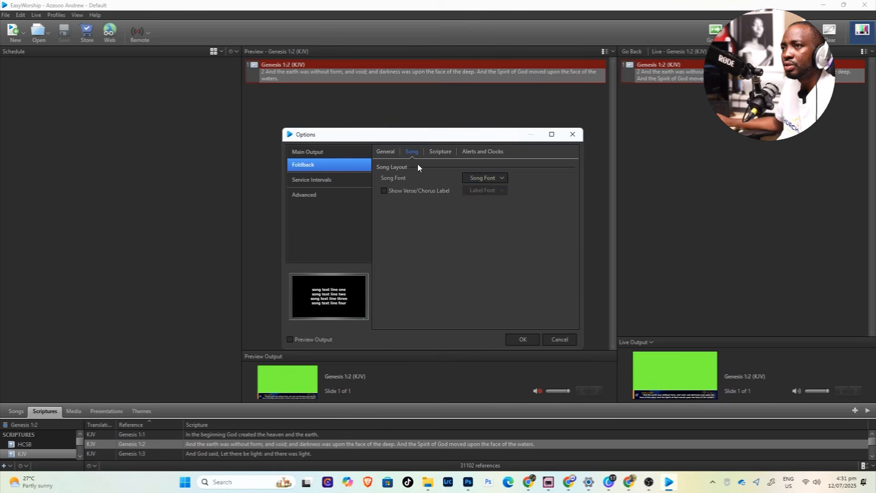
click(484, 179)
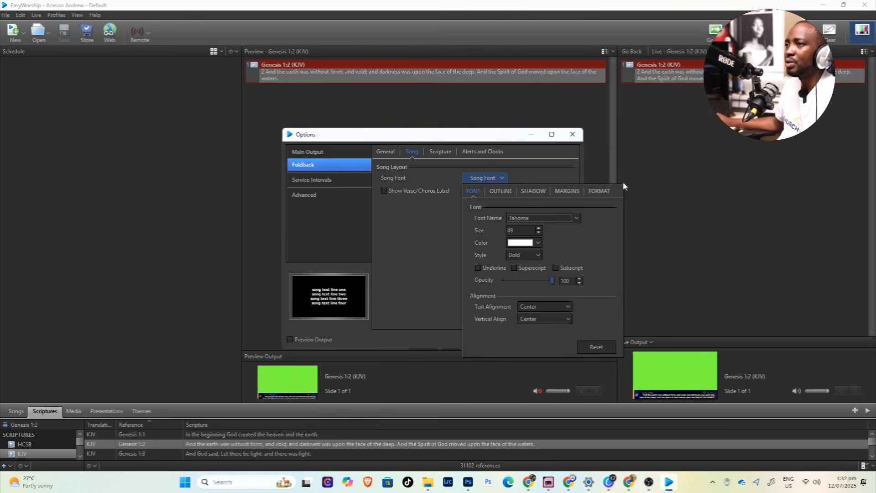
click(593, 195)
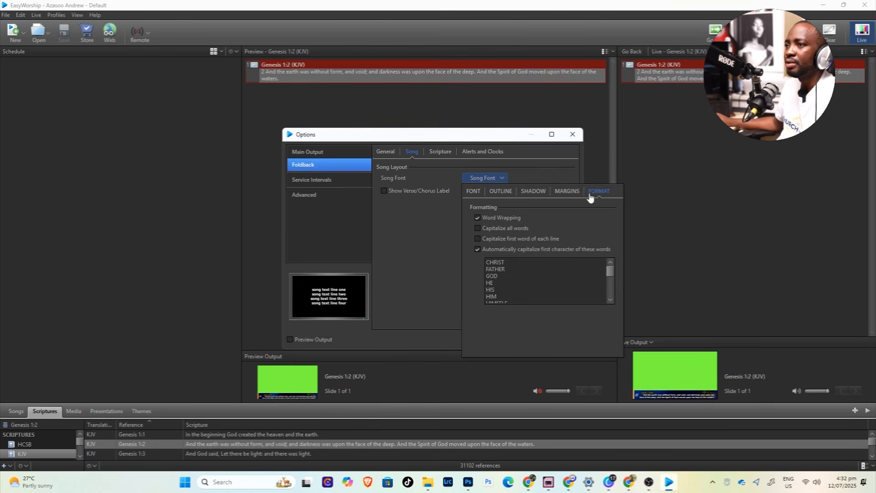
click(560, 196)
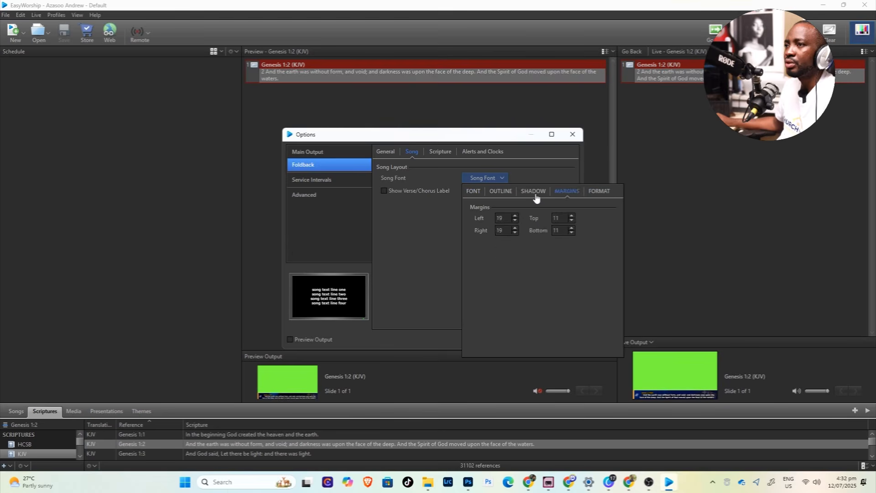
click(534, 194)
click(540, 176)
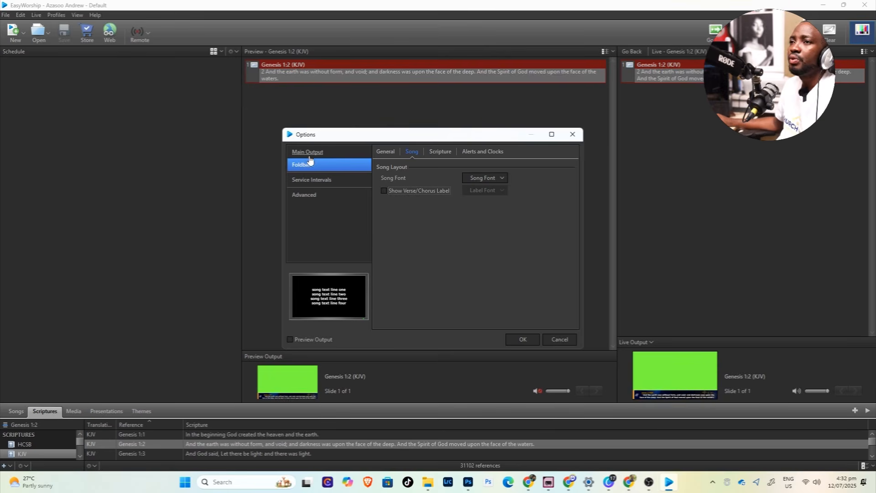
click(441, 153)
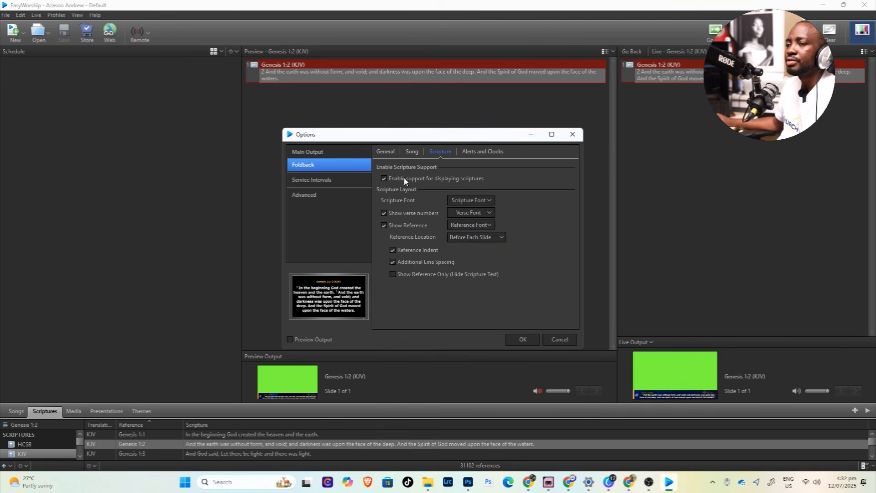
Review the main output's song and scripture settings, including verse number and reference fonts
click(320, 155)
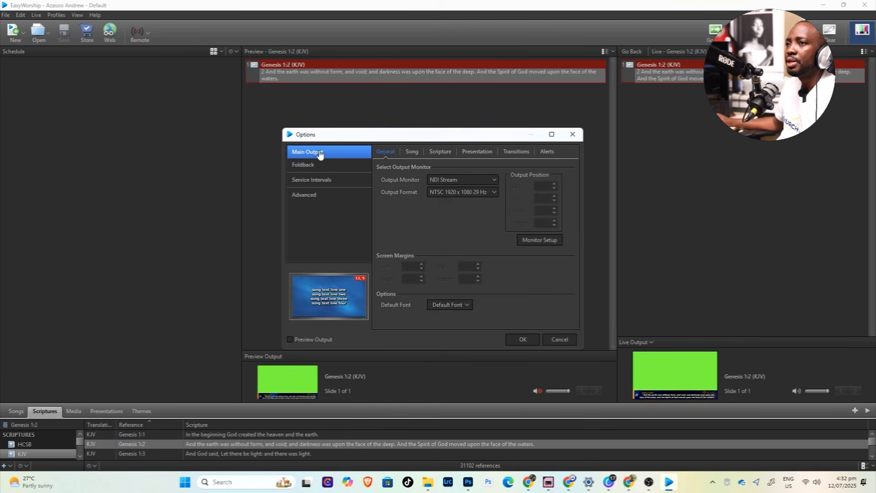
click(413, 155)
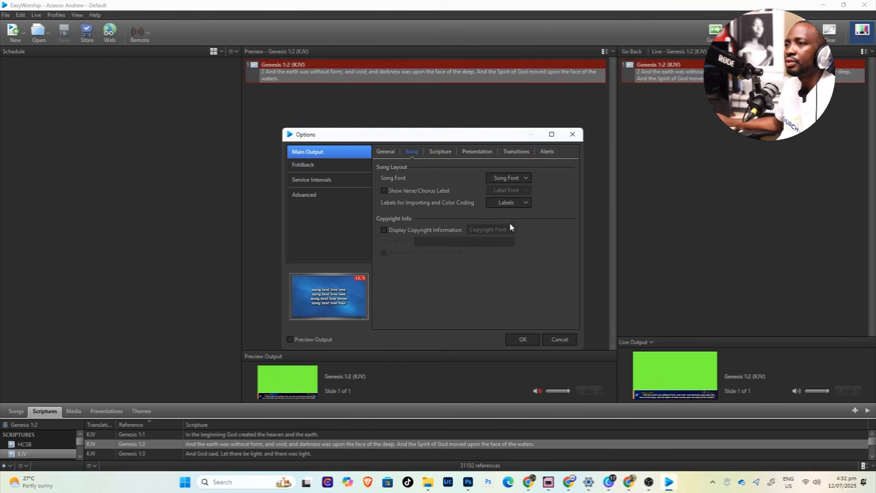
click(441, 152)
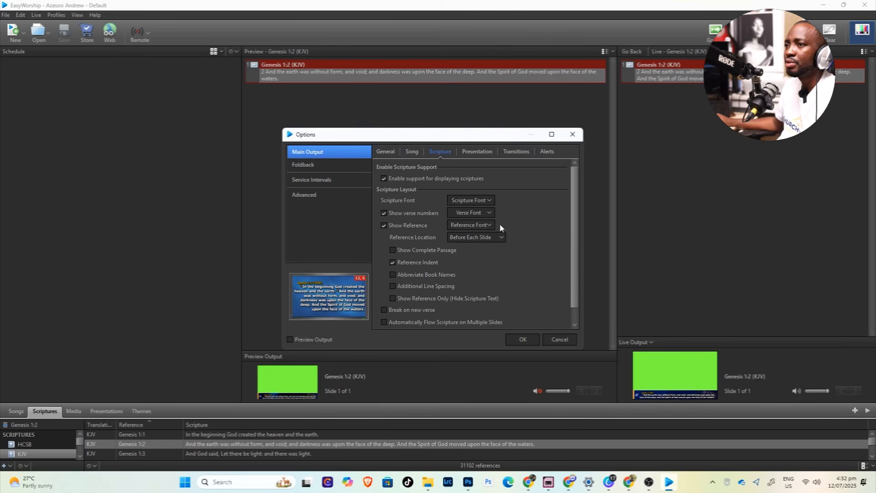
click(483, 216)
click(476, 221)
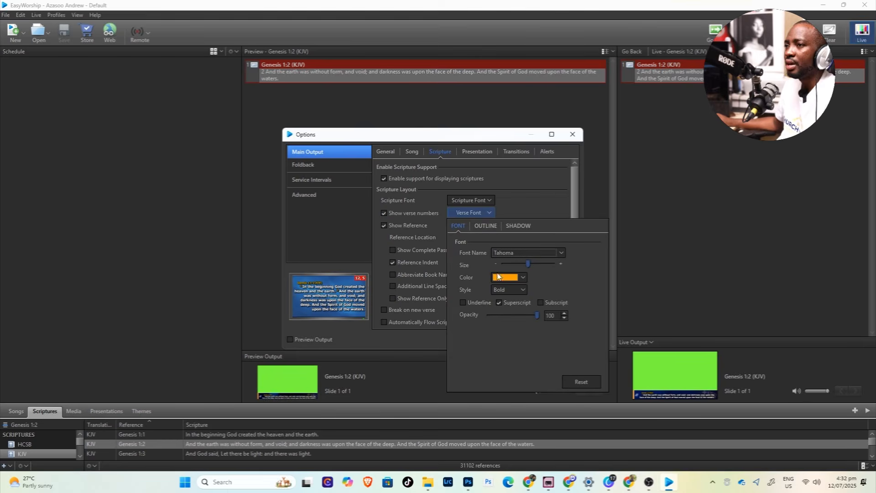
click(514, 203)
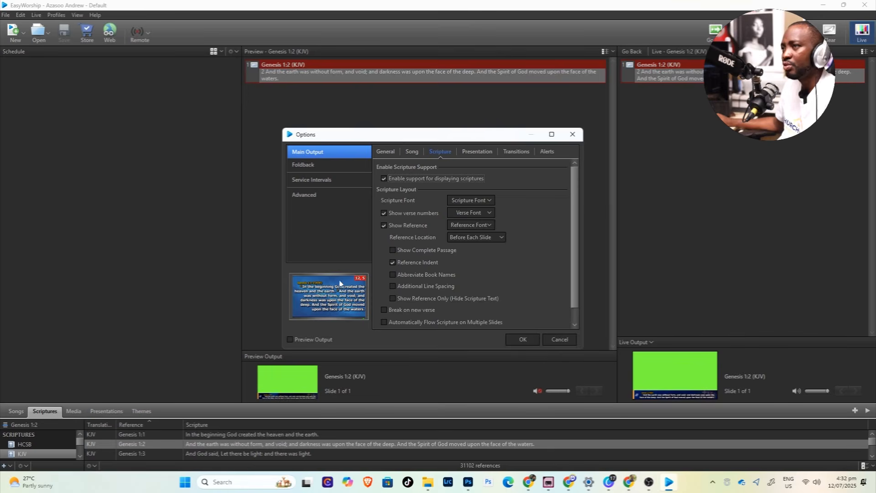
click(460, 225)
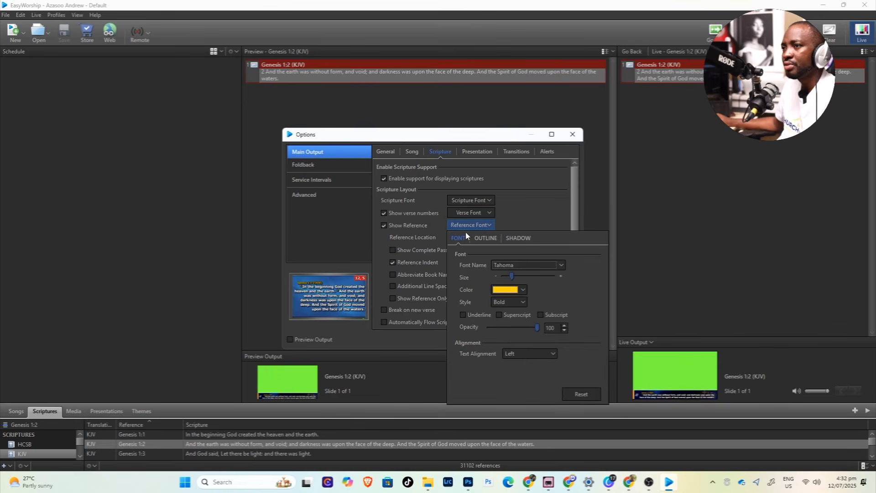
click(527, 195)
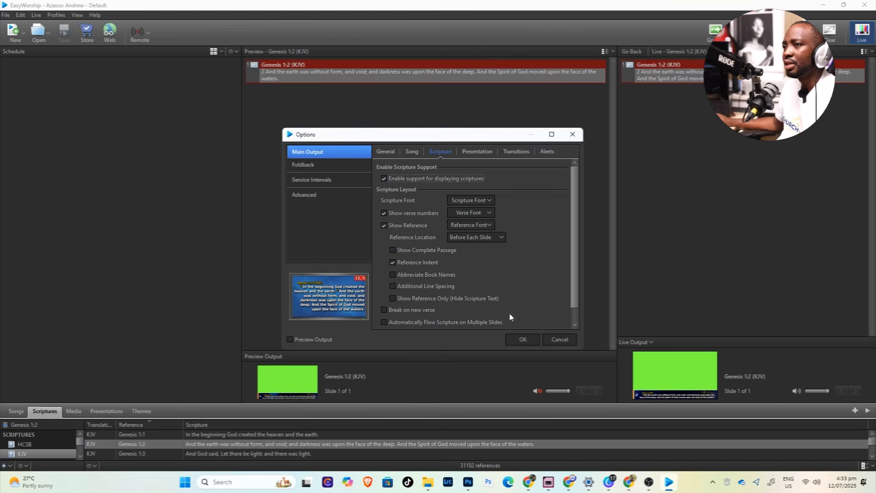
Confirm main and foldback outputs both go to NDI Stream, then save the options
click(385, 151)
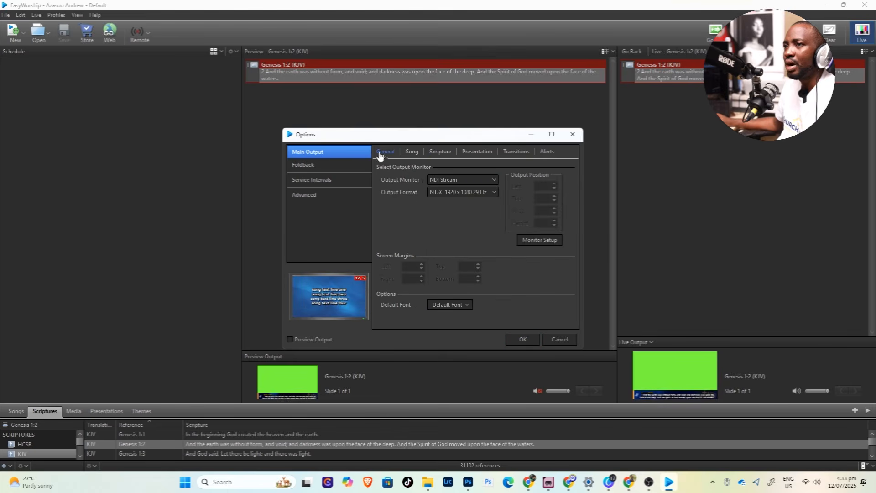
click(323, 168)
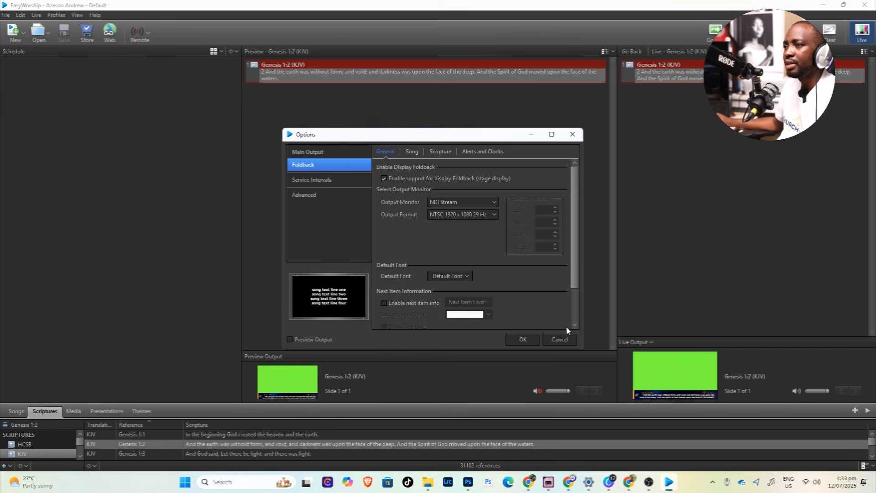
click(523, 340)
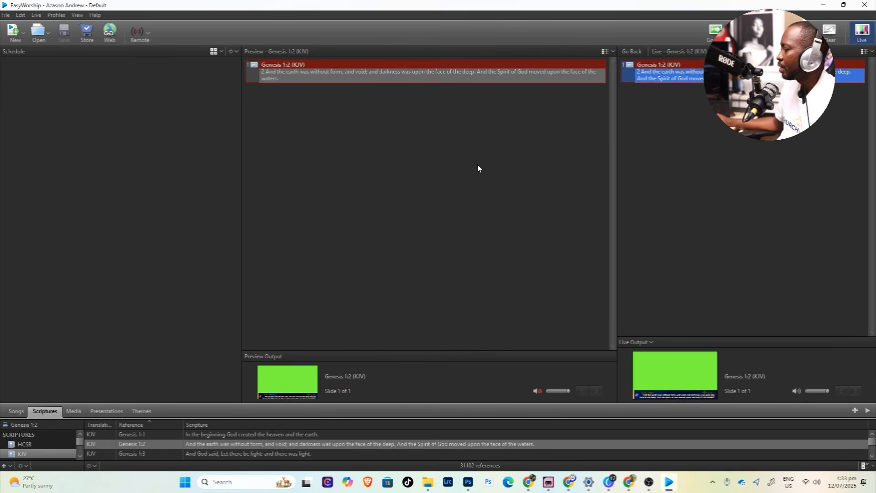
Put the Genesis 1:2 slide in preview and launch vMix (x64) from a 'vmix' search
click(354, 76)
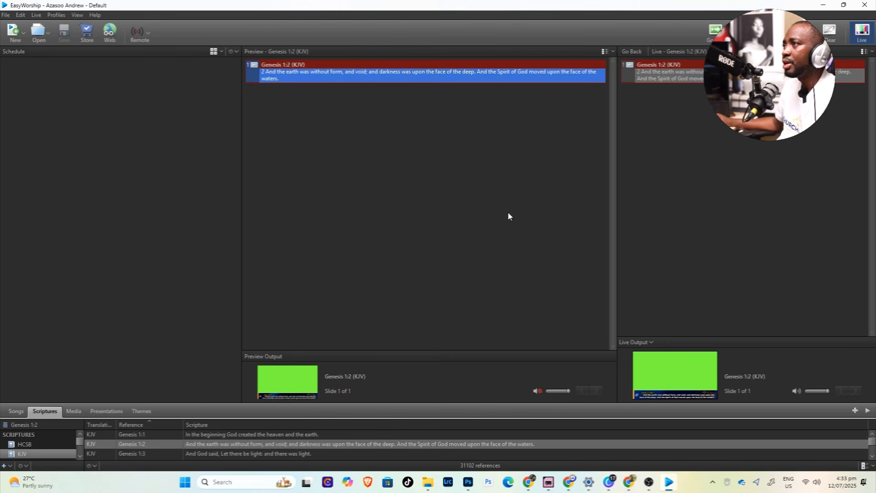
click(185, 482)
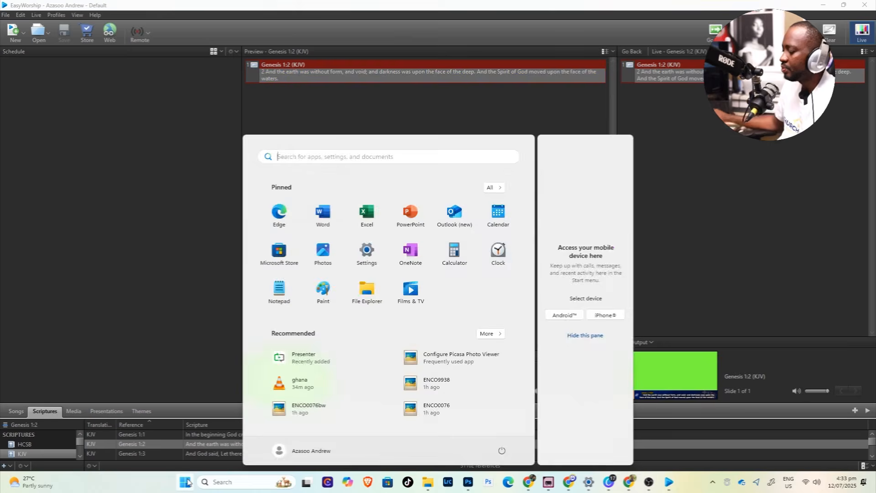
text(vmix)
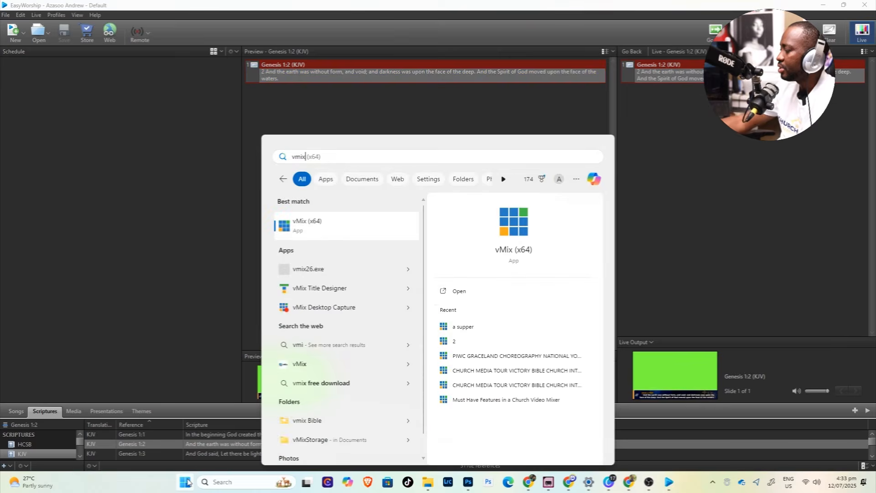
click(349, 233)
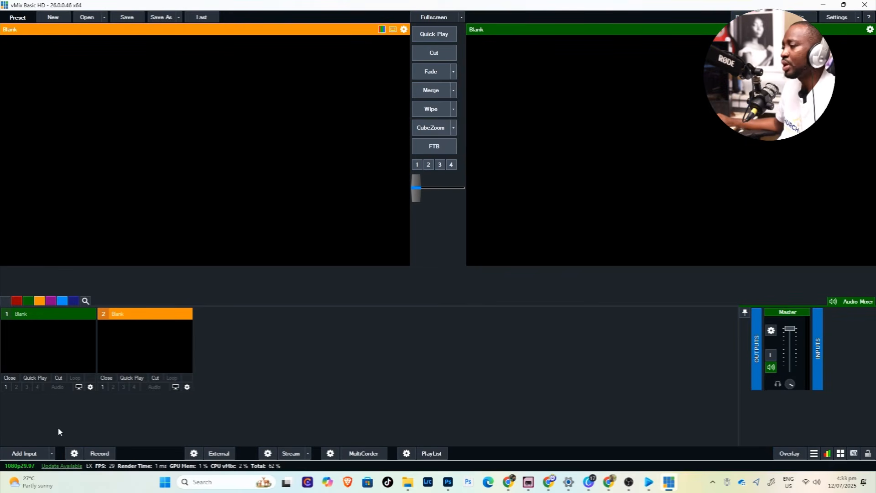
Add the EasyWorship FoldBack NDI source as vMix input 1
click(21, 455)
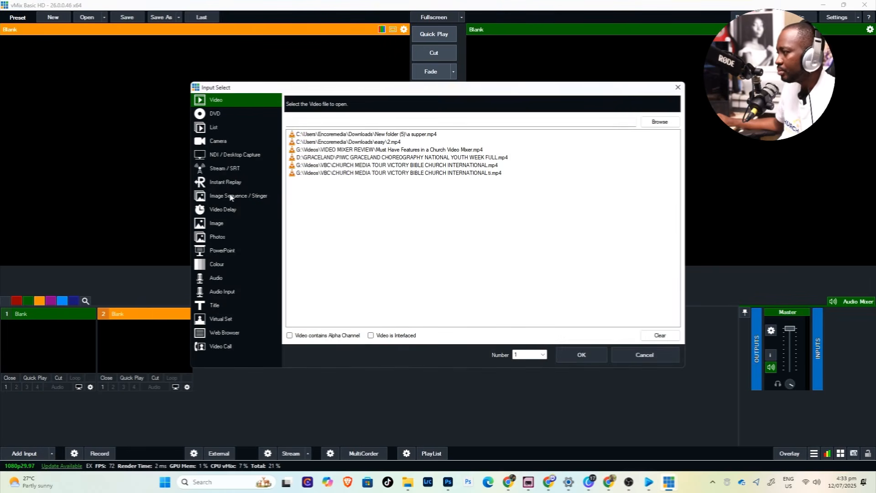
click(215, 156)
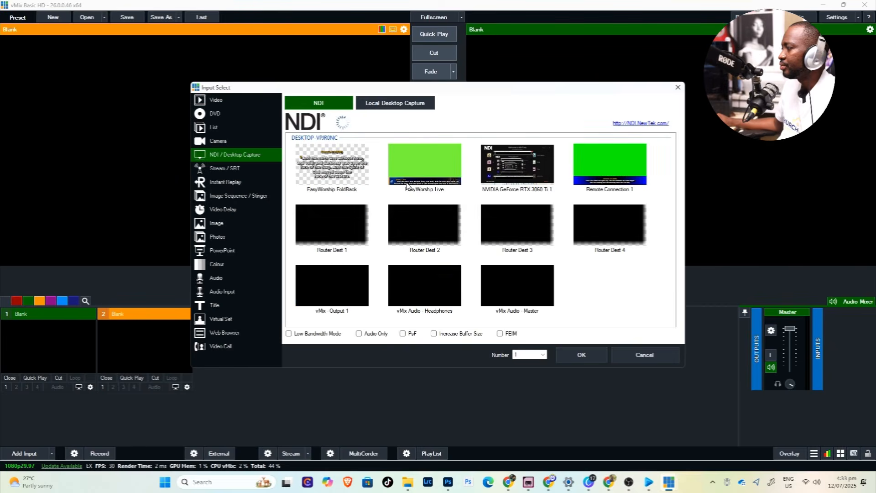
click(343, 194)
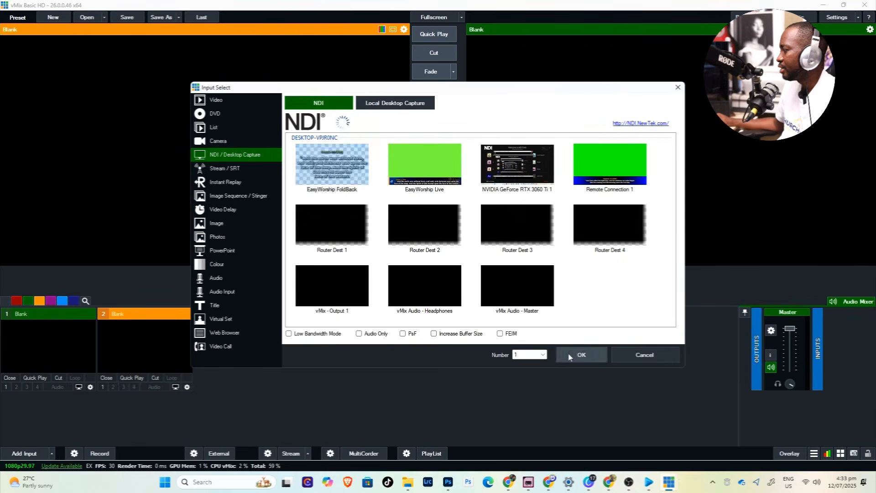
click(581, 355)
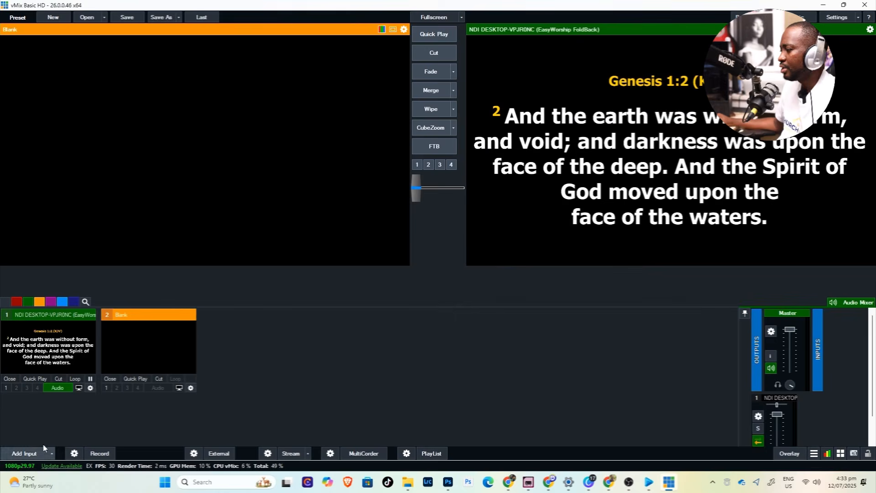
click(27, 454)
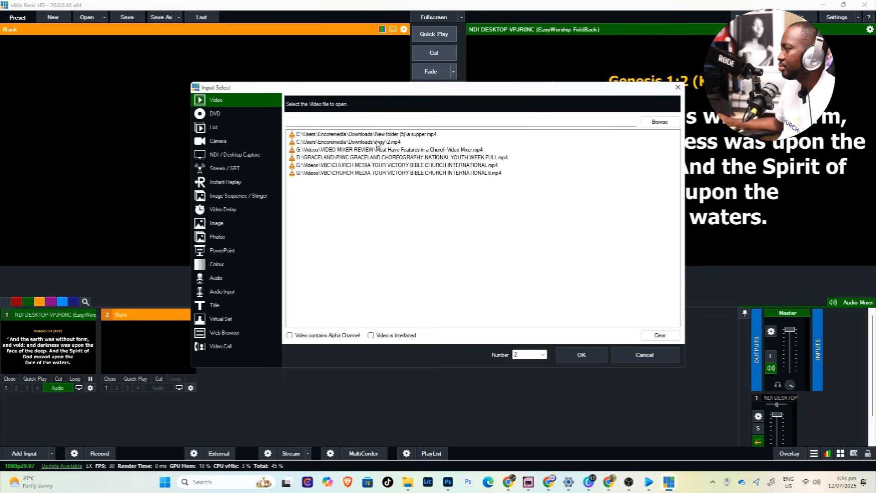
Add the EasyWorship Live NDI feed as vMix input 2, then bring EasyWorship forward
click(222, 155)
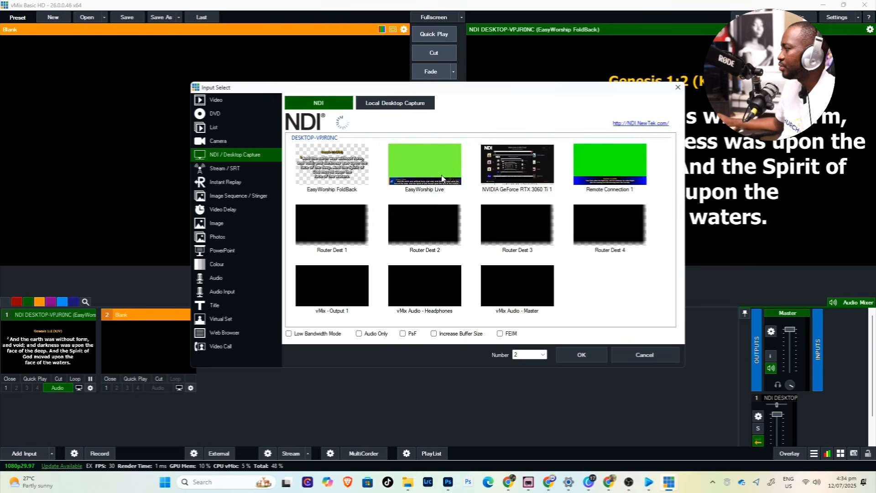
click(581, 355)
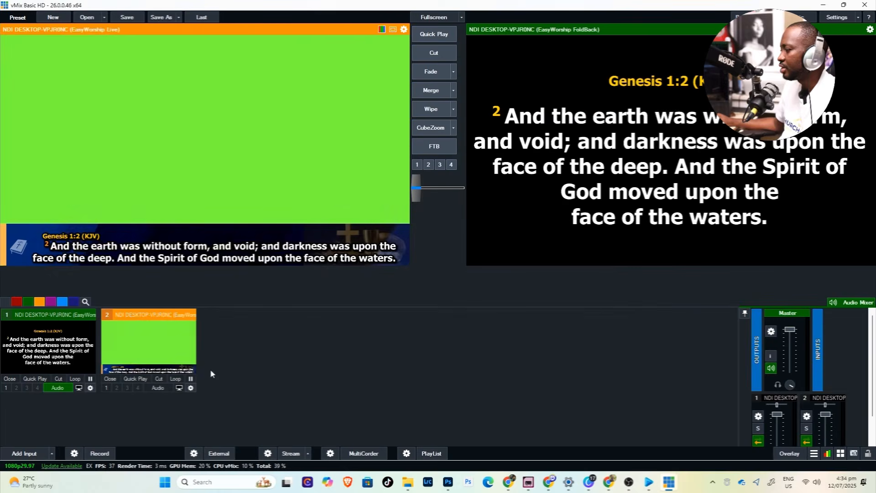
click(648, 482)
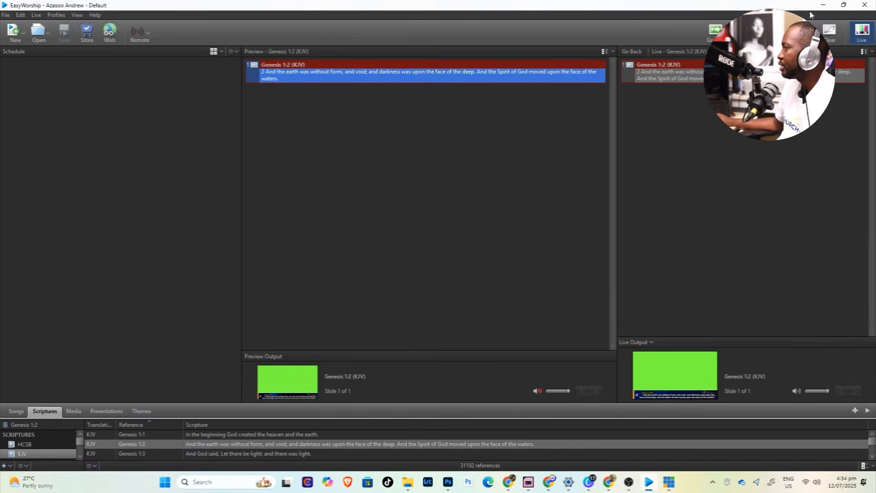
Send Genesis 1:1 then 1:5 live from a moved-aside EasyWorship window, then return to vMix
click(844, 9)
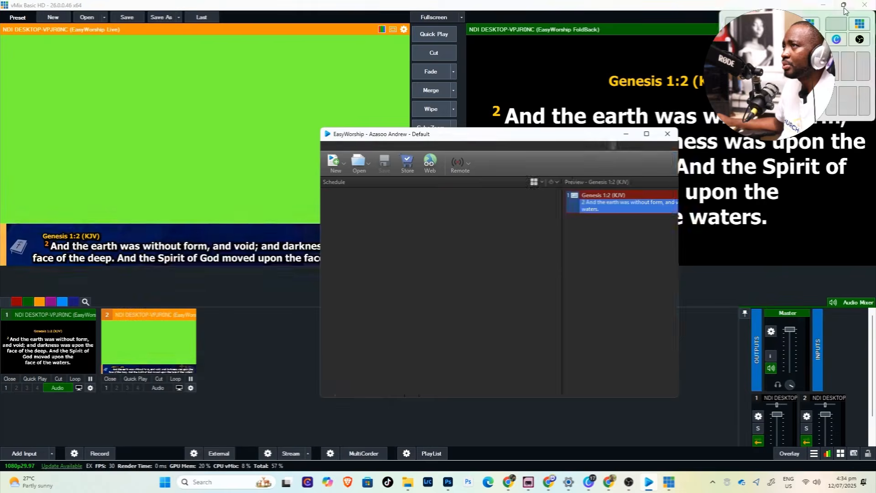
drag(434, 138, 528, 132)
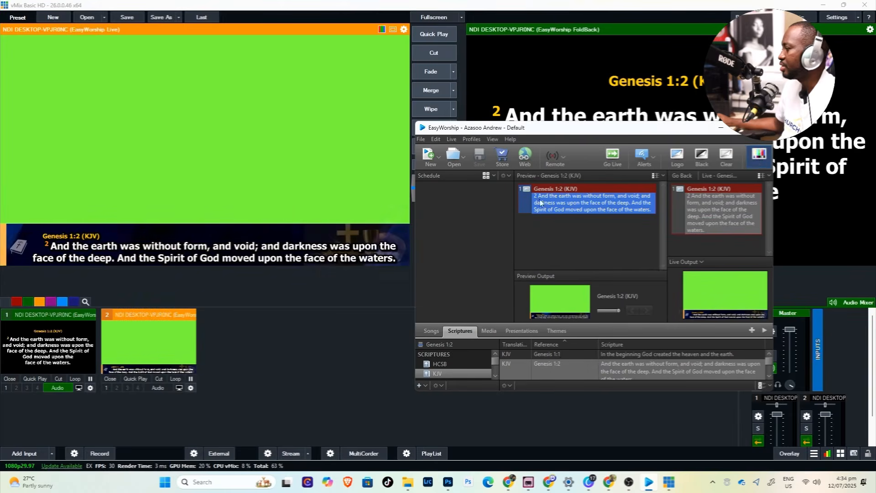
double_click(555, 354)
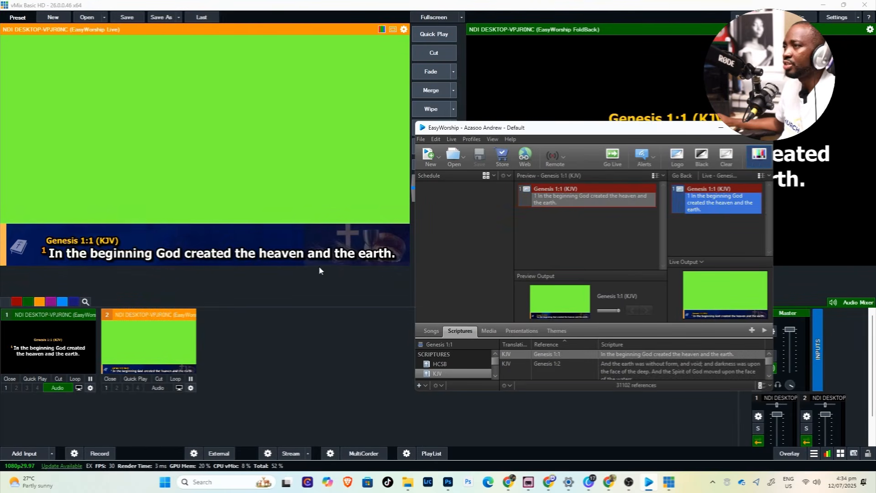
scroll(617, 369, down, 2)
double_click(617, 369)
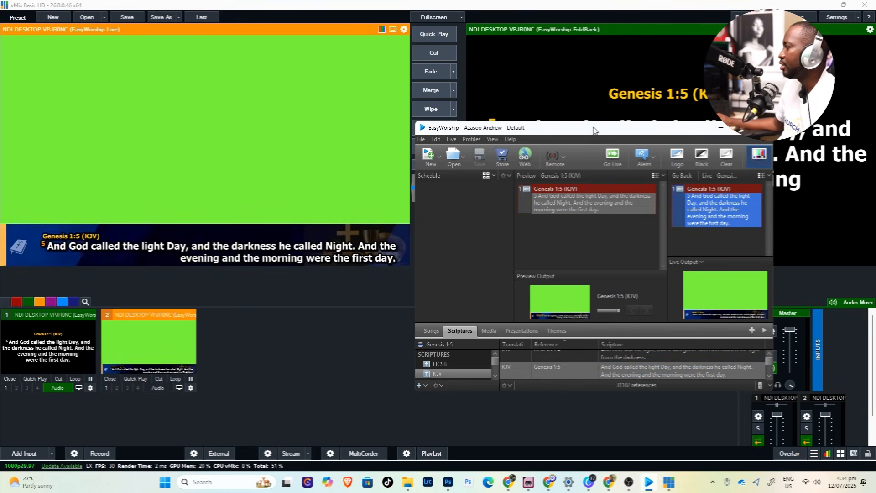
drag(586, 128, 516, 265)
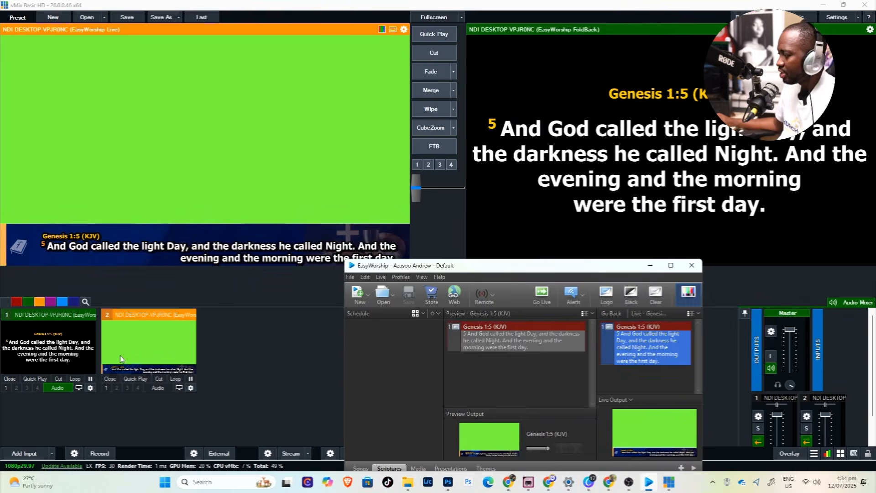
click(418, 222)
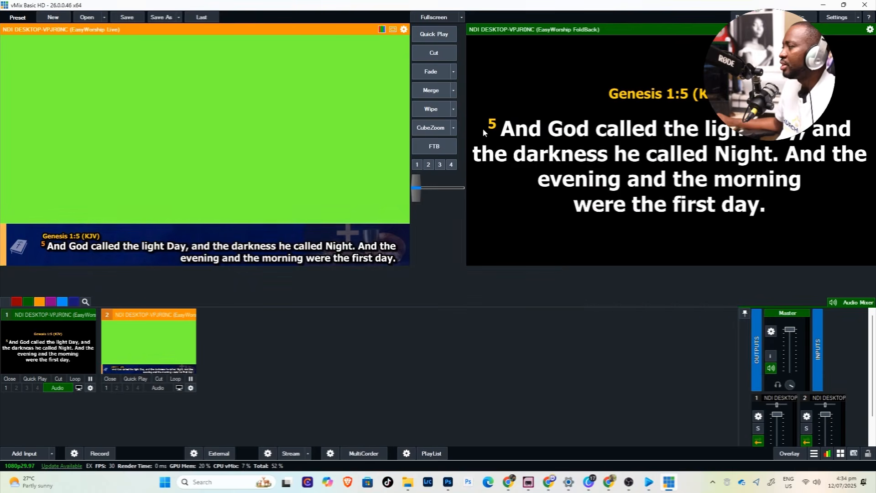
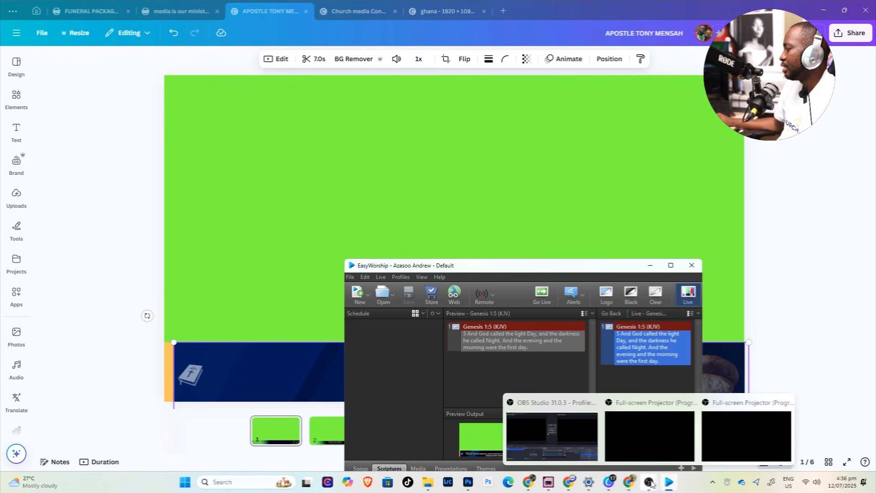
Bring OBS Studio, with its empty Scene 2, to the front from the taskbar preview
click(578, 437)
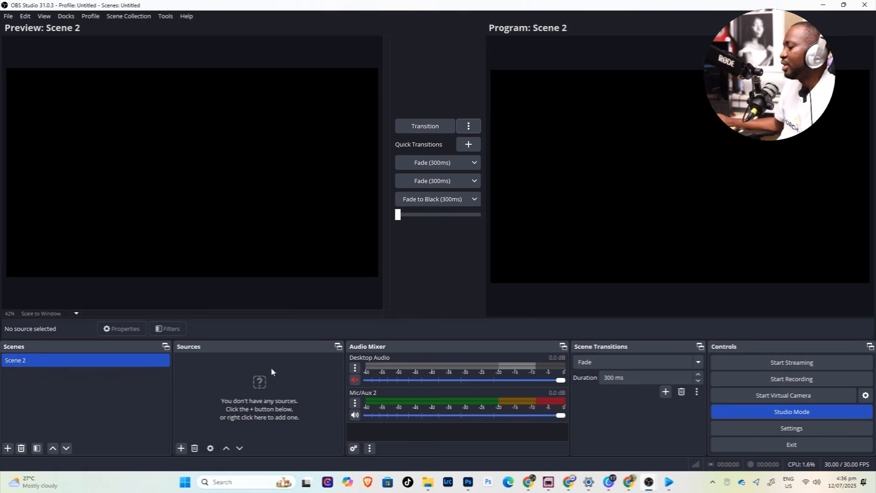
Launch PRISM Live Studio from Start, dismissing the Entry Point Not Found error
click(185, 482)
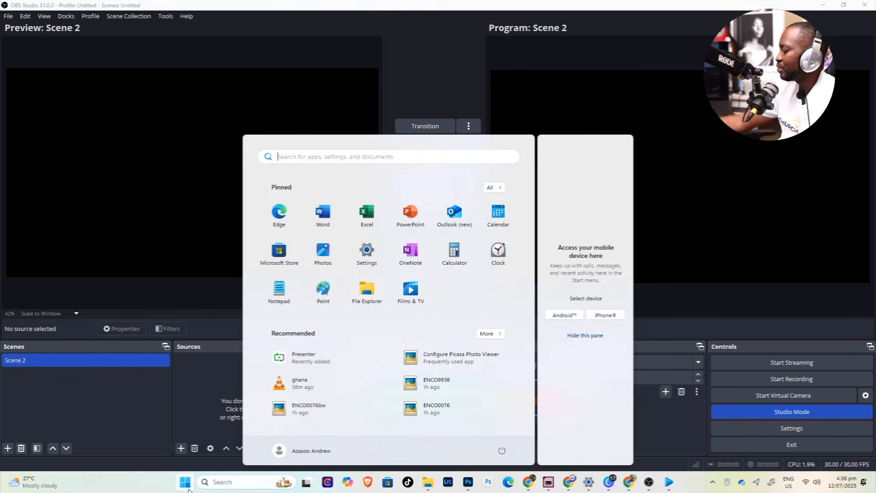
text(prism)
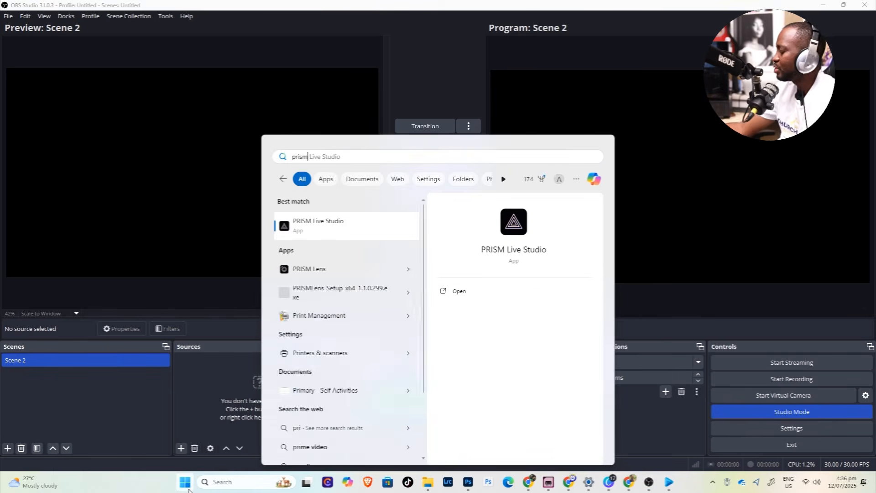
click(325, 233)
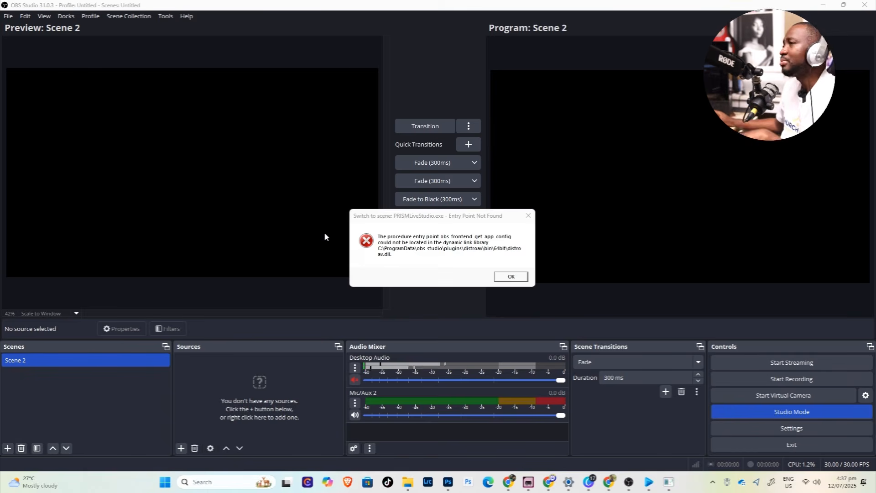
click(508, 277)
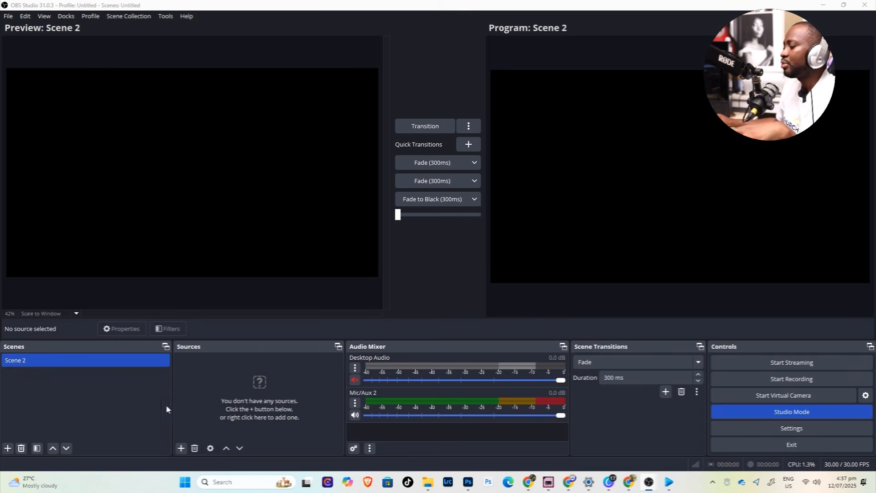
click(184, 485)
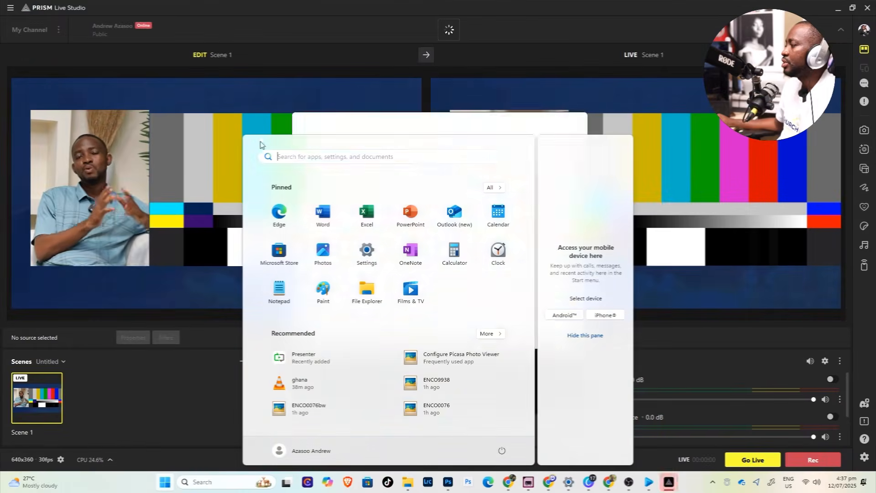
Close the welcome window and point Scene 1's Video Capture Device at NDI Webcam Video 3
click(291, 59)
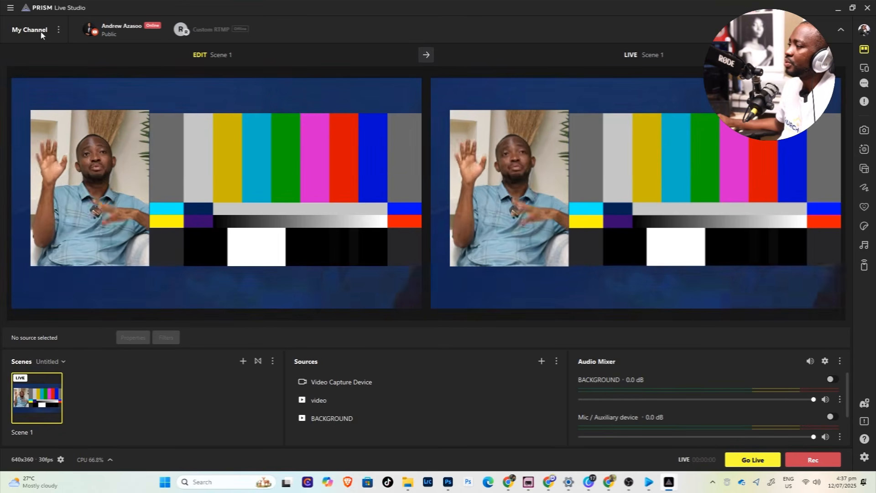
click(55, 30)
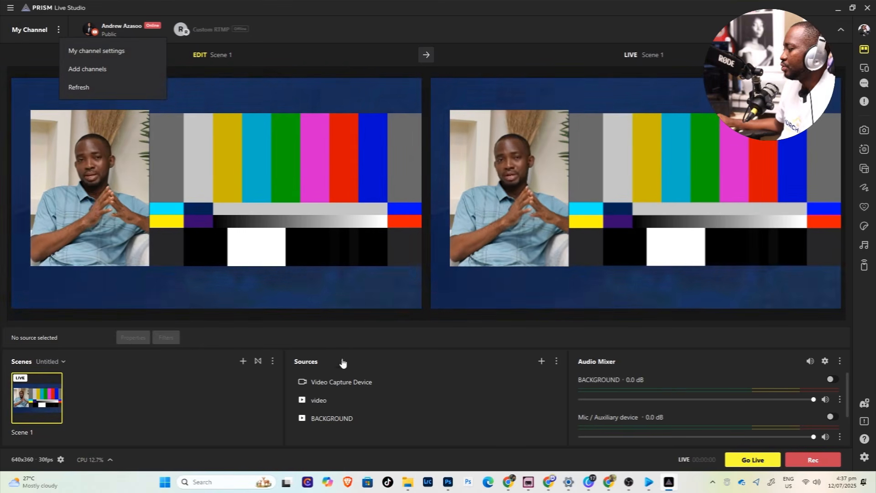
click(278, 176)
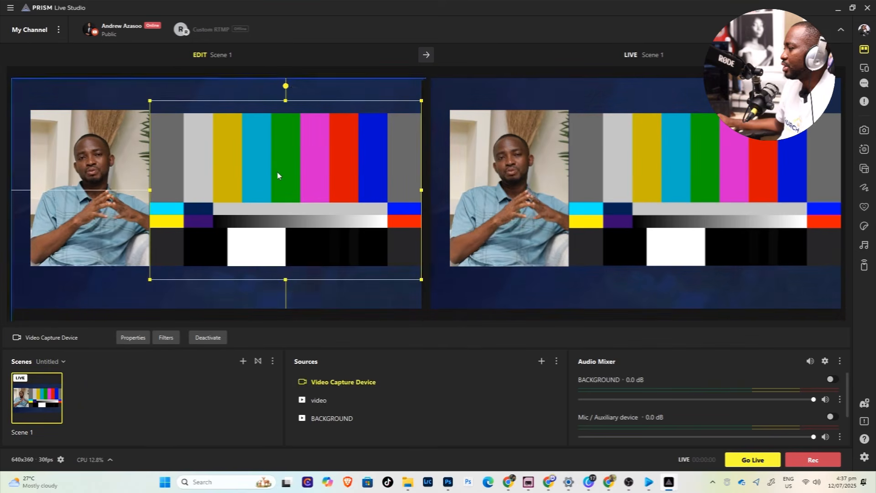
double_click(359, 383)
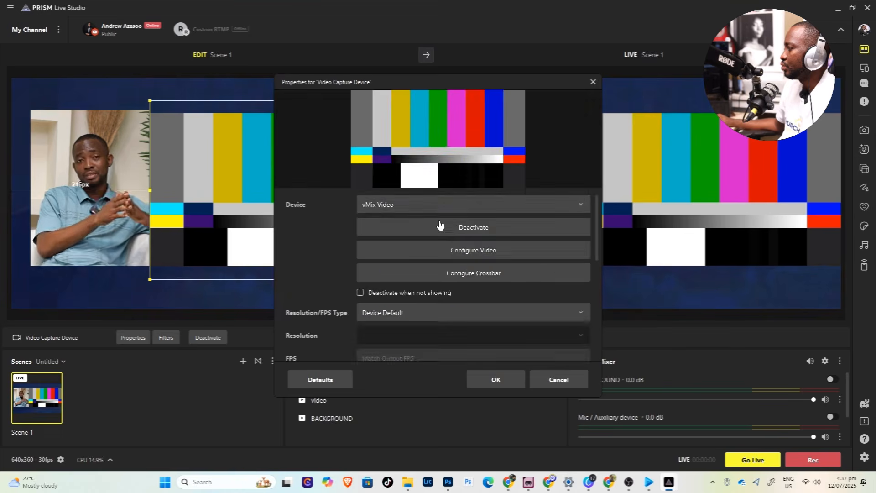
click(409, 208)
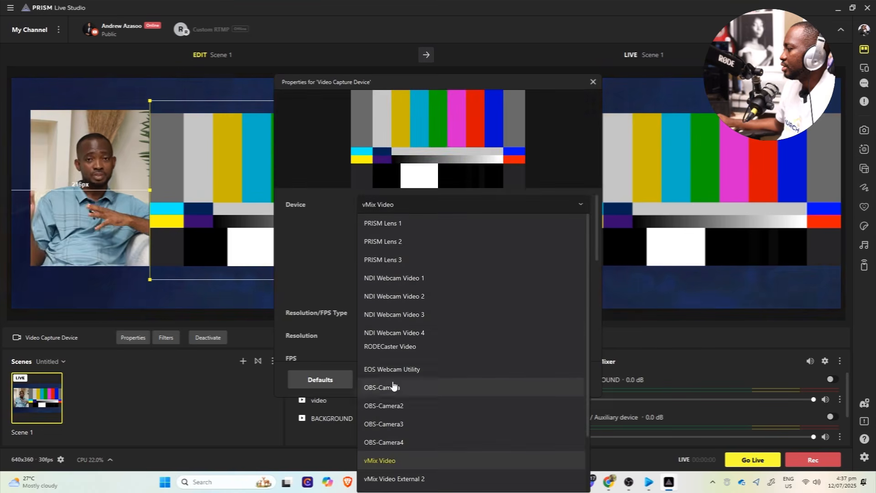
click(393, 298)
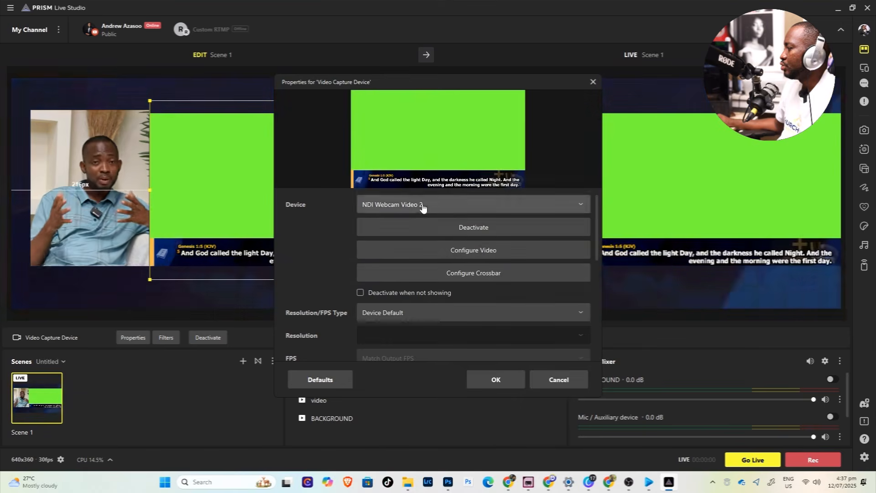
click(418, 211)
click(403, 314)
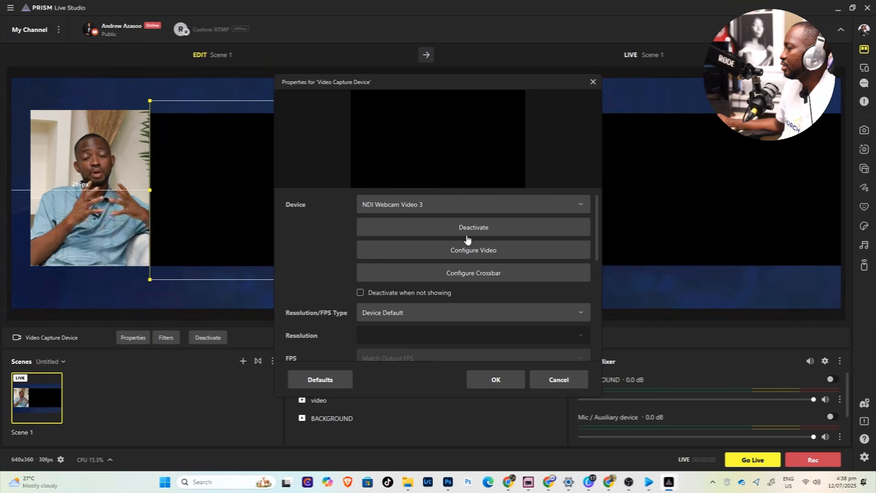
click(489, 383)
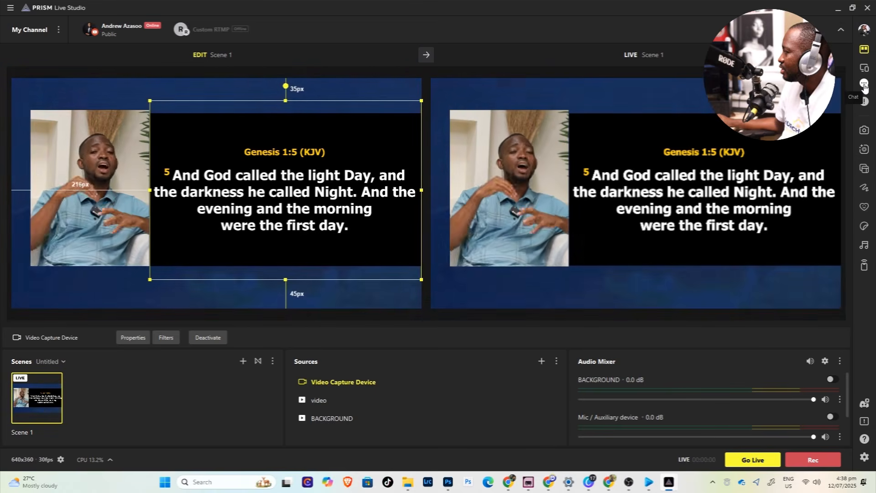
Open and close the Chat panel, then close PRISM Live Studio
click(864, 84)
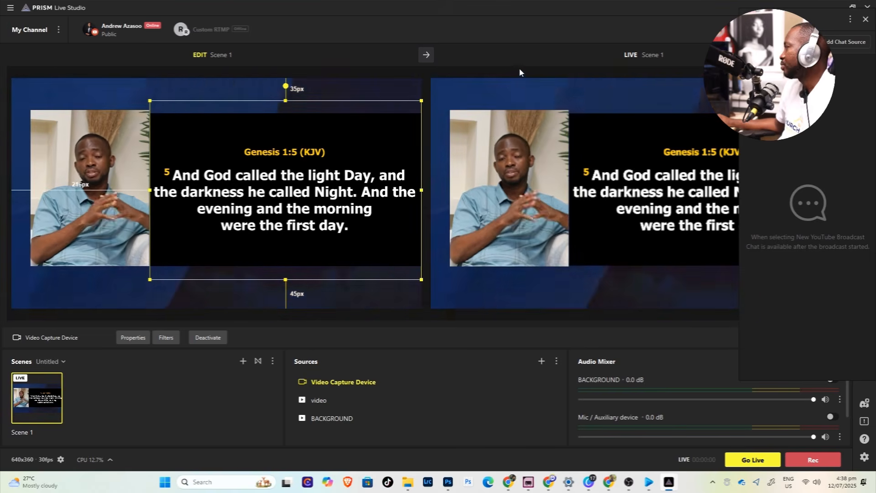
click(866, 19)
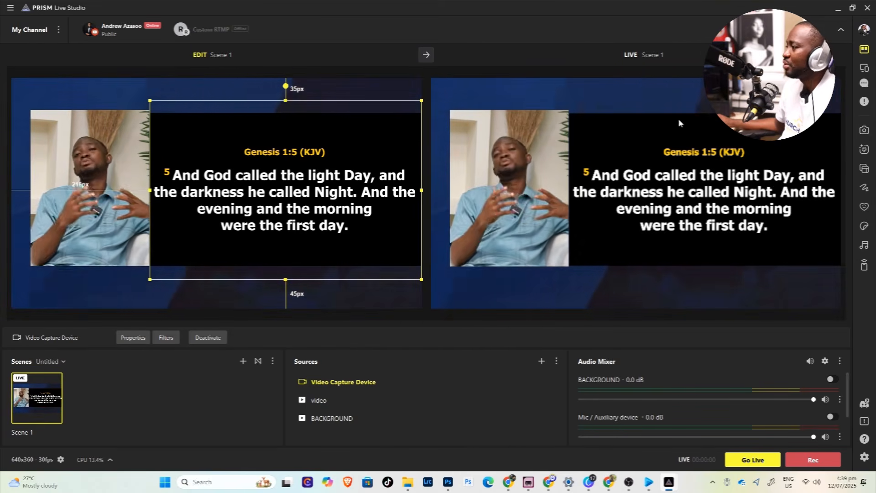
click(866, 10)
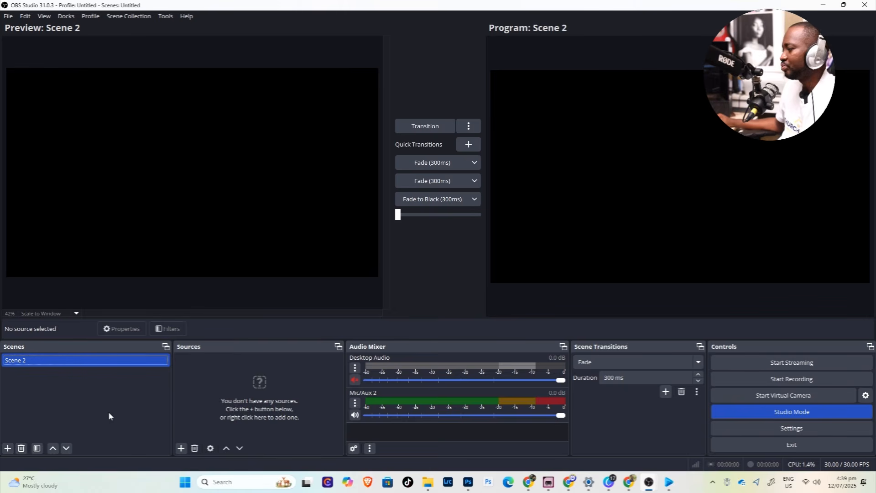
Rename Scene 2 in the Scenes dock to 'Supersouce'
right_click(23, 365)
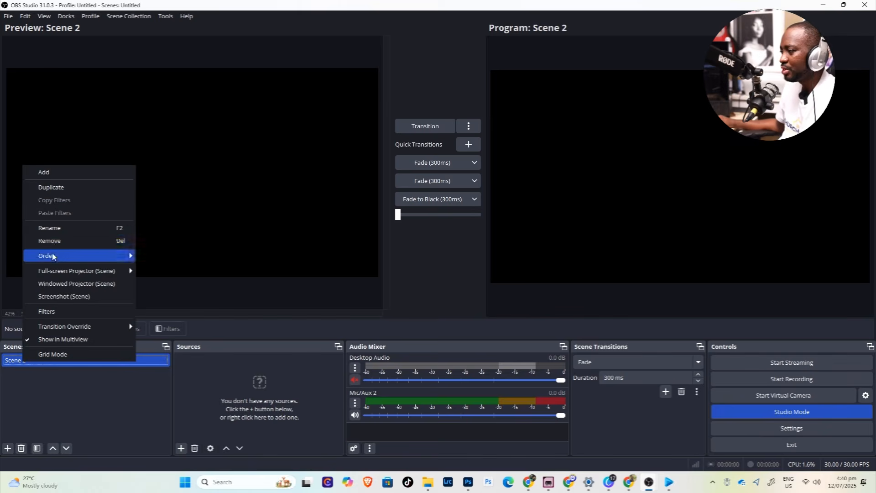
click(58, 229)
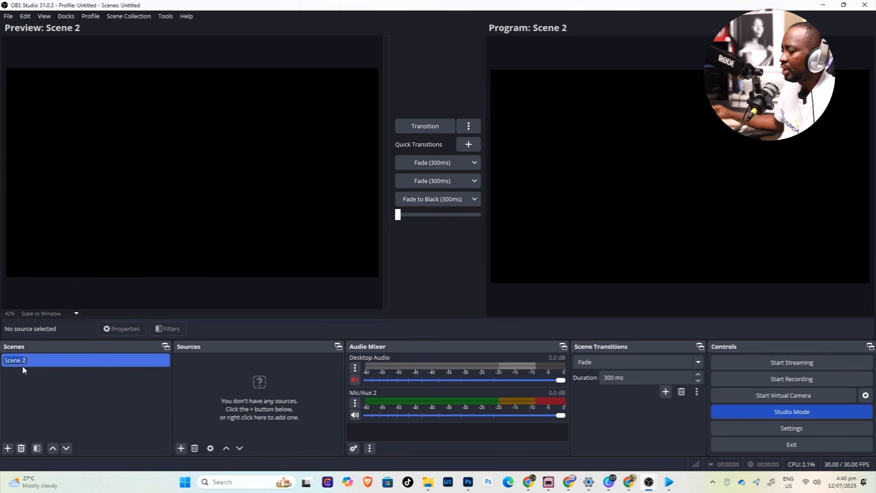
text(S)
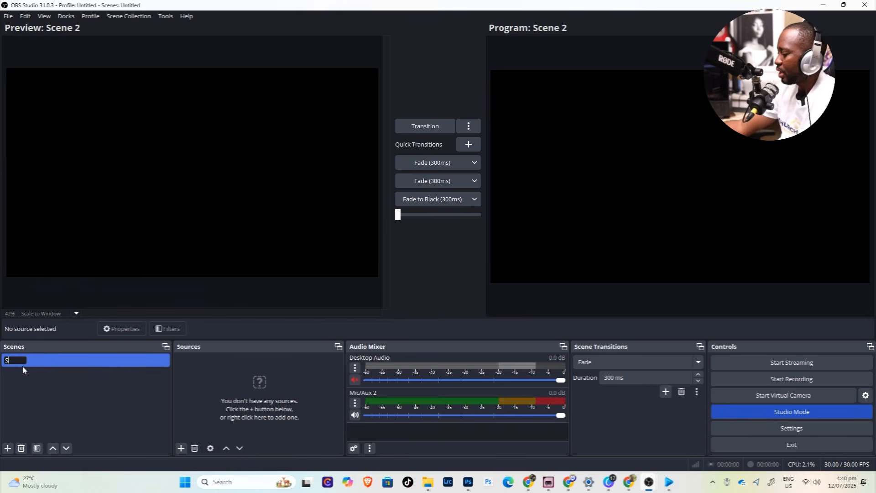
text(uper)
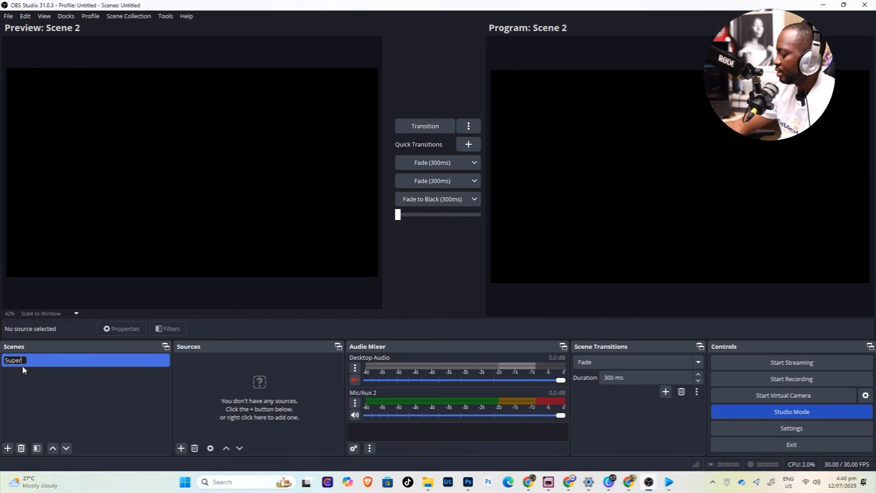
text(soulce)
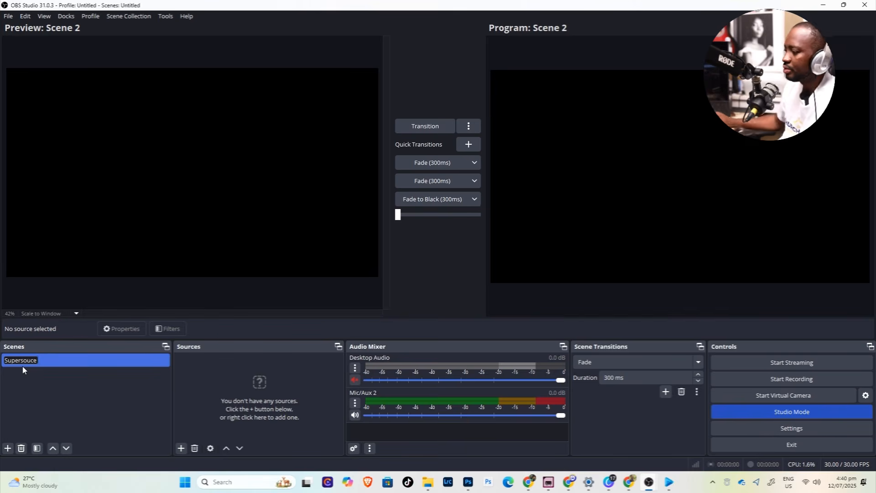
key(Return)
right_click(18, 377)
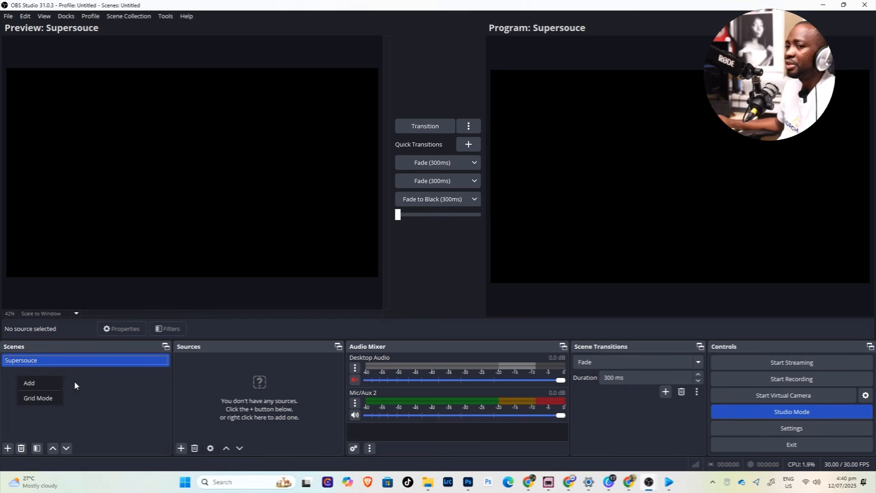
click(143, 396)
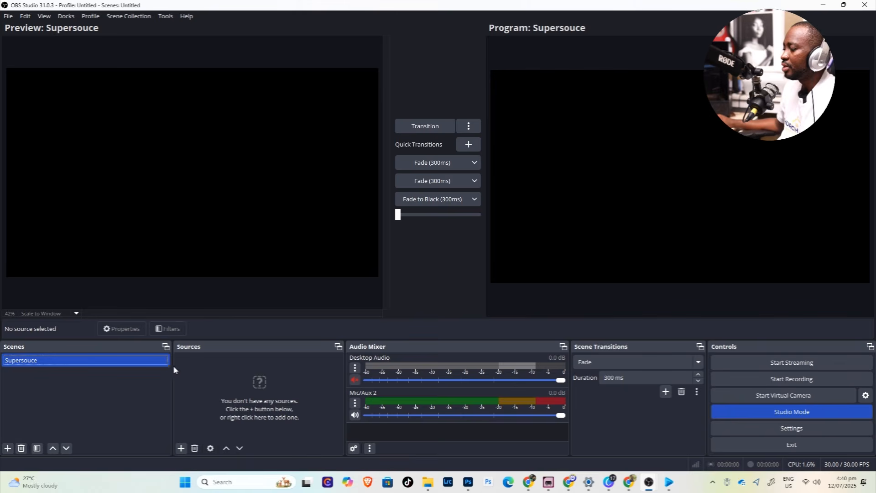
click(11, 364)
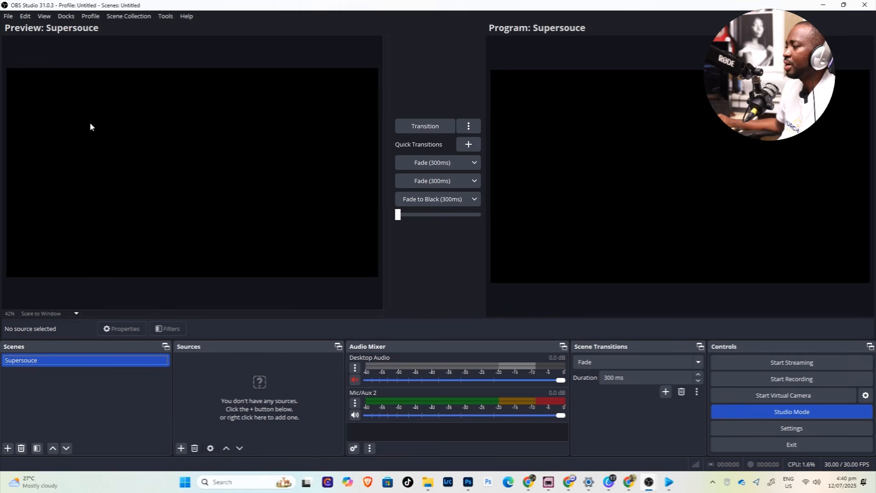
Add a media source named BG that plays 6.mp4 on loop
click(180, 449)
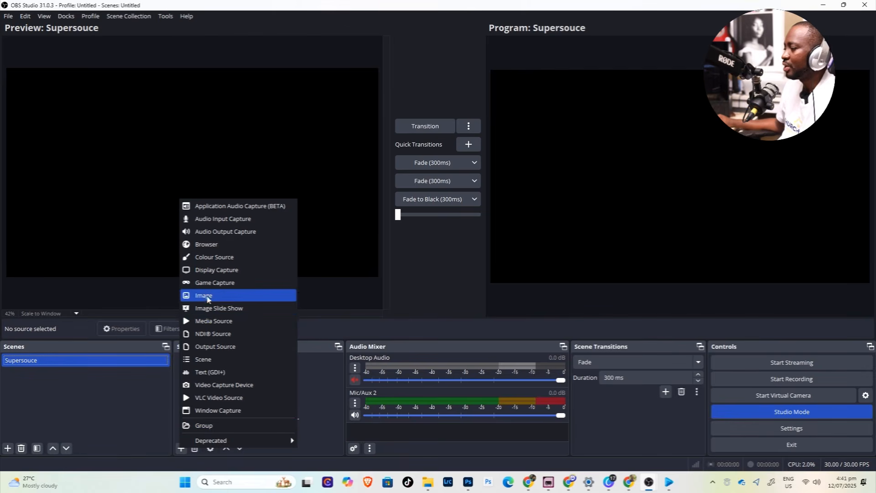
click(209, 321)
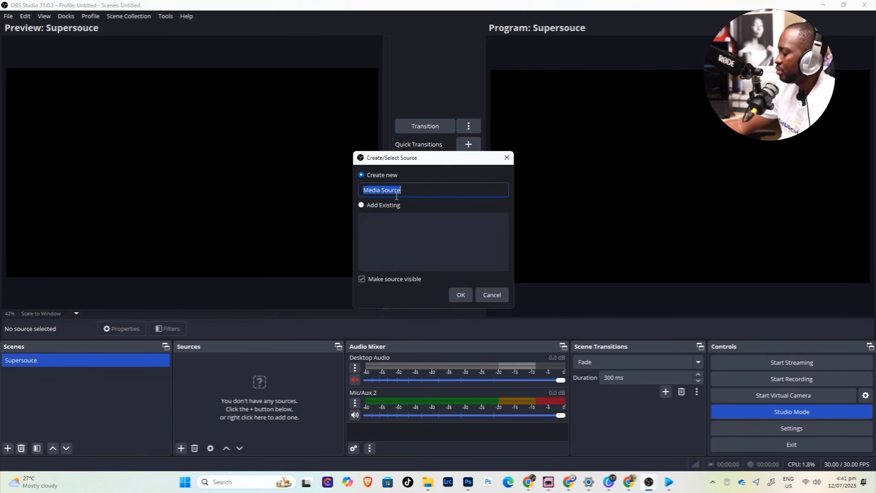
text(BG)
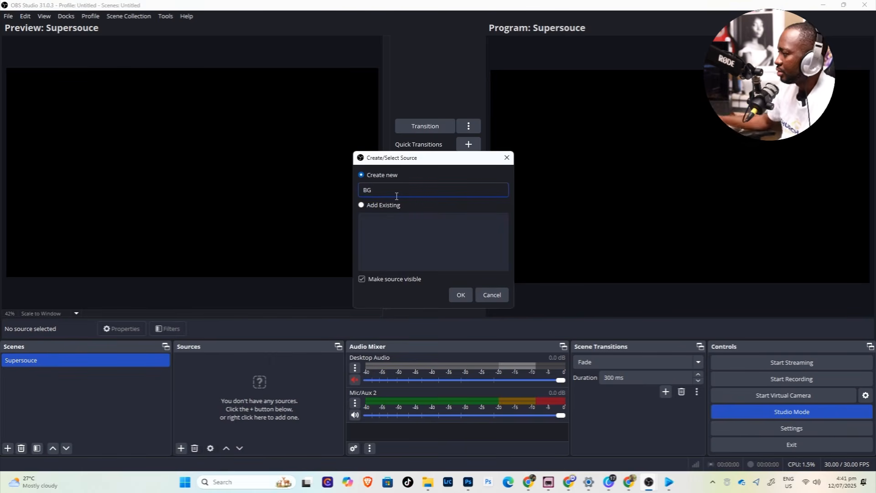
click(459, 295)
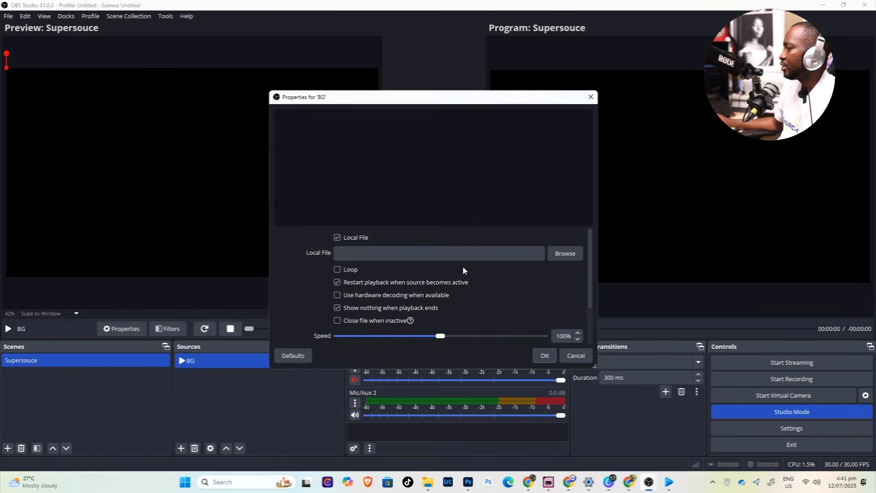
click(562, 254)
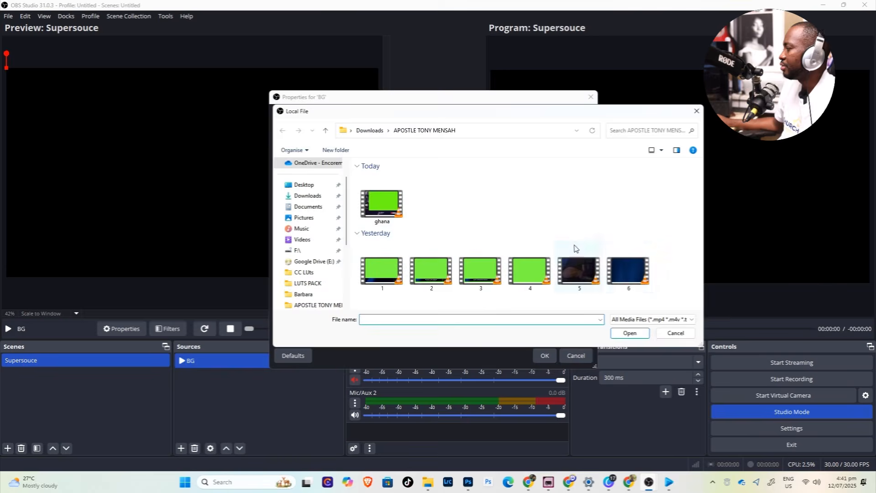
click(621, 275)
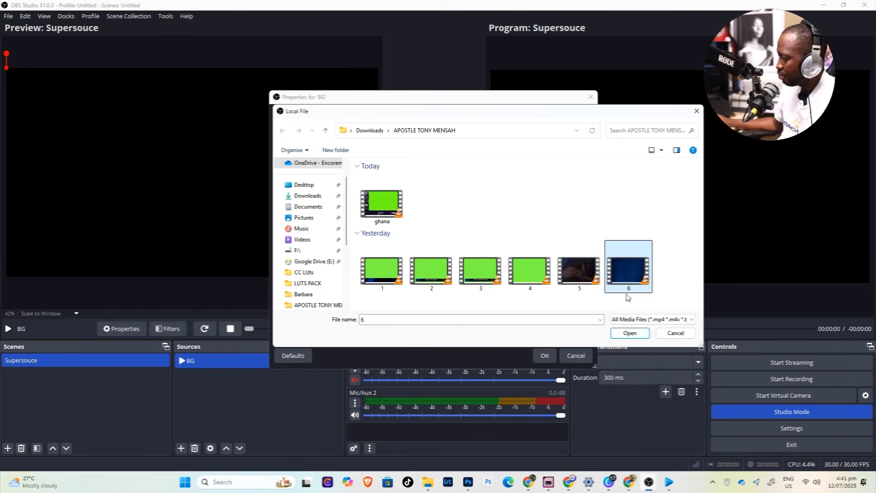
click(629, 334)
click(338, 269)
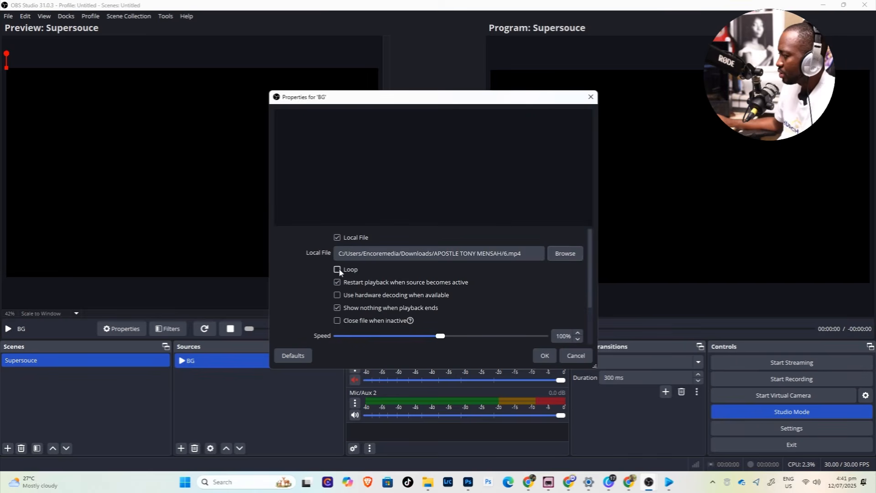
drag(587, 279, 595, 319)
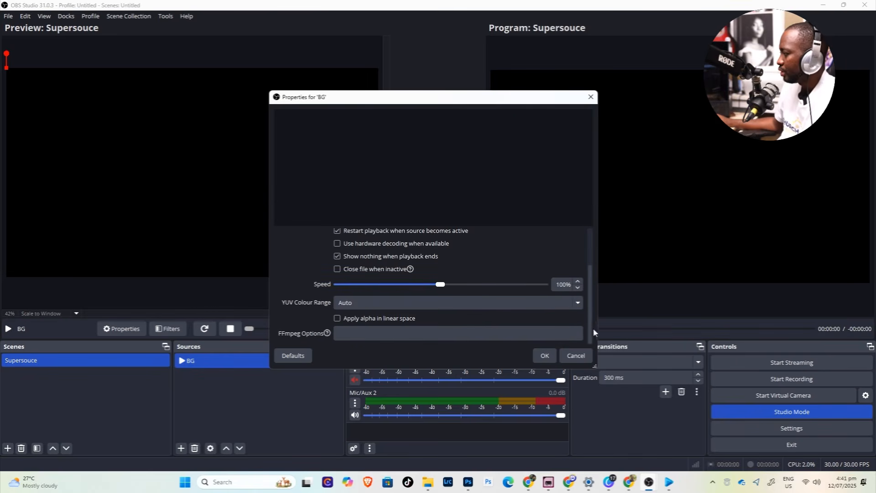
click(542, 357)
Restart the BG clip, transition the scene to Program, and deselect BG
click(203, 331)
click(431, 127)
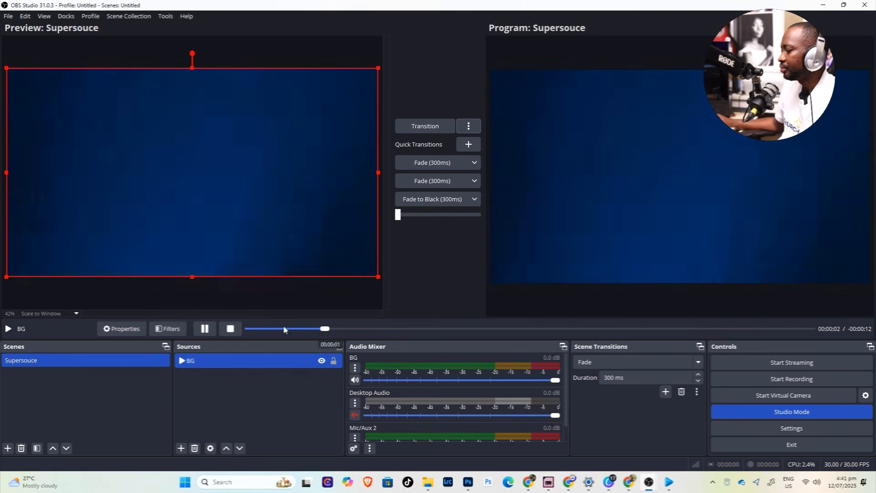
click(215, 390)
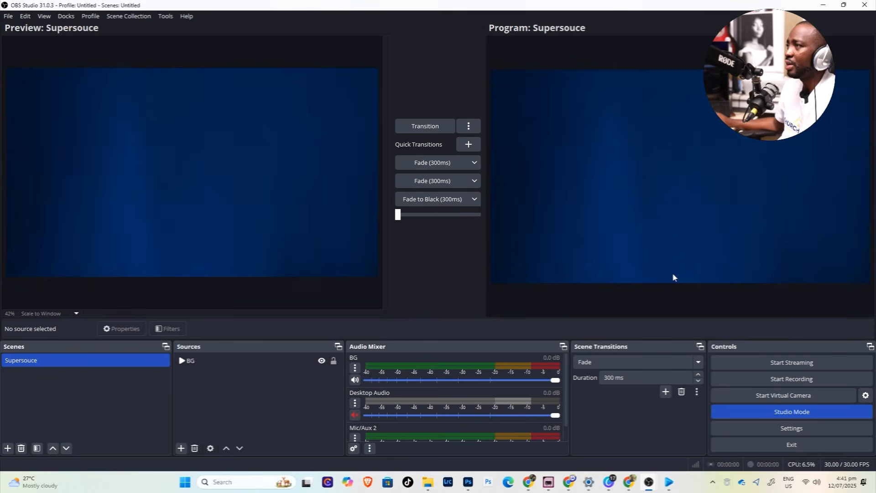
Add a Video Capture Device named MAIN VIDEO using the RODECaster Video device
click(181, 448)
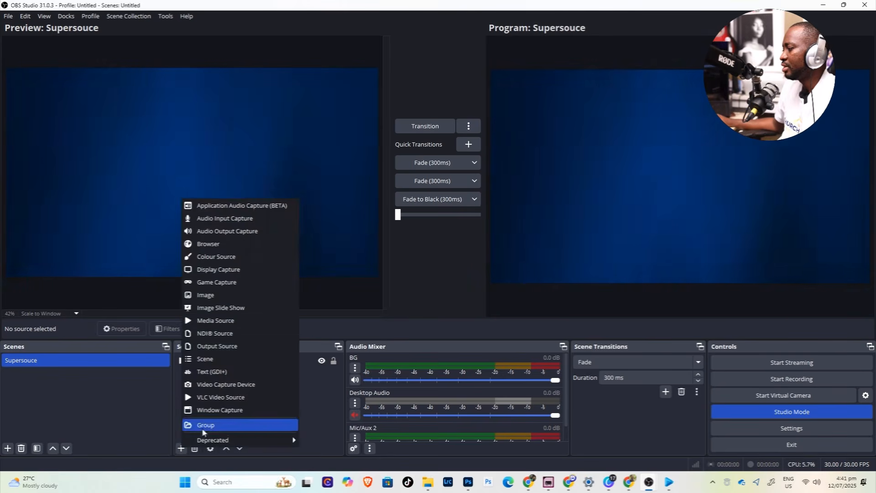
click(225, 384)
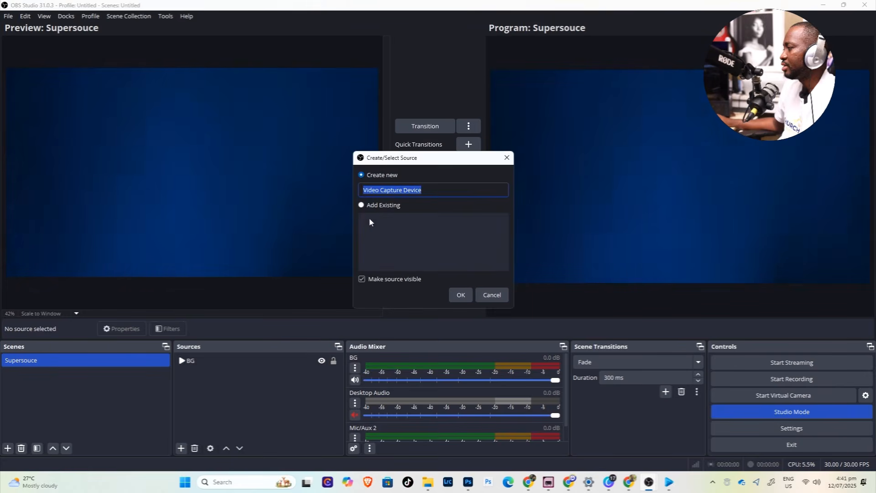
text(MA)
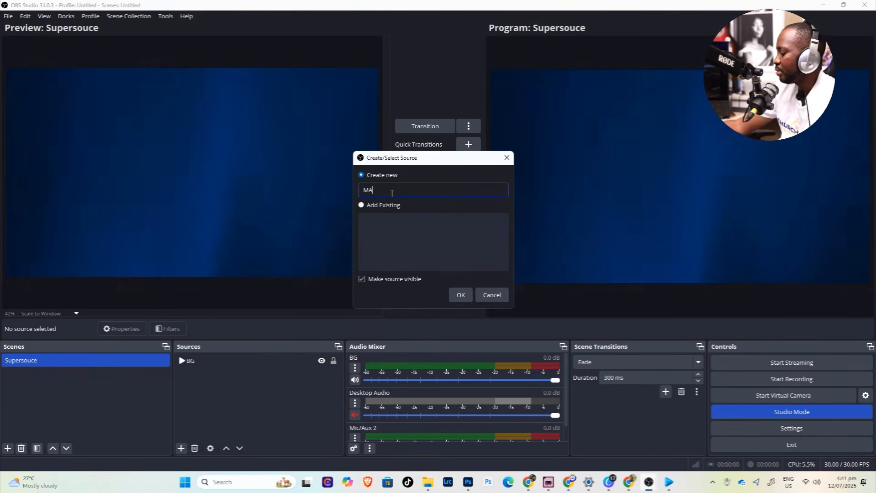
text(IN VIDEO)
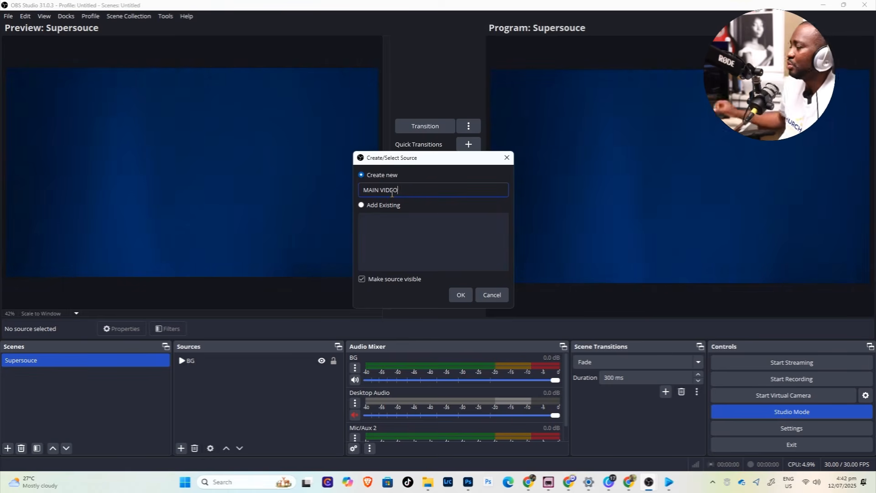
click(460, 295)
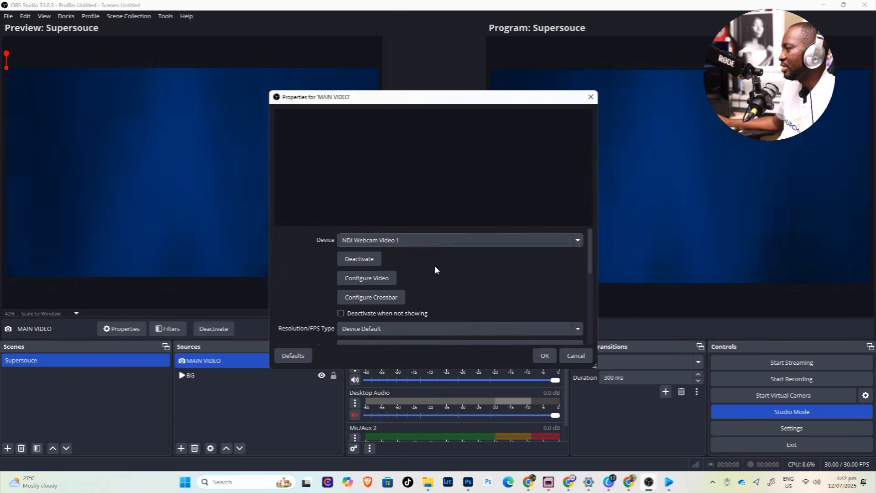
click(395, 244)
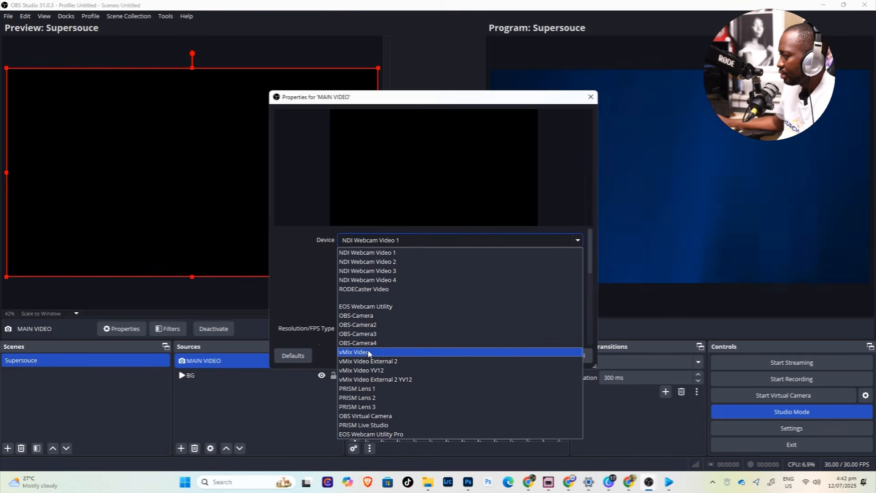
click(369, 298)
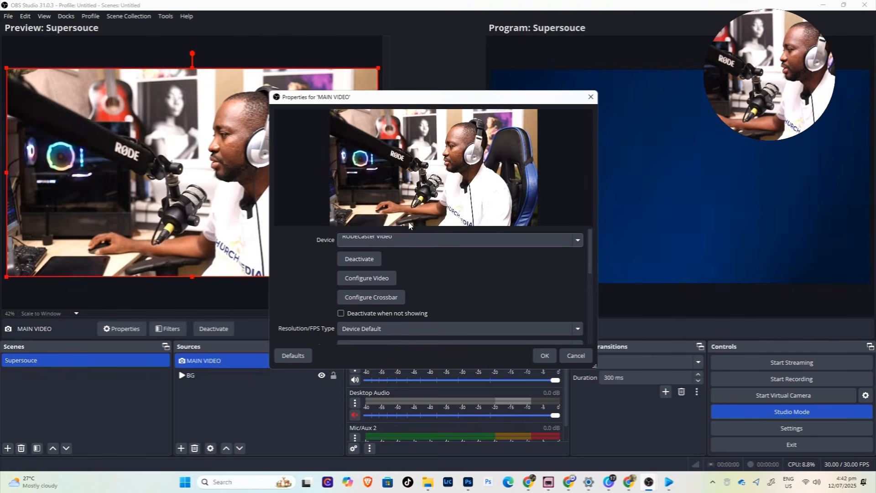
scroll(468, 297, down, 1)
click(544, 356)
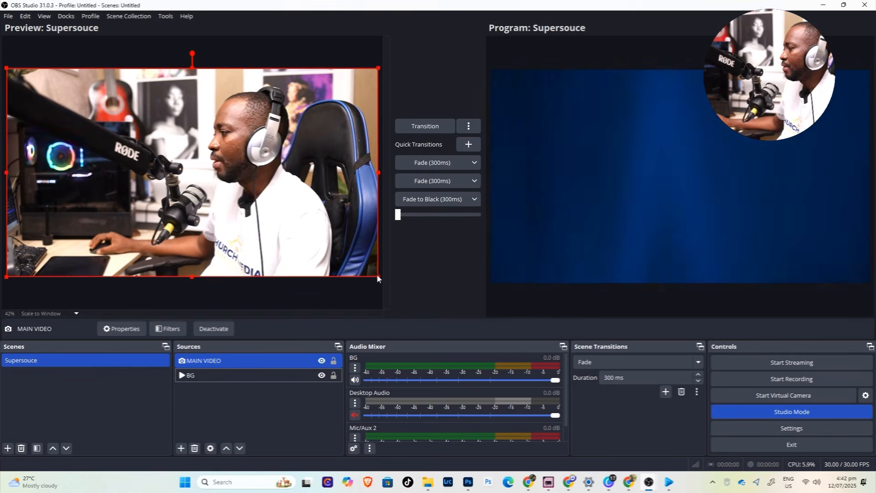
Shrink the MAIN VIDEO camera and move it left over the blue background
drag(378, 277, 187, 209)
drag(153, 197, 139, 226)
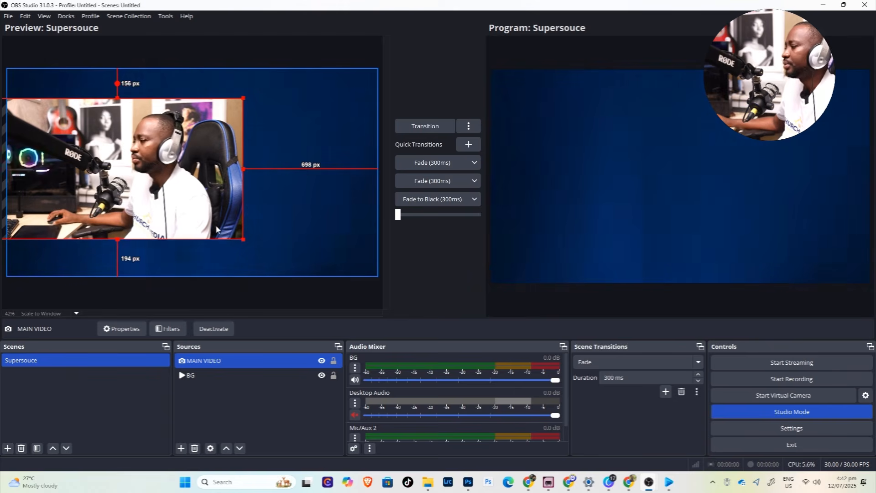
right_click(157, 193)
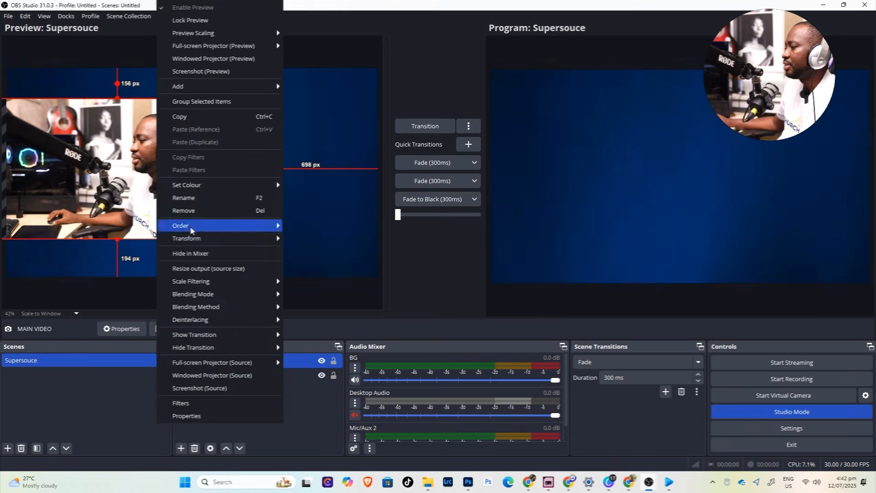
In Edit Transform, try left and right crops of 400 then 420 px on MAIN VIDEO
mouse_move(249, 239)
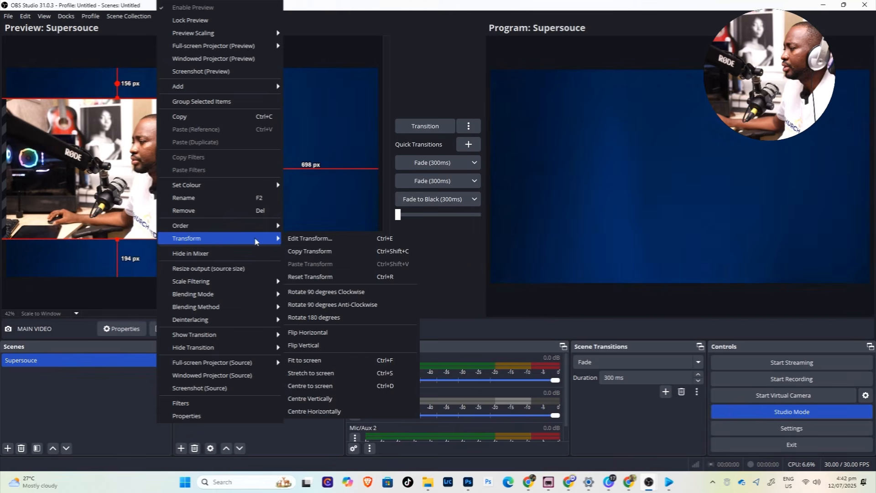
click(310, 238)
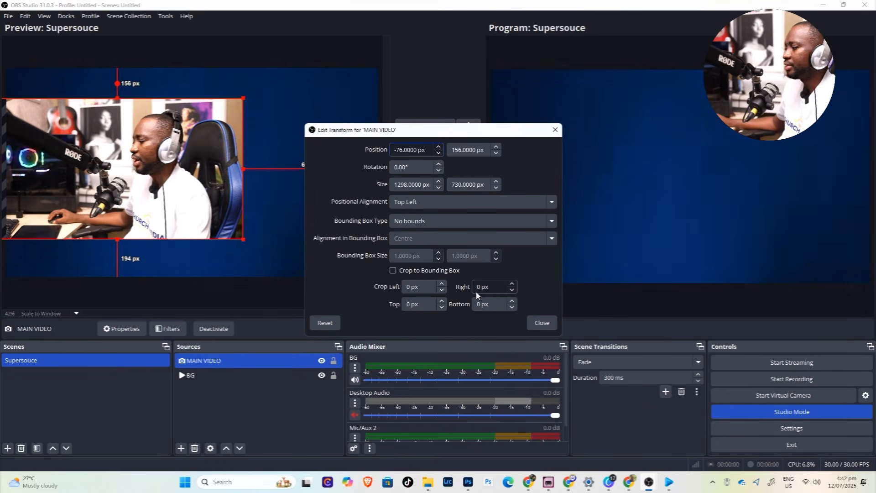
drag(419, 287, 393, 291)
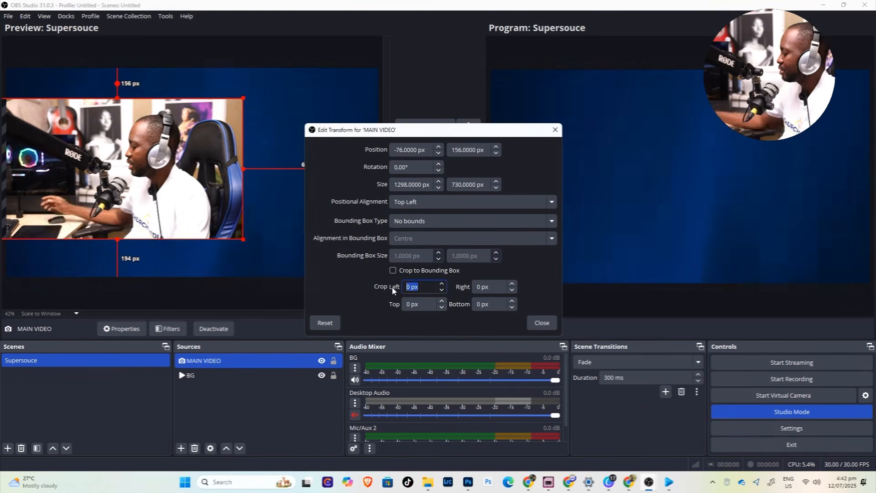
text(400)
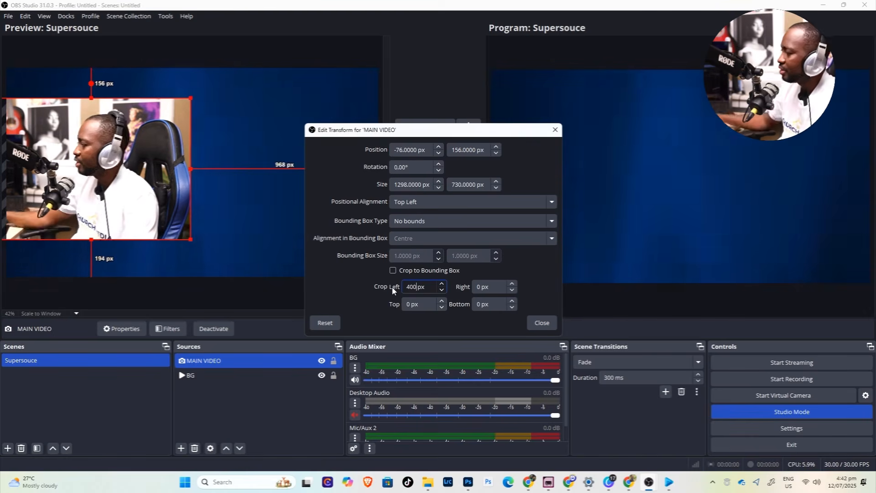
key(Tab)
text(400)
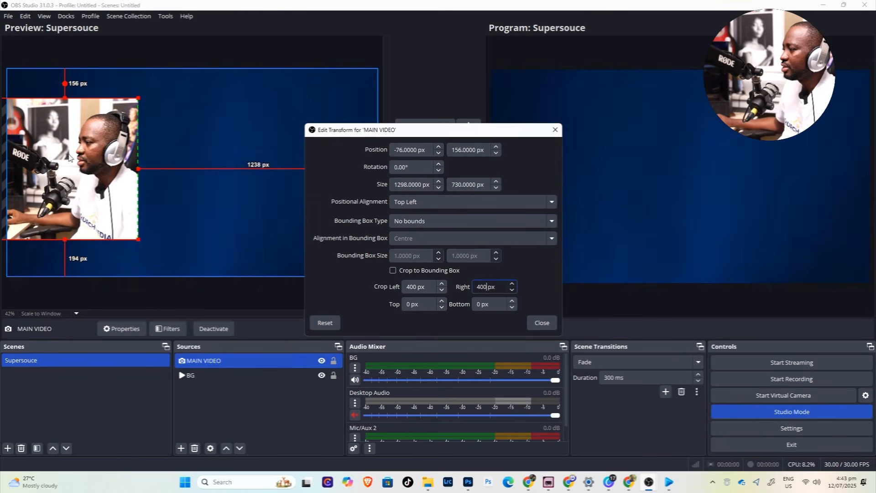
click(421, 286)
drag(428, 287, 376, 287)
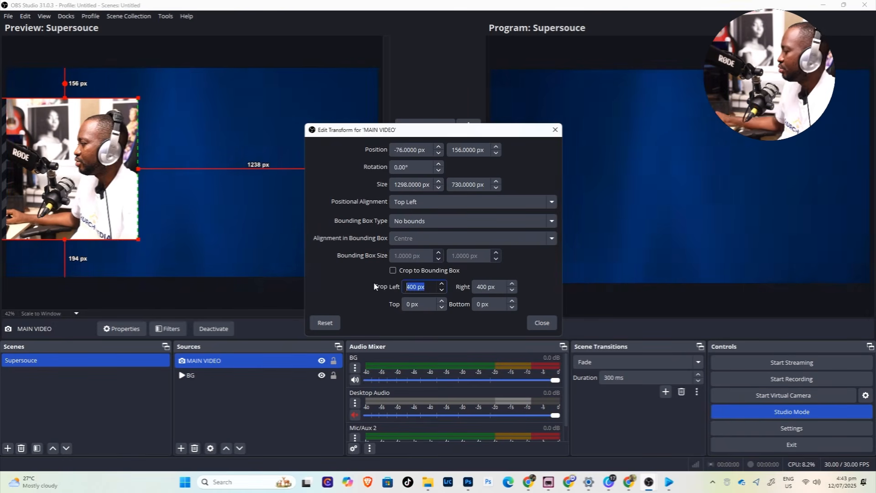
text(420)
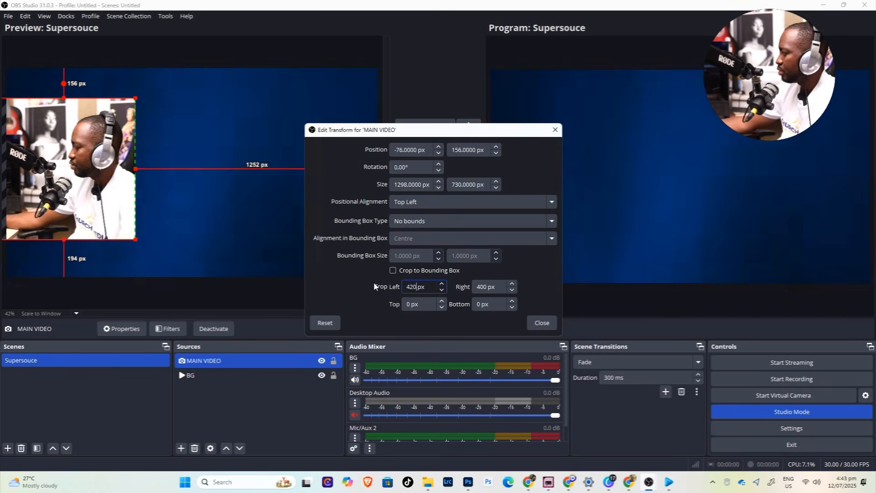
click(491, 287)
double_click(487, 287)
text(420)
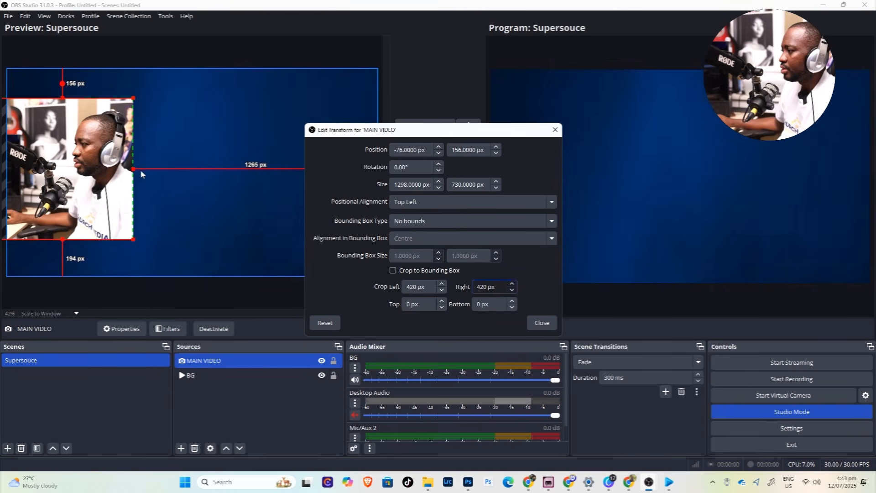
Resize and reposition the camera, settling on a 700 px left crop
drag(132, 168, 123, 170)
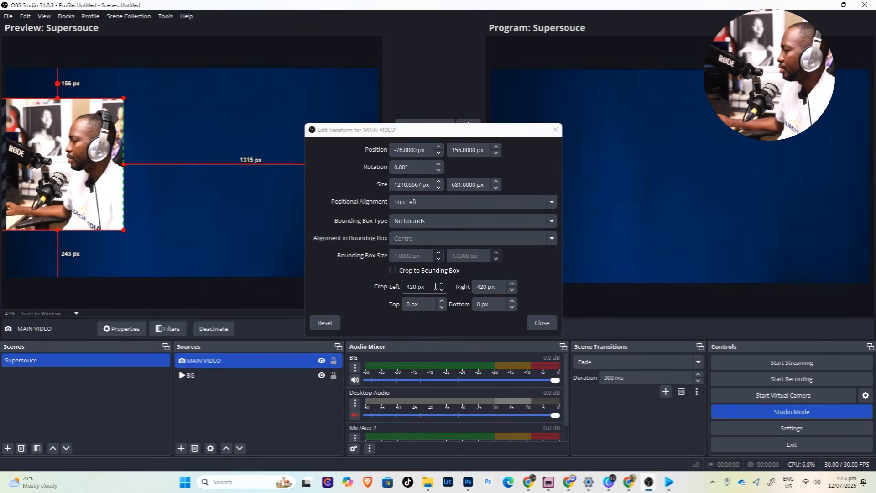
drag(424, 288, 404, 288)
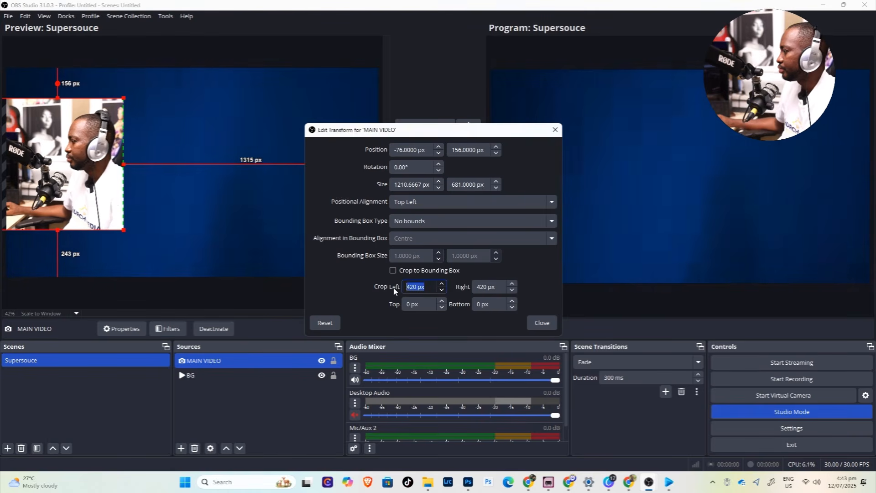
text(500)
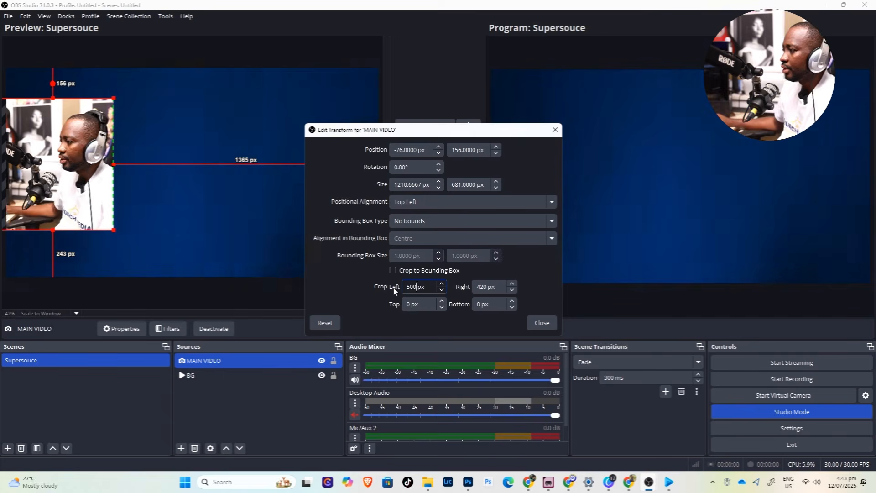
drag(81, 181, 110, 185)
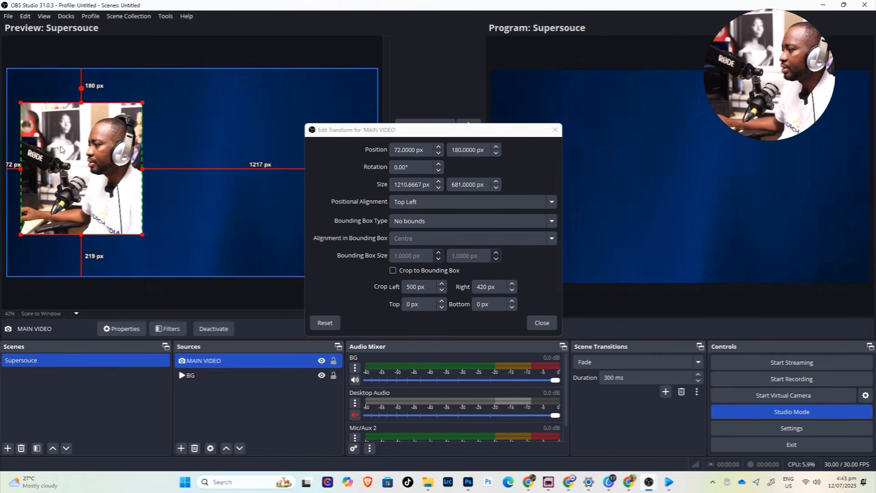
double_click(415, 286)
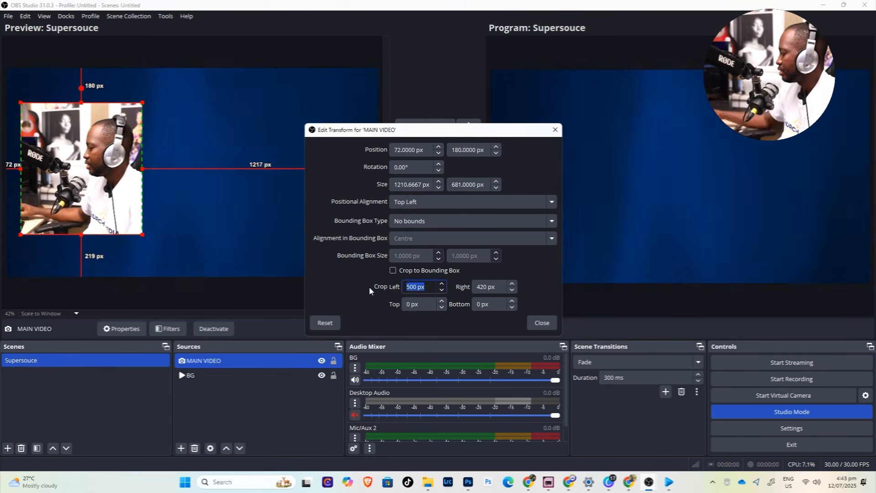
text(600)
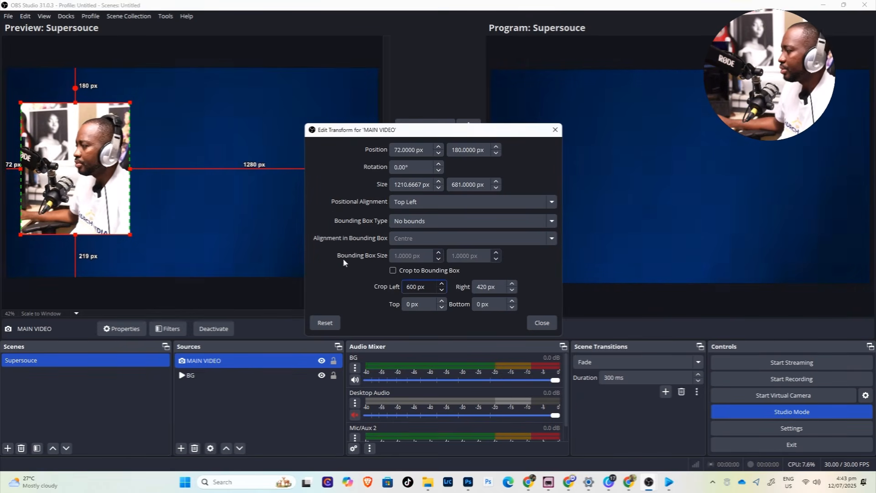
key(Tab)
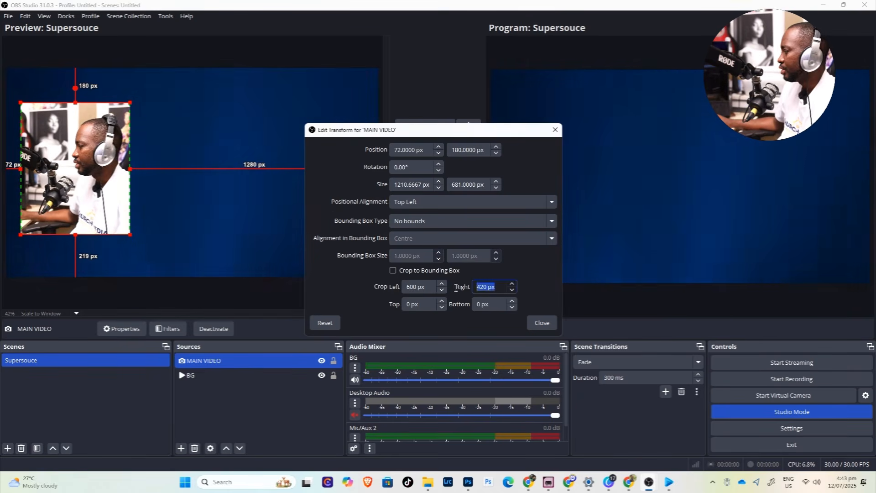
text(400)
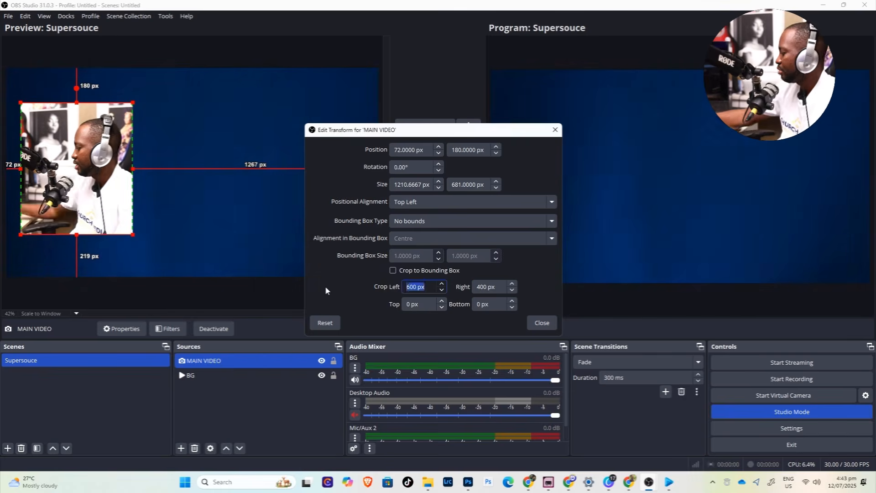
text(7000)
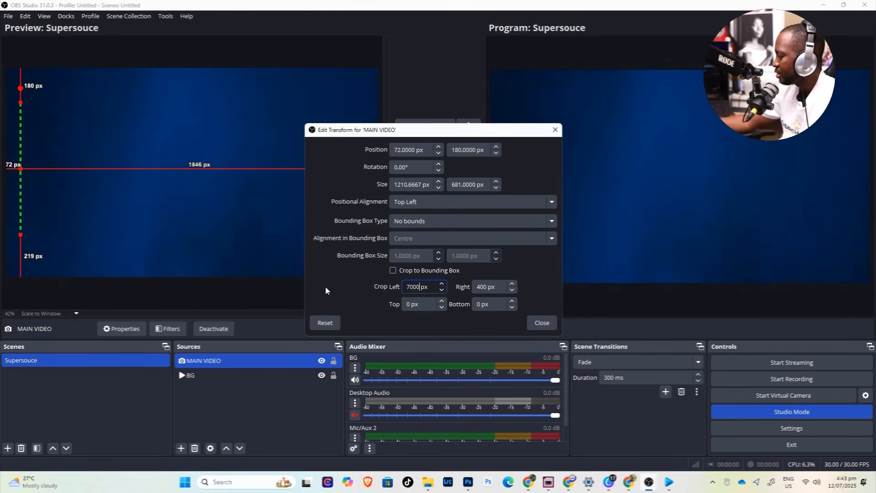
key(BackSpace)
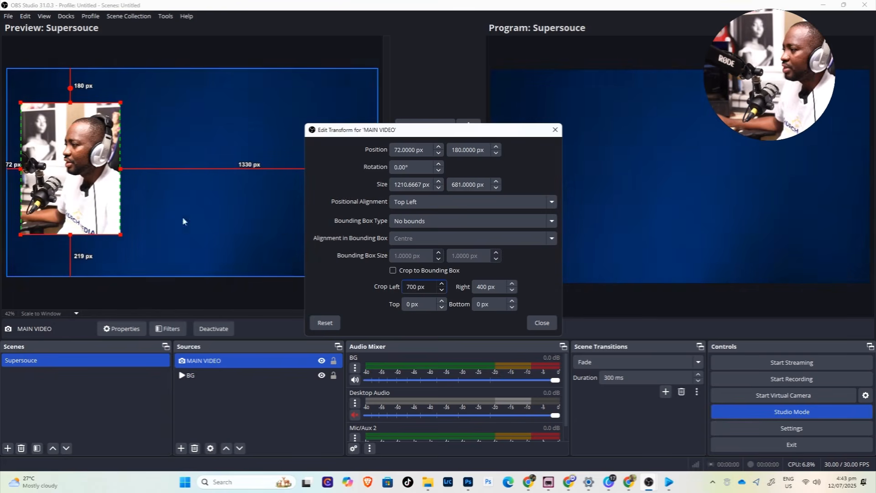
Enlarge the cropped camera slightly, close Edit Transform, and nudge it up-left
drag(121, 235, 129, 250)
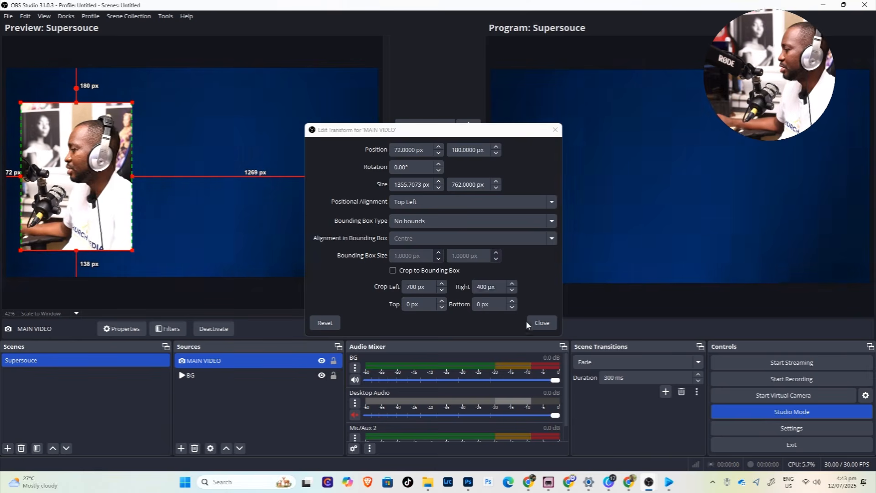
click(541, 323)
drag(62, 157, 58, 149)
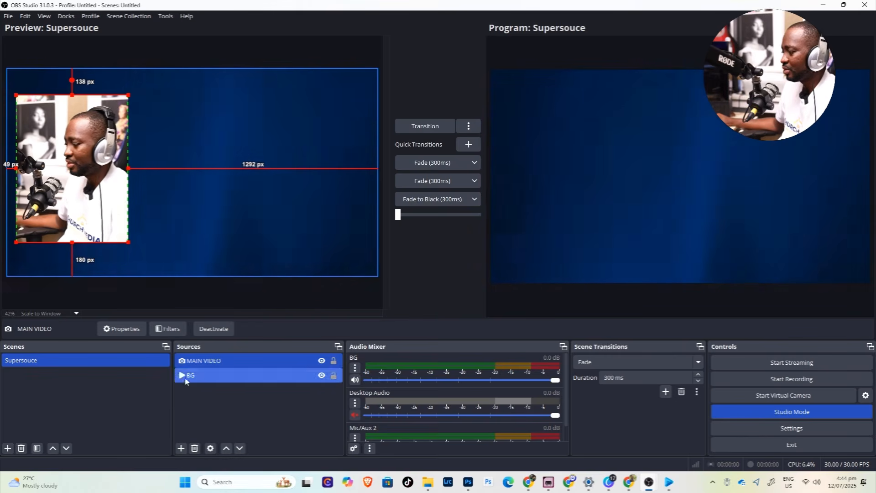
Add an NDI source named 'FULL s' fed from EasyWorship FoldBack
click(181, 449)
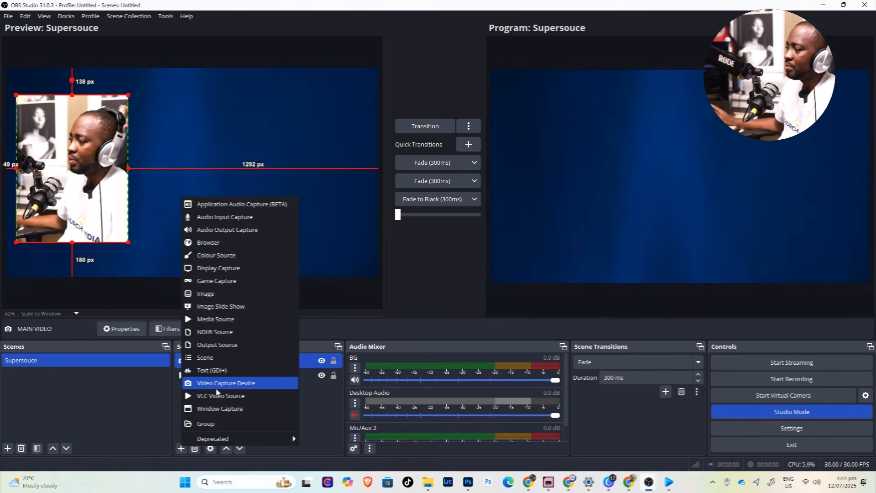
click(214, 333)
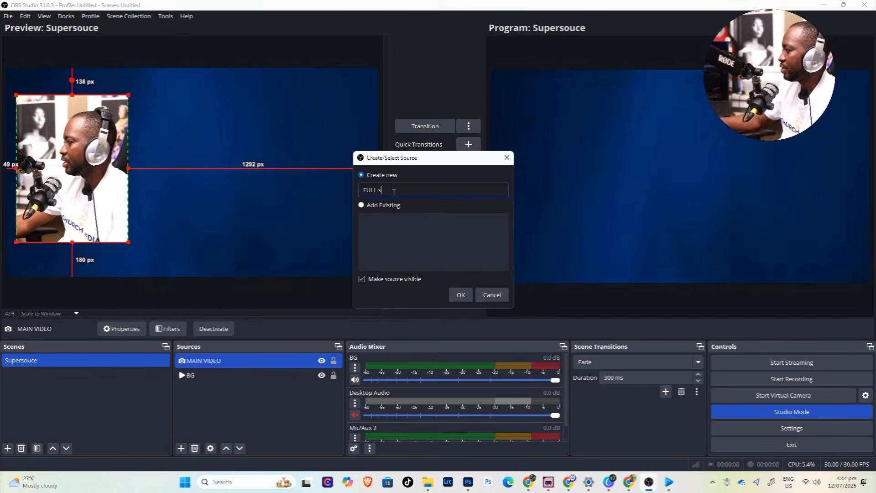
click(459, 296)
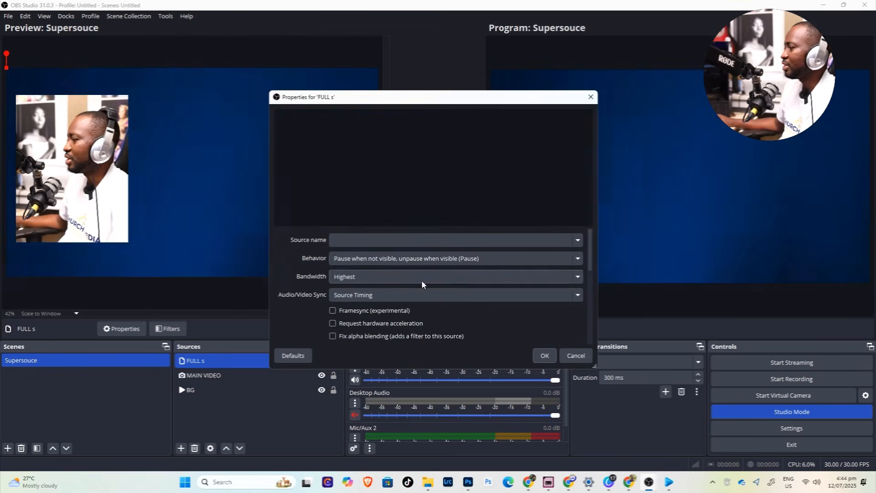
click(578, 241)
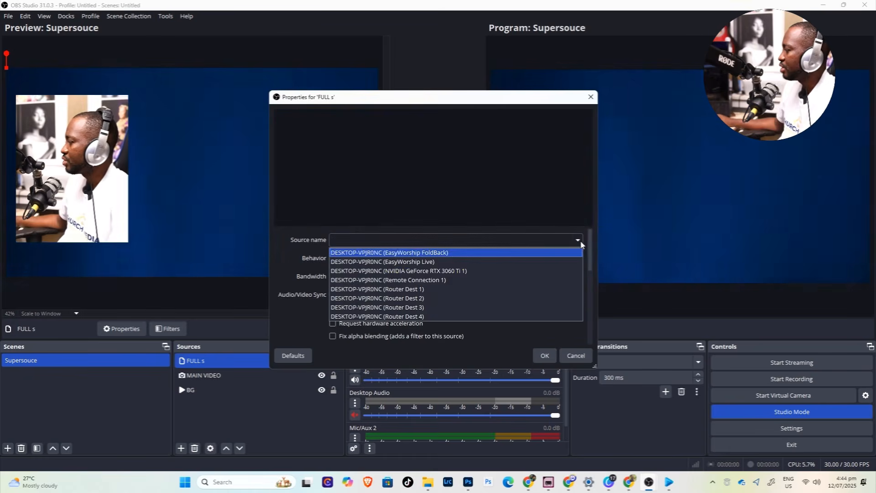
click(410, 253)
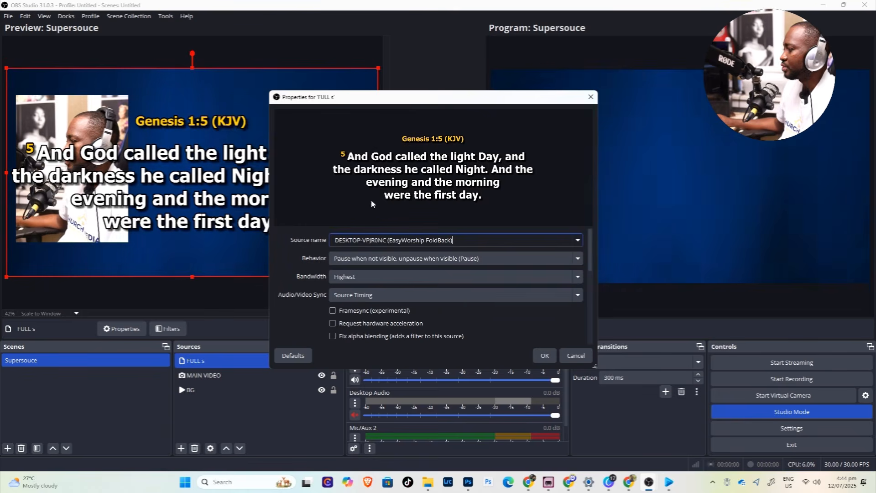
scroll(288, 312, down, 2)
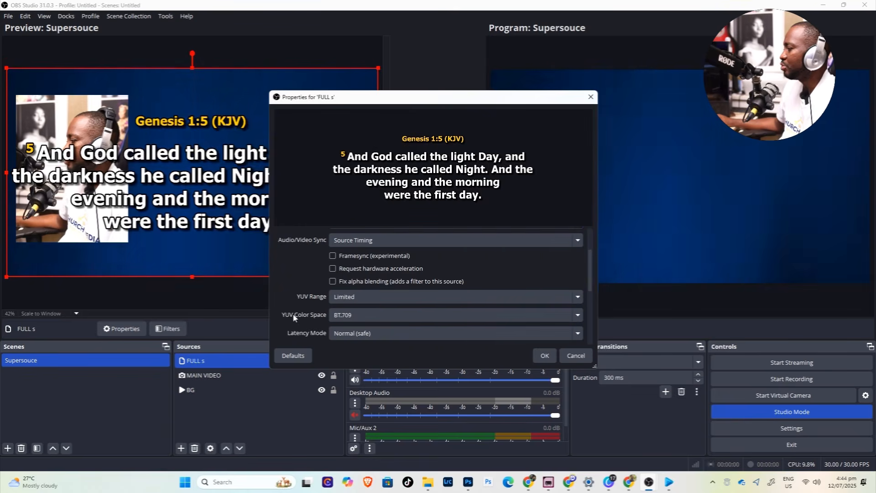
click(544, 356)
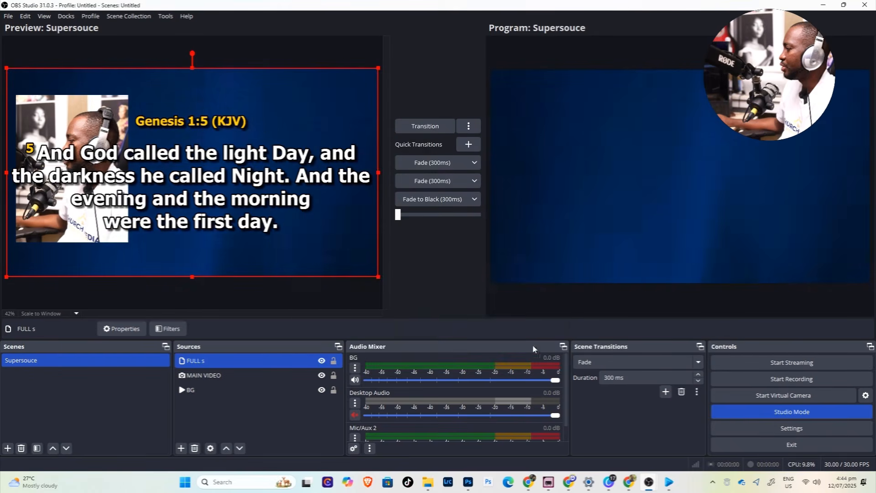
Shrink the FULL s verse, place it right of the camera, and transition to Program
drag(379, 67, 242, 149)
drag(153, 136, 282, 169)
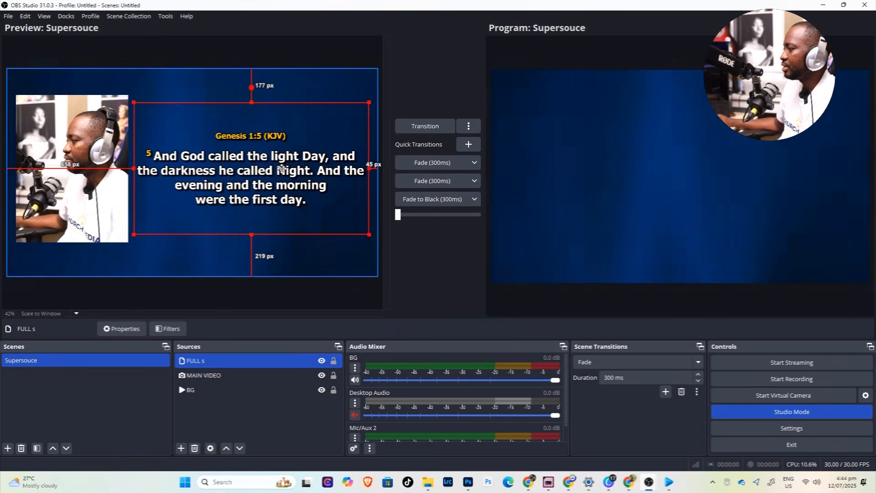
click(425, 126)
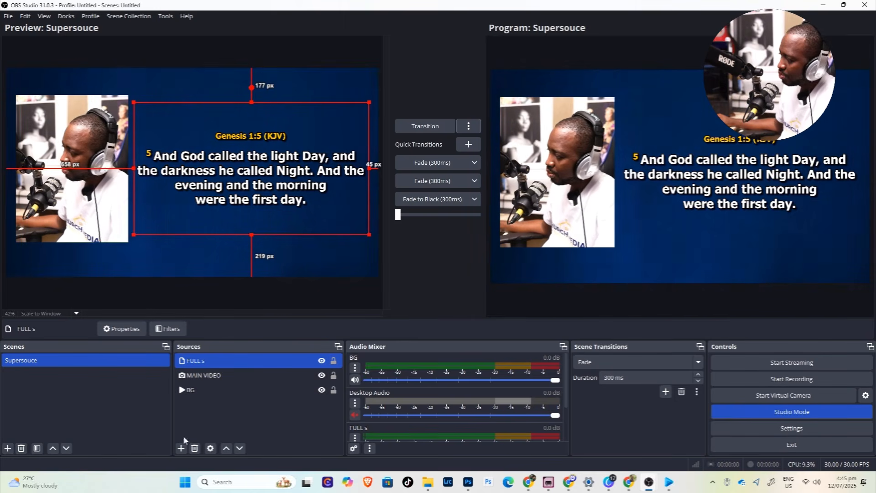
click(203, 375)
Add a SCRIPTURE BG media source that plays the 5.mp4 bread-and-chalice video
click(182, 448)
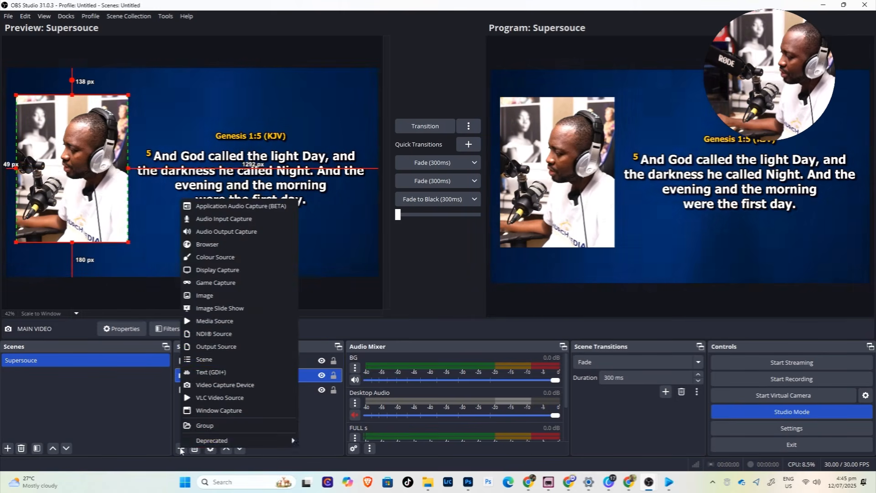
click(214, 321)
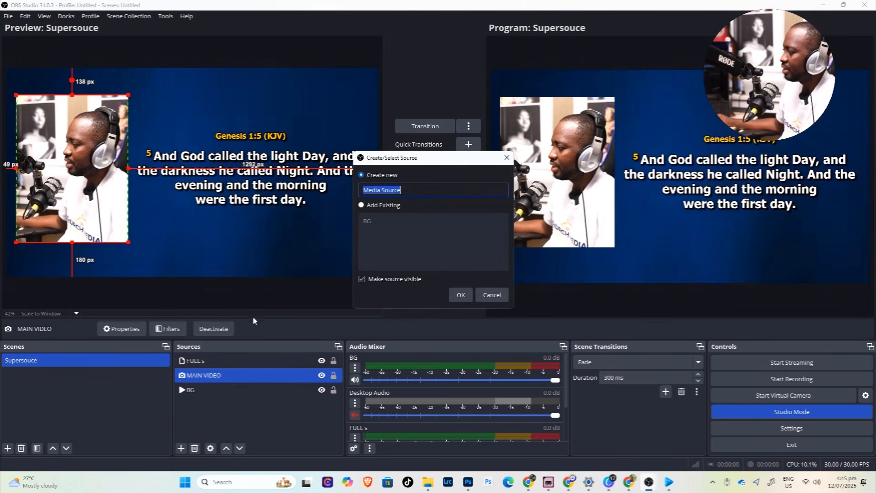
text(scRIPTURE)
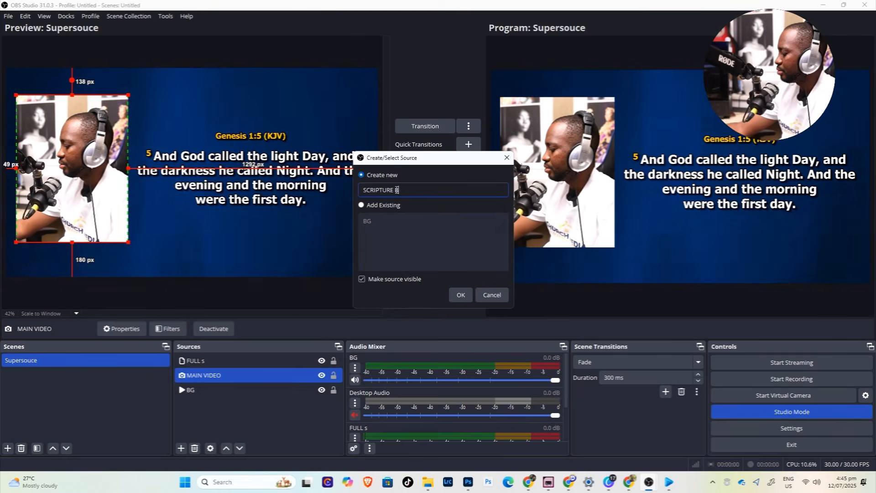
click(461, 296)
click(563, 252)
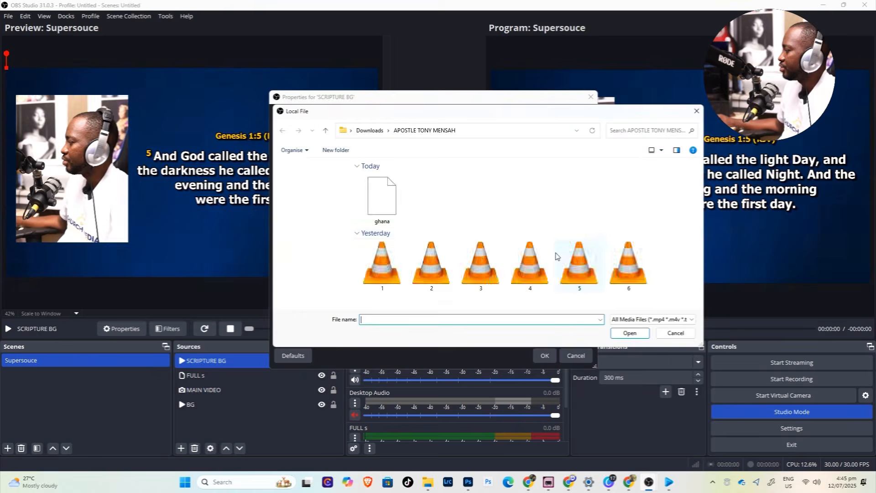
click(622, 333)
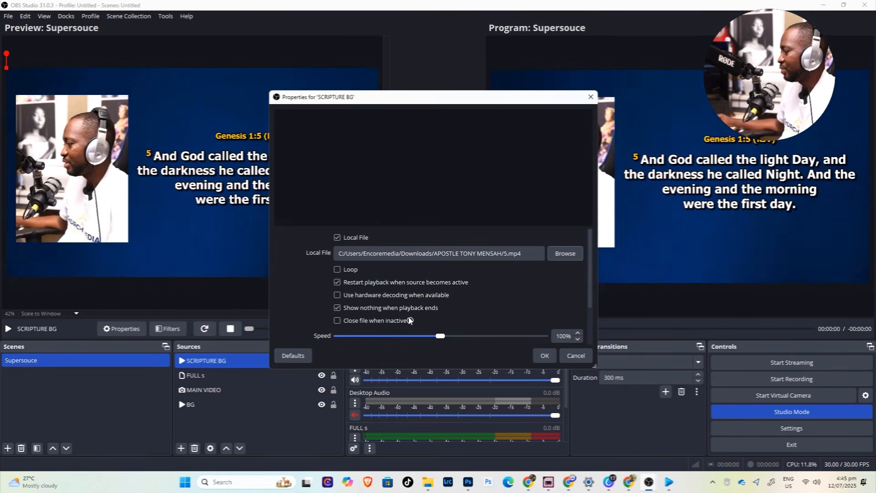
click(547, 355)
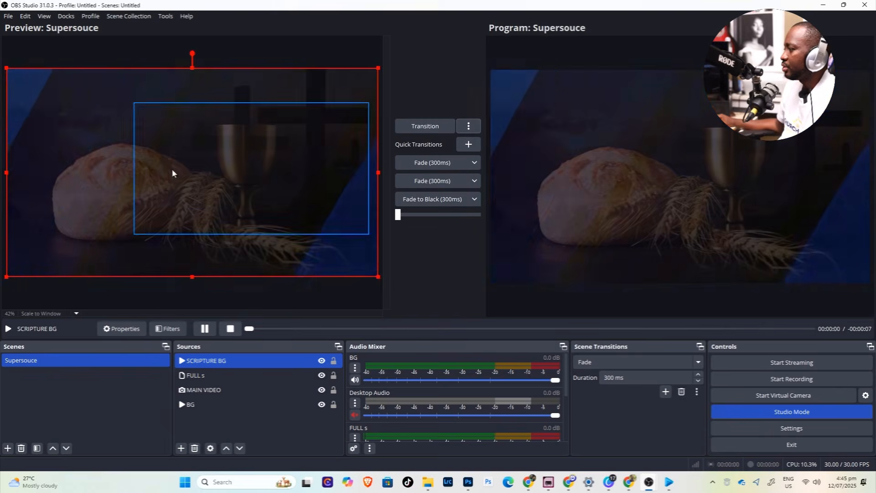
Resize SCRIPTURE BG into the box right of the camera and line up the camera on the left edge
drag(378, 276, 238, 214)
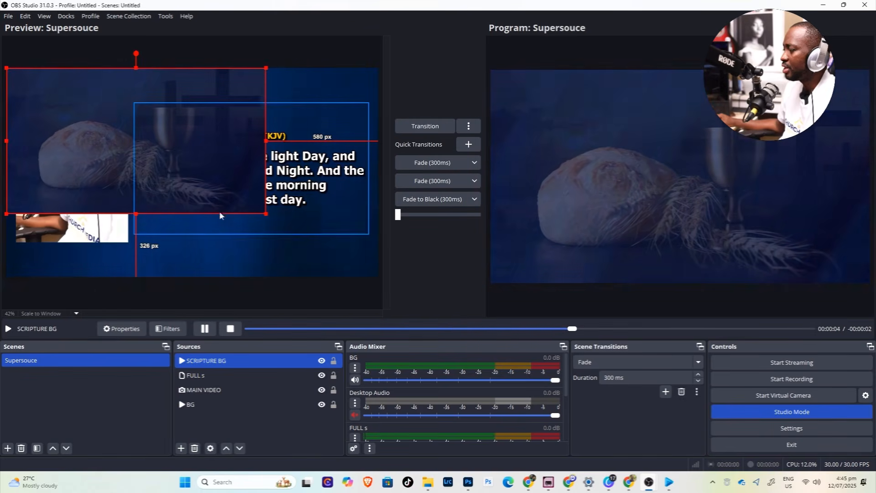
drag(265, 216, 232, 196)
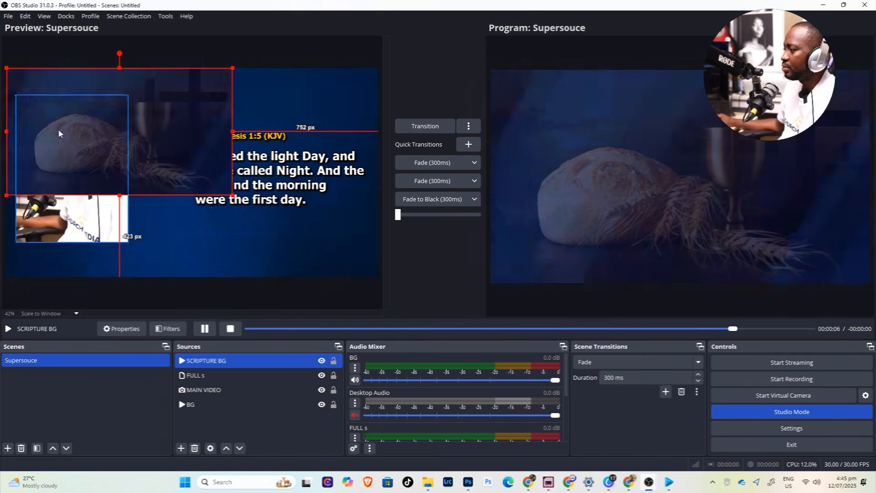
drag(160, 127, 280, 151)
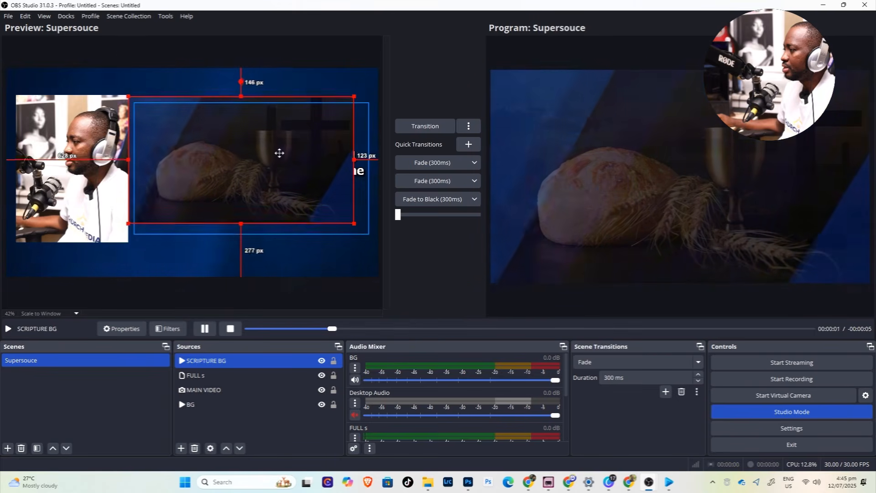
drag(354, 221, 365, 243)
drag(126, 107, 104, 121)
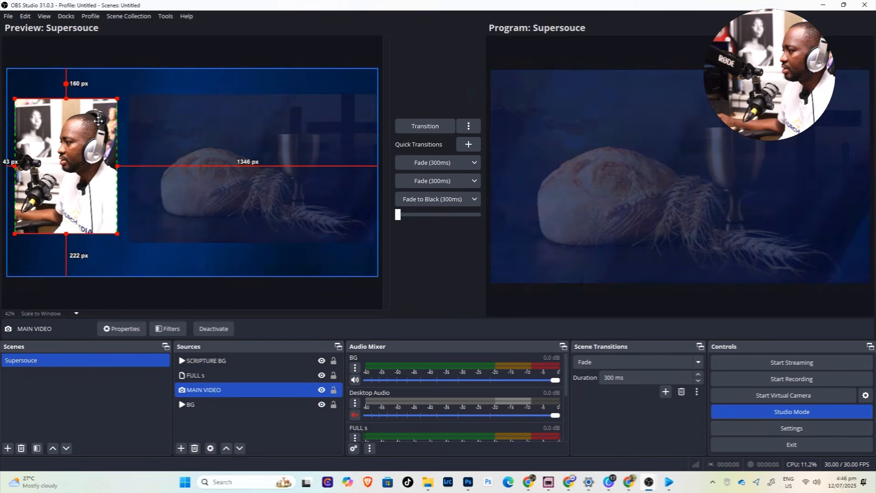
click(178, 131)
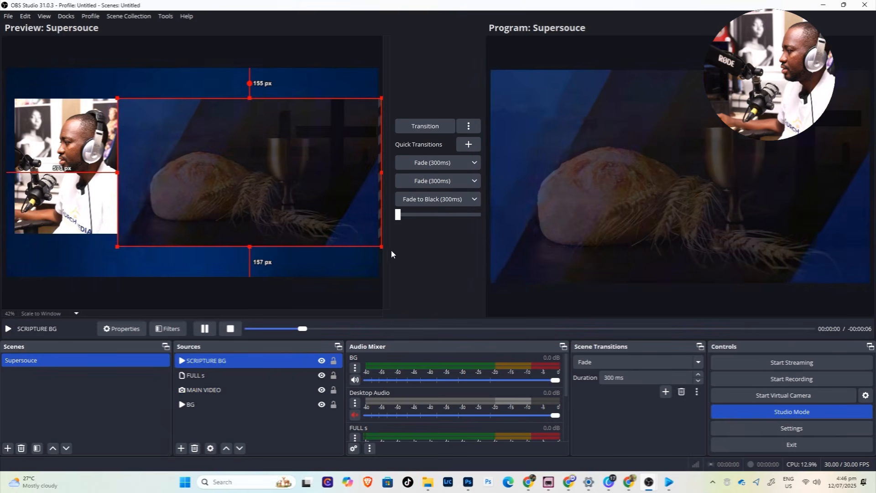
drag(381, 246, 361, 235)
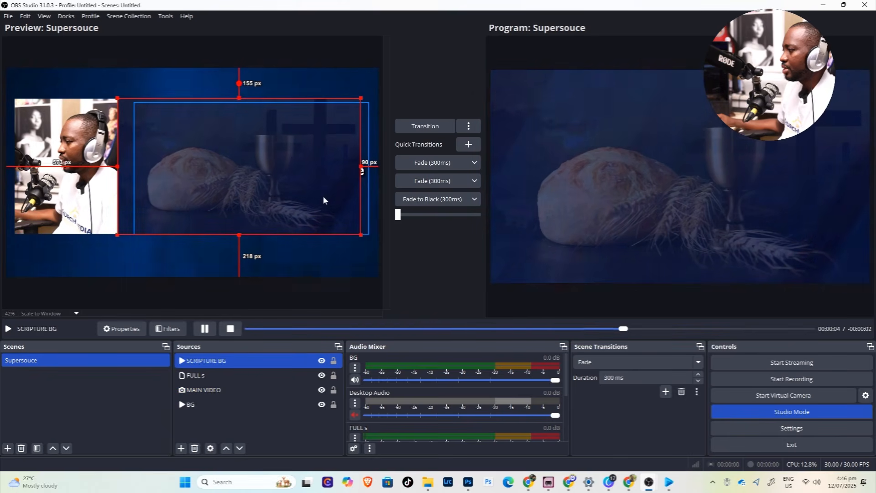
drag(325, 198, 333, 196)
drag(110, 193, 118, 193)
Place SCRIPTURE BG beneath the FULL s scripture verse layer and send the scene to Program
click(148, 256)
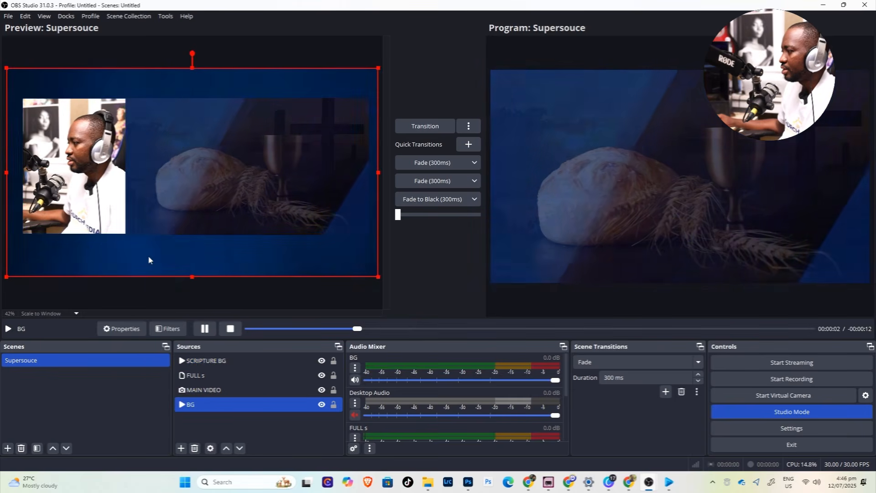
click(183, 179)
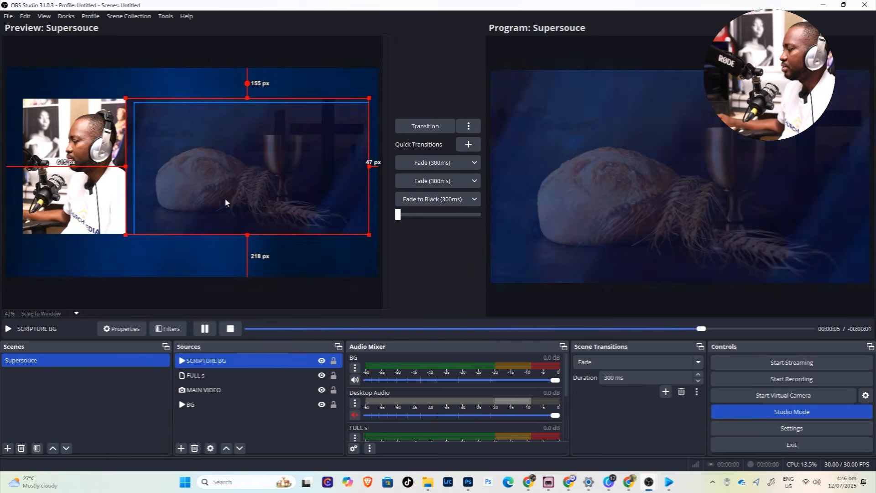
drag(206, 361, 208, 382)
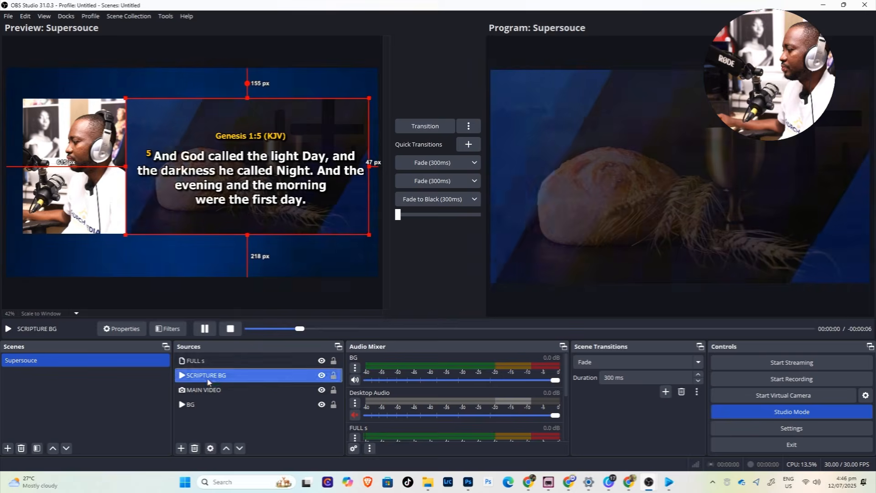
click(429, 127)
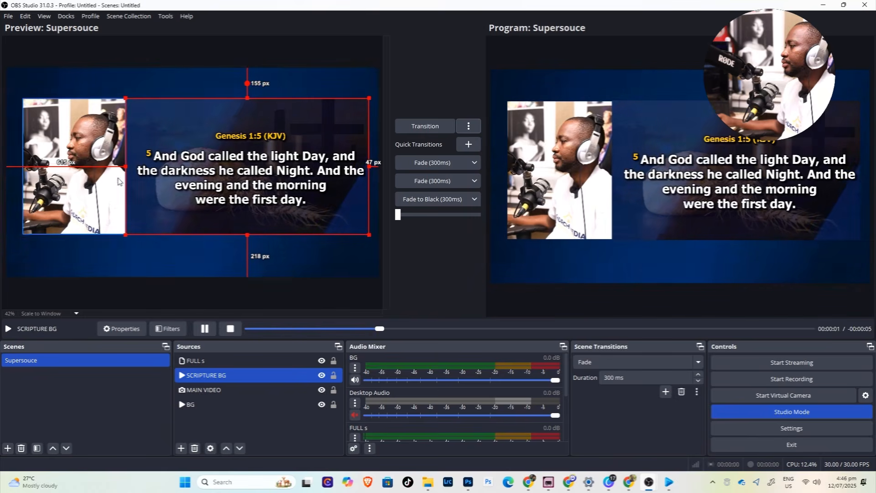
ctrl+click(206, 366)
click(207, 367)
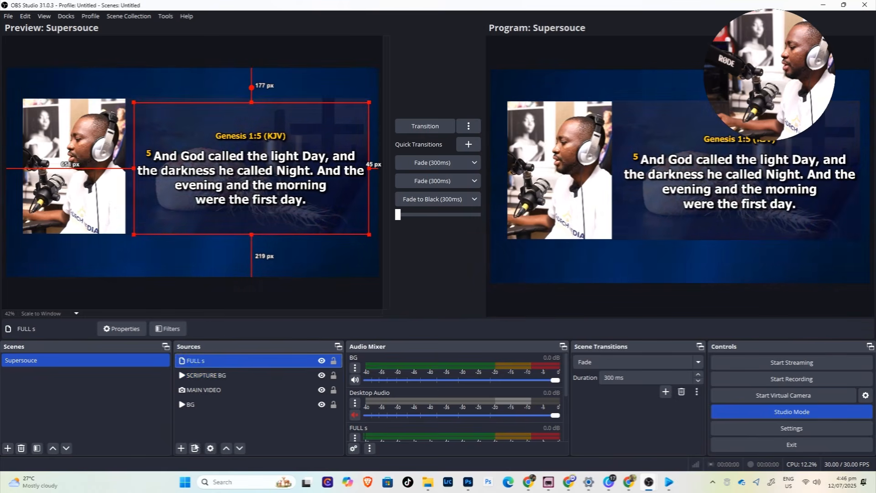
click(181, 450)
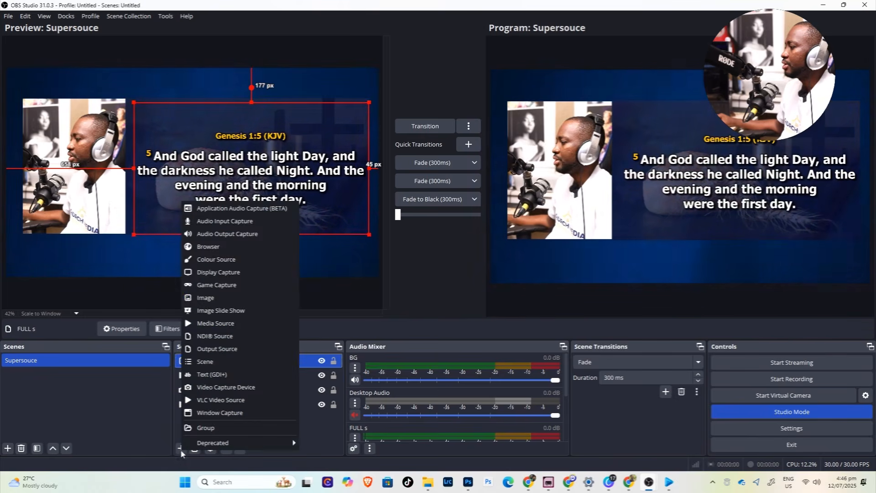
Add a LOGO image source using COP-LOGO-2-1, shrink it to the top centre, and send it live
click(209, 297)
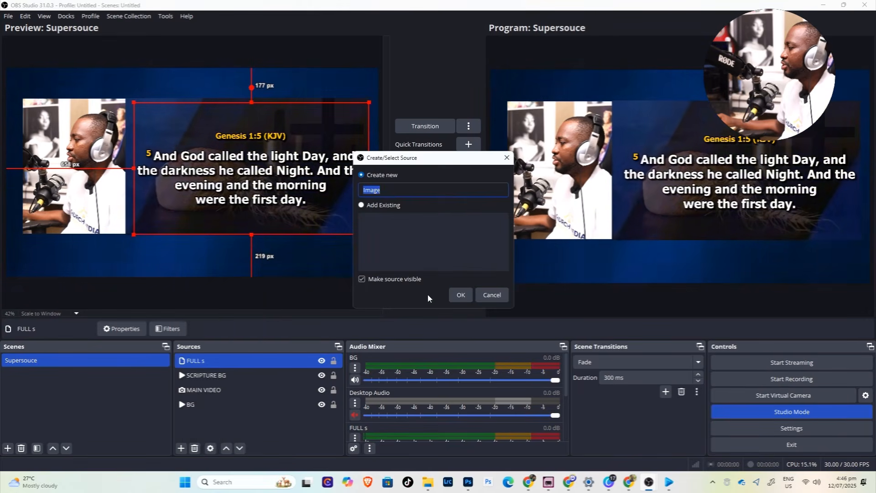
text(LOGO)
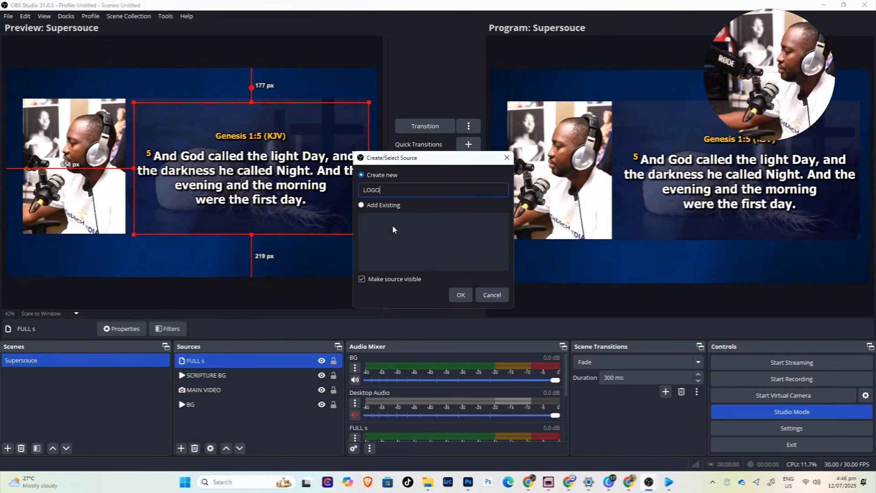
click(460, 292)
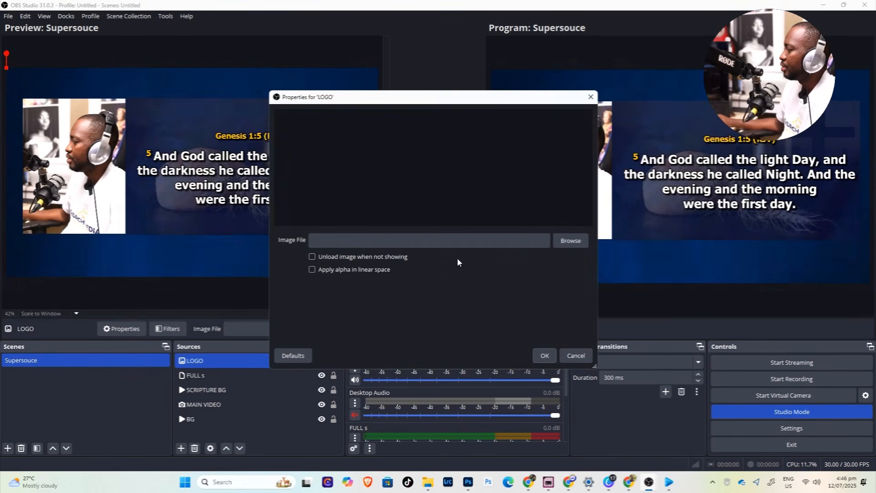
click(556, 242)
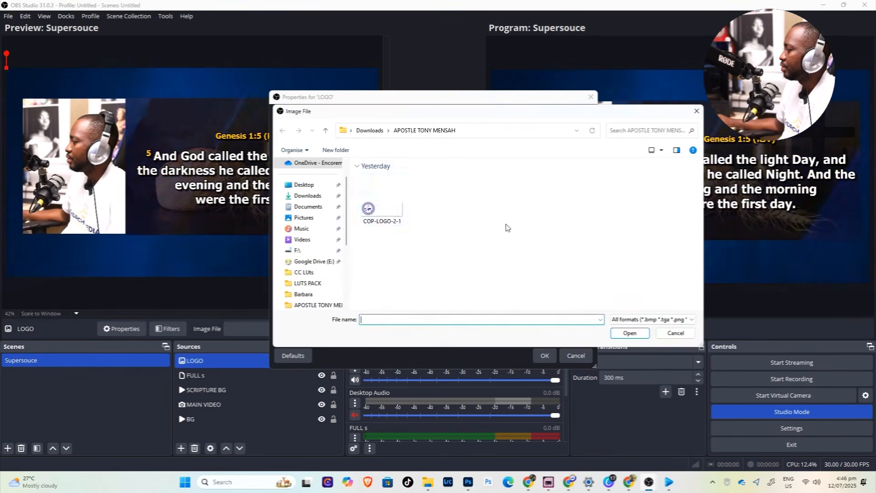
click(380, 216)
click(628, 332)
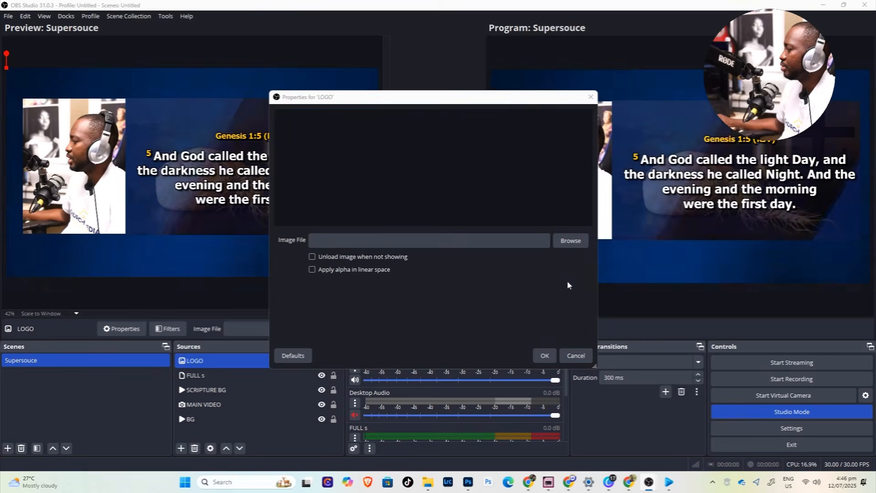
click(544, 355)
drag(293, 169, 202, 83)
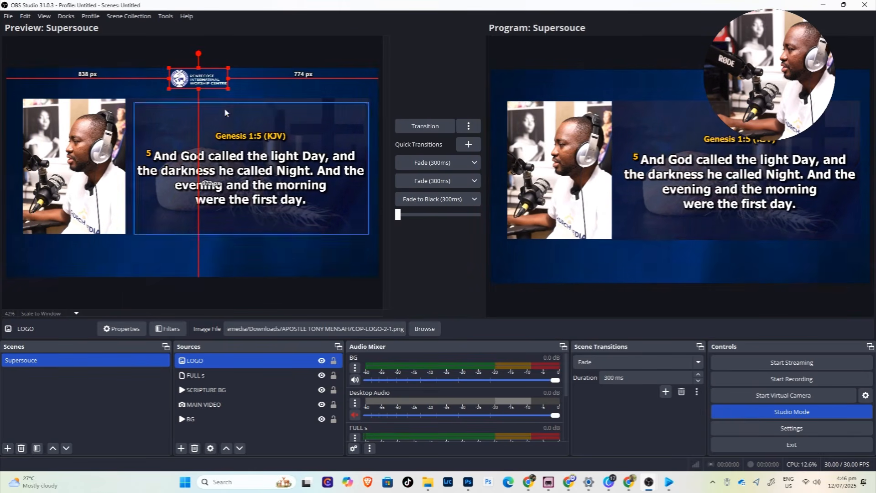
click(425, 126)
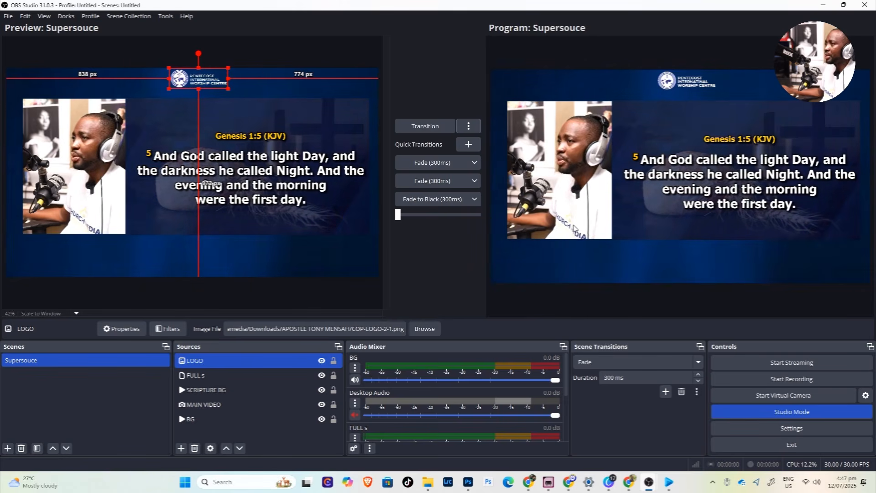
Add a LOWERTHIRD media source that plays the 3.mp4 green-screen lower-third video
click(181, 448)
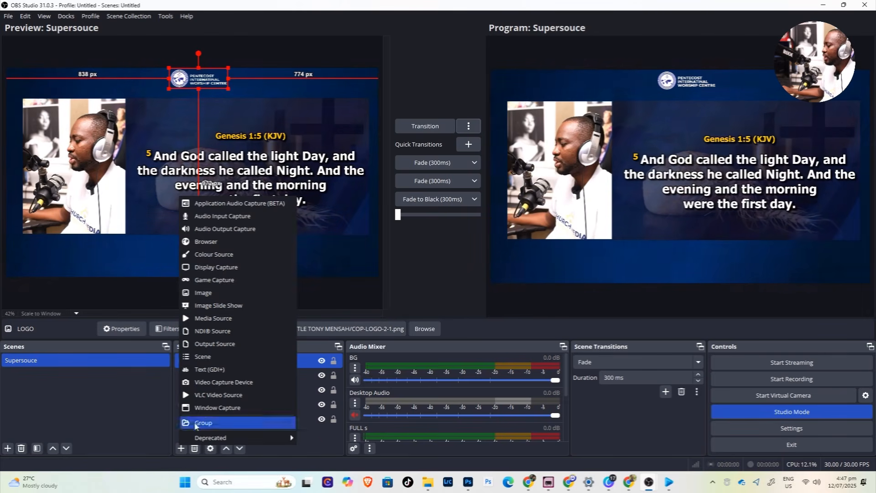
click(210, 318)
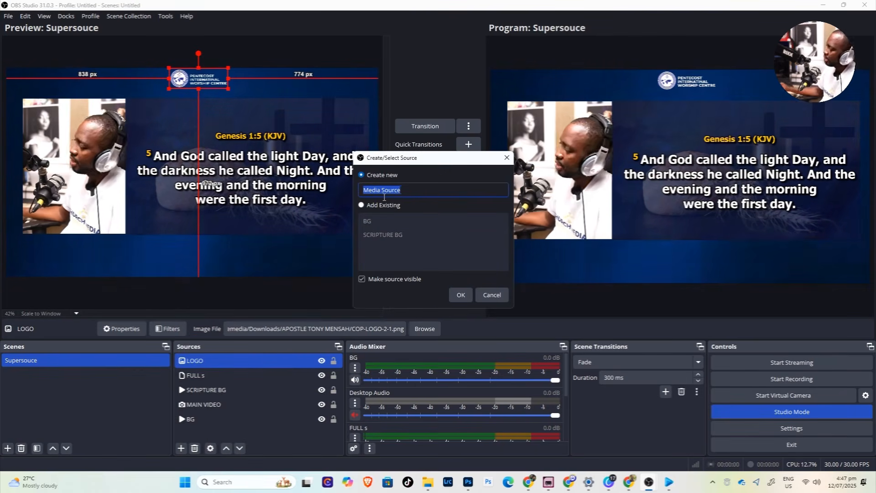
text(LO)
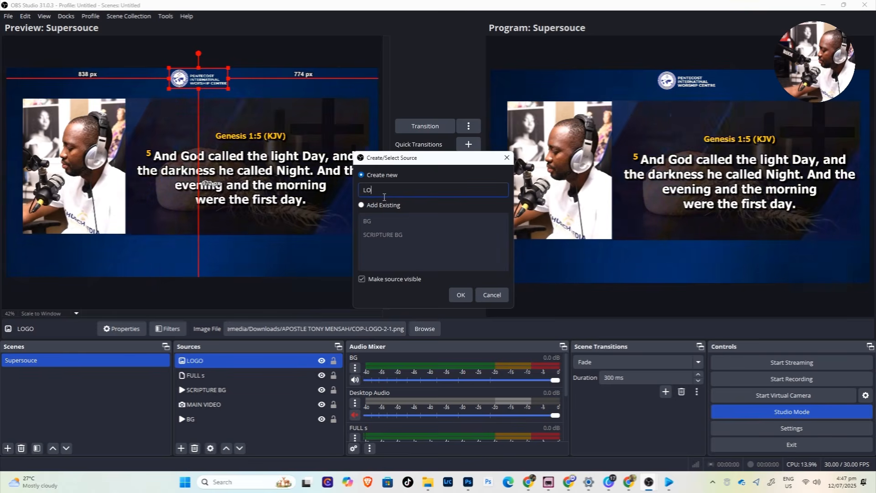
text(WERTH)
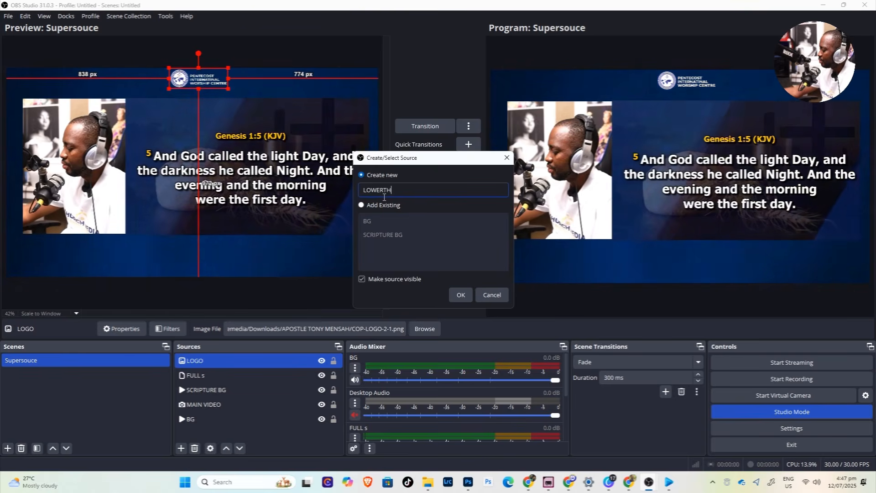
text(IRD)
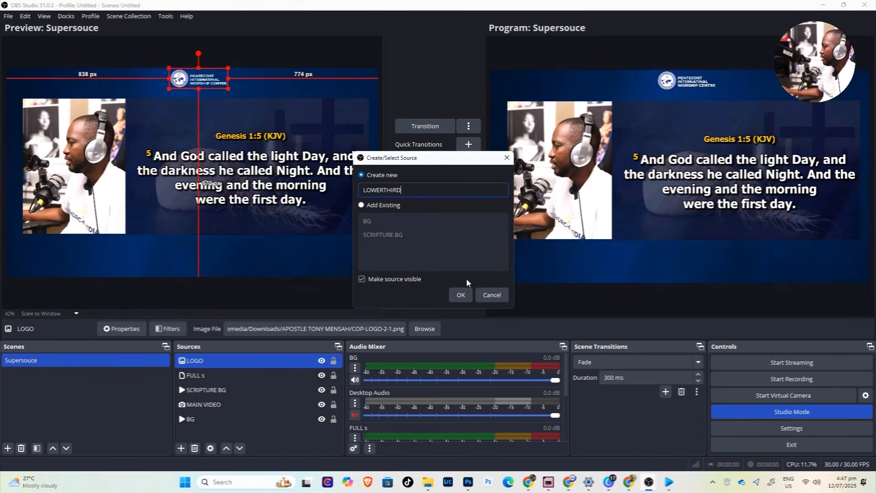
click(466, 294)
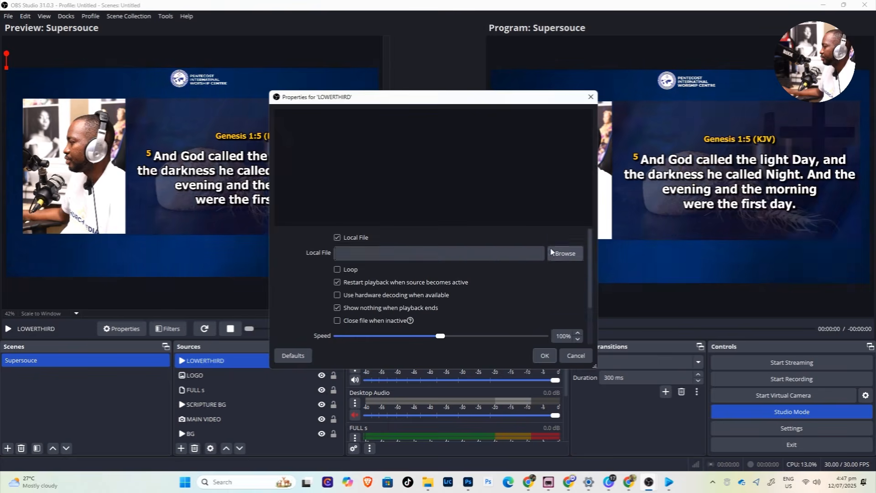
click(565, 254)
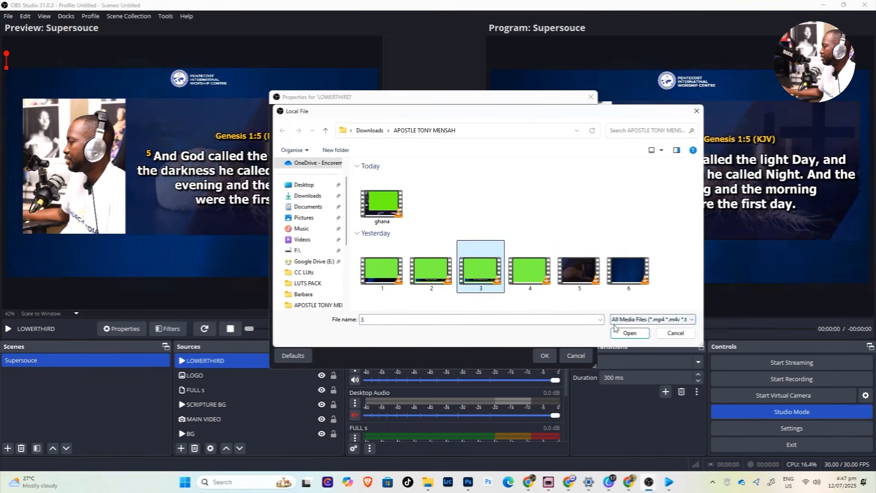
click(626, 333)
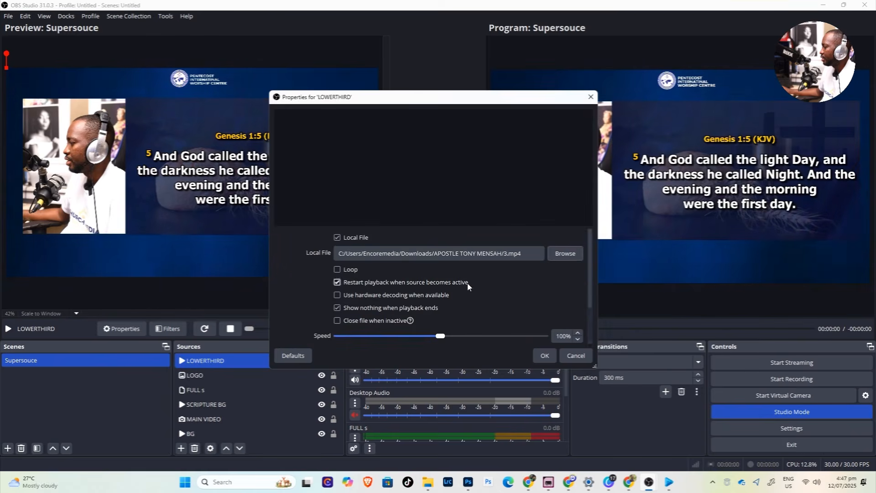
scroll(467, 278, down, 3)
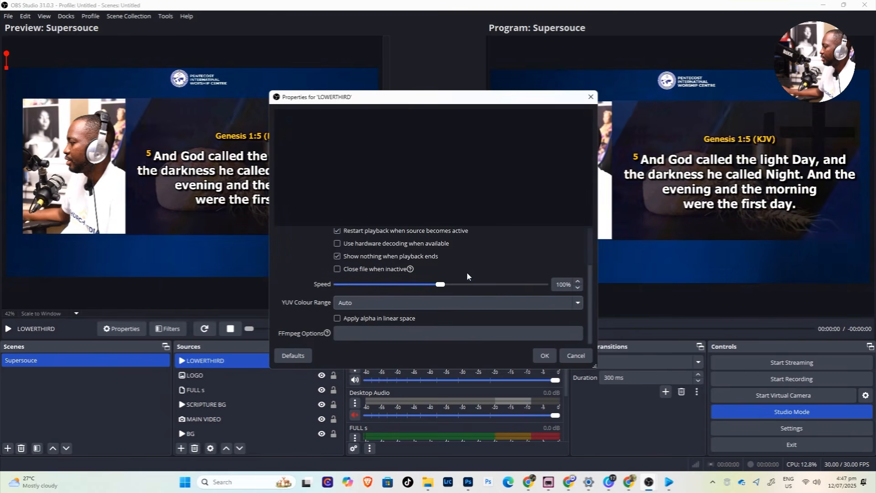
click(542, 361)
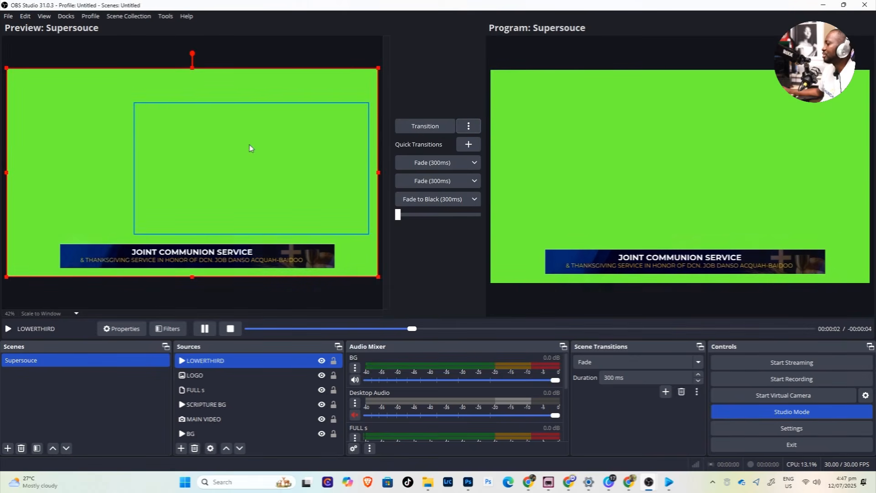
Restart the lower-third playback and turn on Loop in the LOWERTHIRD properties
click(245, 86)
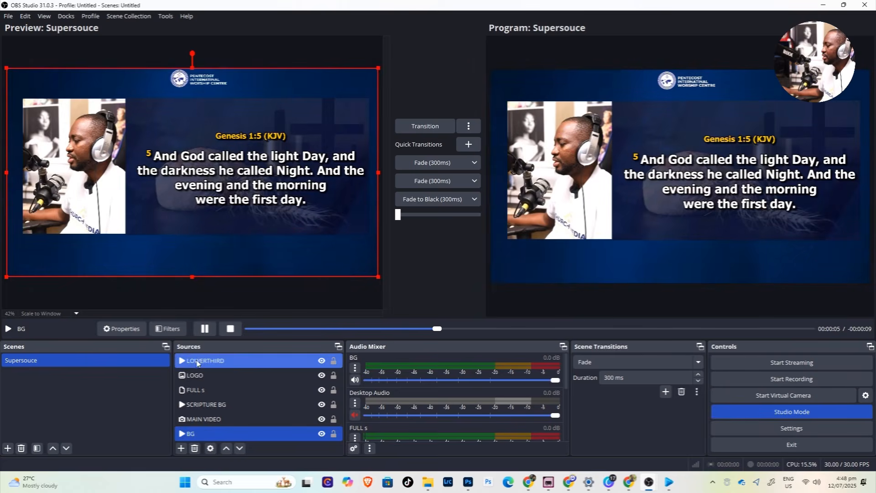
click(197, 362)
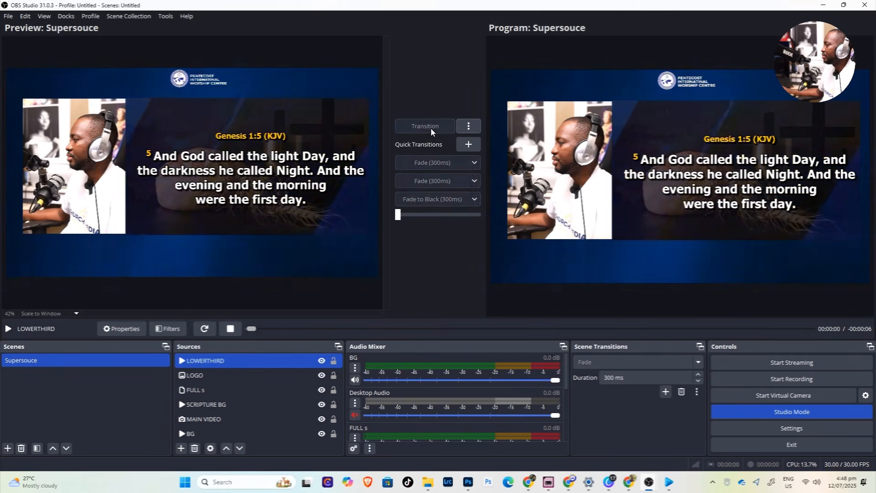
ctrl+click(218, 377)
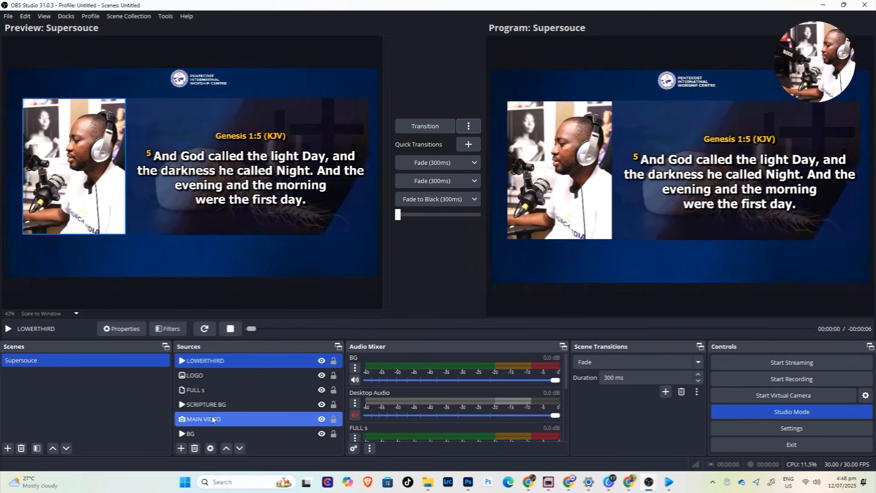
click(206, 363)
click(204, 331)
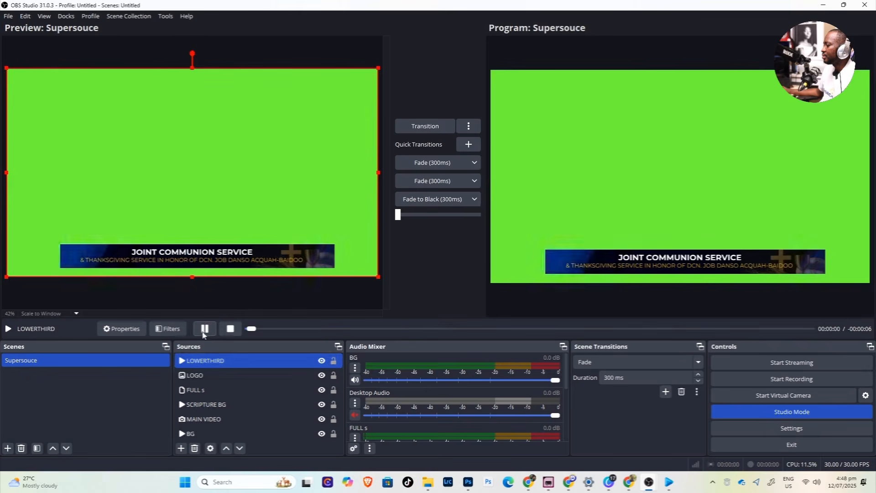
double_click(212, 362)
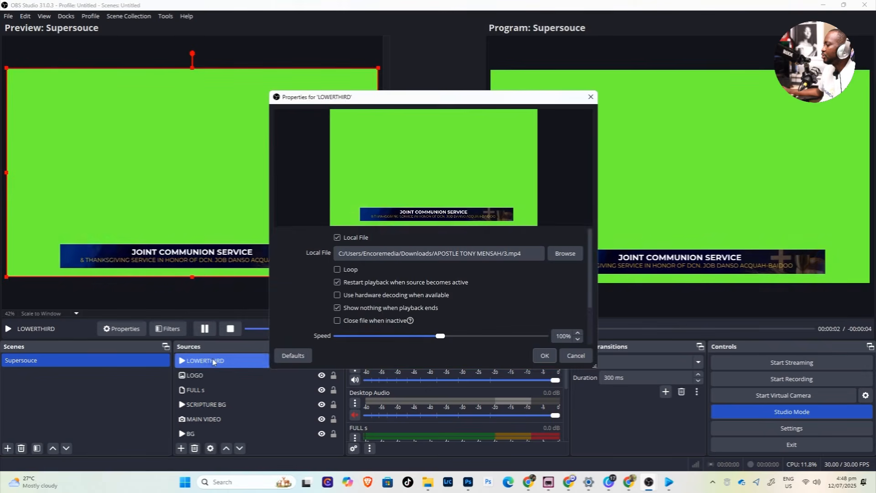
click(545, 356)
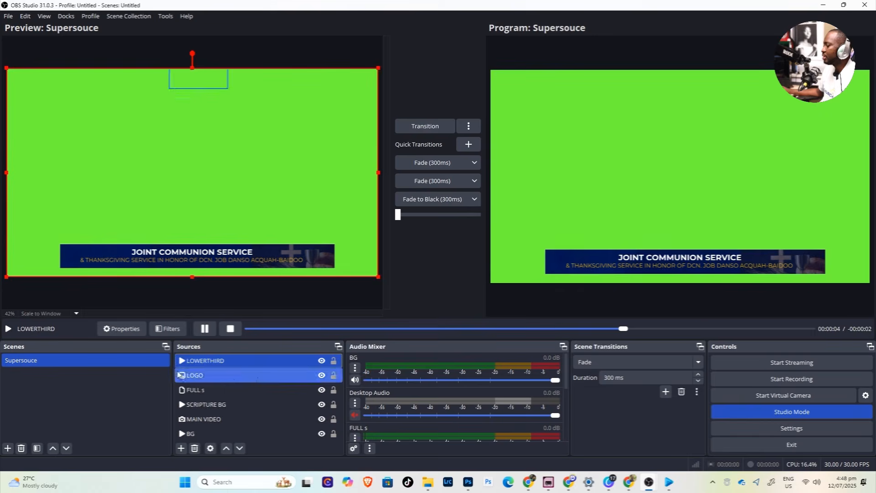
Add a Chroma Key filter to LOWERTHIRD, keeping the default Green key colour
right_click(202, 364)
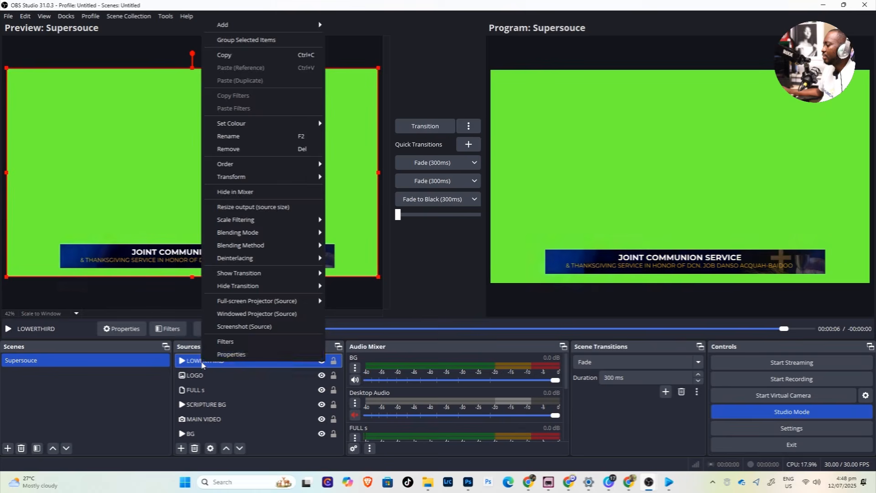
click(223, 342)
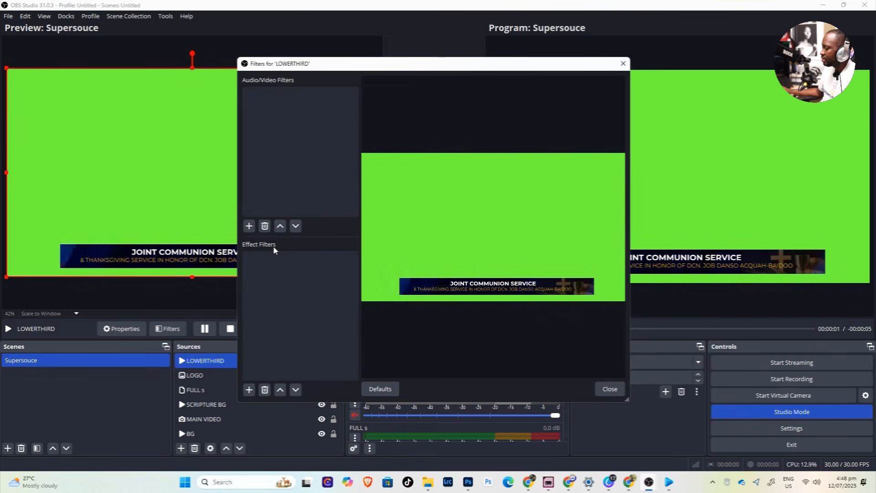
click(250, 390)
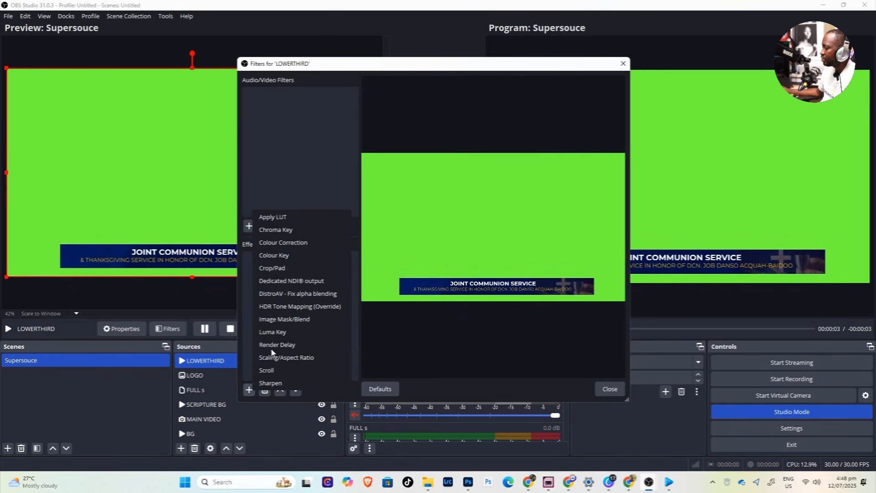
click(279, 231)
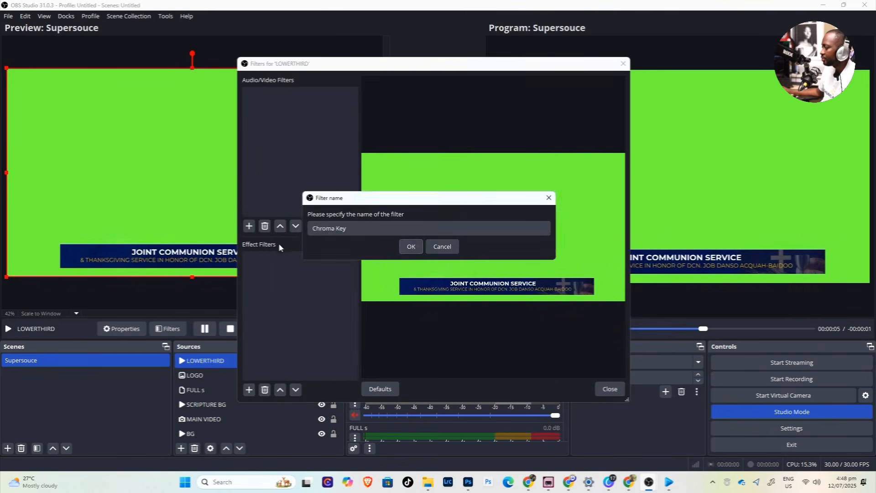
click(409, 244)
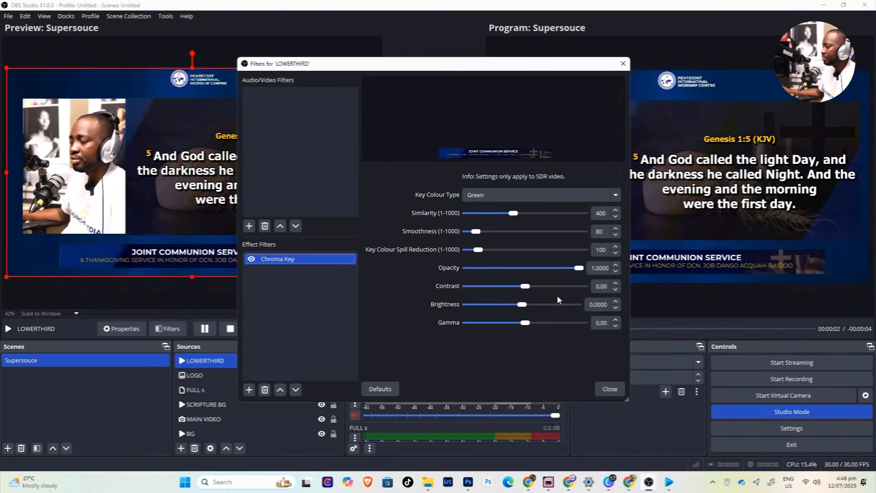
click(610, 389)
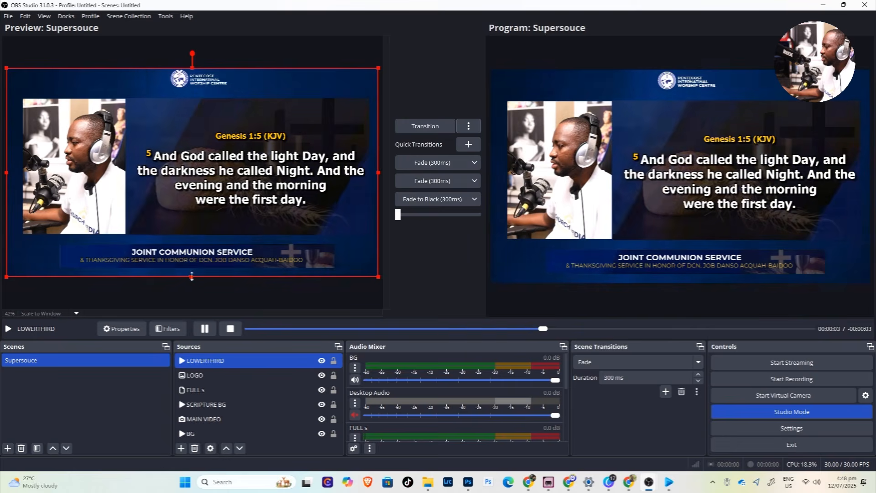
drag(194, 277, 228, 249)
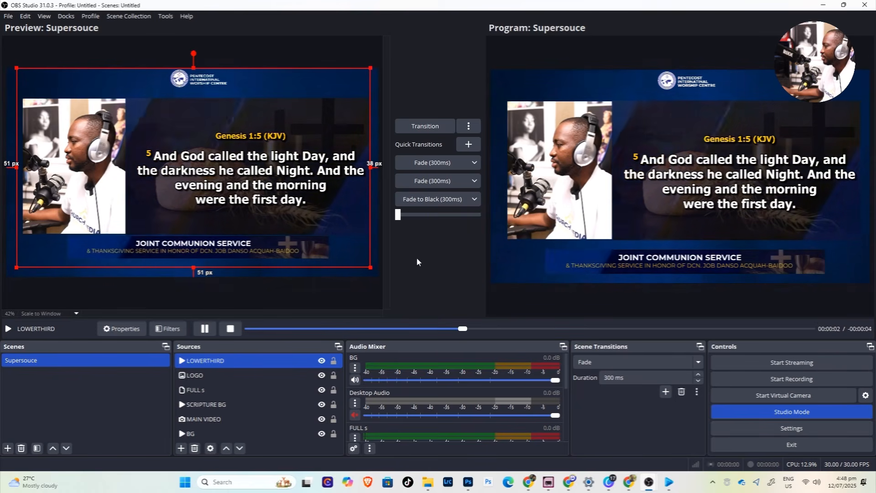
click(425, 126)
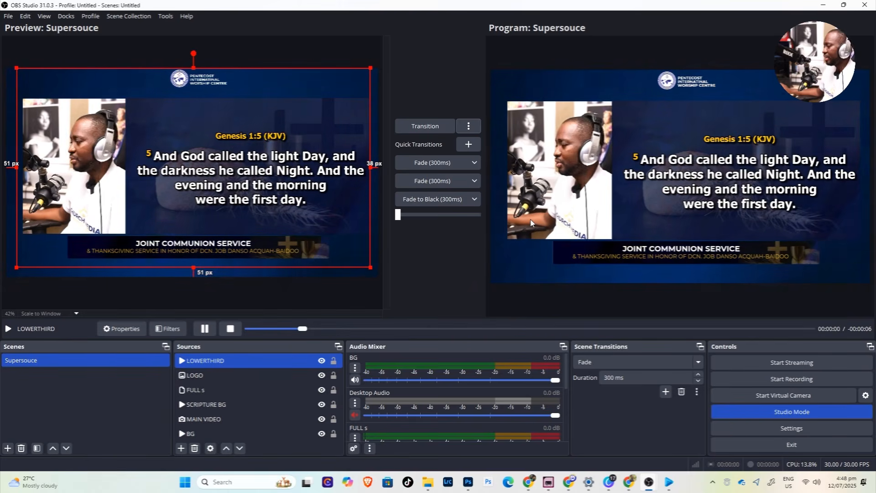
click(9, 16)
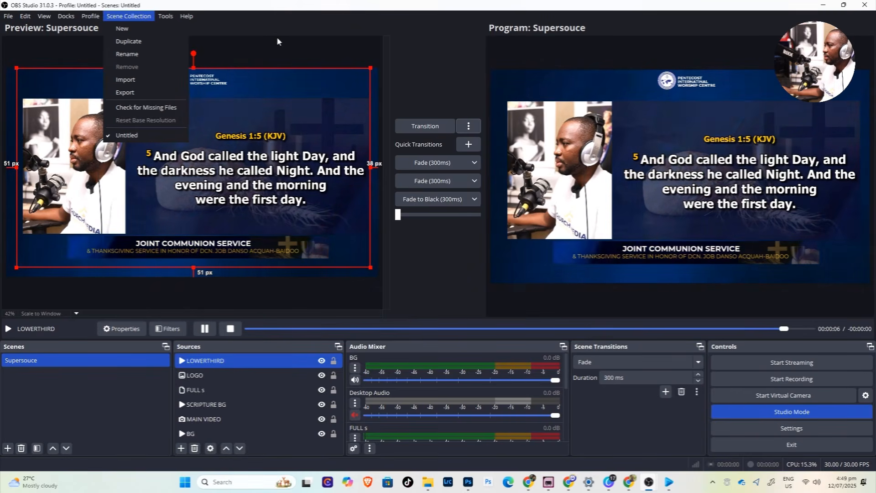
click(290, 57)
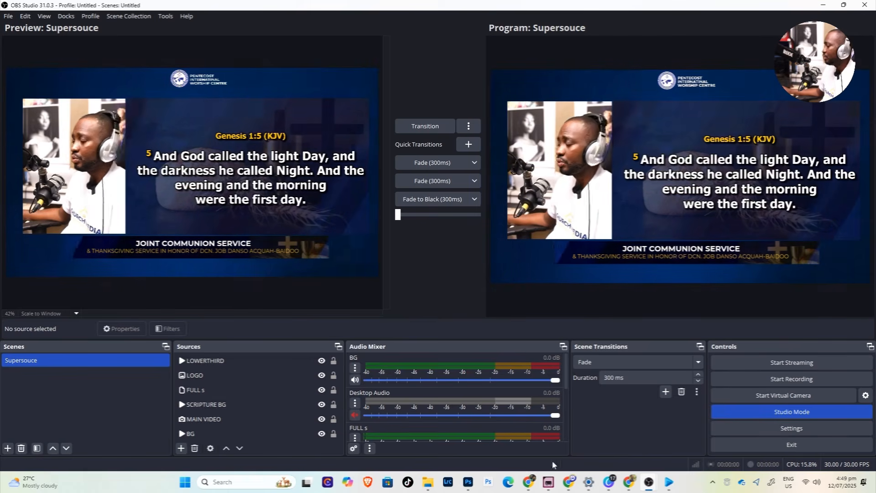
Load overlays.uno in a new Chrome tab
click(528, 482)
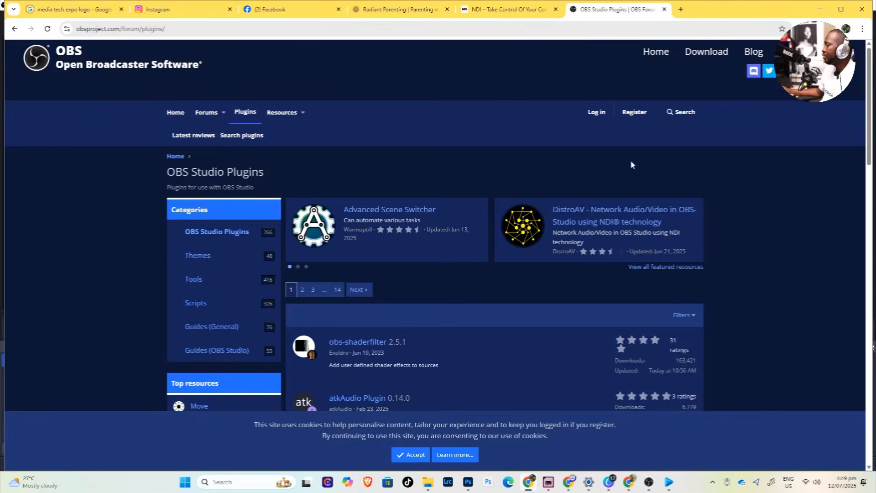
click(680, 9)
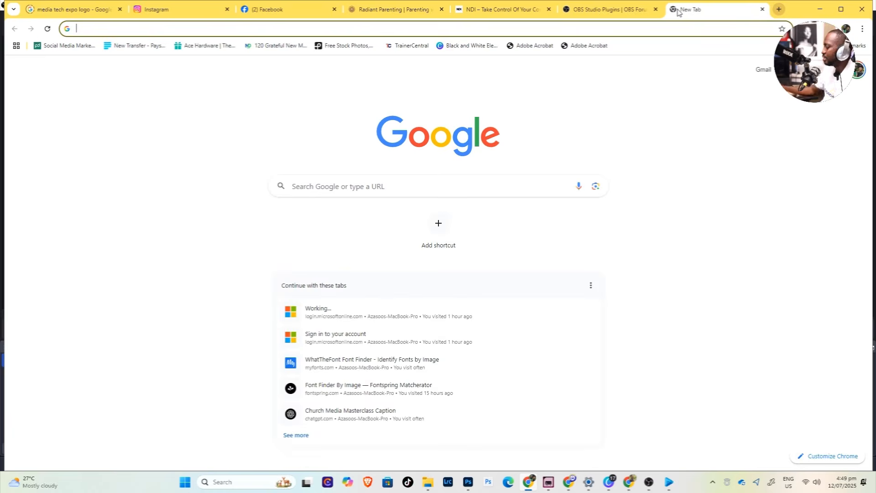
text(overl)
key(Return)
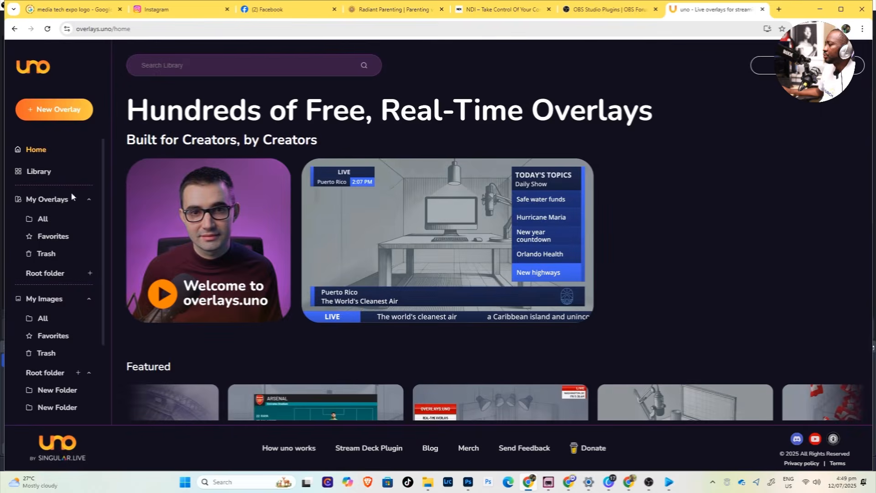
Filter the overlay library to Image Loop, Fullscreen and Lower Third, then show all my overlays
click(45, 174)
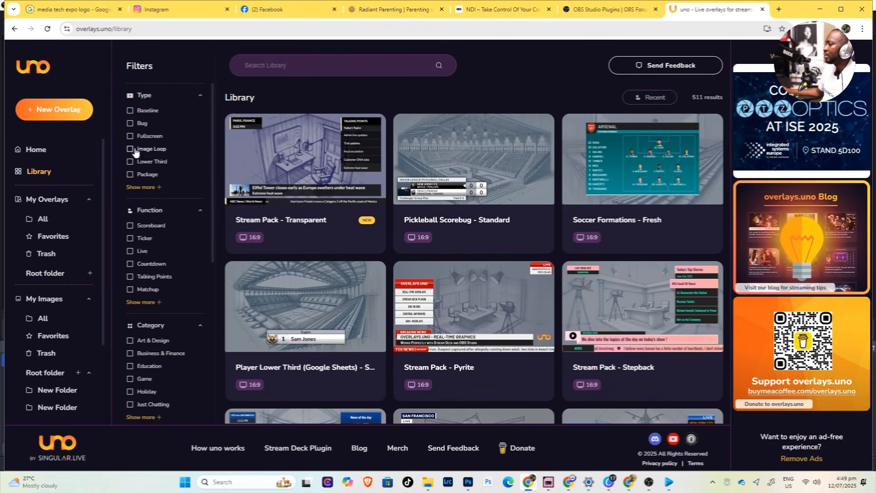
click(131, 150)
click(130, 136)
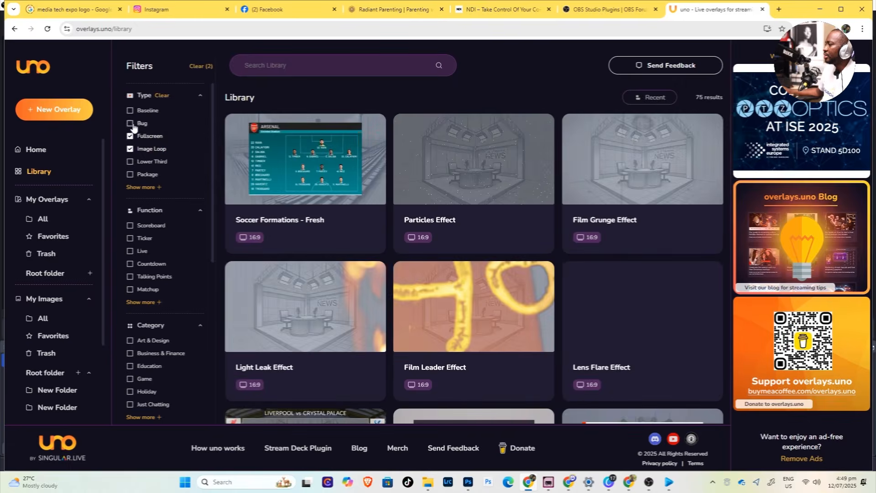
click(131, 162)
scroll(324, 228, down, 5)
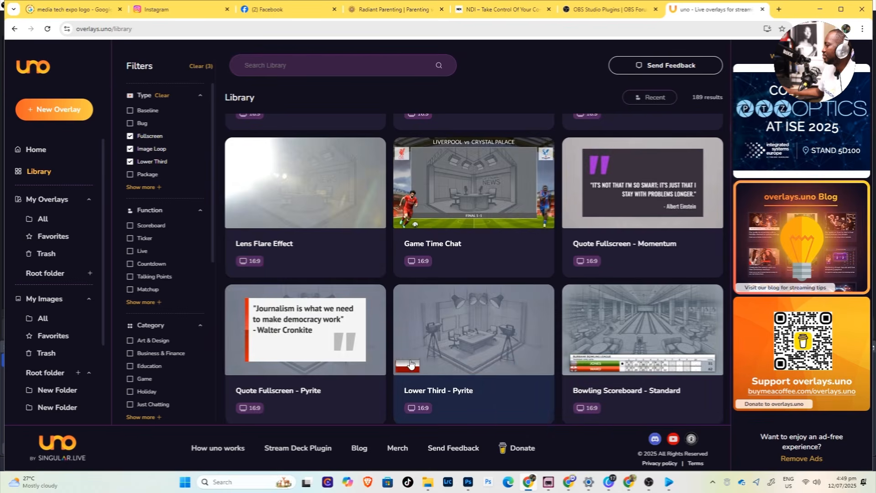
scroll(416, 358, down, 10)
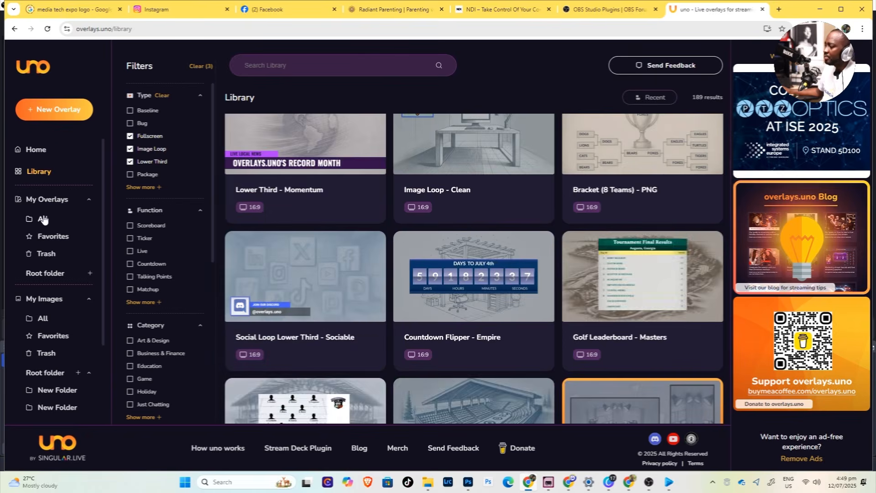
click(43, 221)
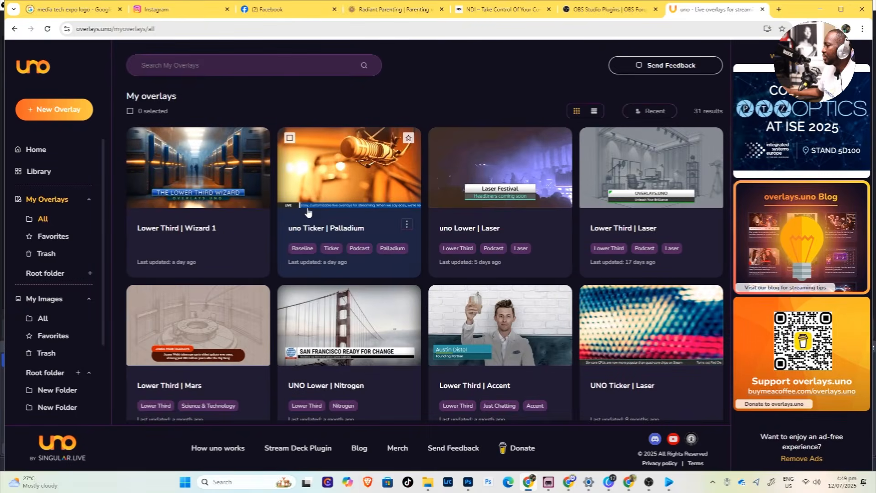
Copy the output URL of the uno Ticker | Palladium overlay and return to OBS Studio
click(327, 194)
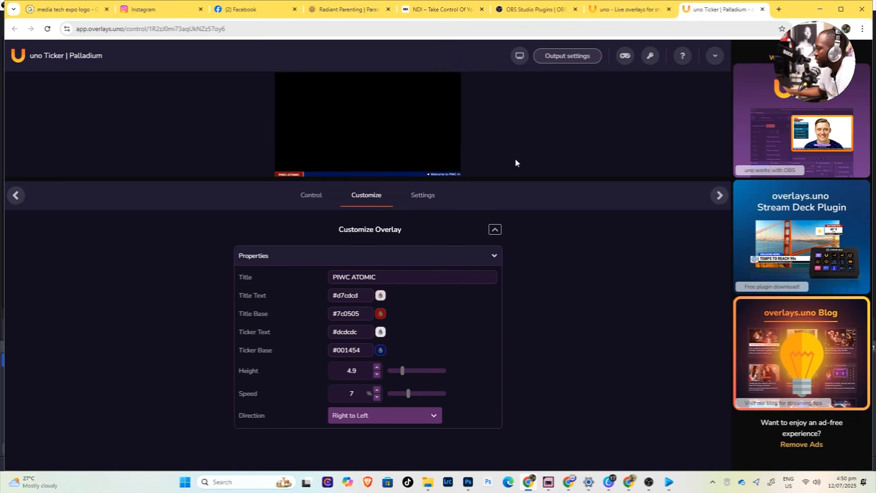
mouse_move(511, 63)
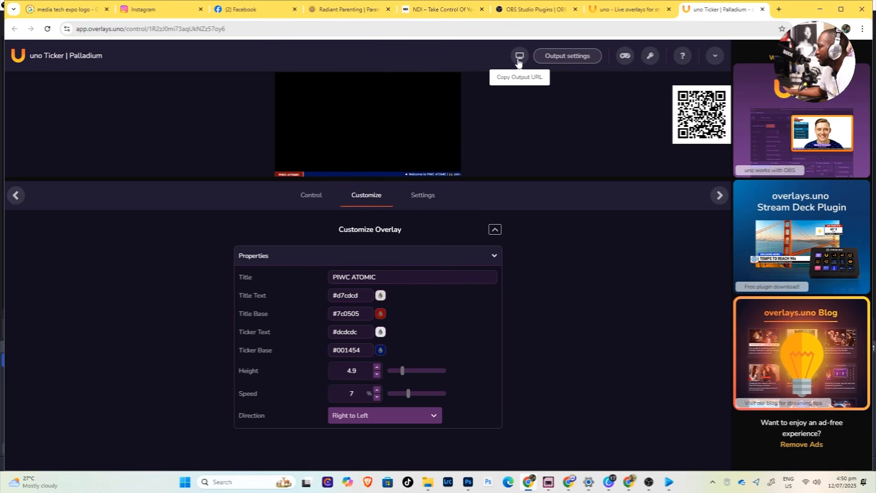
click(519, 57)
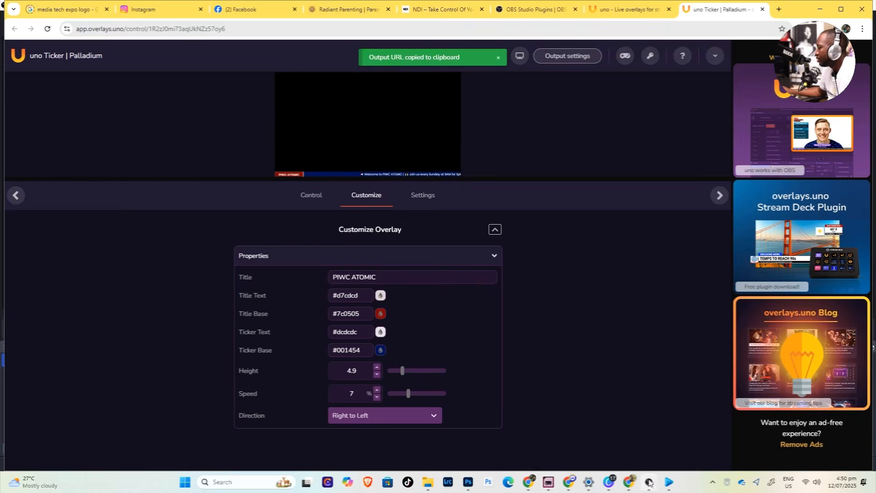
mouse_move(650, 483)
click(550, 436)
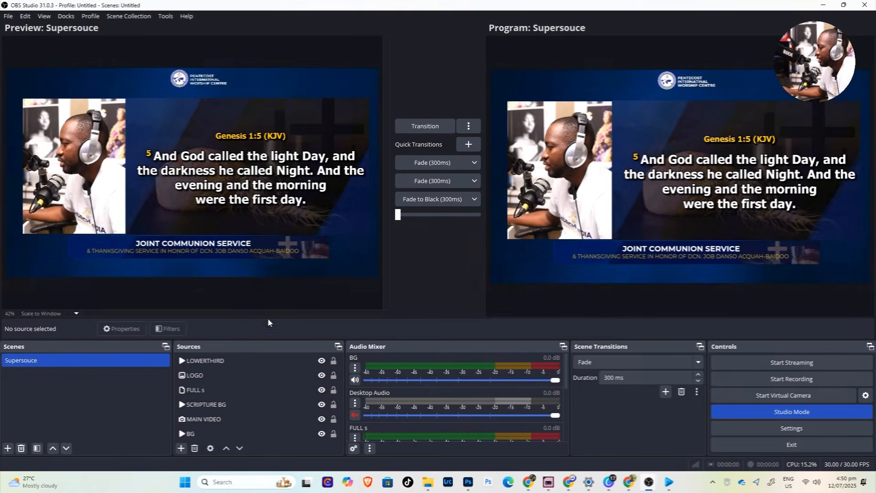
Create a new browser source named SCROLL
click(210, 362)
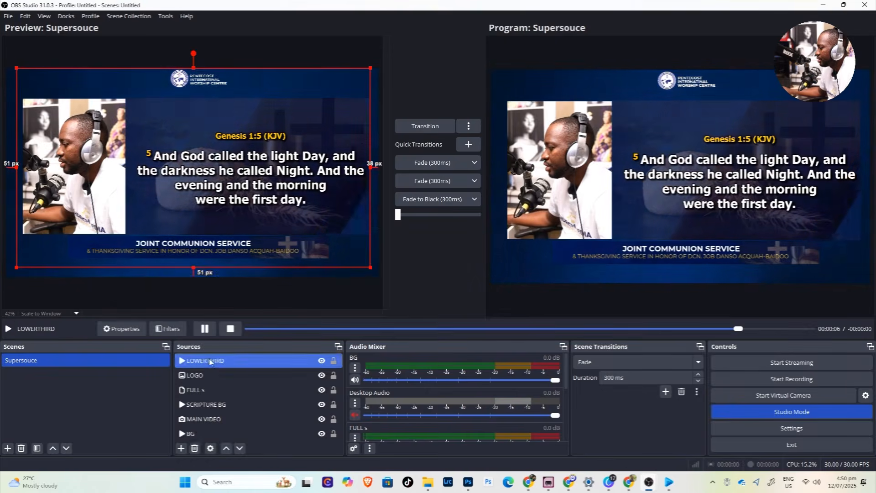
click(182, 449)
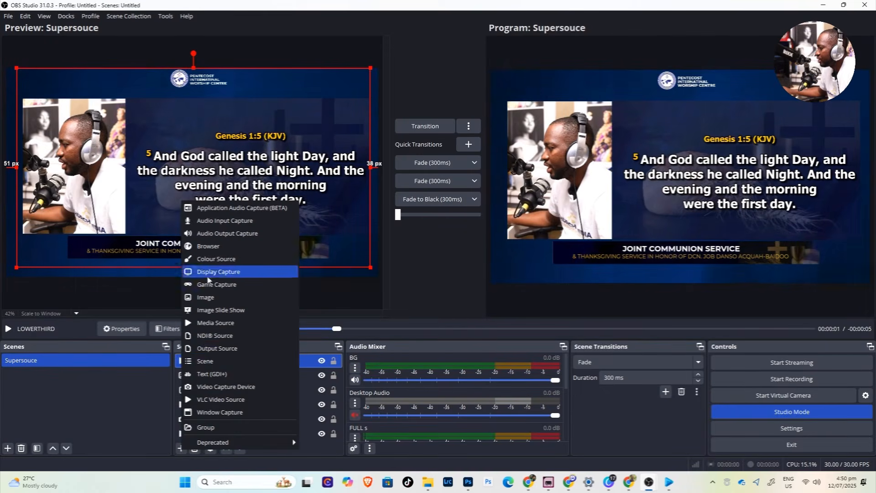
click(215, 247)
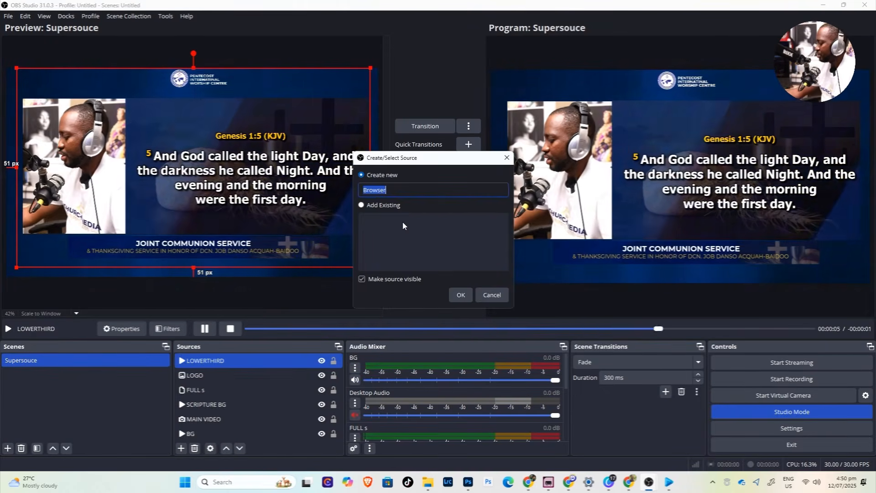
text(SCR)
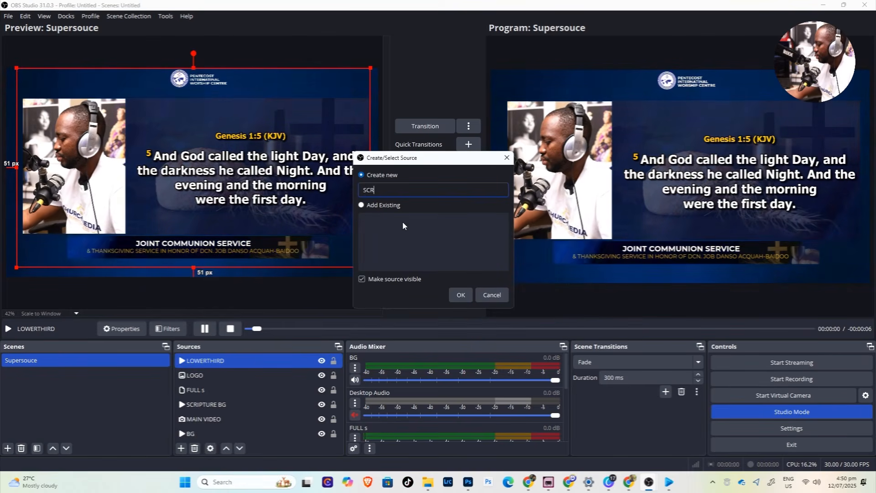
text(OLL)
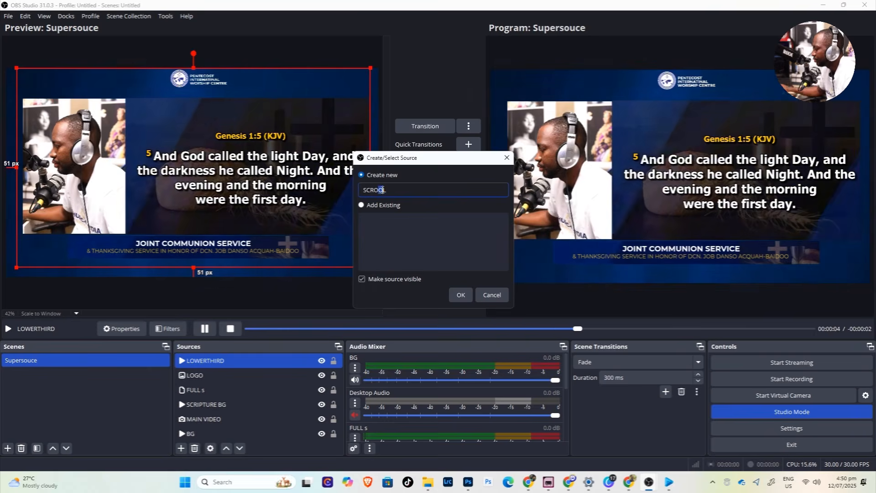
click(461, 295)
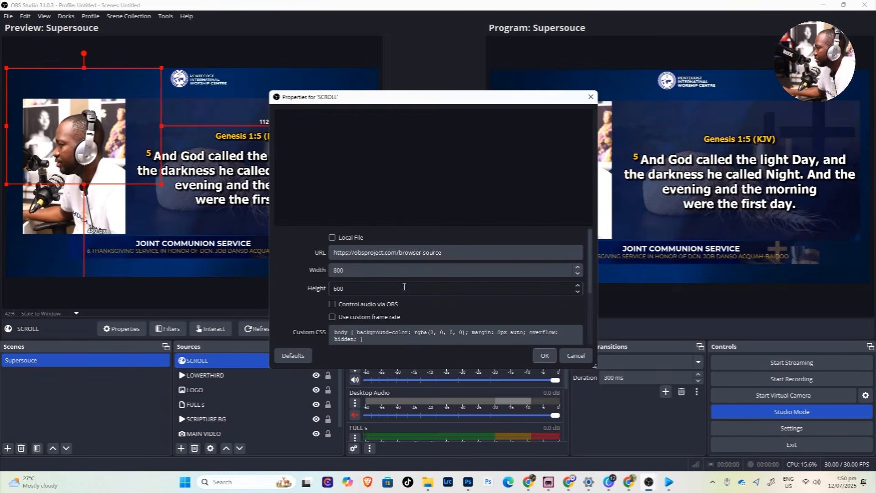
Paste the copied ticker link as the URL, set width 1920, and start entering height 1080
right_click(350, 250)
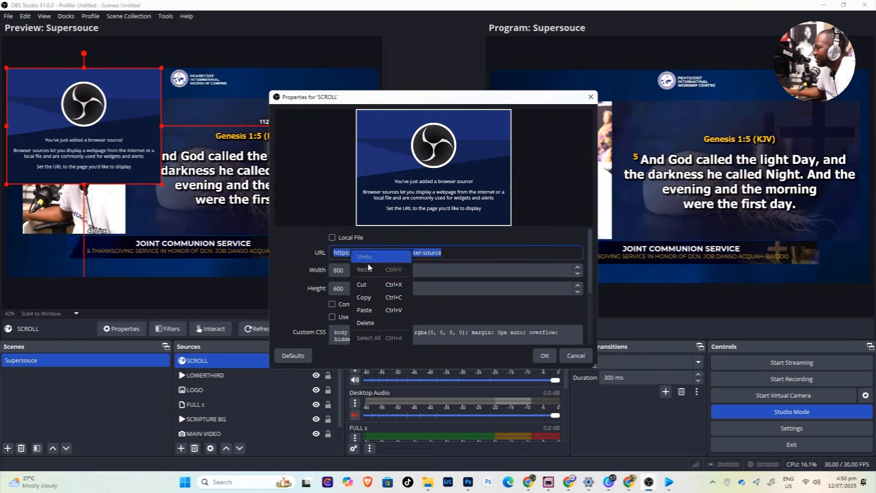
click(370, 310)
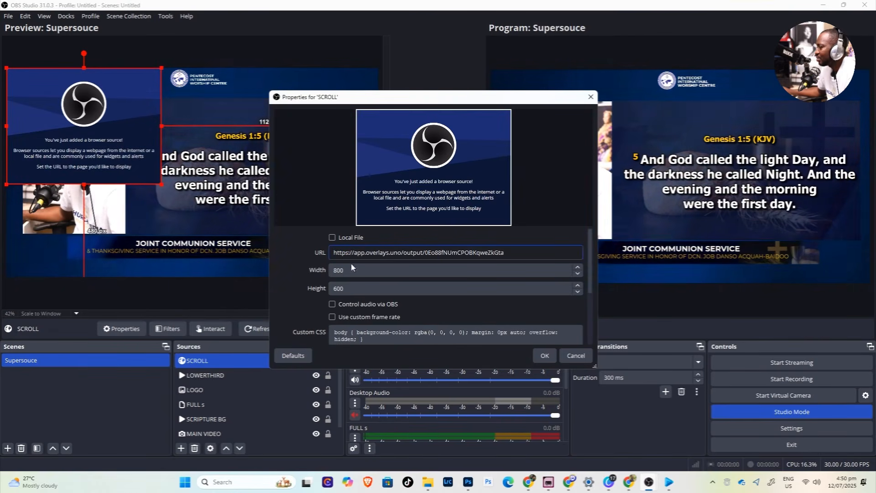
double_click(373, 268)
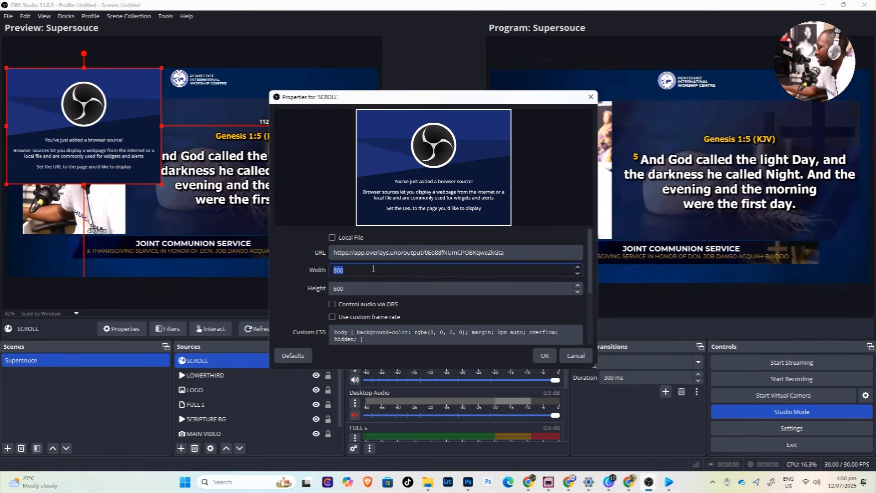
text(1920)
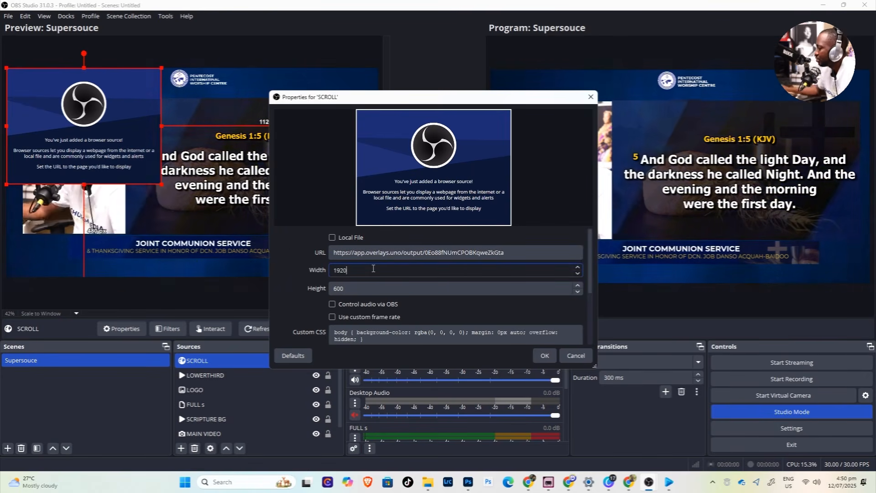
click(334, 288)
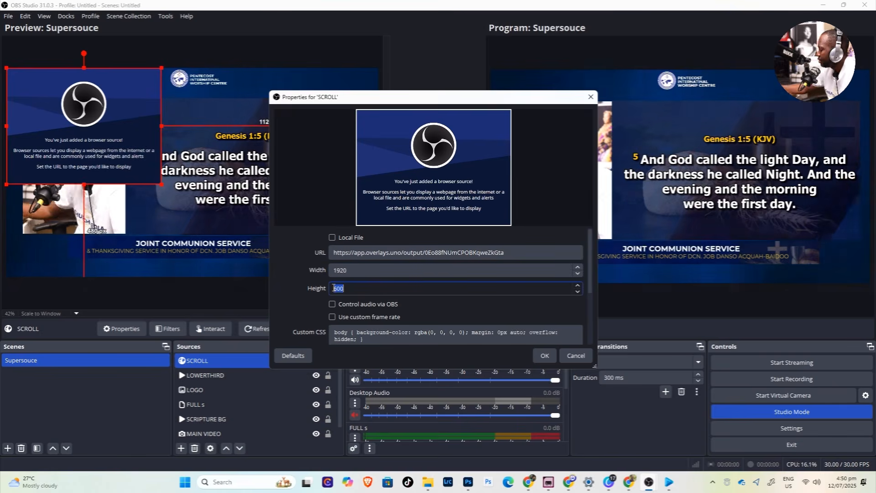
text(108)
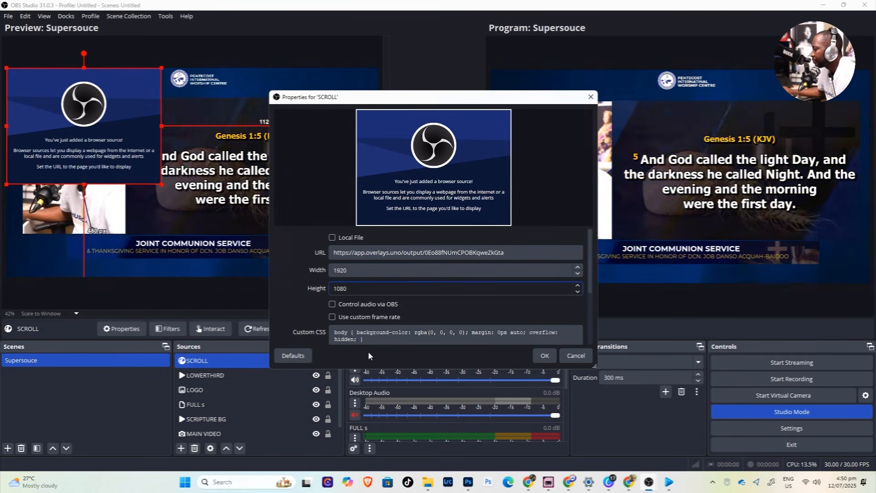
Apply the SCROLL source settings, send the PIWC ATOMIC ticker to Program, and open the Docks menu
click(554, 361)
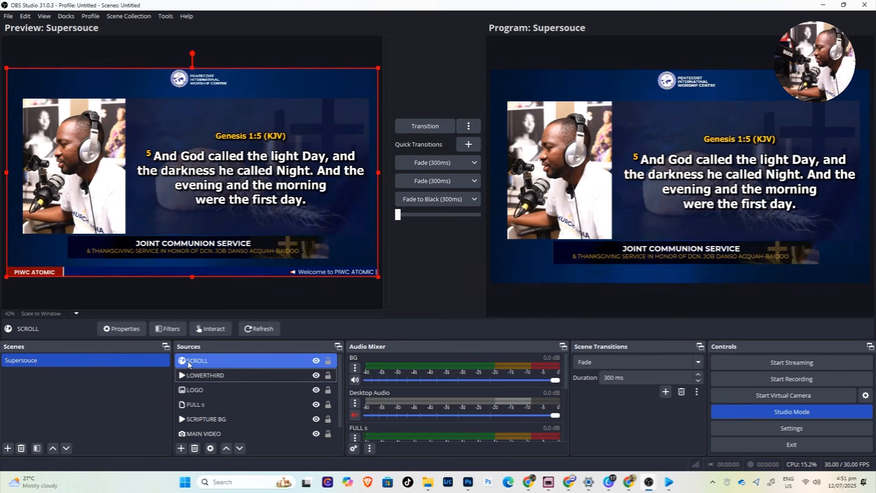
click(432, 129)
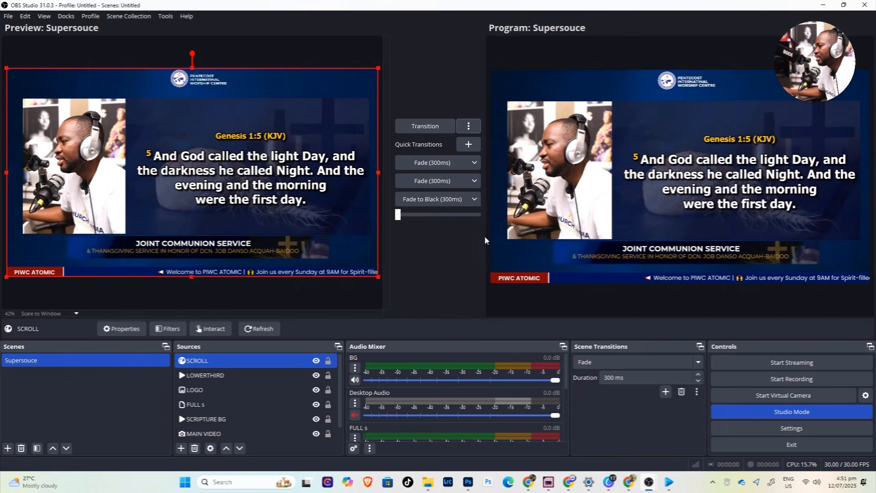
click(32, 378)
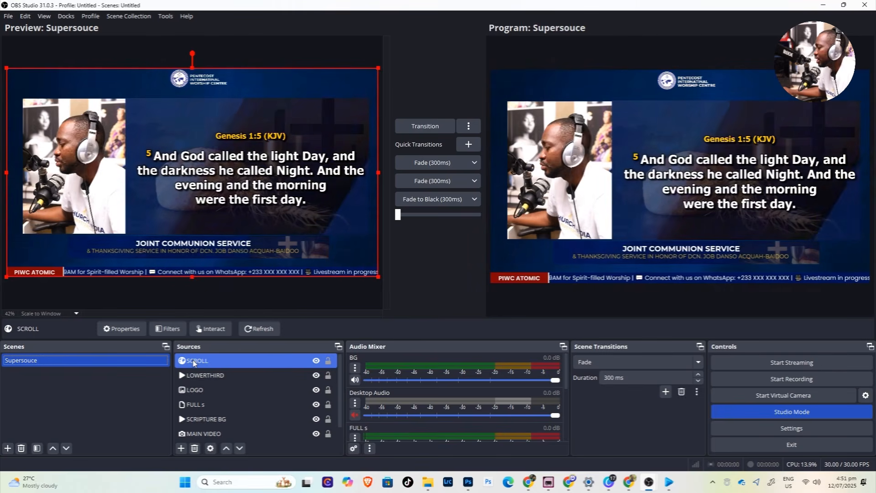
click(66, 16)
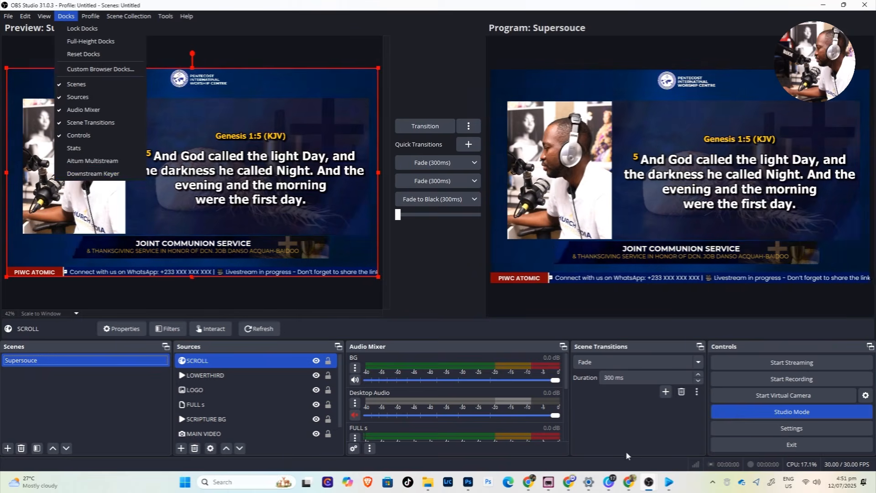
Search the OBS site for 'downstream keyer', open the Downstream Keyer 0.3.3 page, then return to OBS Studio
click(530, 482)
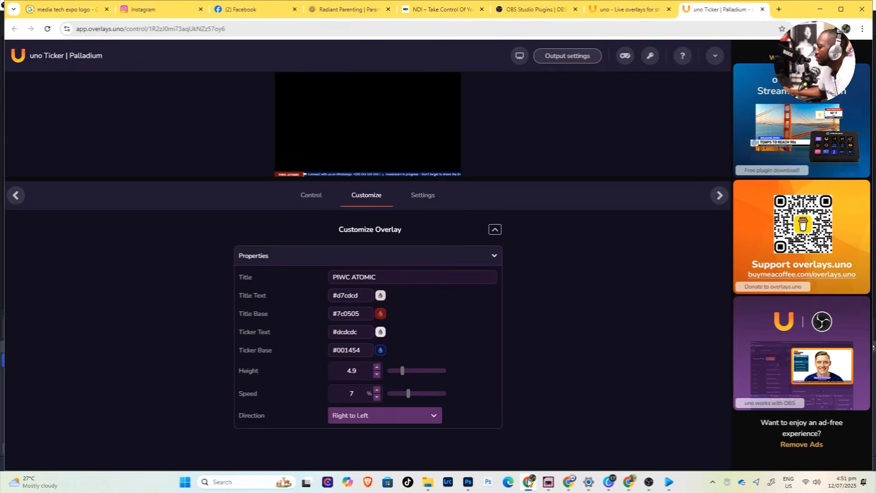
click(534, 9)
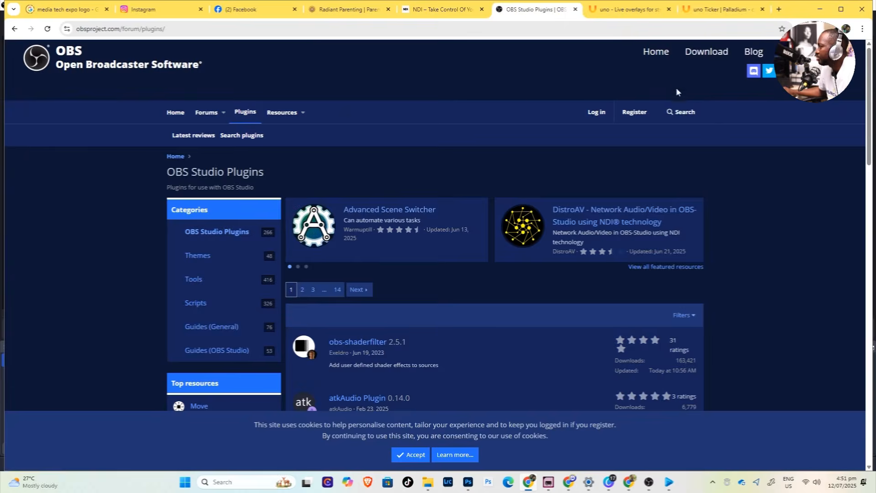
click(680, 113)
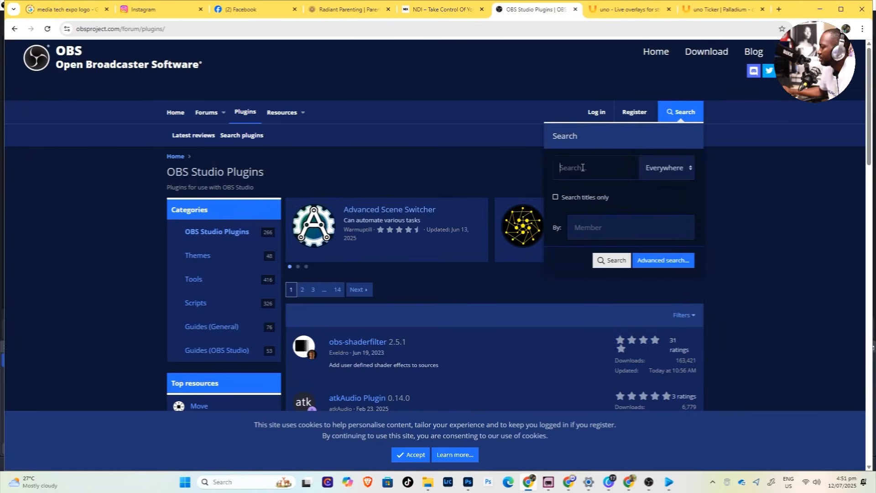
text(DOWN)
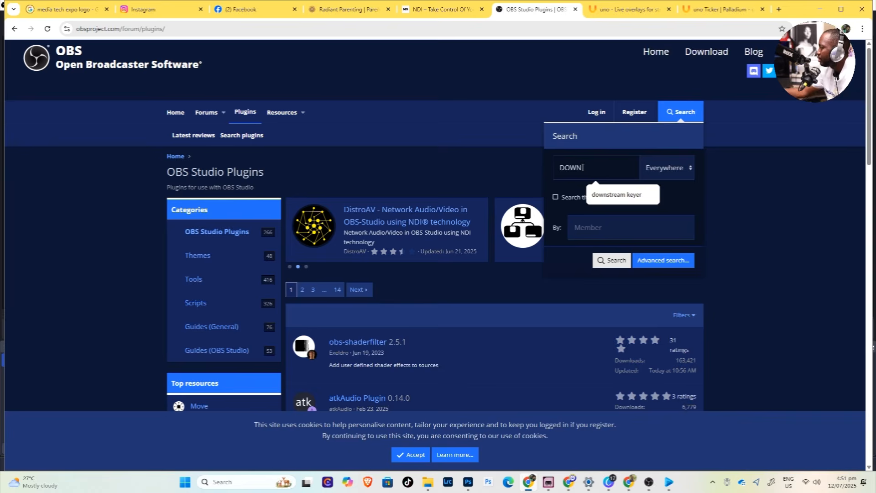
click(617, 196)
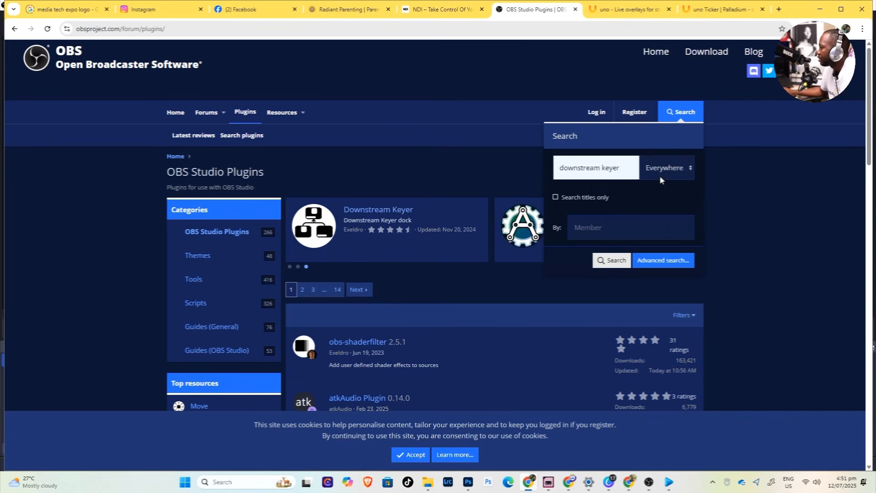
click(369, 215)
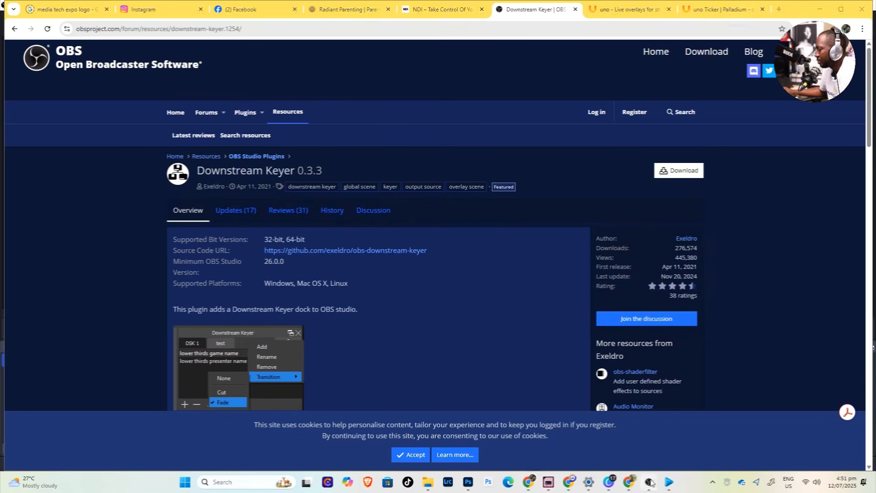
mouse_move(651, 483)
click(544, 412)
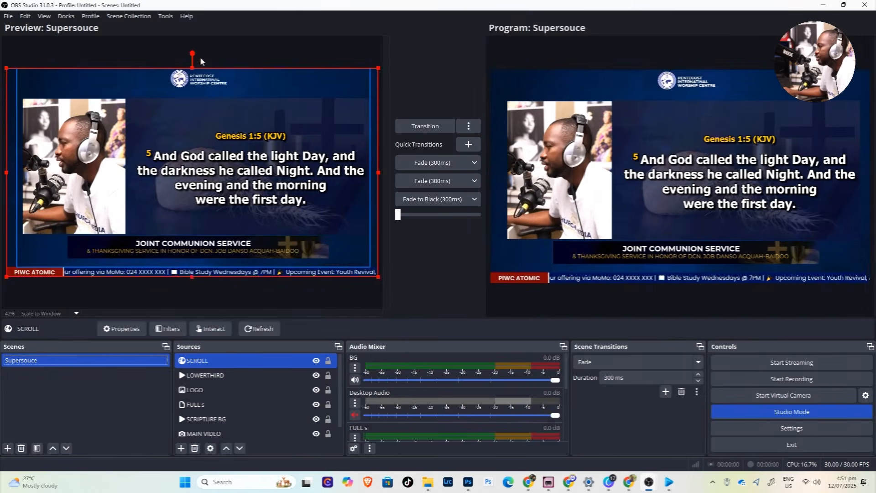
Check the Docks menu, then add a new scene named 'sCROLLING TEXT'
click(66, 16)
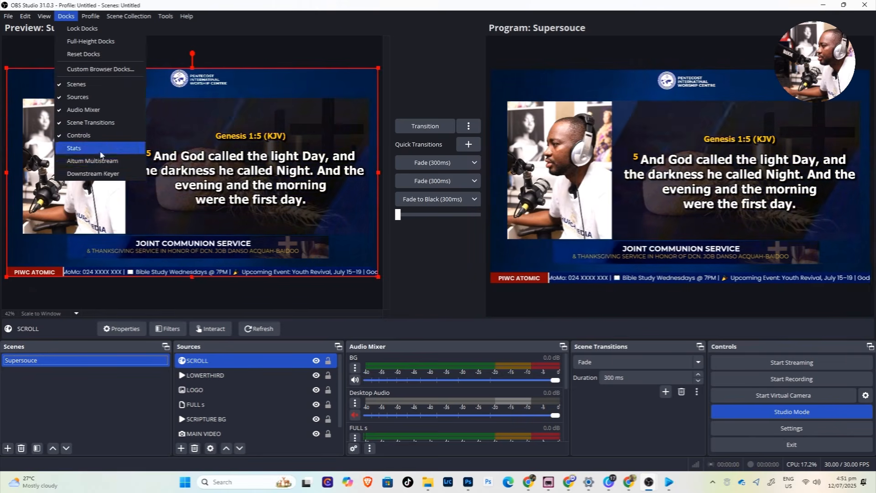
click(192, 361)
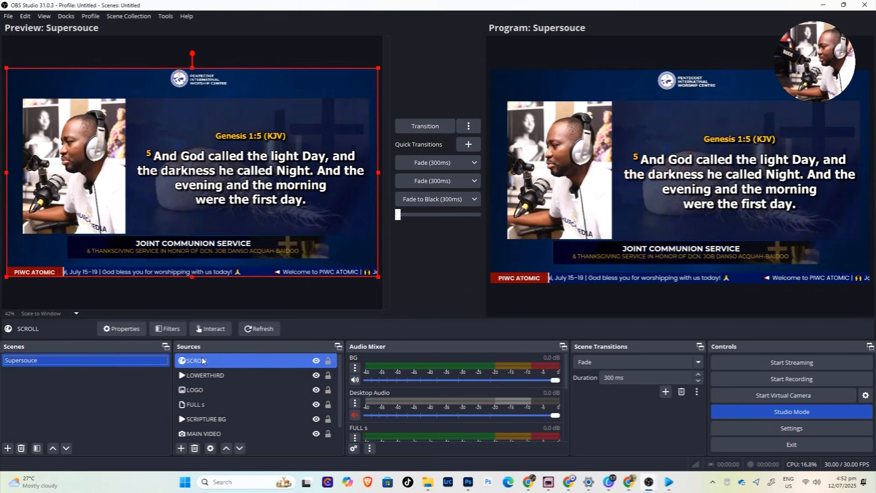
click(8, 448)
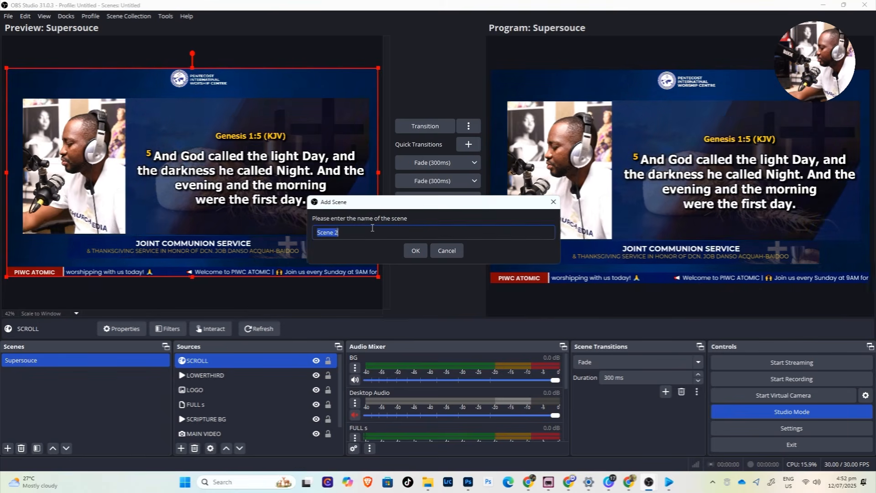
text(sCROL)
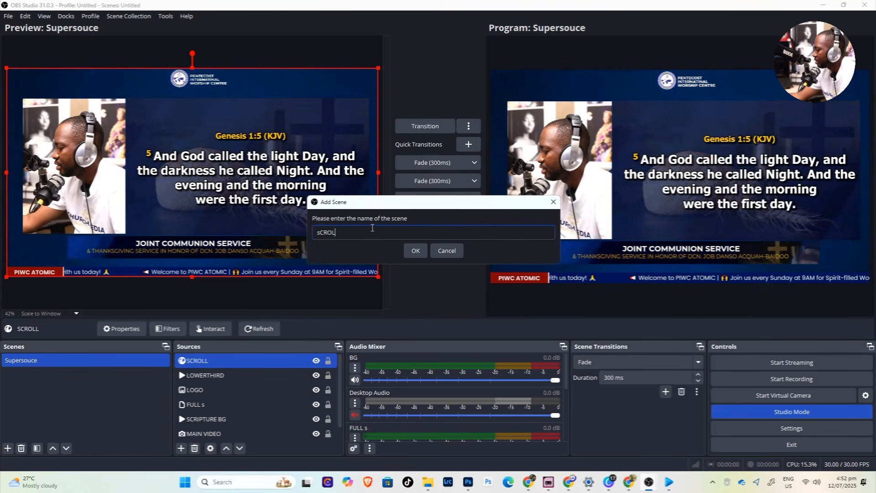
text(LING TEX)
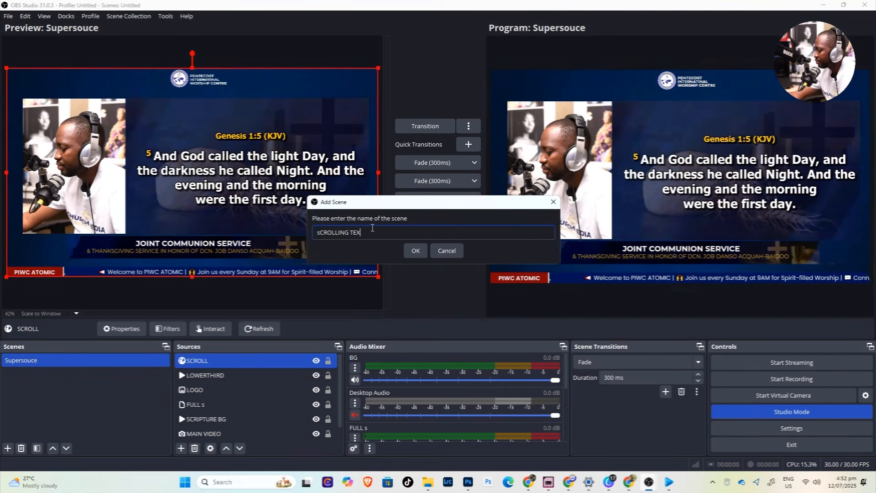
text(T)
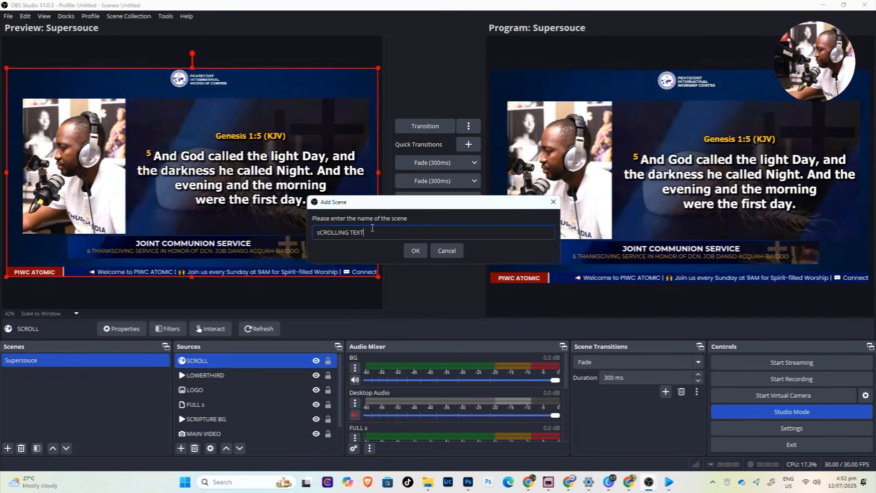
click(424, 253)
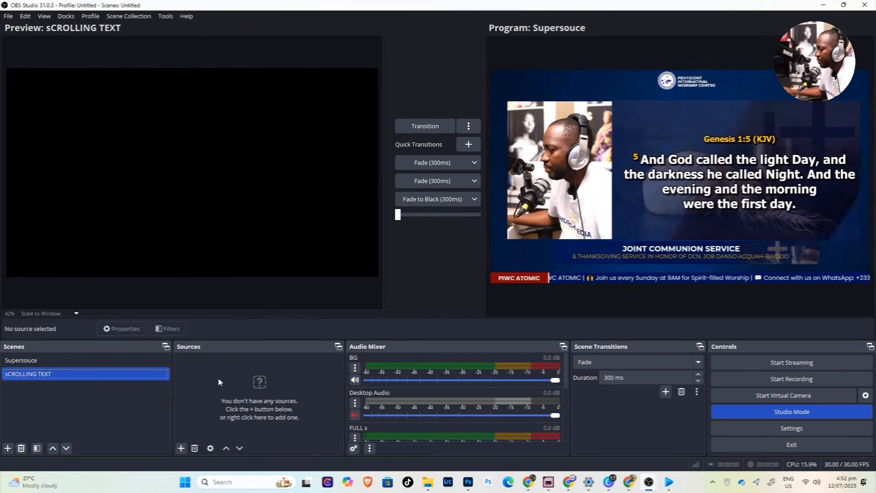
Copy the SCROLL source from Supersouce and paste it as a reference into sCROLLING TEXT
click(62, 360)
right_click(196, 361)
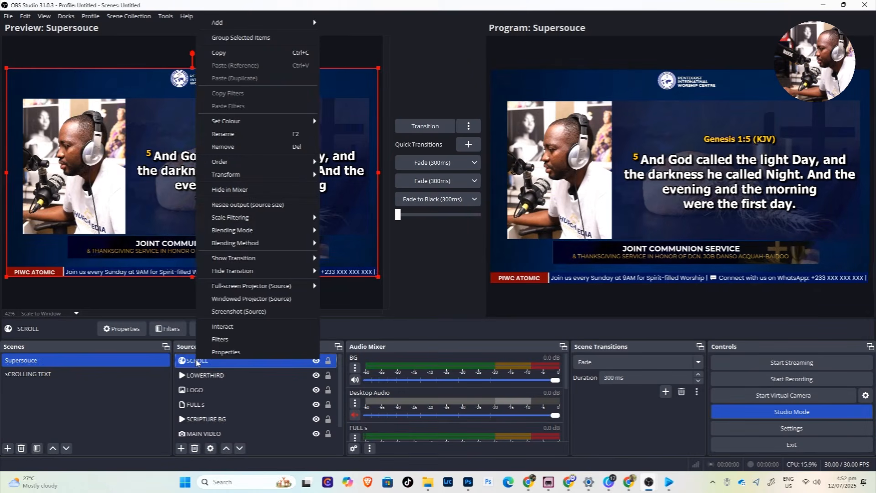
click(220, 53)
click(73, 374)
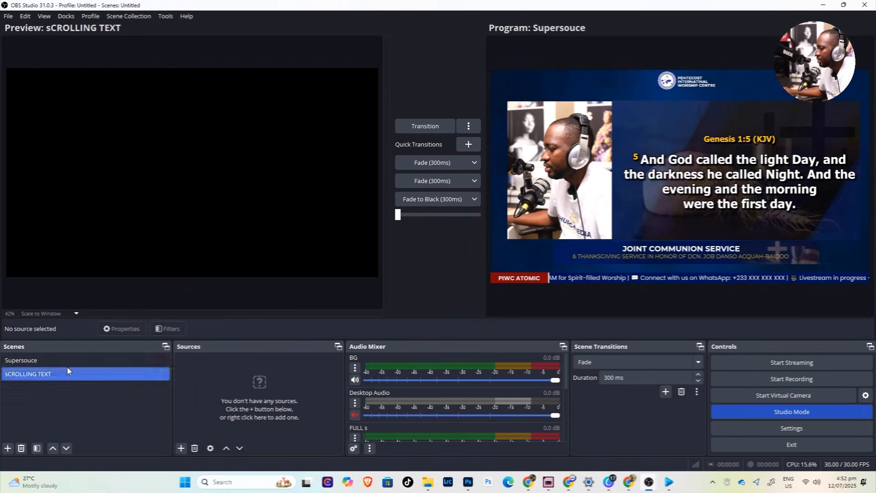
right_click(194, 378)
click(217, 413)
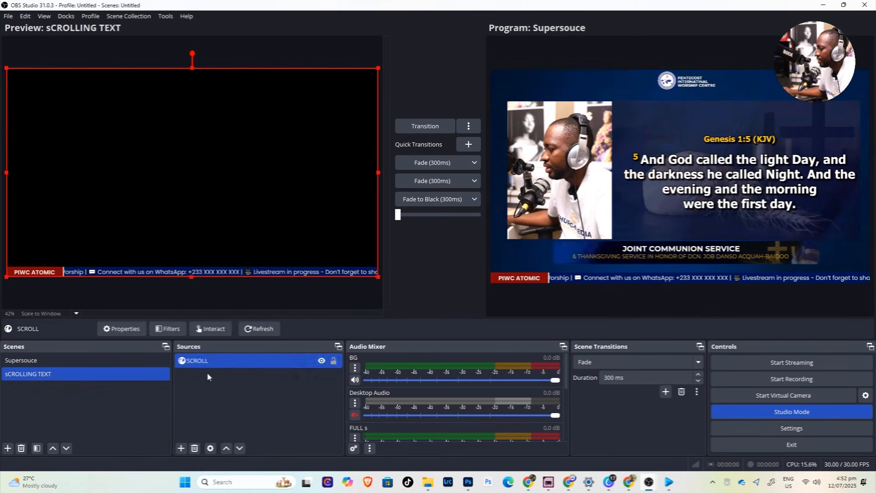
Hide and remove SCROLL from Supersouce, then reselect the sCROLLING TEXT scene
click(26, 363)
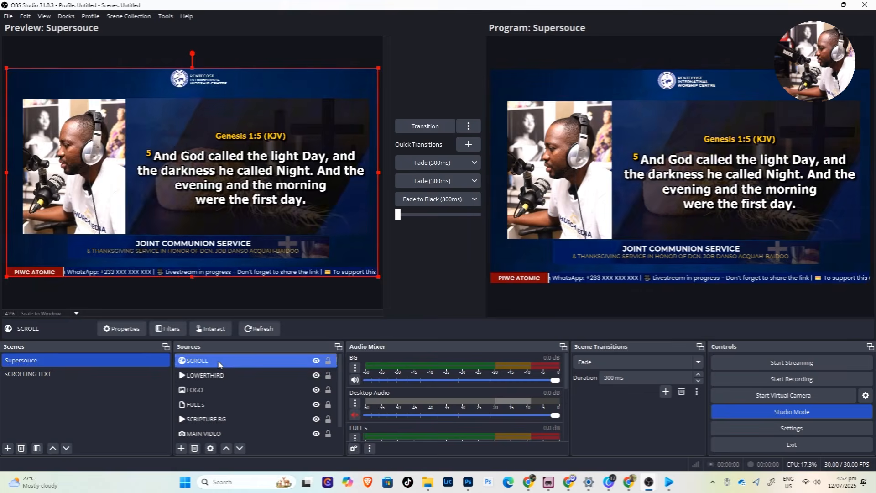
ctrl+click(266, 377)
click(301, 361)
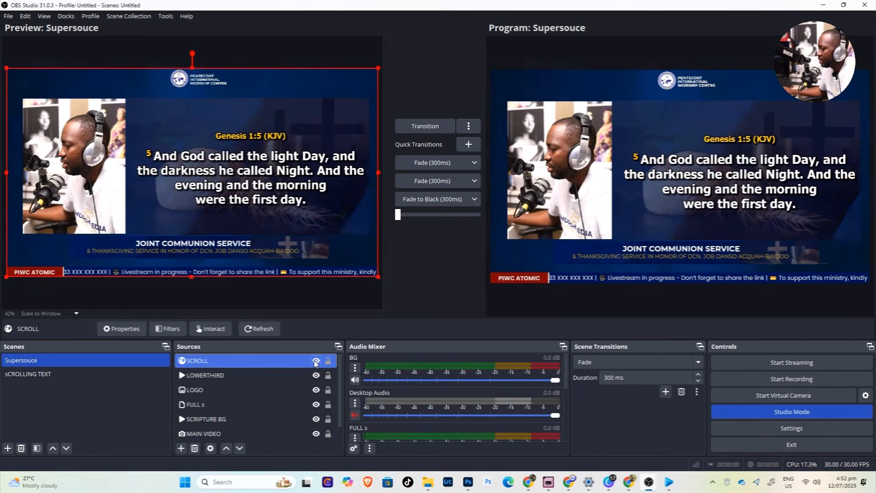
click(315, 361)
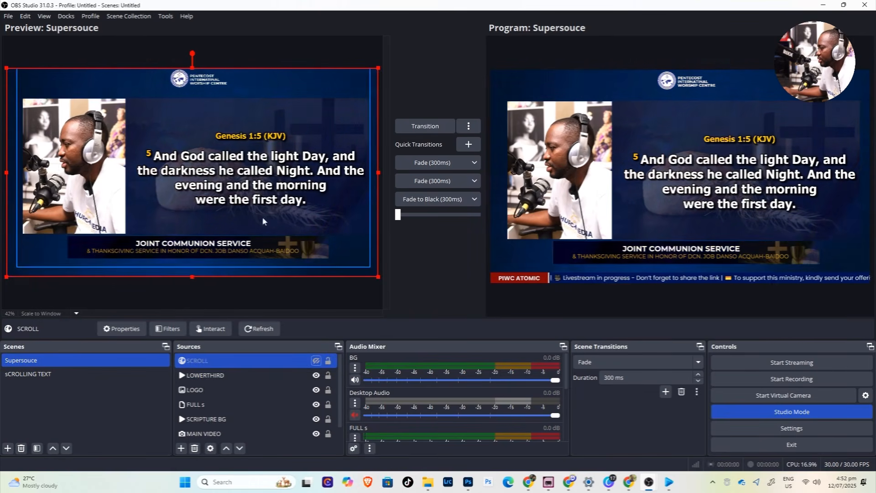
right_click(218, 358)
click(260, 150)
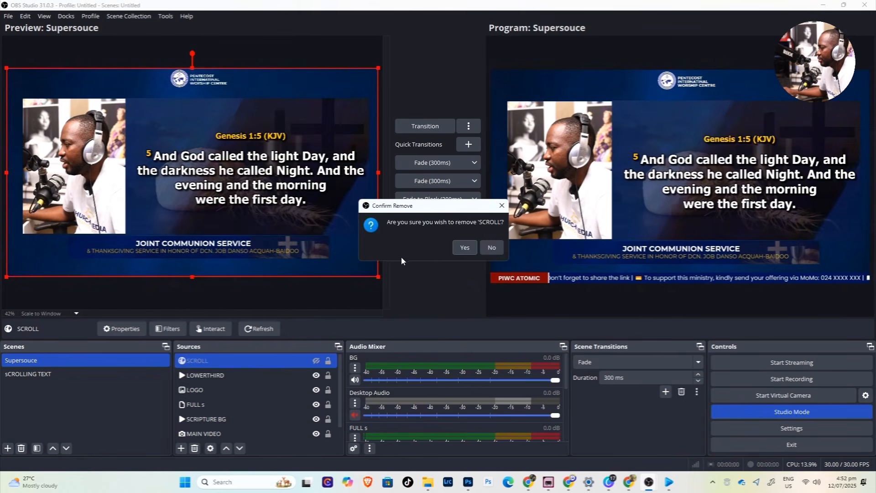
click(461, 249)
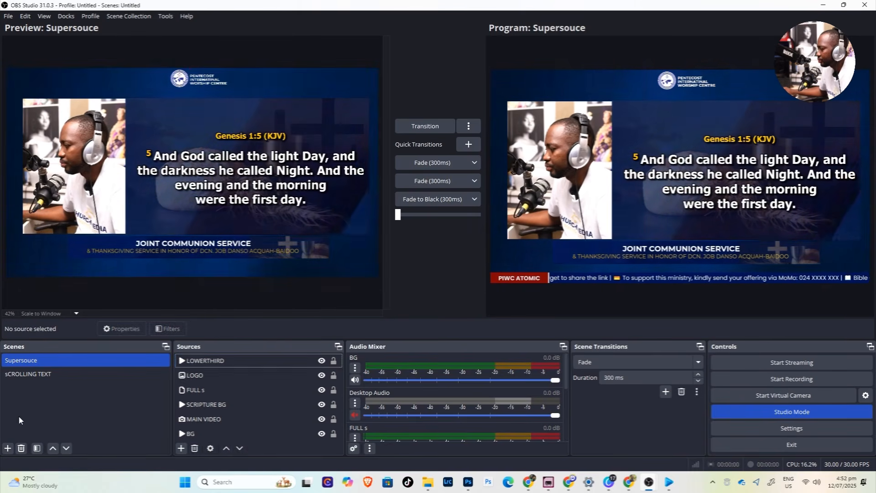
click(25, 378)
click(24, 375)
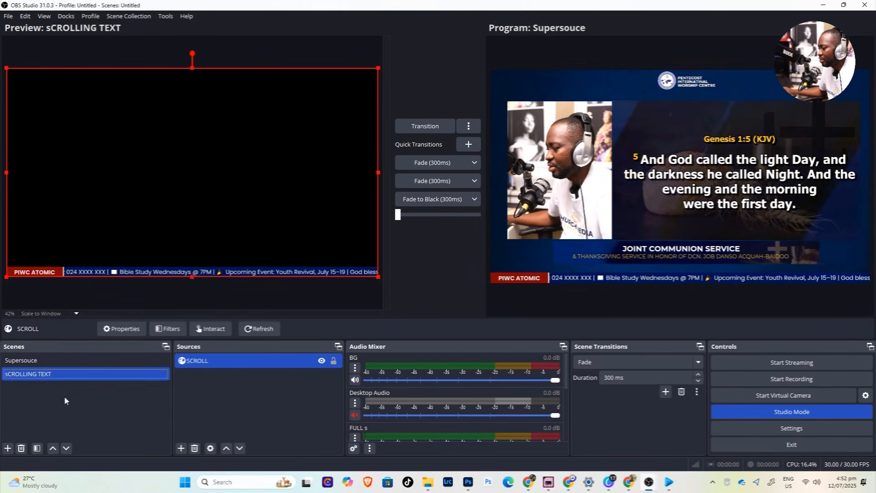
click(77, 378)
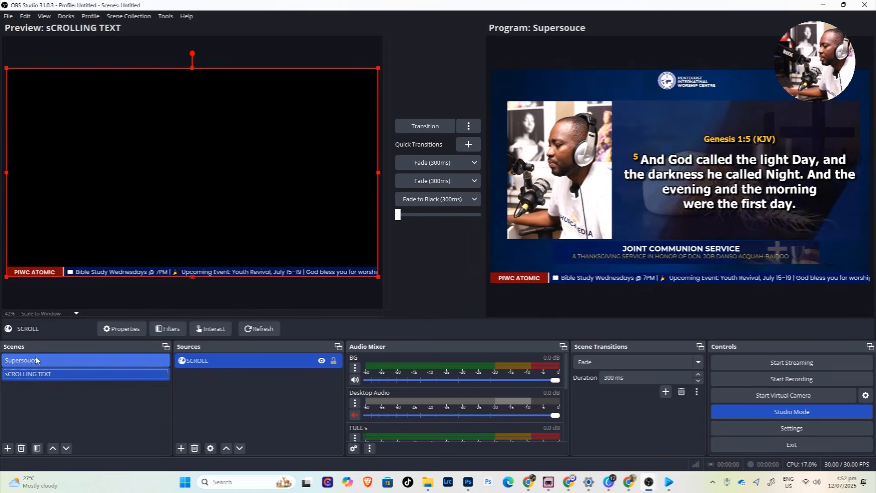
Add a new scene named 'LOWER SCRIPTURE'
click(9, 448)
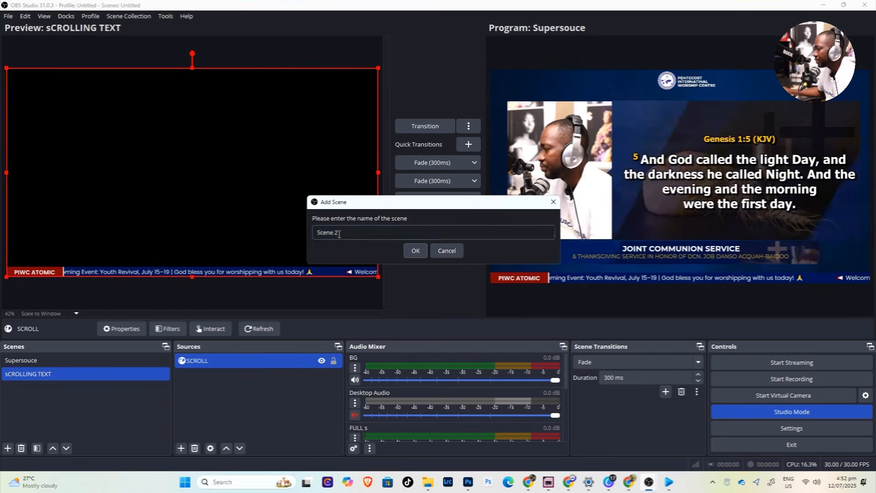
double_click(356, 230)
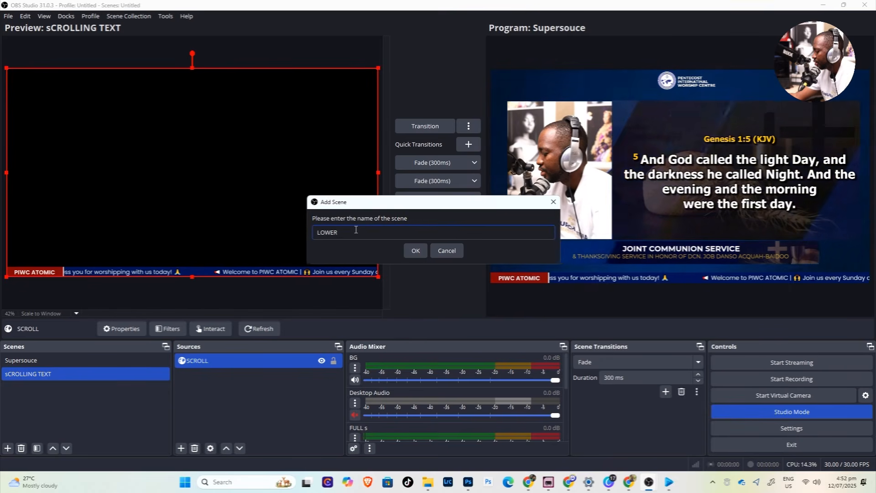
text(SCRIPTURE)
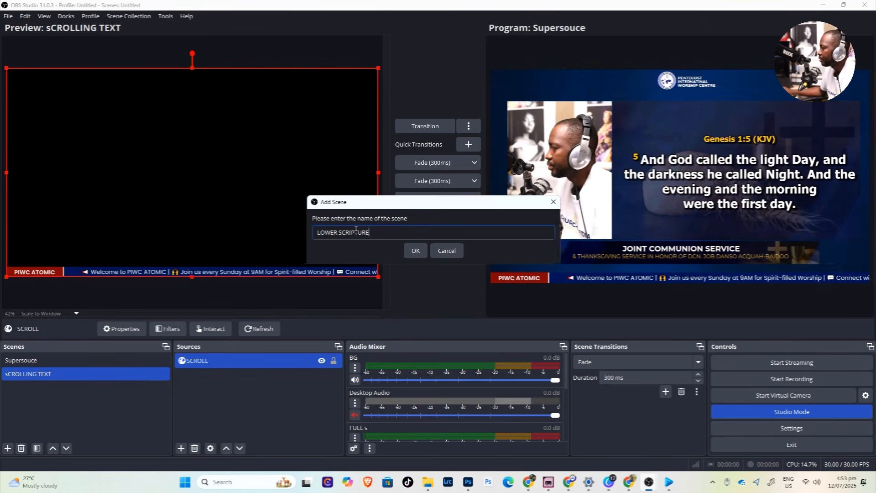
click(416, 251)
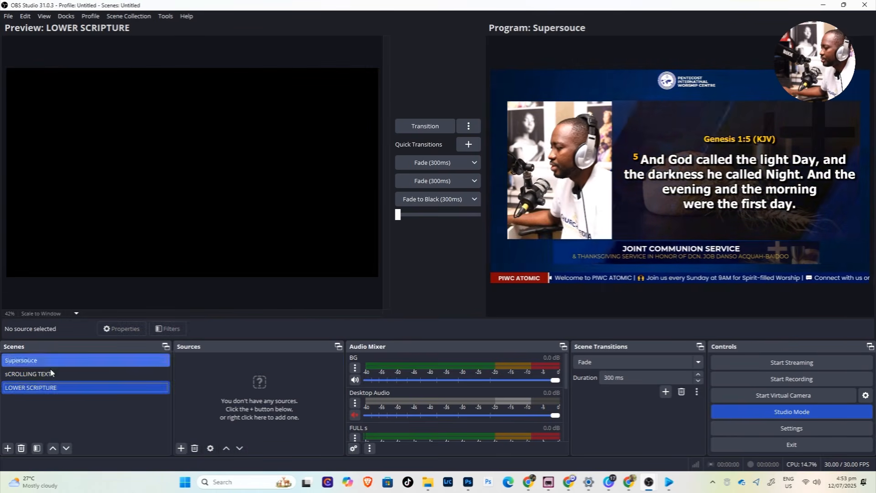
With LOWER SCRIPTURE selected, start adding a Video Capture Device source
click(28, 388)
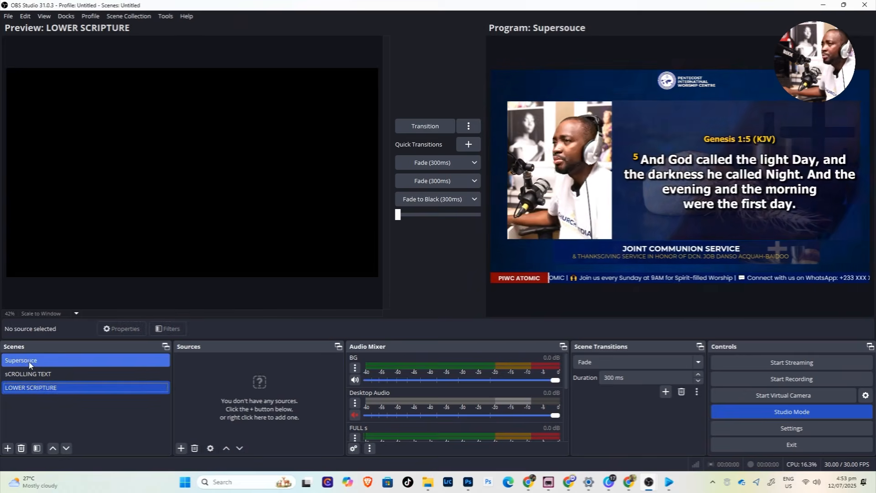
click(29, 363)
click(29, 388)
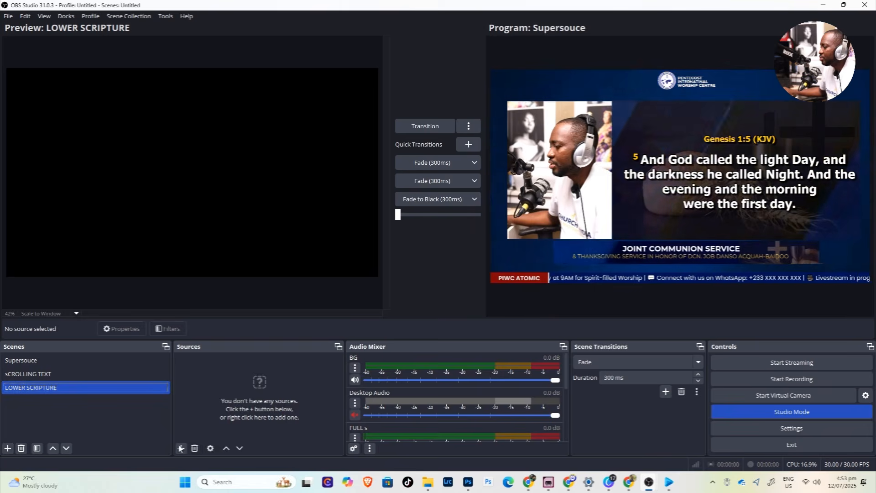
click(181, 448)
click(226, 384)
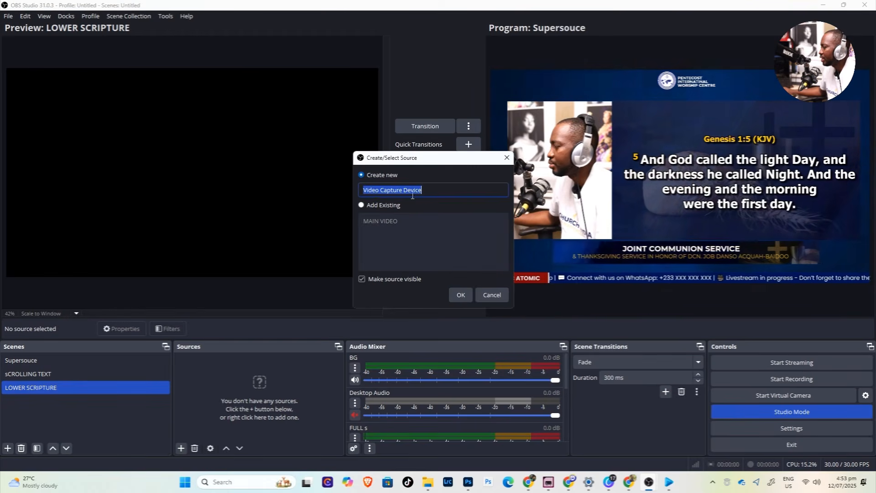
Create the Video Capture Device source using the RODECaster Video device
click(459, 296)
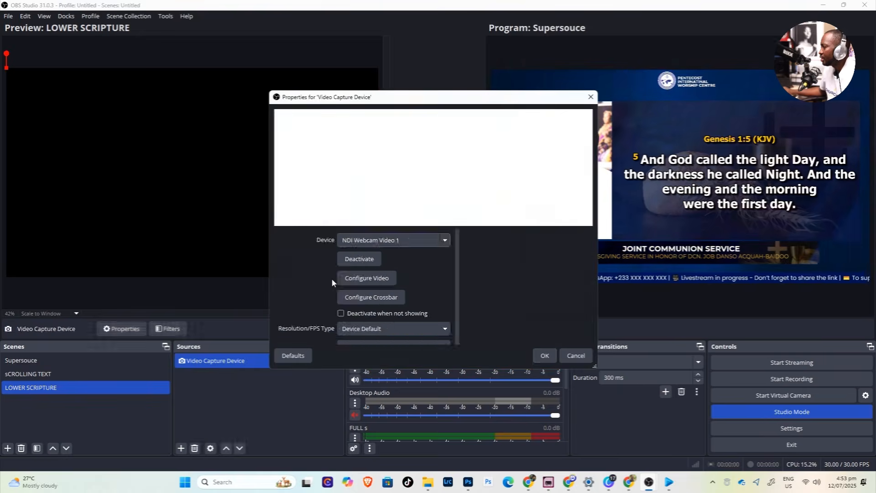
click(396, 241)
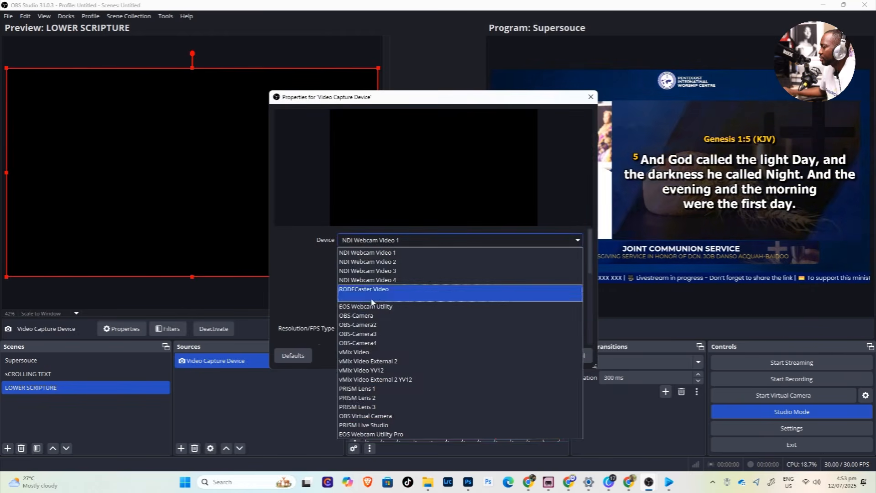
click(376, 291)
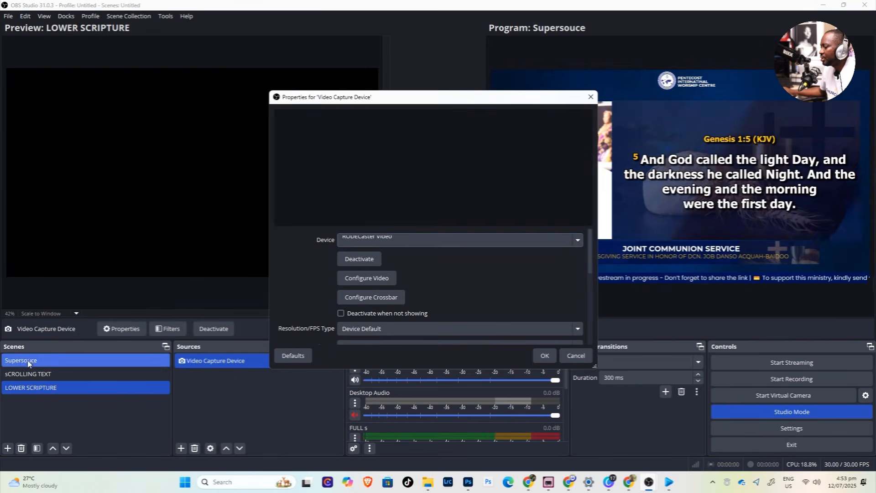
click(544, 355)
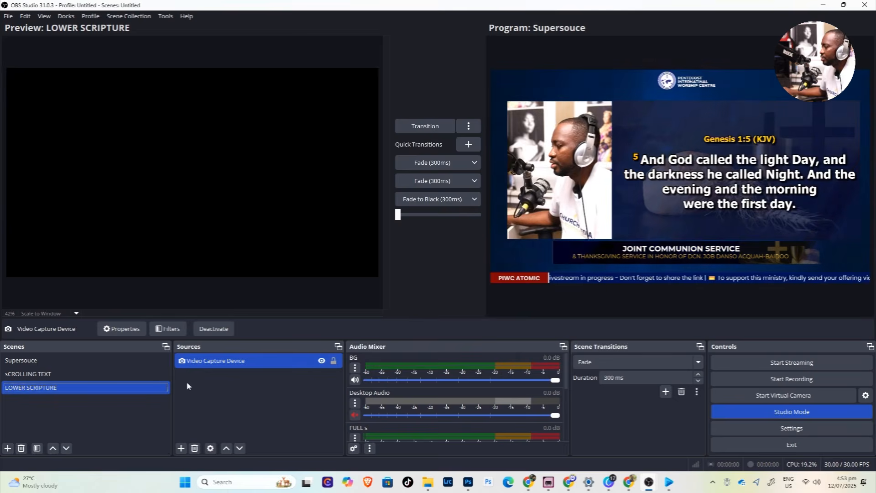
Toggle Transition several times, ending with Supersouce back on Program
click(440, 131)
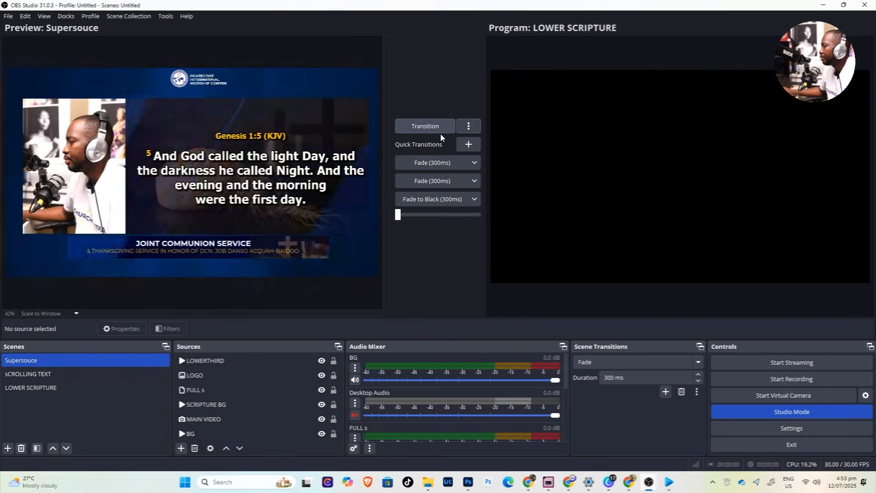
click(434, 131)
click(433, 131)
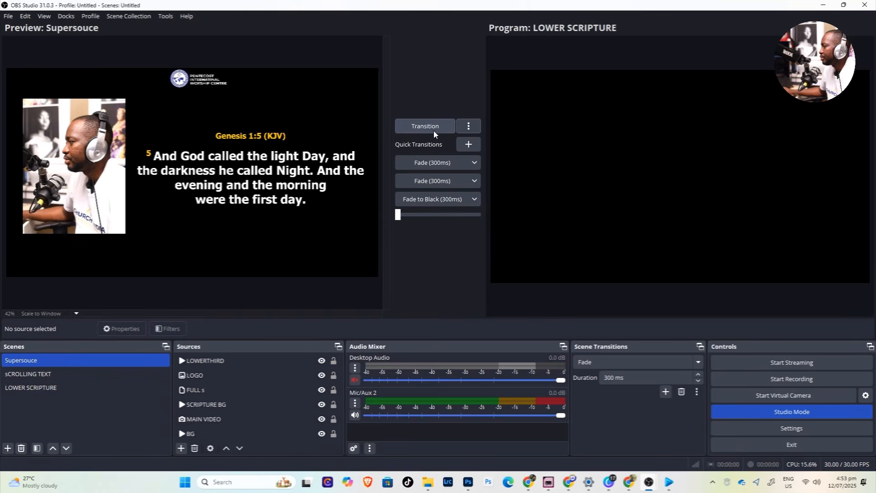
click(434, 130)
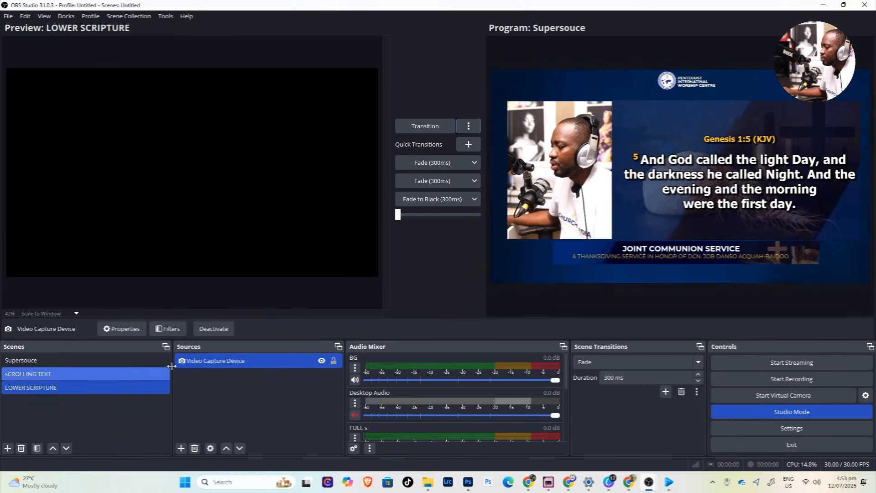
Remove the Video Capture Device source from LOWER SCRIPTURE
right_click(199, 364)
click(231, 152)
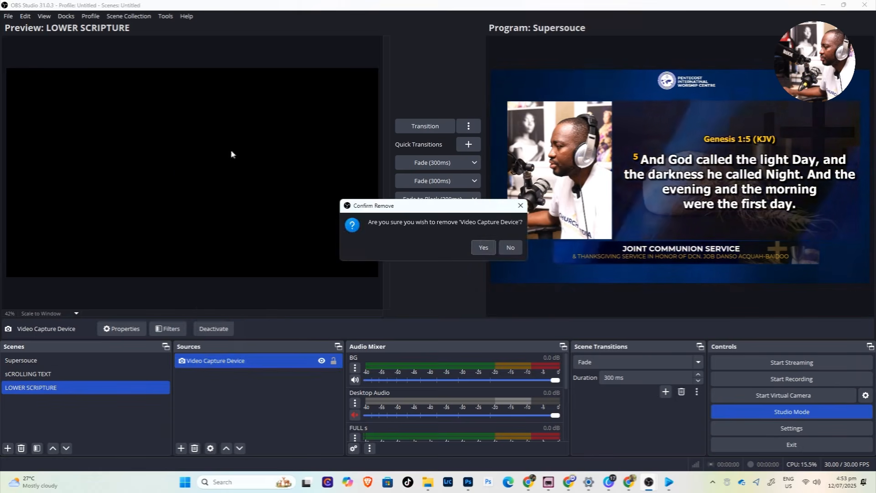
click(478, 248)
Copy MAIN VIDEO from Supersouce and paste it as a reference into LOWER SCRIPTURE
click(27, 360)
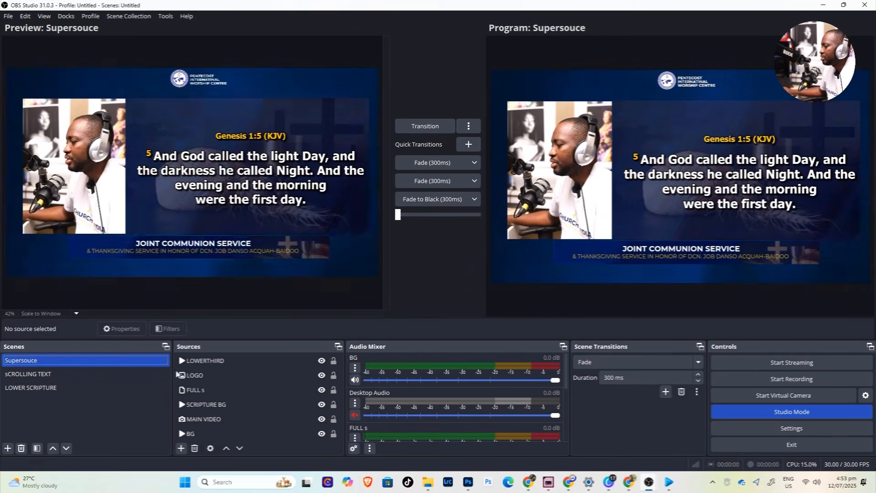
click(206, 419)
right_click(207, 420)
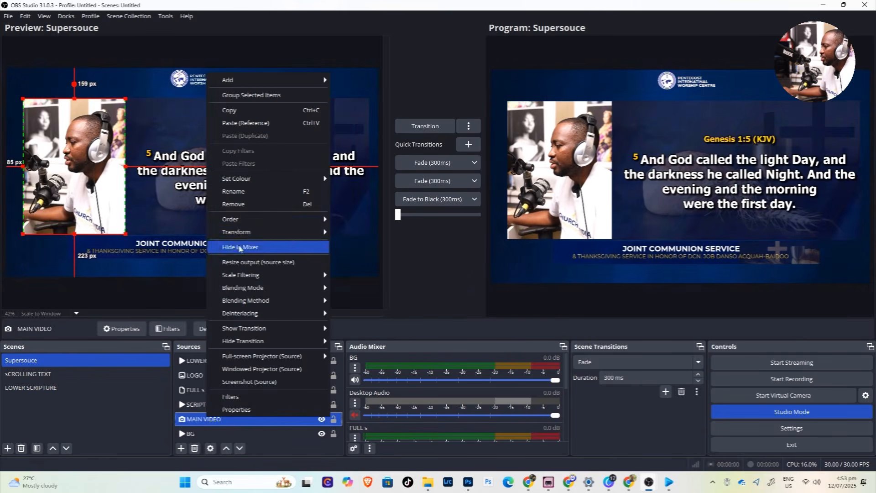
click(236, 112)
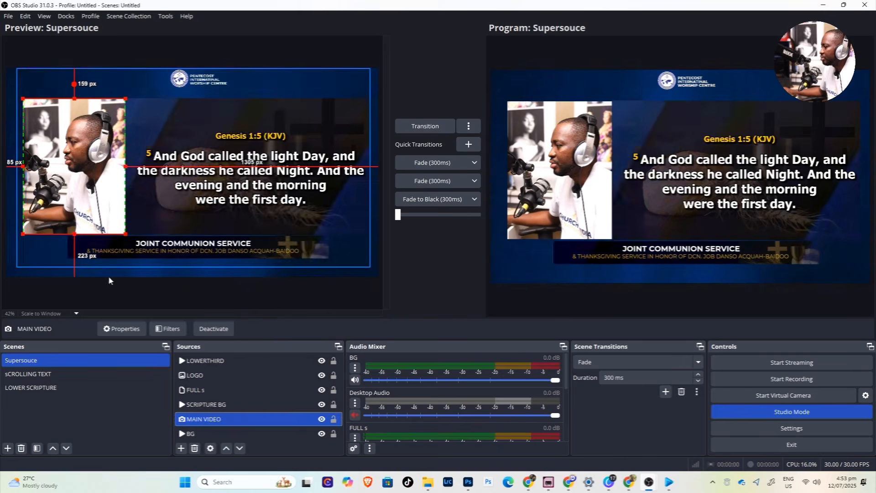
click(96, 388)
right_click(201, 398)
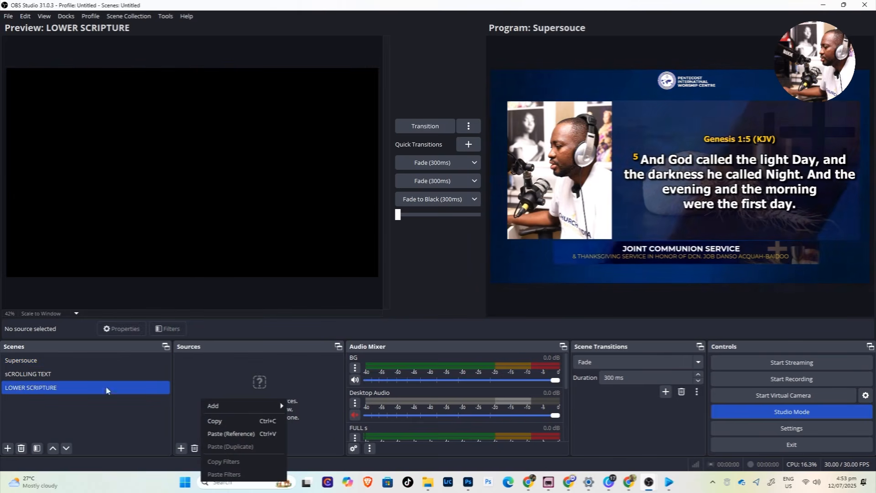
click(229, 433)
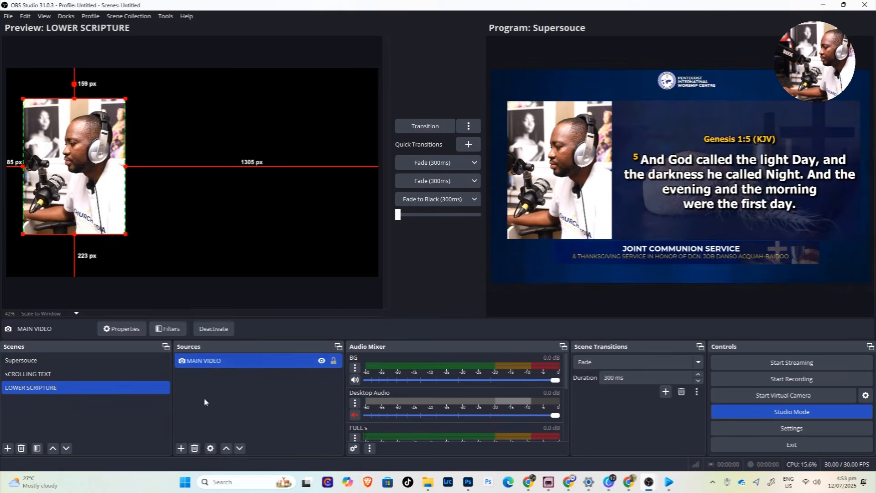
In Edit Transform, set the MAIN VIDEO crop left and right to 0
right_click(236, 366)
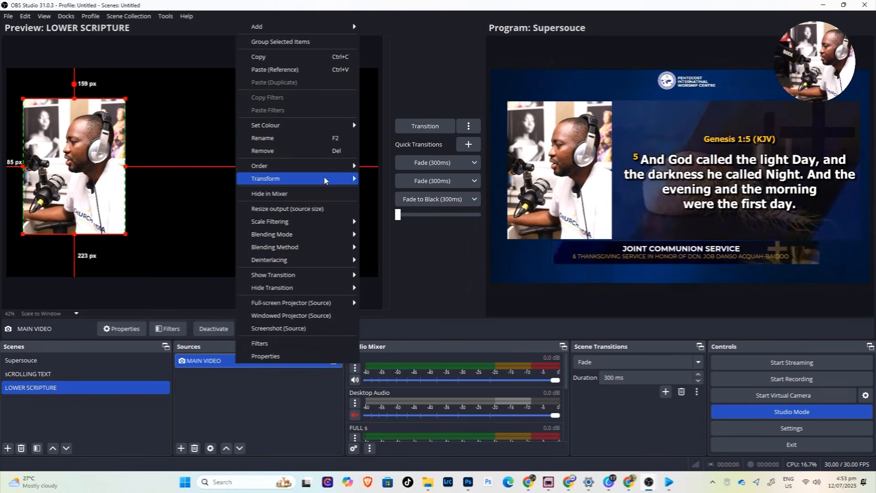
mouse_move(274, 178)
click(384, 178)
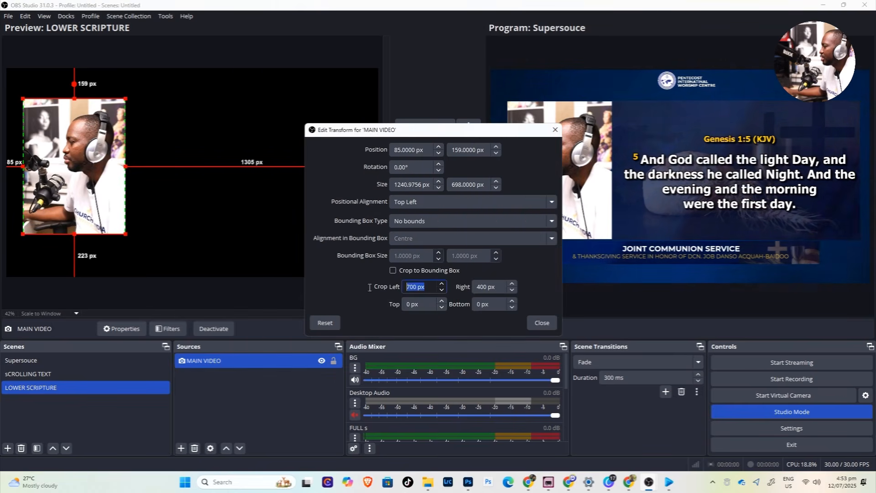
text(0)
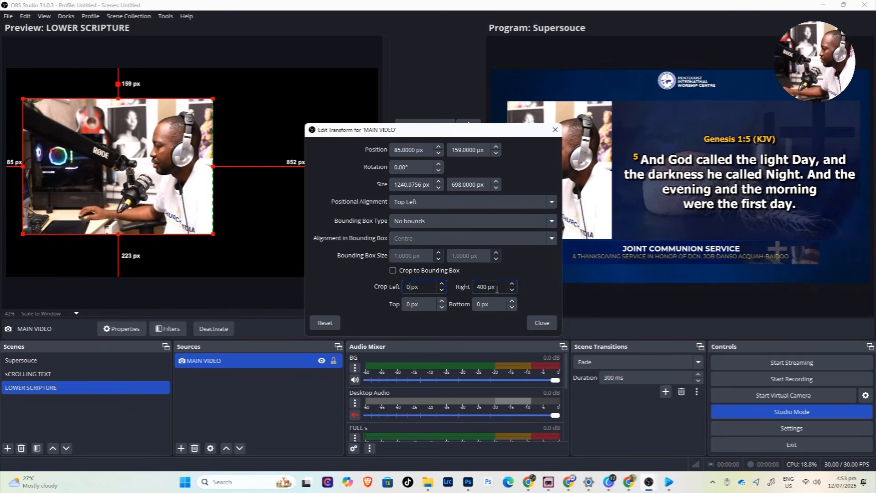
text(0)
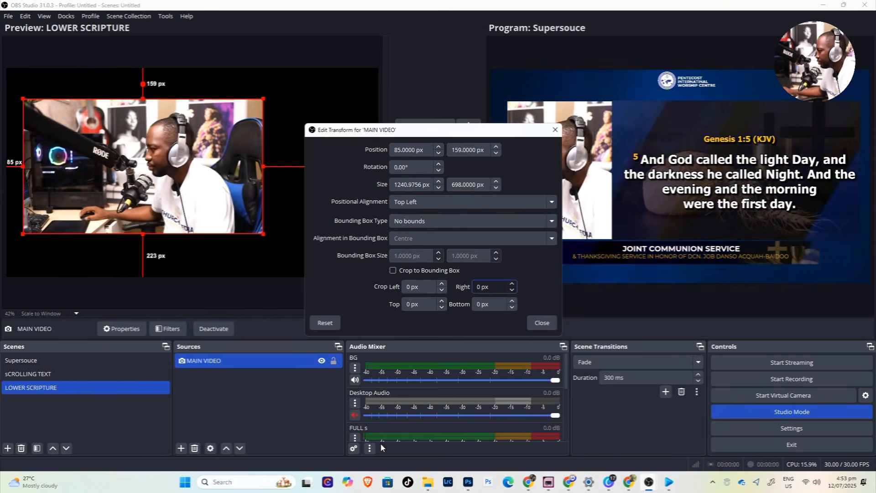
click(542, 323)
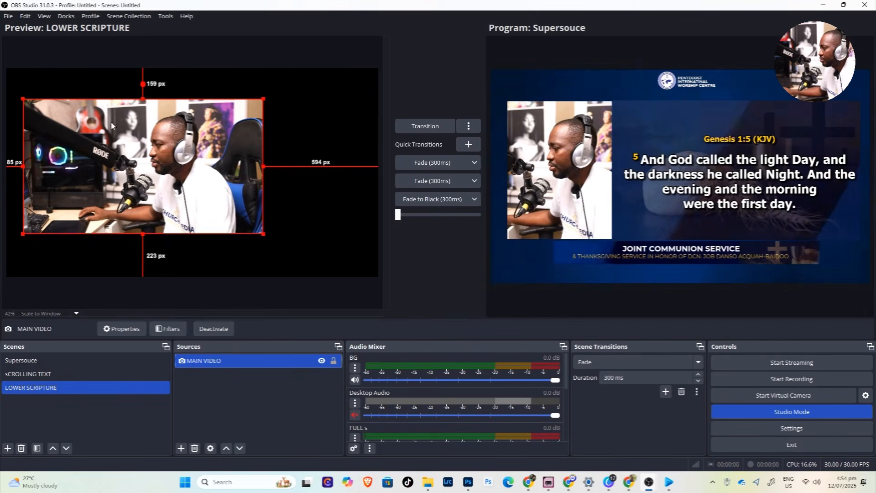
Fit the MAIN VIDEO camera to screen so it fills the whole canvas
drag(263, 97, 287, 85)
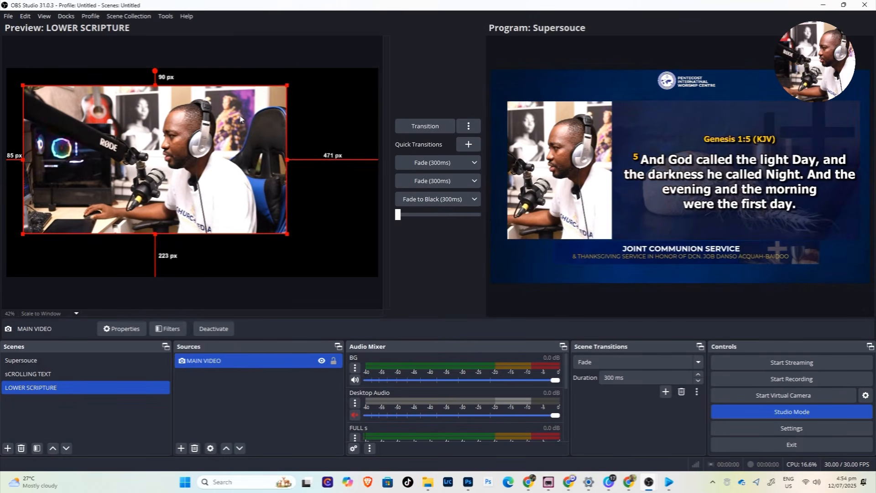
right_click(238, 130)
mouse_move(340, 238)
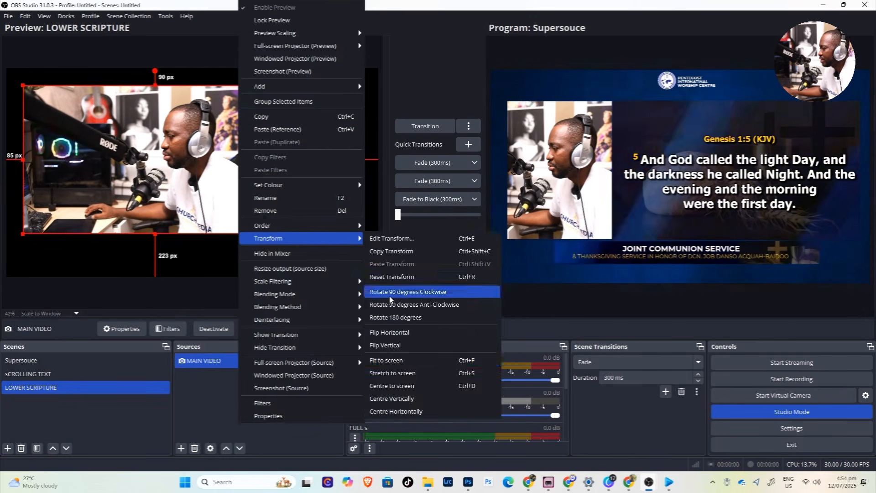
click(386, 361)
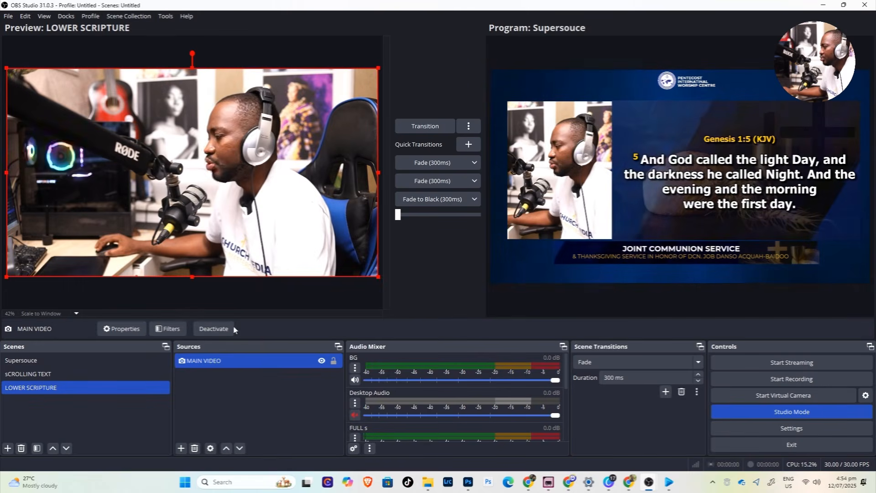
click(210, 405)
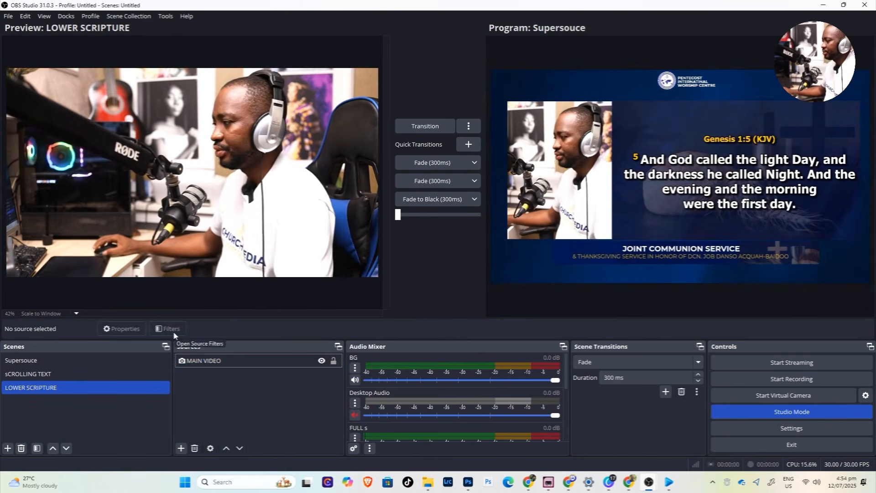
click(55, 361)
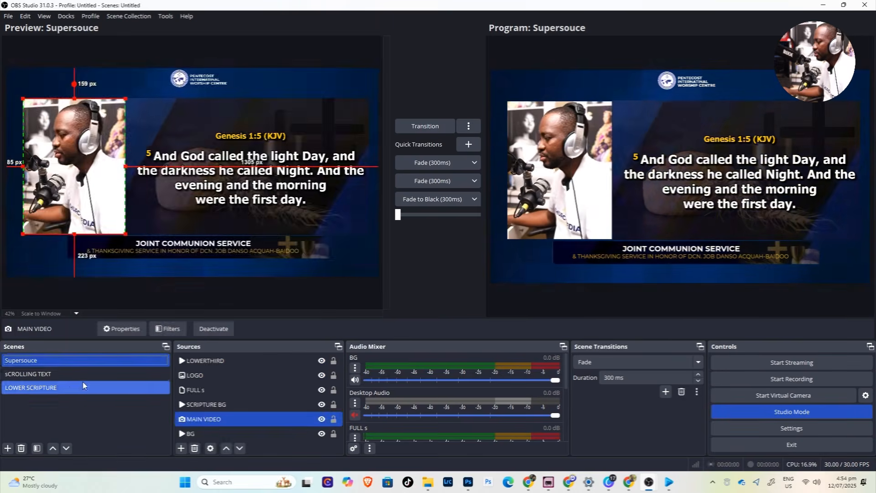
click(56, 387)
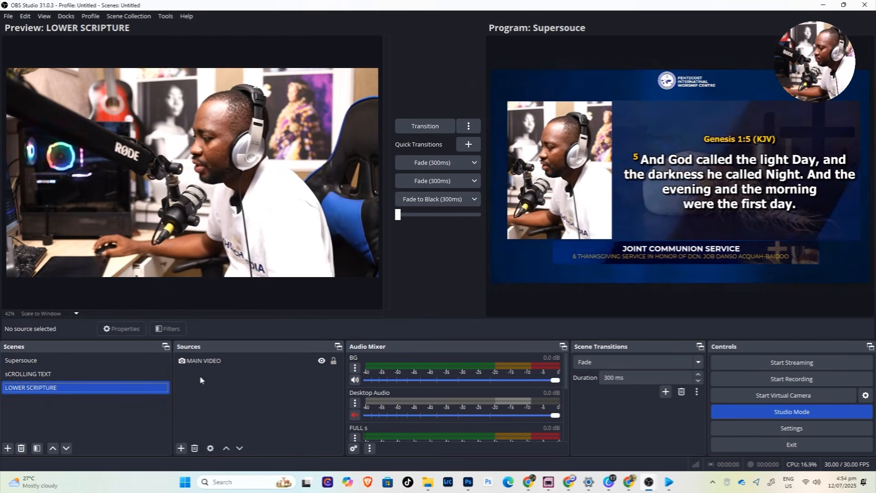
click(188, 365)
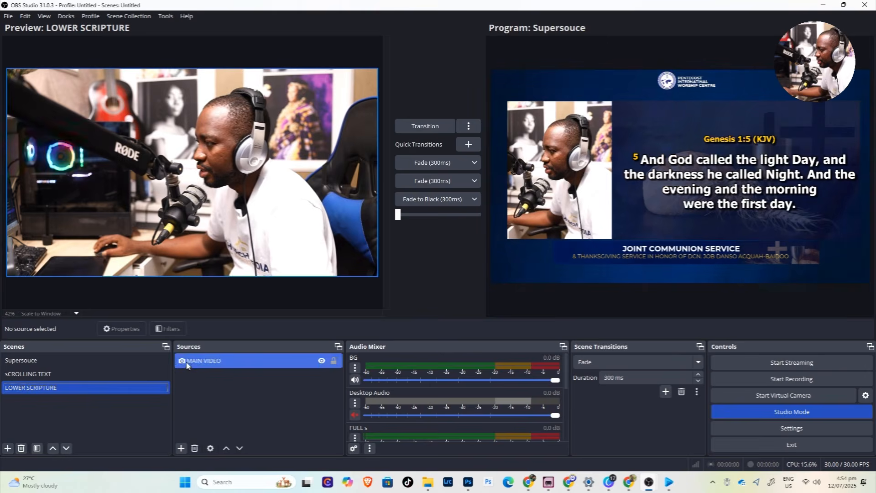
click(138, 311)
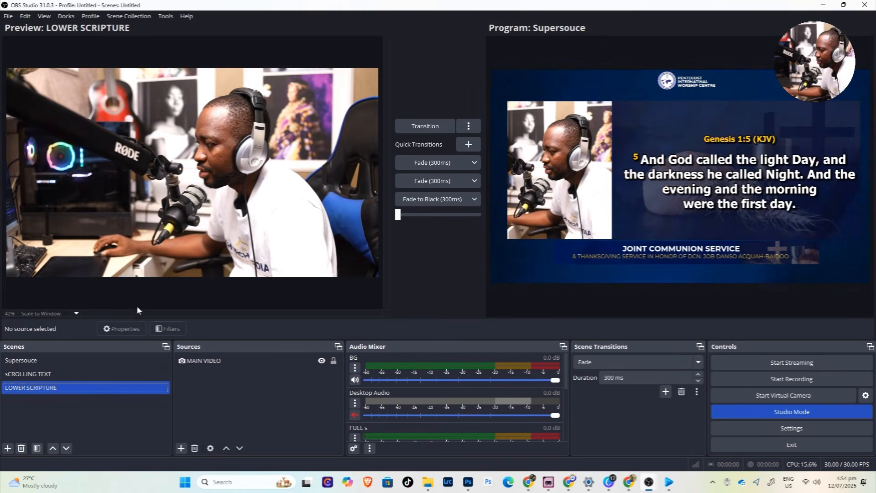
Add an NDI Source named 'LOWER SCRIPTURE1', renaming it after the duplicate-name warning
click(182, 449)
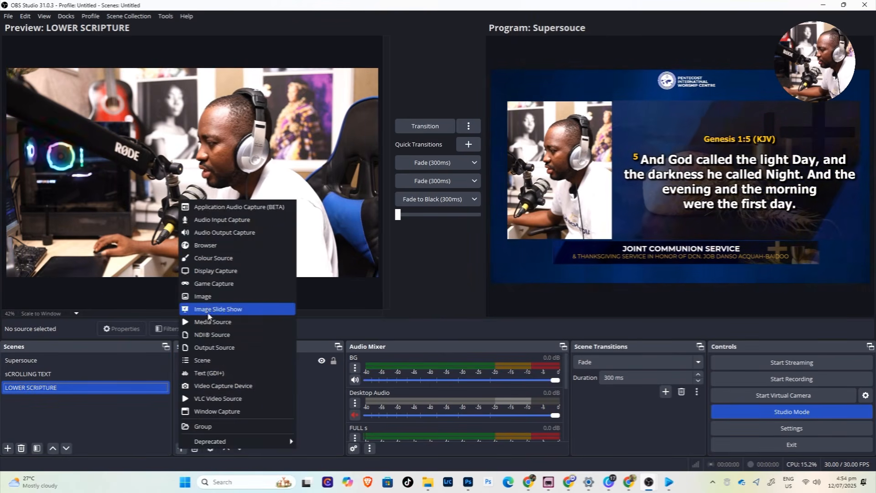
click(208, 334)
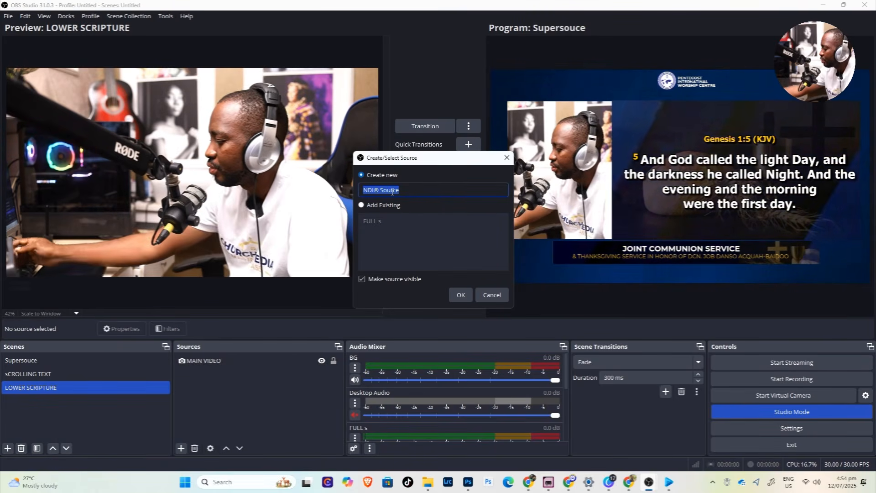
text(LOWER )
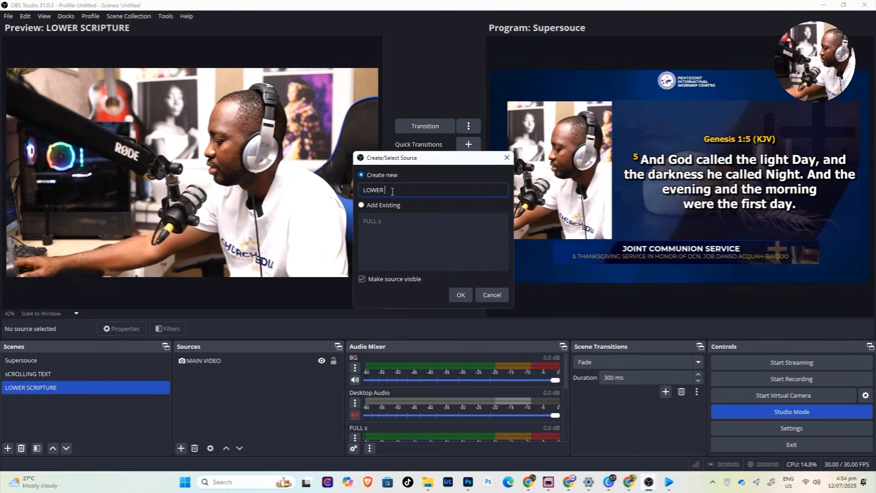
text(SCRI)
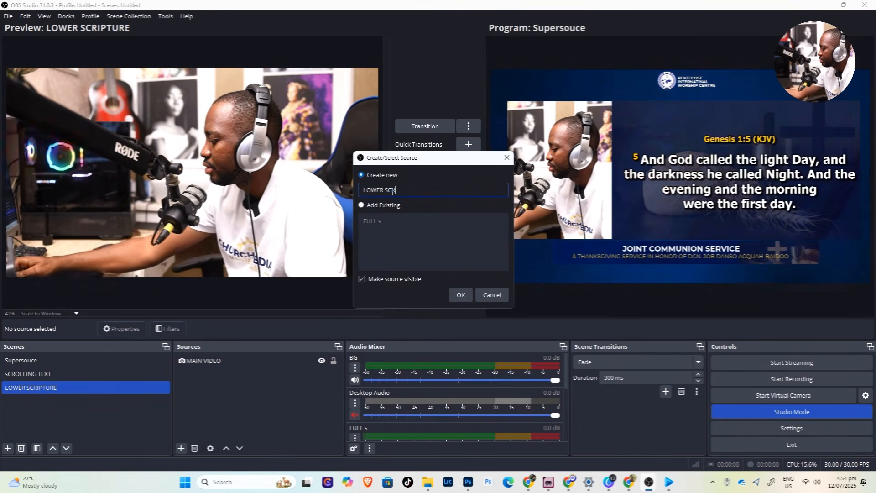
text(PTURE)
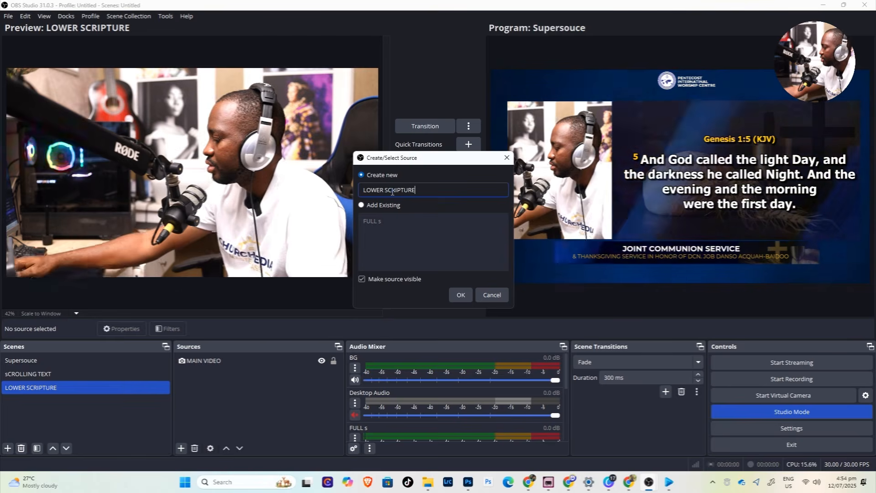
click(462, 293)
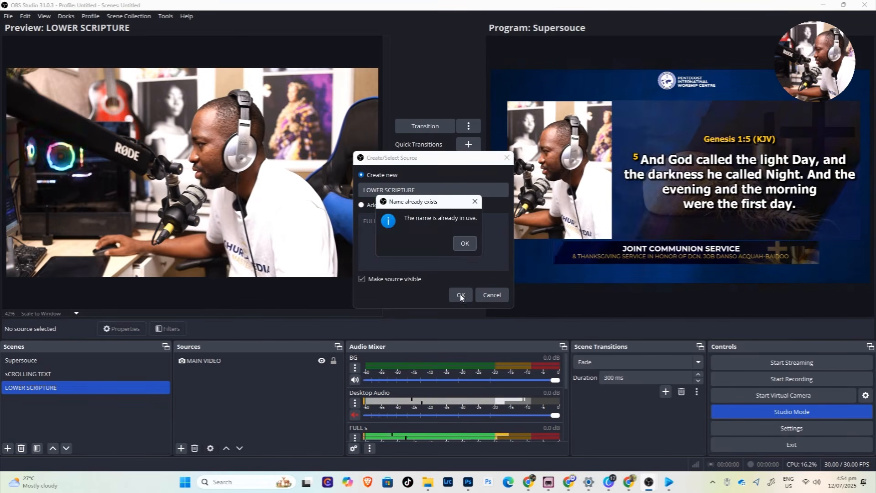
click(463, 244)
click(416, 192)
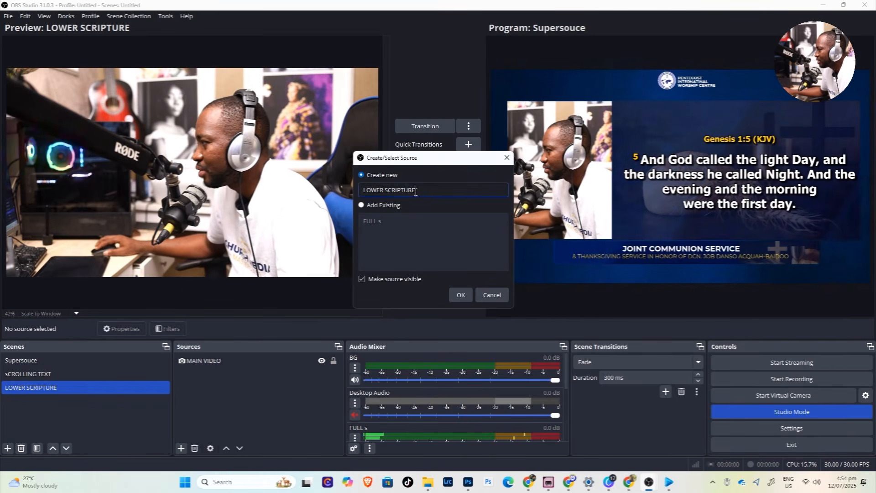
text(1)
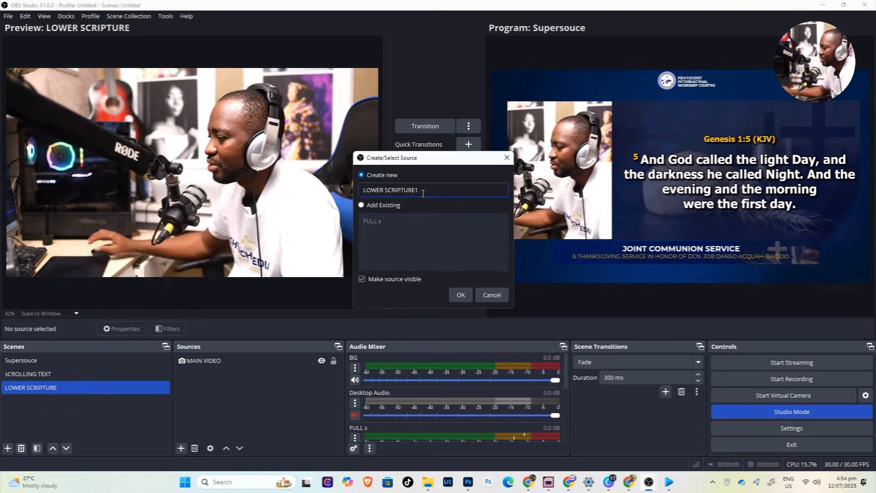
click(458, 295)
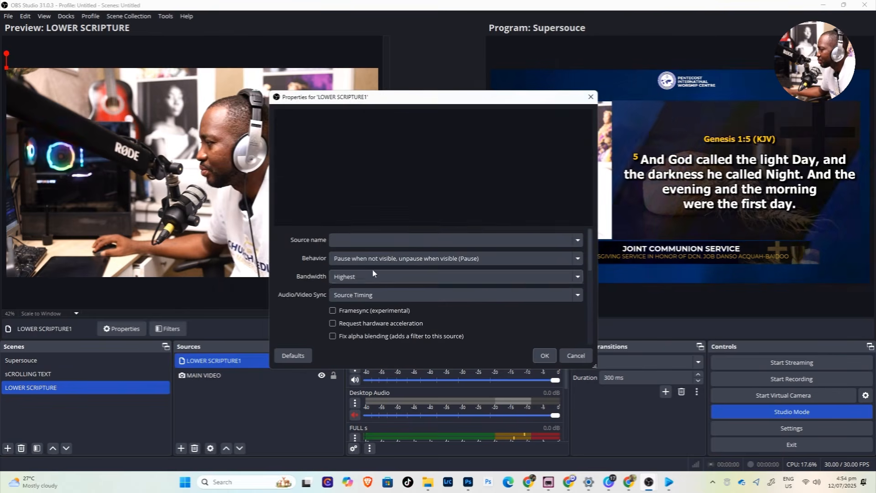
Set the LOWER SCRIPTURE1 source name to the EasyWorship Live feed
click(577, 240)
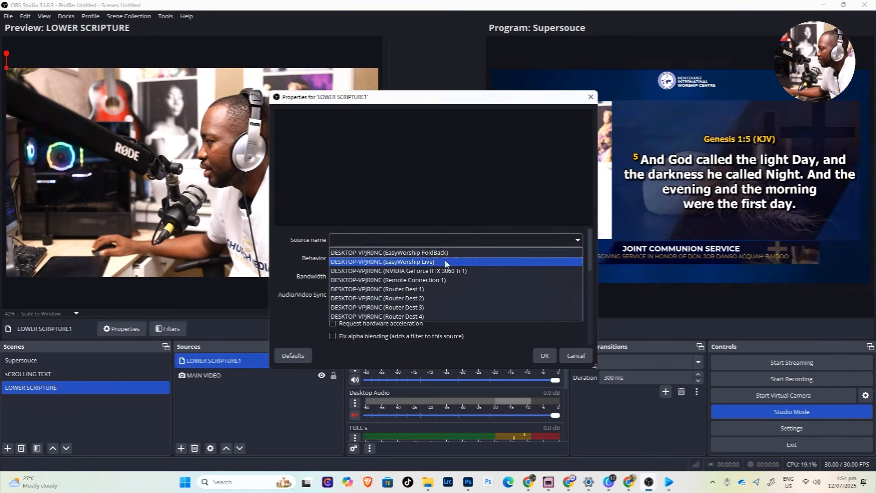
click(401, 262)
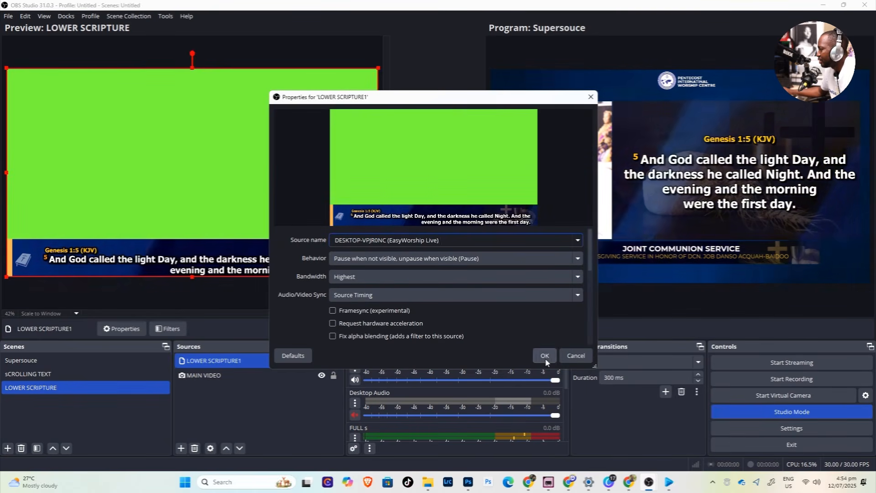
scroll(591, 328, down, 6)
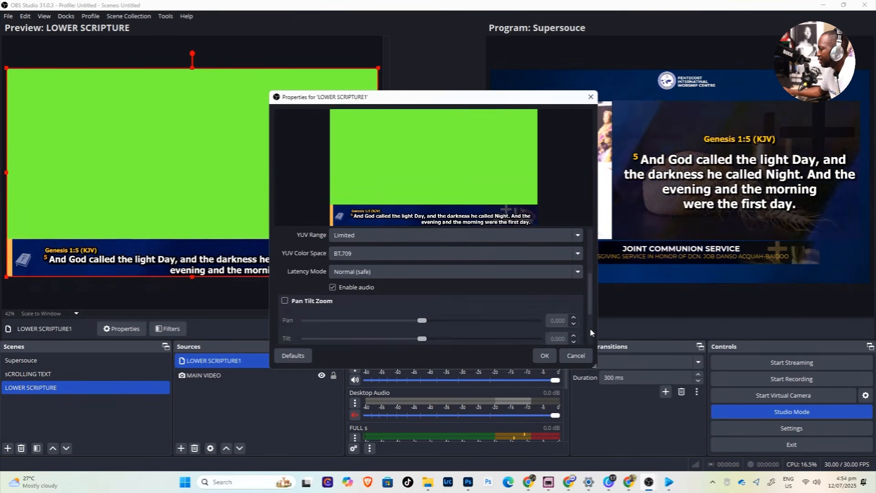
click(545, 355)
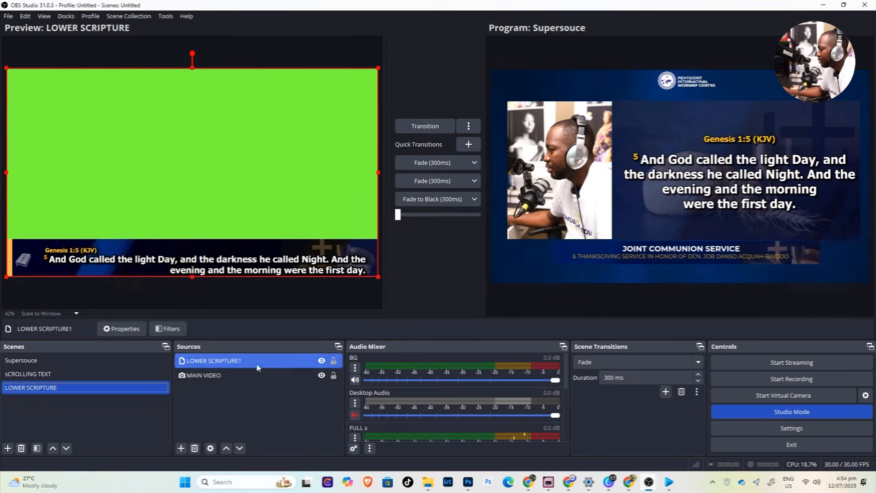
Add a Chroma Key filter to LOWER SCRIPTURE1 to remove the green background
right_click(196, 361)
click(213, 340)
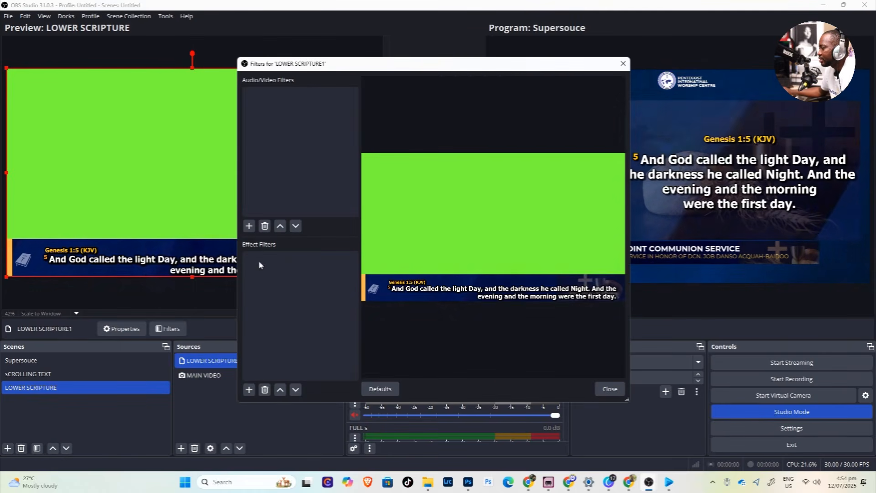
click(248, 392)
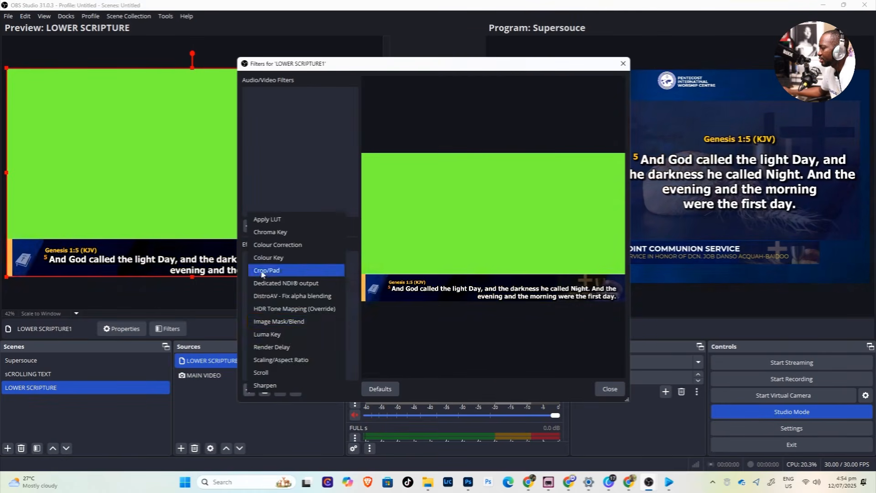
click(265, 233)
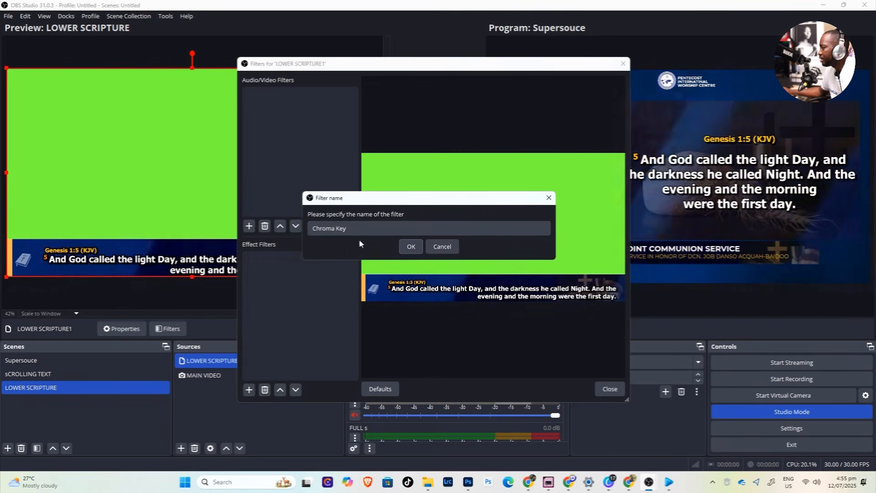
click(411, 246)
click(610, 389)
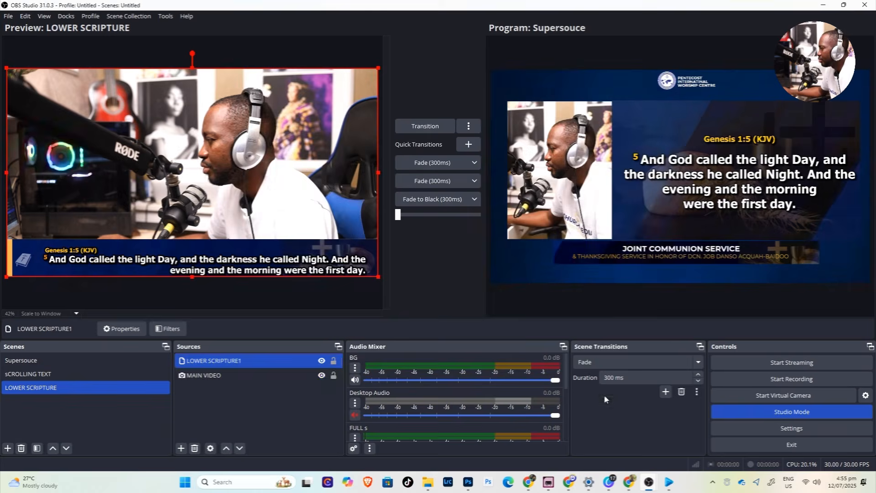
Check the keyed lower third via Transition and nudge the scripture bar slightly upward
click(419, 128)
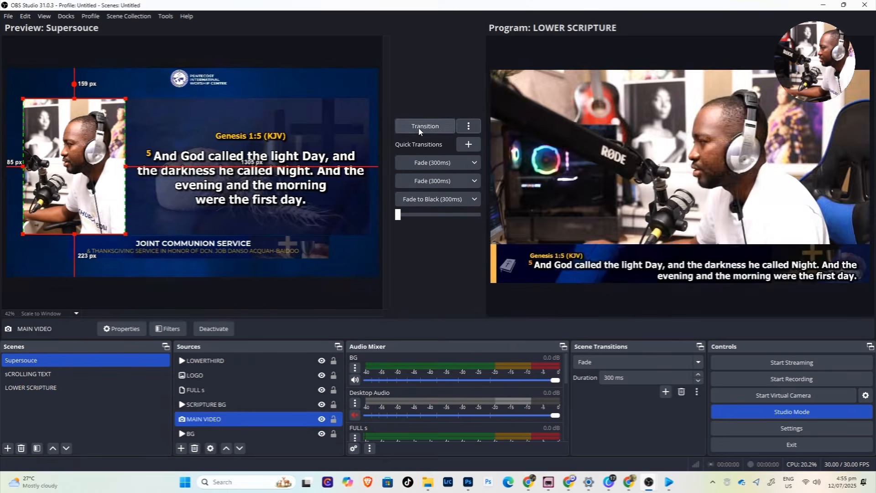
click(419, 127)
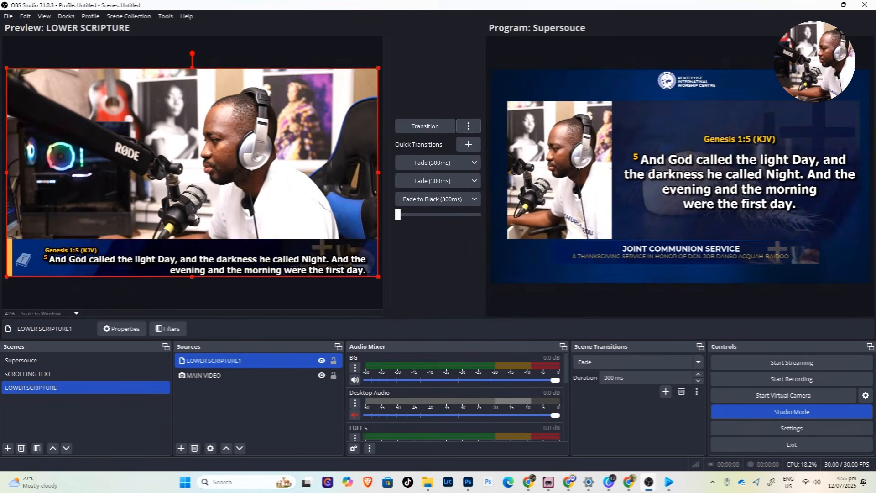
drag(186, 256, 185, 241)
Drag LOWER SCRIPTURE above sCROLLING TEXT, second after Supersouce in the Scenes list
drag(249, 269, 248, 269)
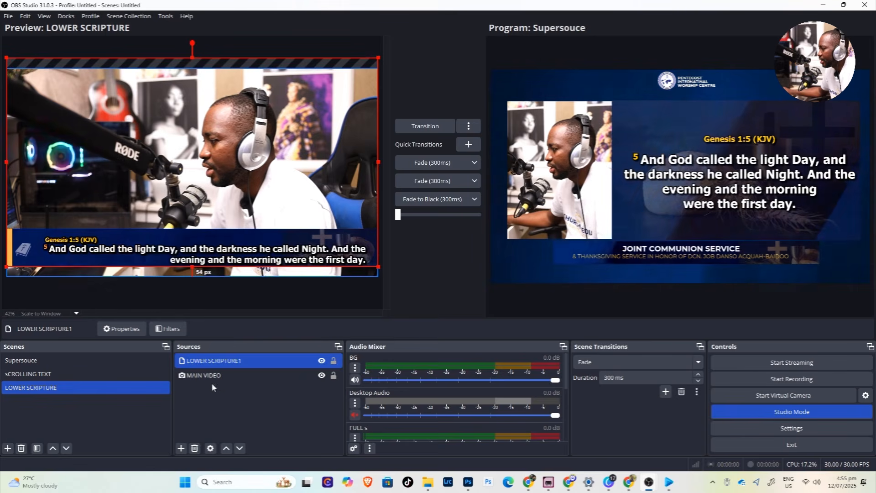
click(209, 377)
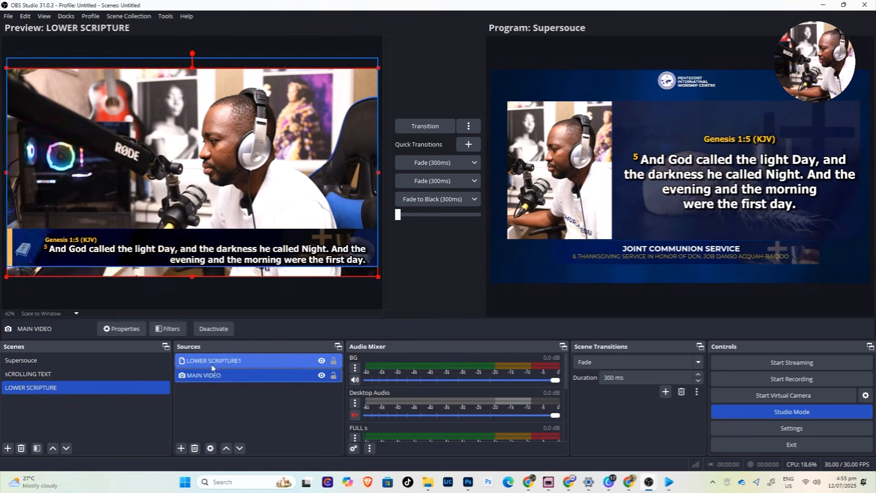
click(212, 363)
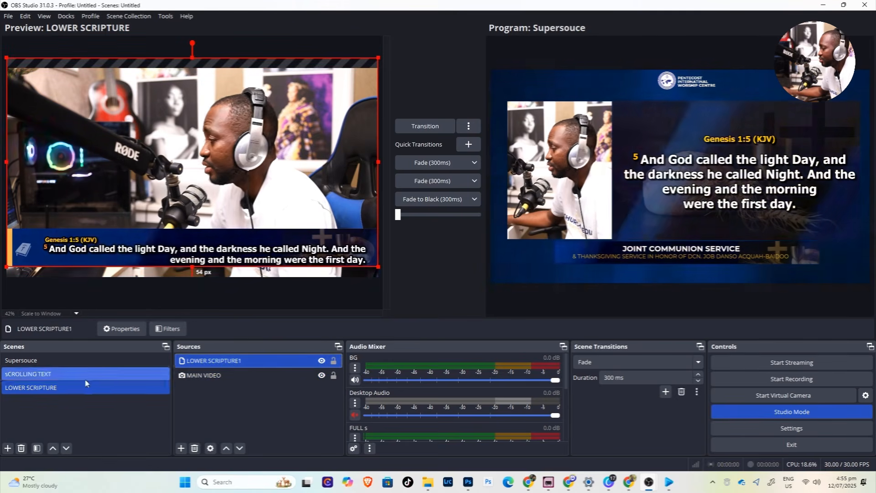
click(55, 362)
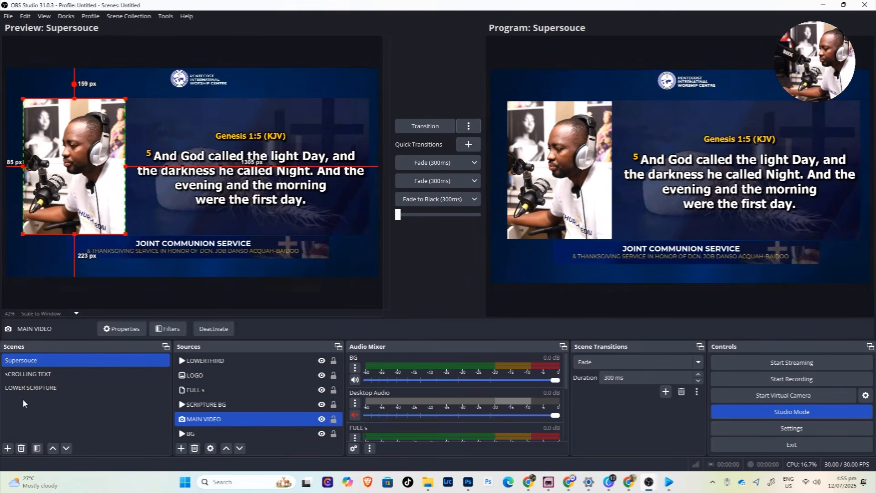
drag(23, 388, 30, 373)
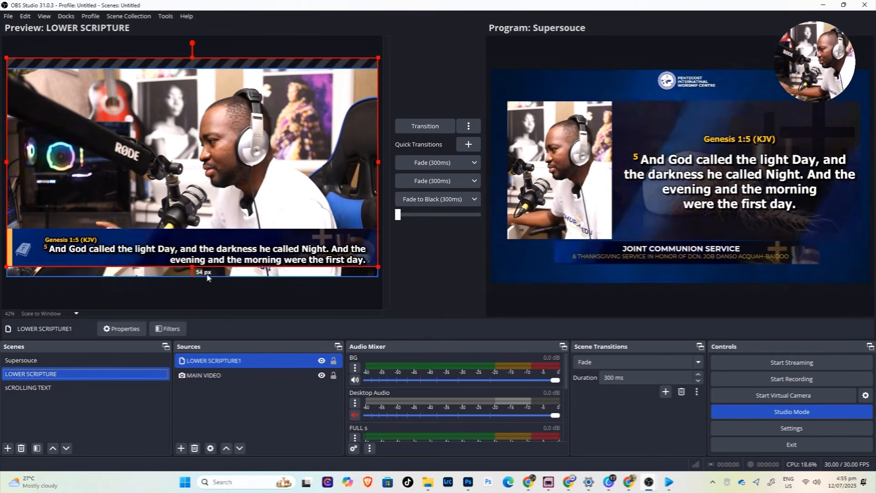
Add a new scene, replacing the default 'Scene 2' name with 'SQUEEZEBACK'
click(8, 448)
triple_click(372, 231)
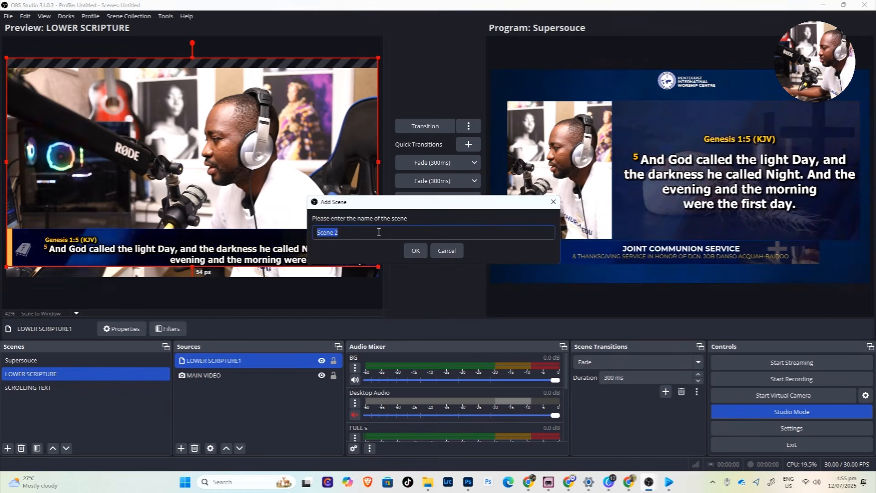
text(S)
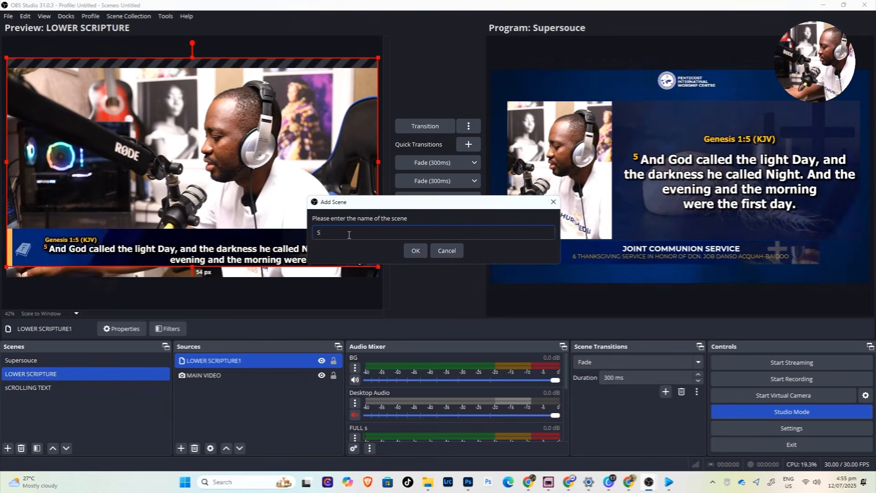
text(QUEEZ)
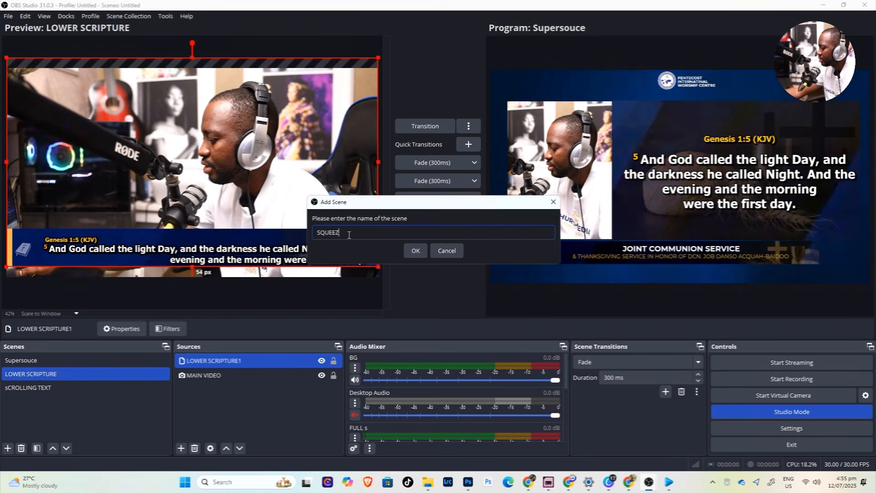
text(EBACK)
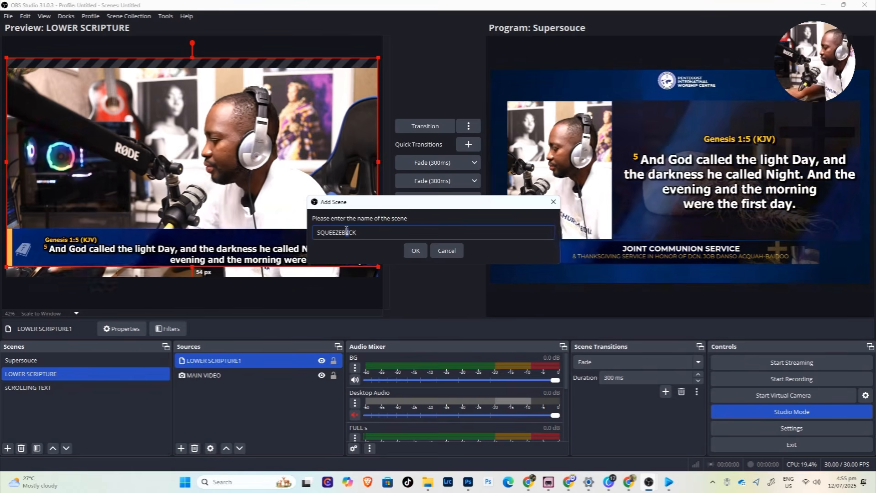
click(414, 250)
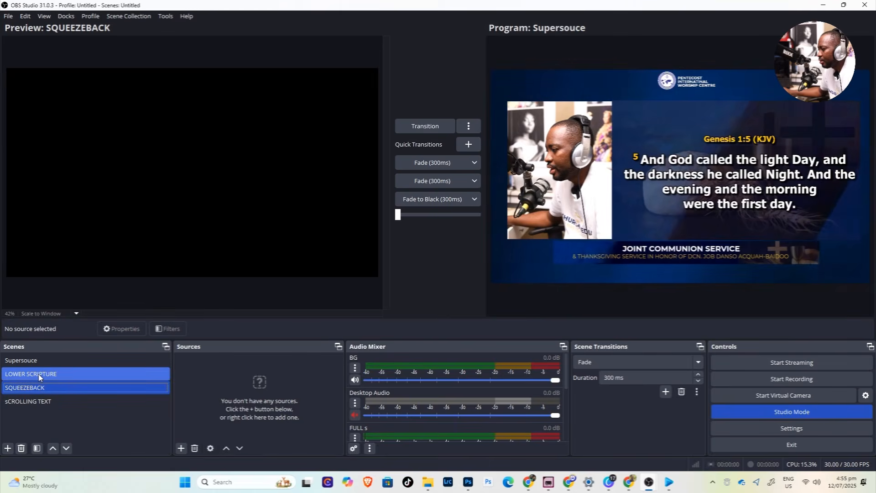
Copy the MAIN VIDEO source from the LOWER SCRIPTURE scene
click(28, 360)
click(114, 375)
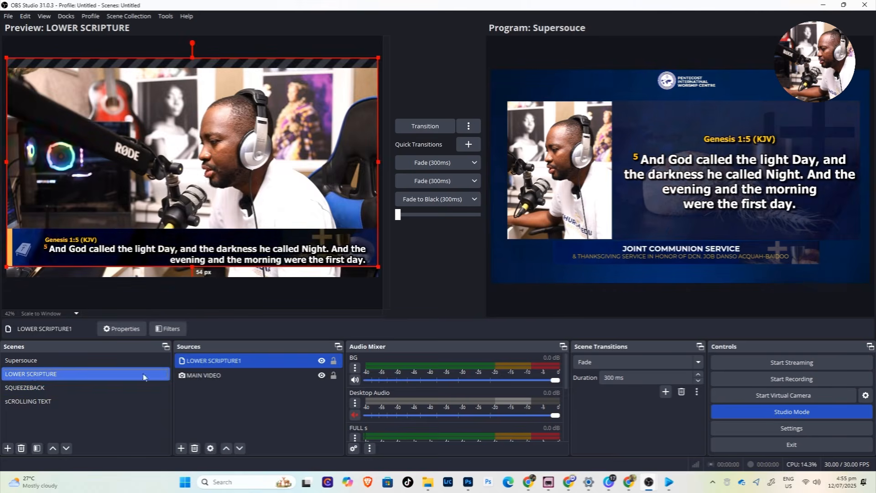
click(218, 361)
click(210, 376)
right_click(206, 376)
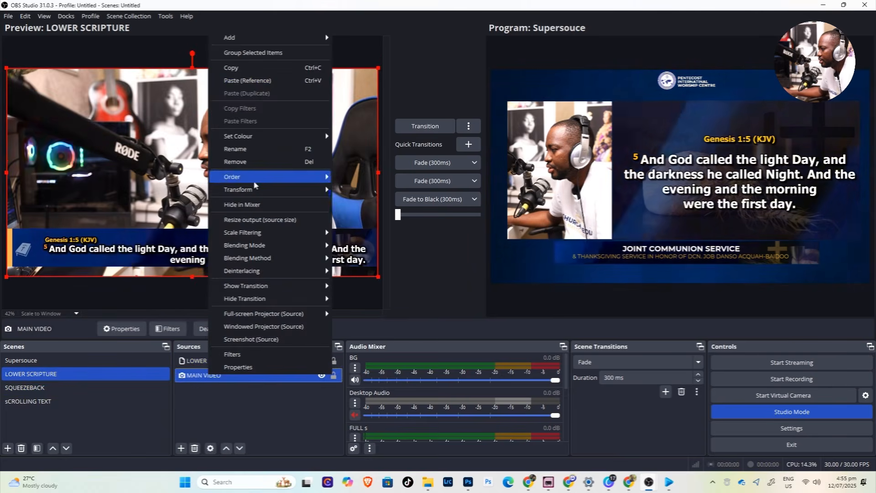
click(231, 67)
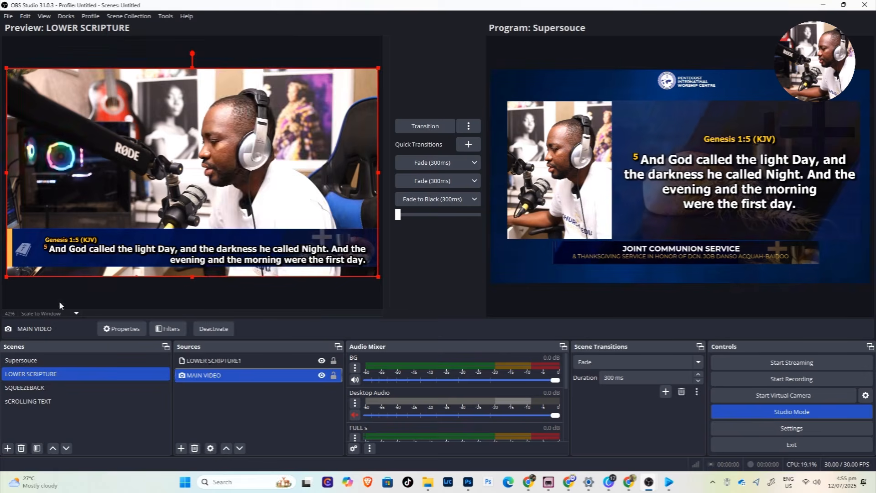
Paste MAIN VIDEO as a reference into SQUEEZEBACK, then switch to Canva
click(34, 388)
right_click(198, 372)
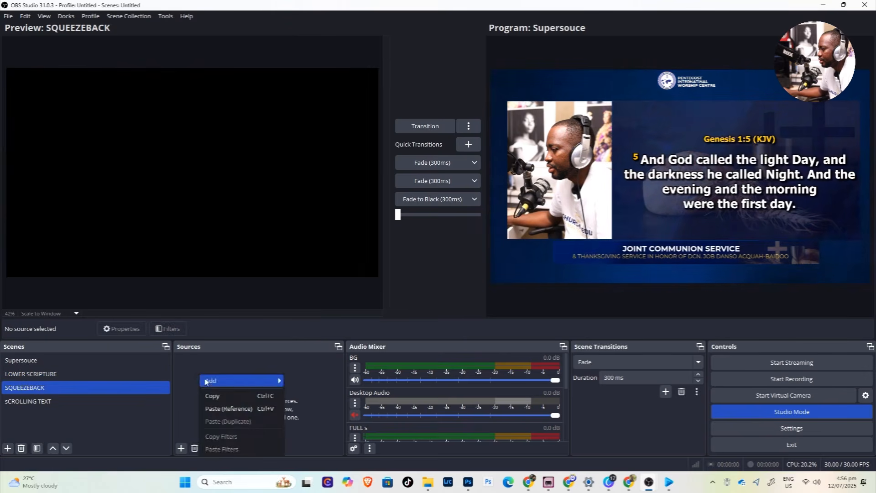
click(206, 395)
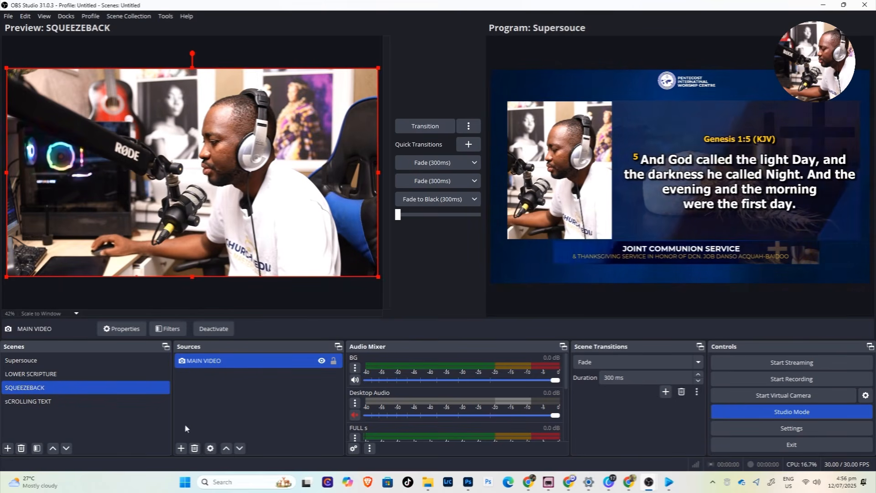
click(181, 449)
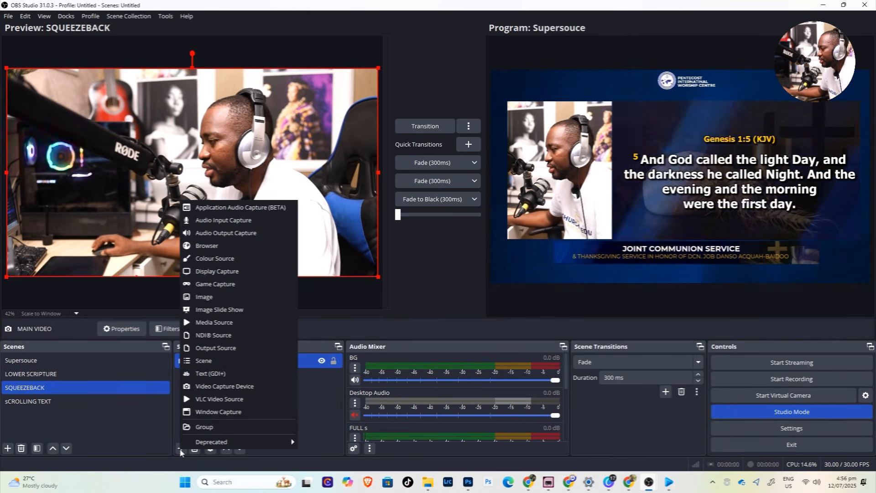
click(609, 482)
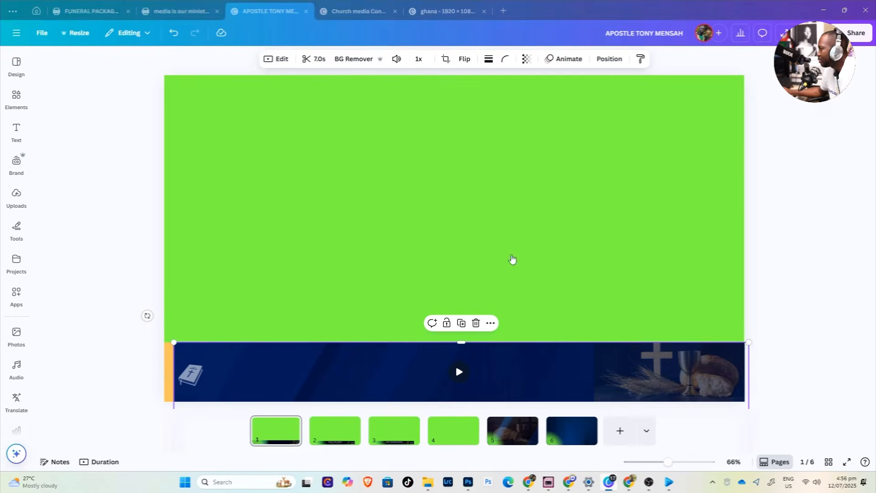
In the ghana promo design, shift the green area right and delete the pink leaves image
click(422, 11)
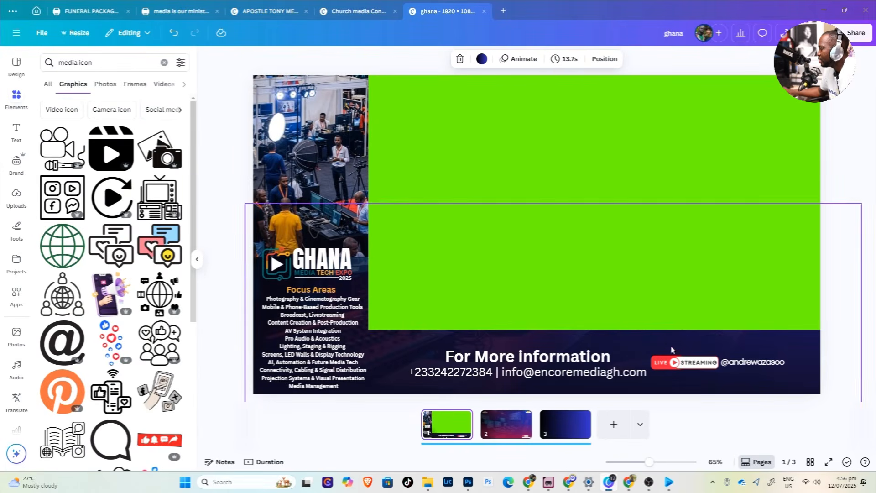
drag(420, 117, 535, 137)
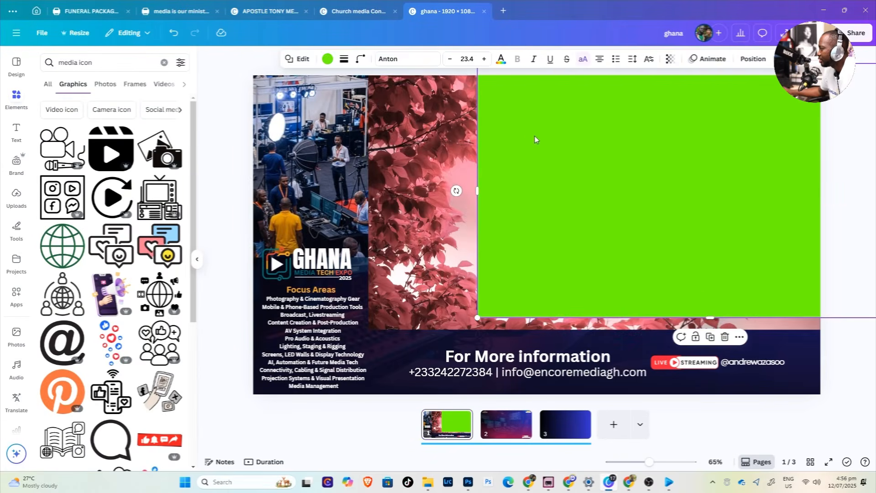
click(421, 220)
key(Delete)
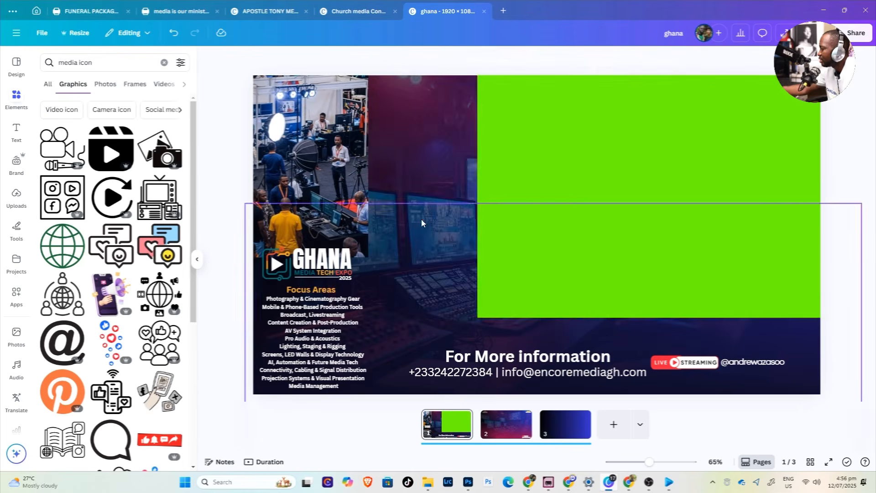
Widen the green block over the photo area, then return to OBS Studio
drag(585, 293, 464, 297)
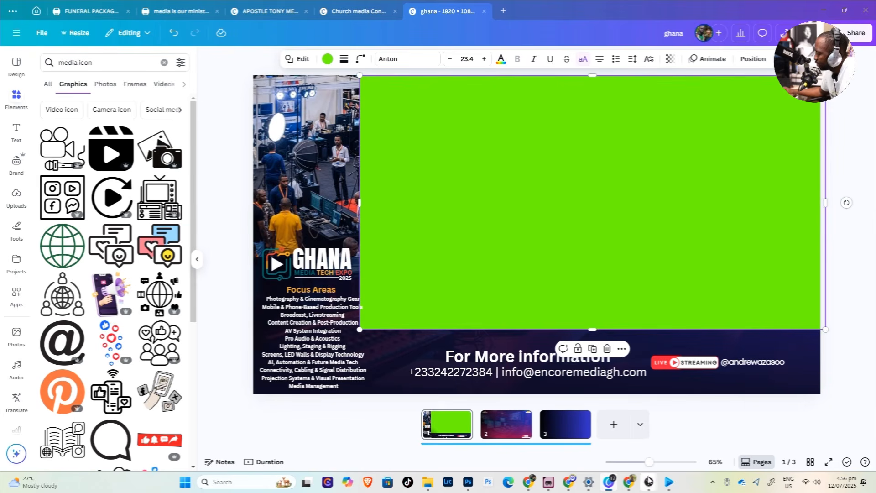
mouse_move(649, 481)
click(565, 446)
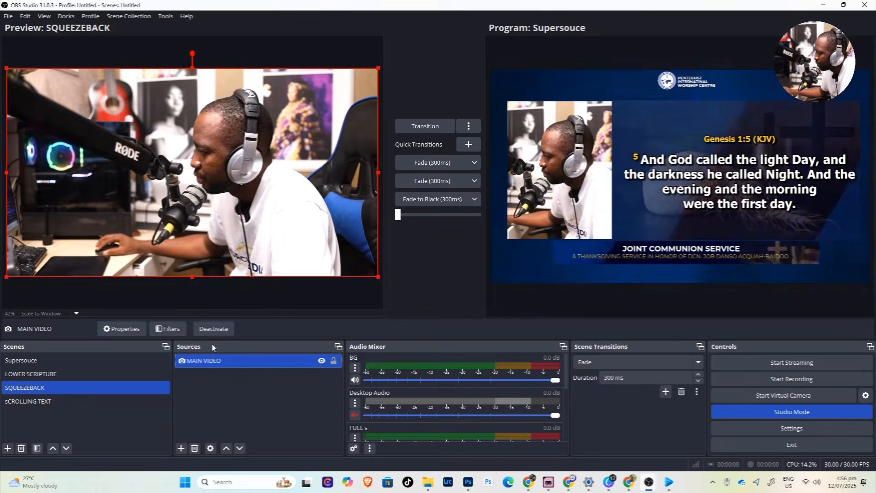
Create a new media source named SQ in the SQUEEZEBACK scene
click(182, 448)
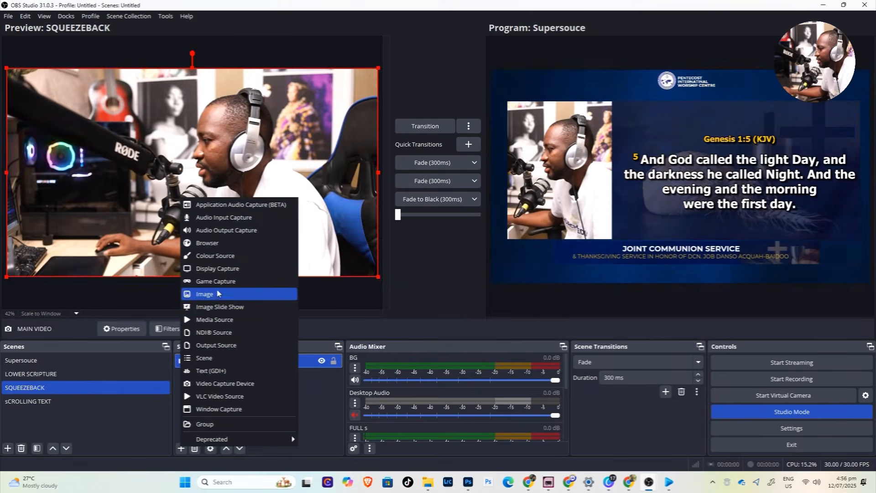
click(215, 321)
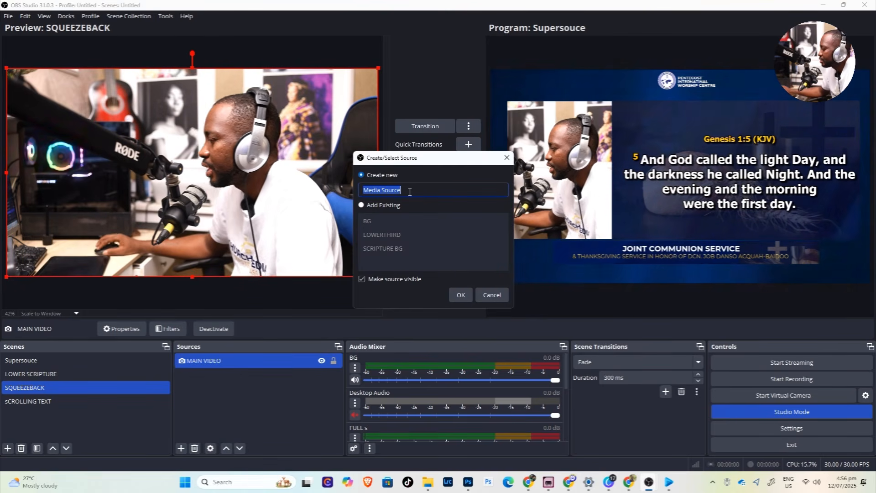
text(S)
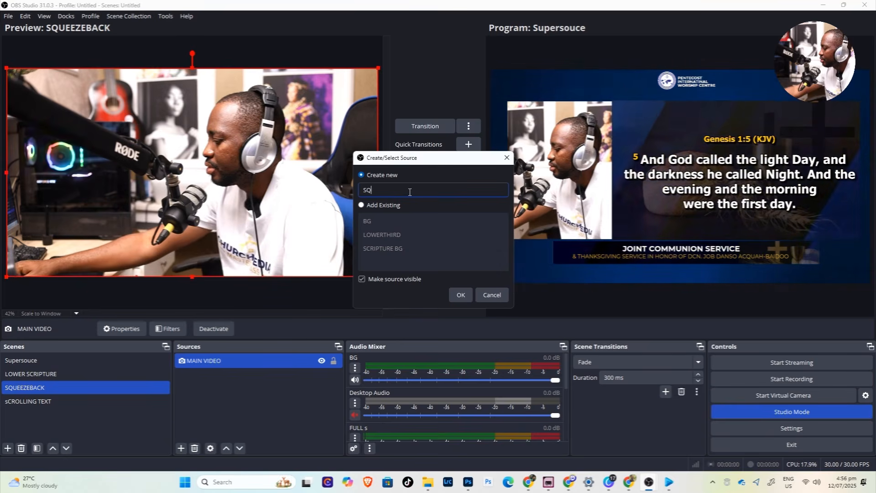
text(Q)
click(461, 295)
Load ghana.mp4 into SQ, send SQUEEZEBACK to Program, and reselect it in Preview
click(566, 253)
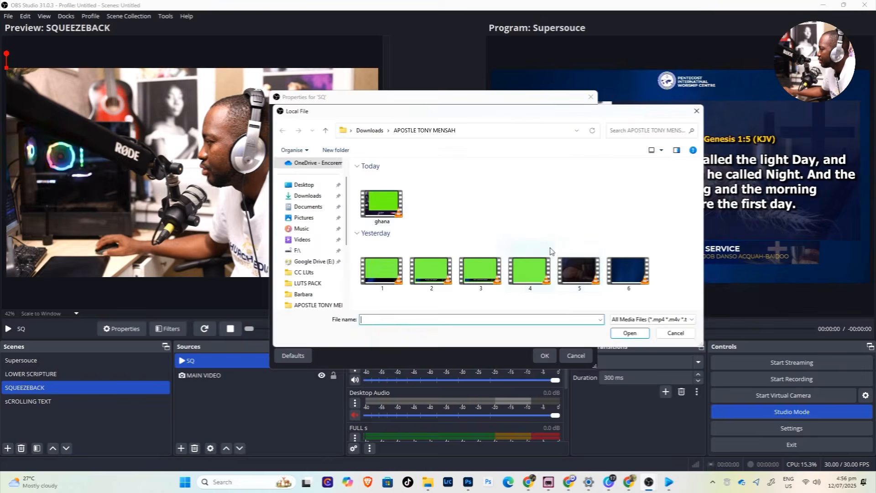
click(378, 219)
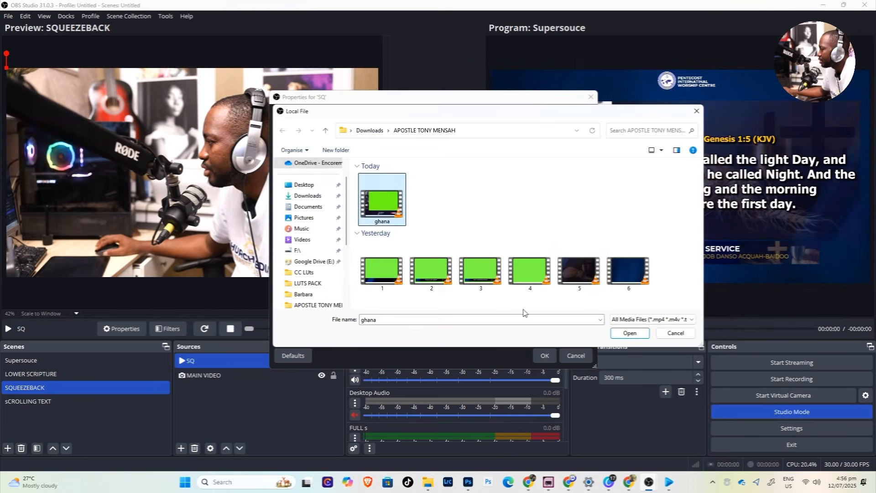
click(623, 337)
mouse_move(591, 272)
mouse_down()
mouse_move(596, 320)
mouse_move(592, 280)
mouse_up()
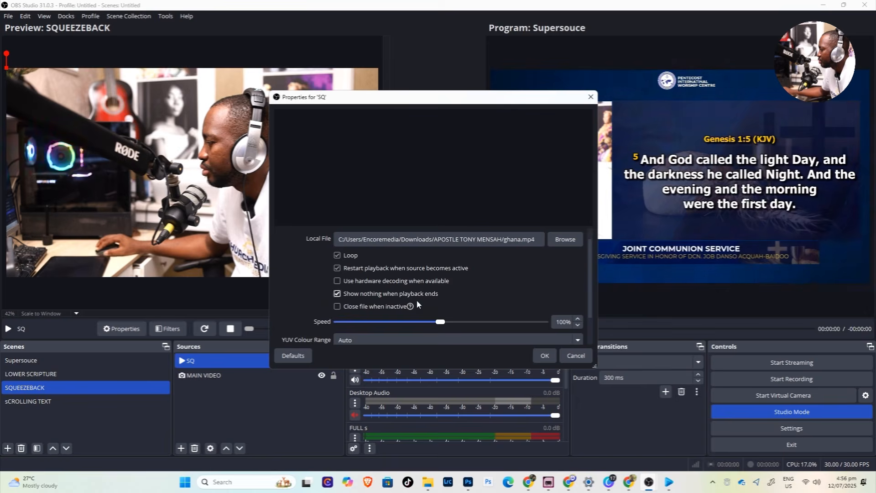
click(545, 356)
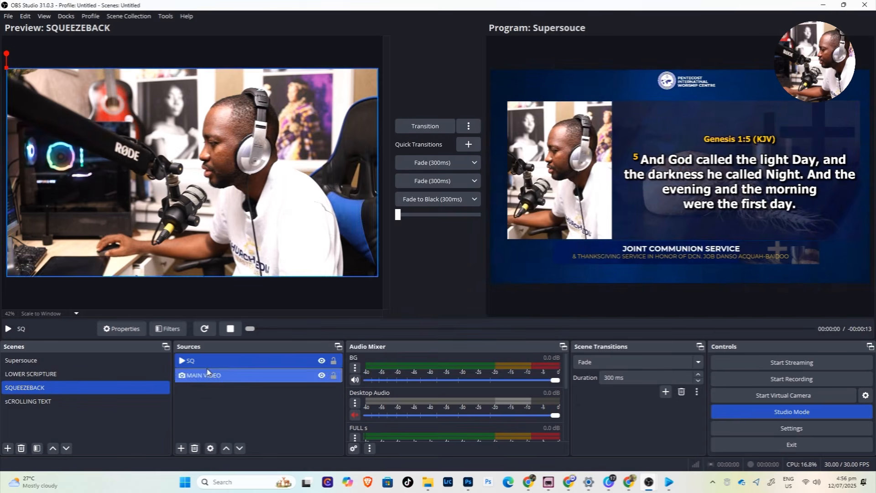
click(424, 126)
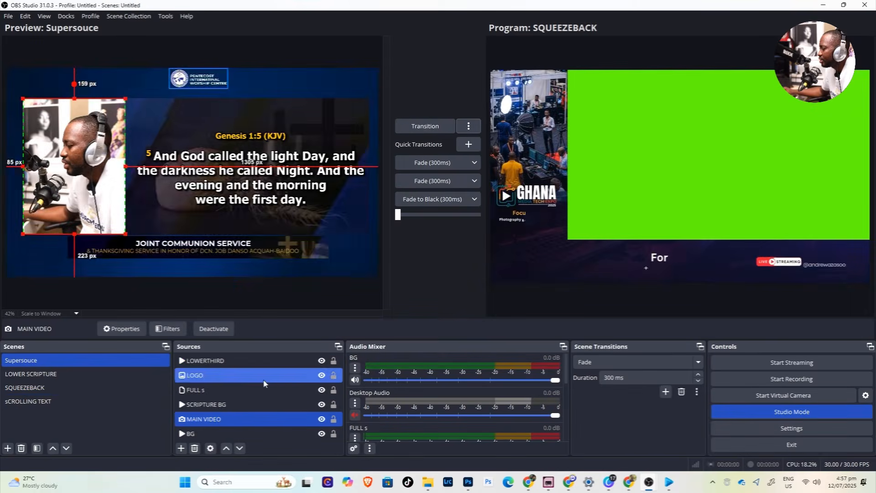
click(23, 390)
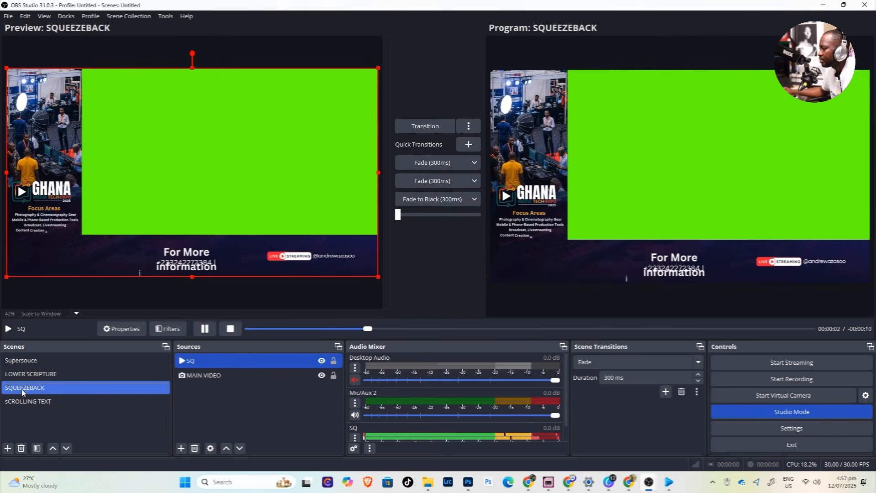
Add a Chroma Key filter with the default green key colour to the SQ source
right_click(199, 359)
click(224, 337)
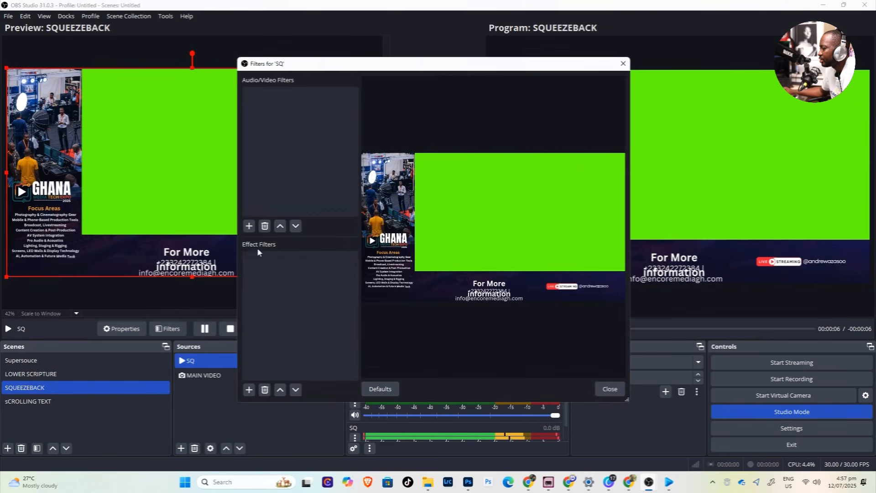
click(249, 389)
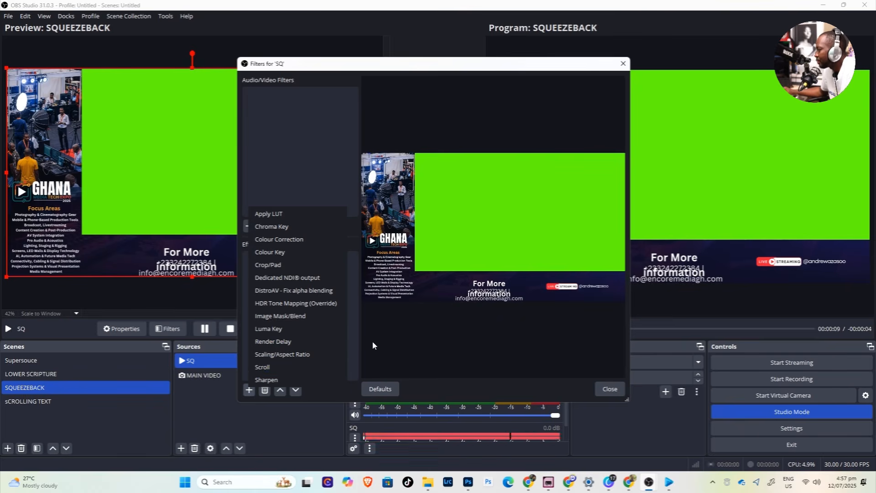
click(272, 227)
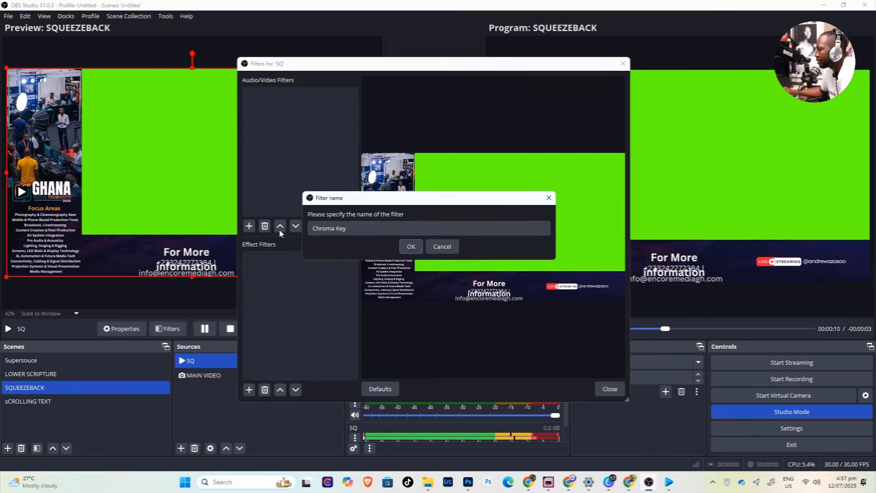
click(411, 246)
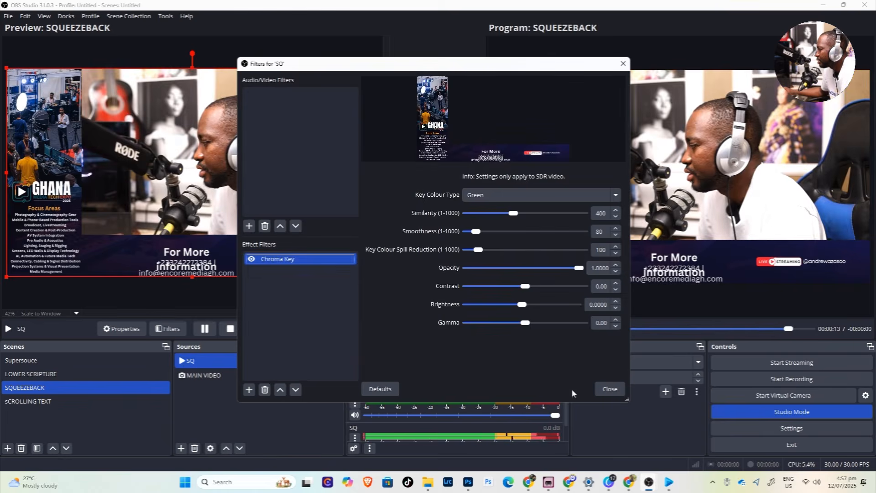
click(604, 390)
ctrl+click(207, 376)
click(203, 375)
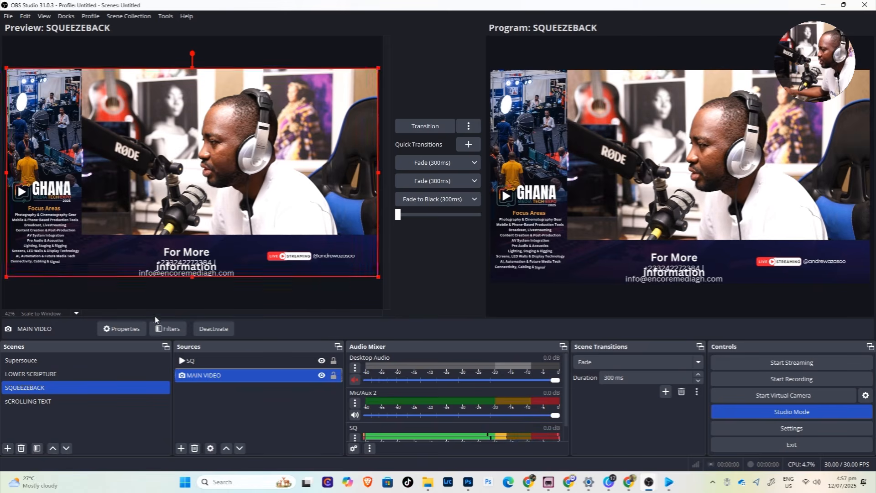
Shrink the MAIN VIDEO camera and move it above SQ in the Sources list
ctrl+click(209, 365)
drag(7, 277, 80, 237)
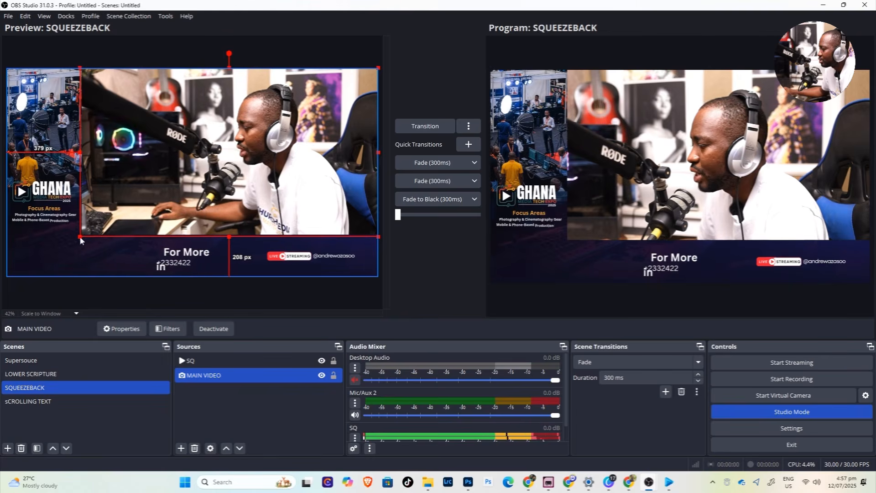
click(222, 408)
drag(210, 374, 208, 361)
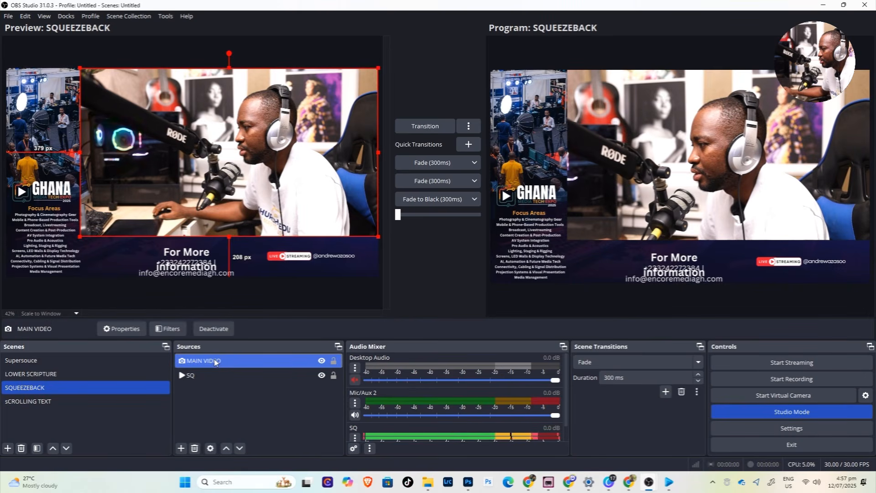
click(250, 388)
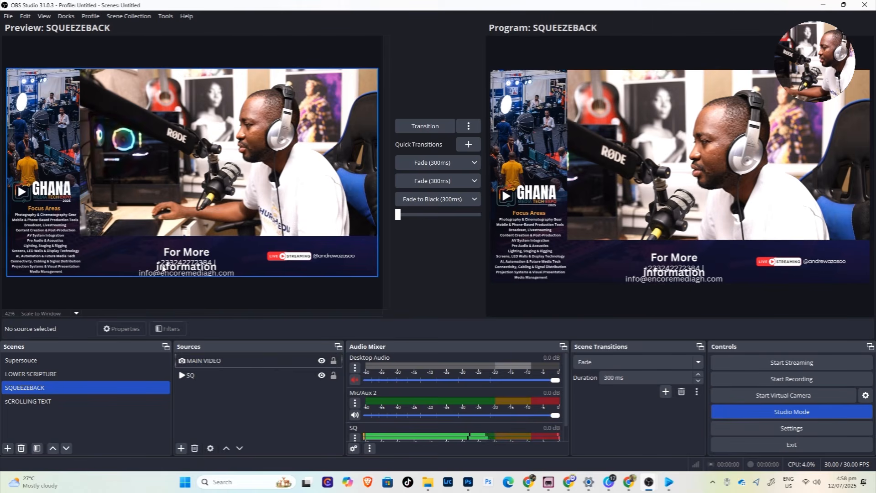
Nudge the promo and camera up and resize the camera to fill the promo's window
drag(163, 262, 165, 256)
drag(187, 196, 187, 196)
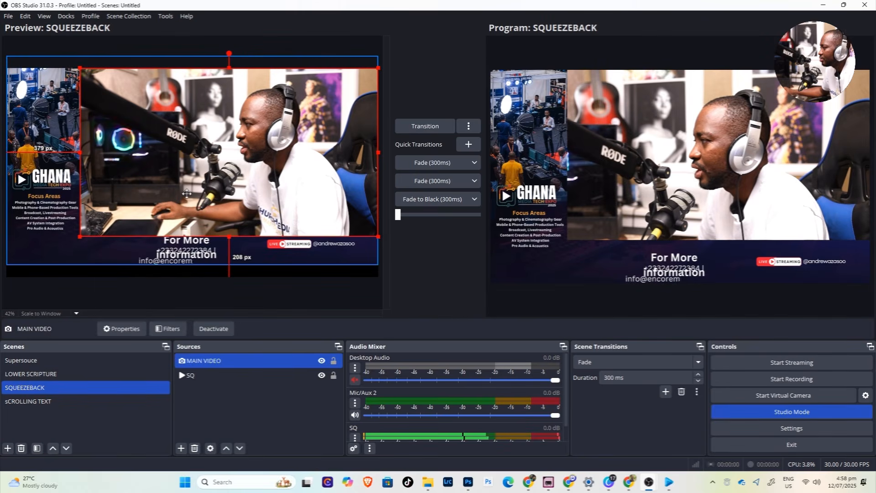
drag(83, 238, 82, 232)
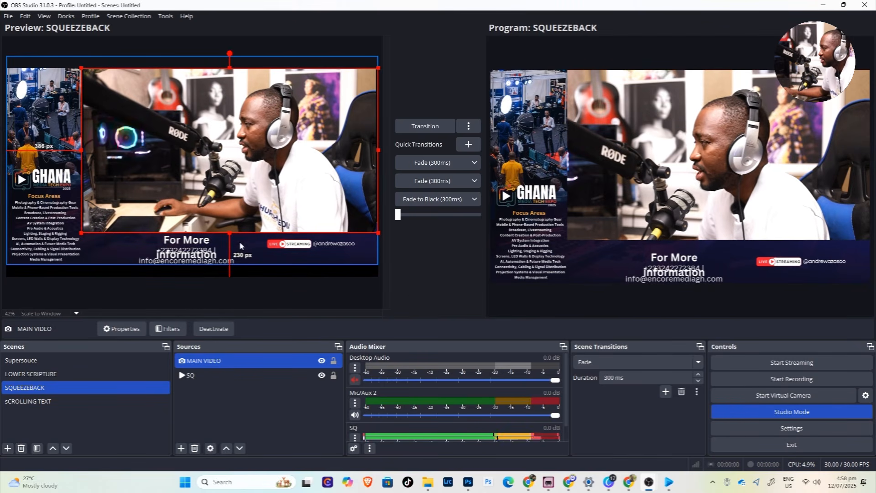
click(136, 420)
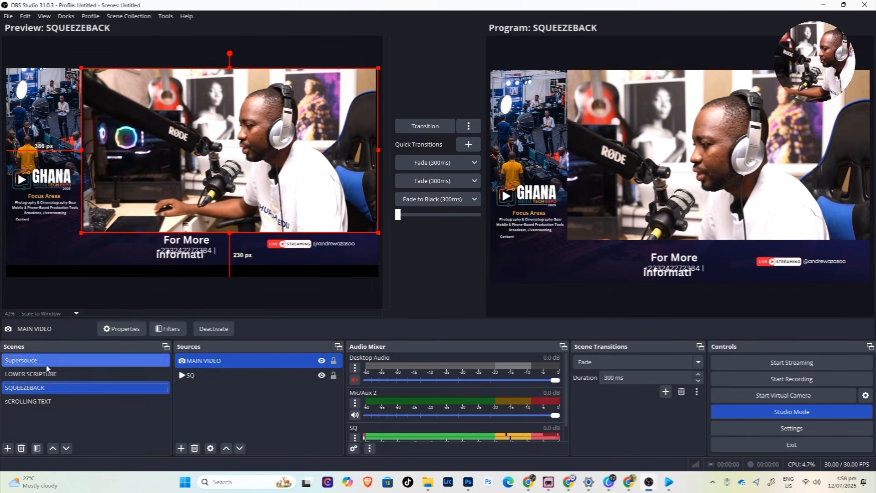
Transition Supersouce to Program, then put the LOWER SCRIPTURE scene live
click(29, 364)
click(423, 126)
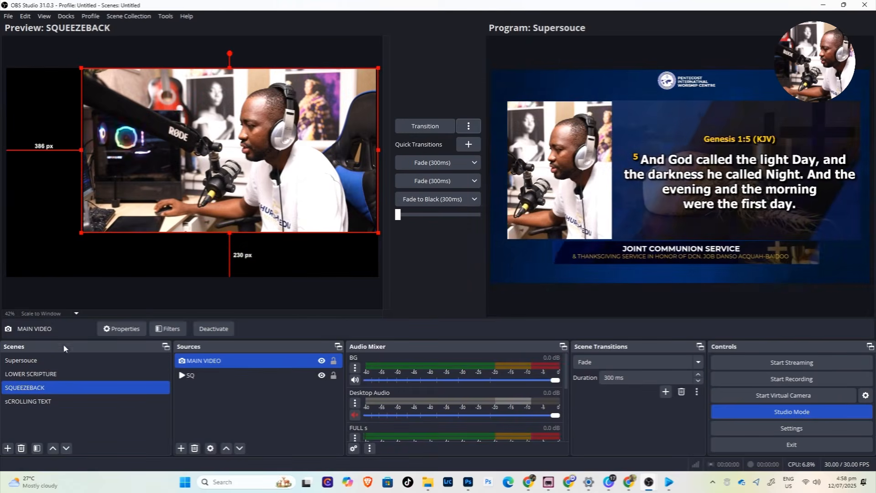
click(31, 372)
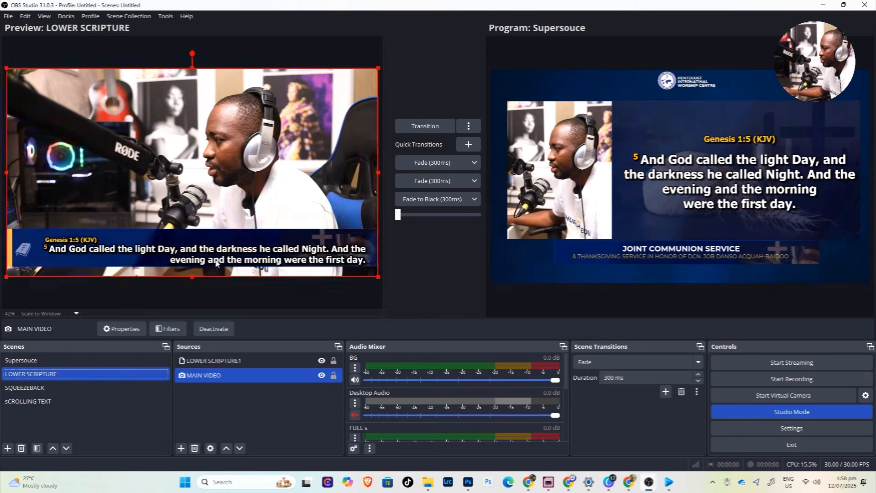
click(415, 128)
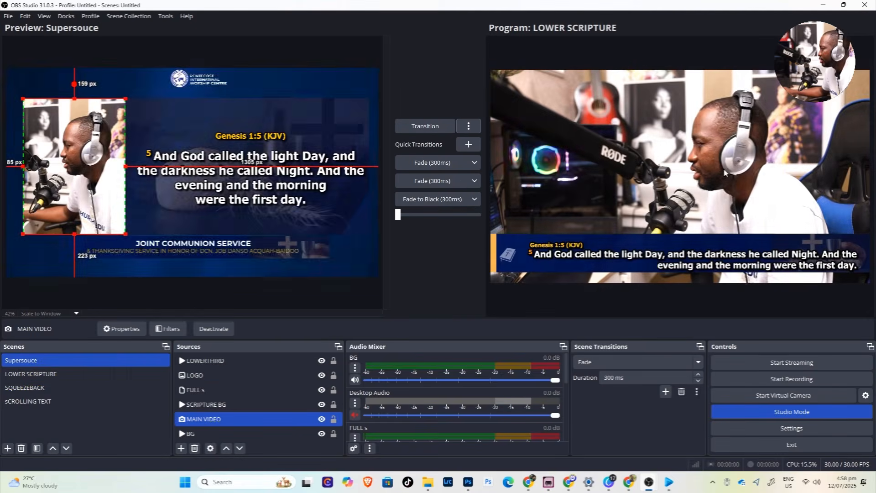